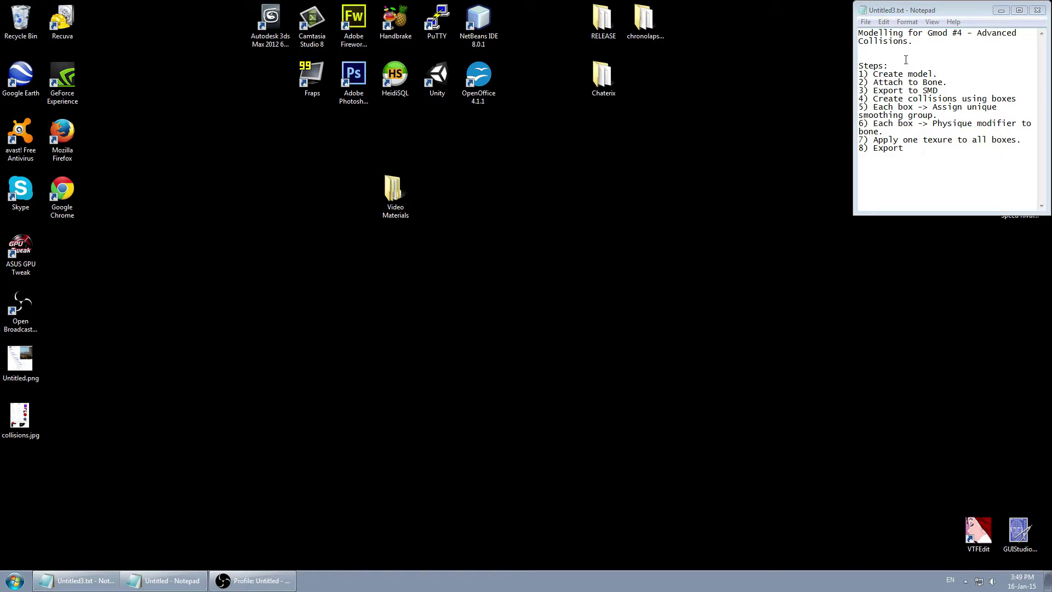
left_click(906, 59)
mouse_move(906, 59)
left_mouse_down()
mouse_move(907, 153)
mouse_move(901, 107)
mouse_move(860, 67)
mouse_move(894, 67)
left_mouse_up()
left_click(908, 154)
left_click(894, 67)
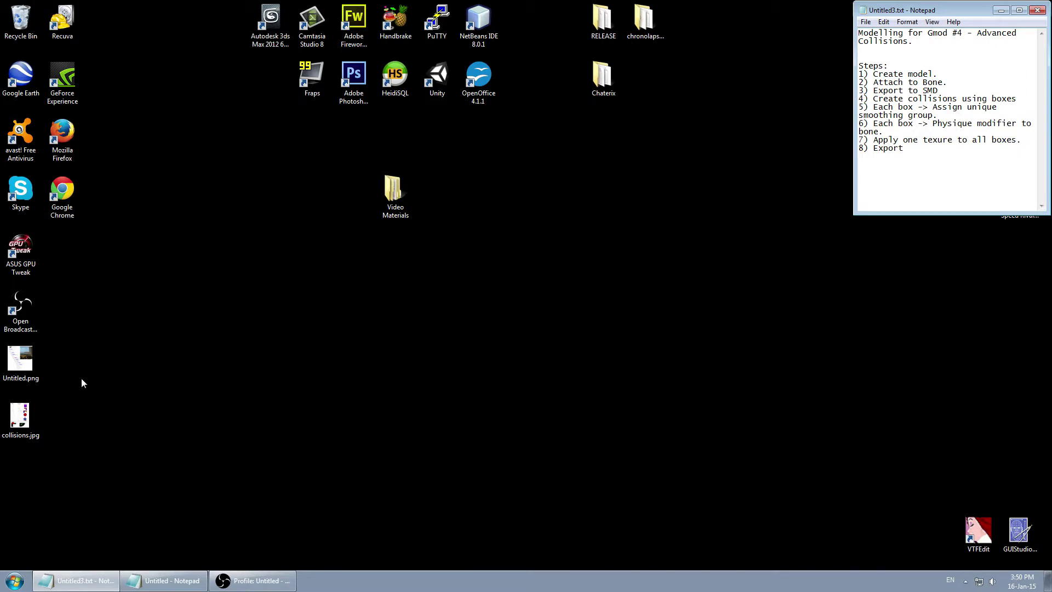
- Open collisions.jpg from the desktop and compare the L-shape's predicted auto collision with its optimized segments
double_click(21, 422)
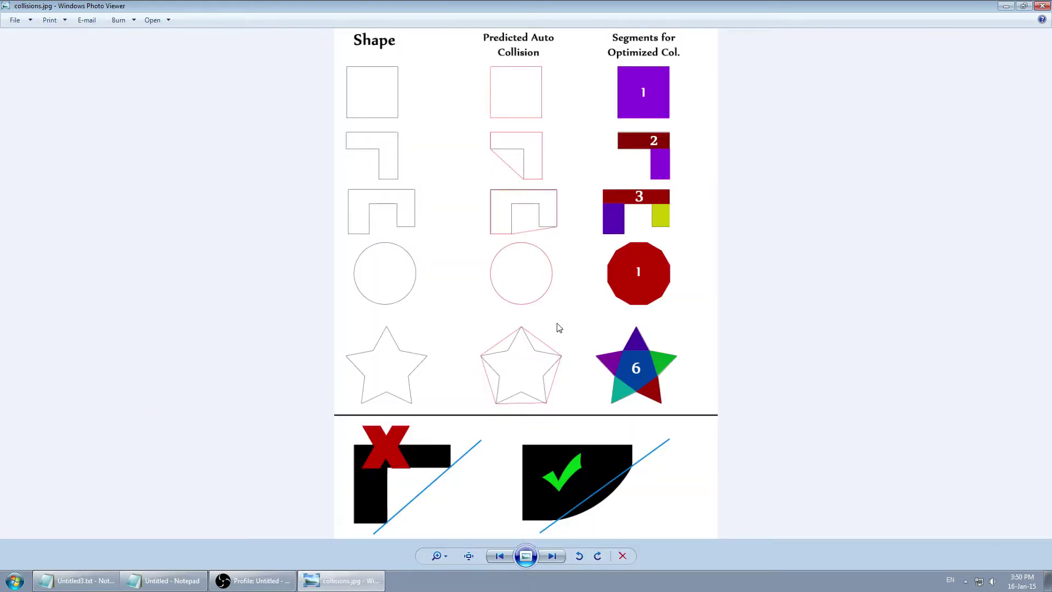
scroll(556, 323, "up", 1)
mouse_move(557, 323)
left_mouse_down()
mouse_move(583, 204)
mouse_move(542, 322)
left_mouse_up()
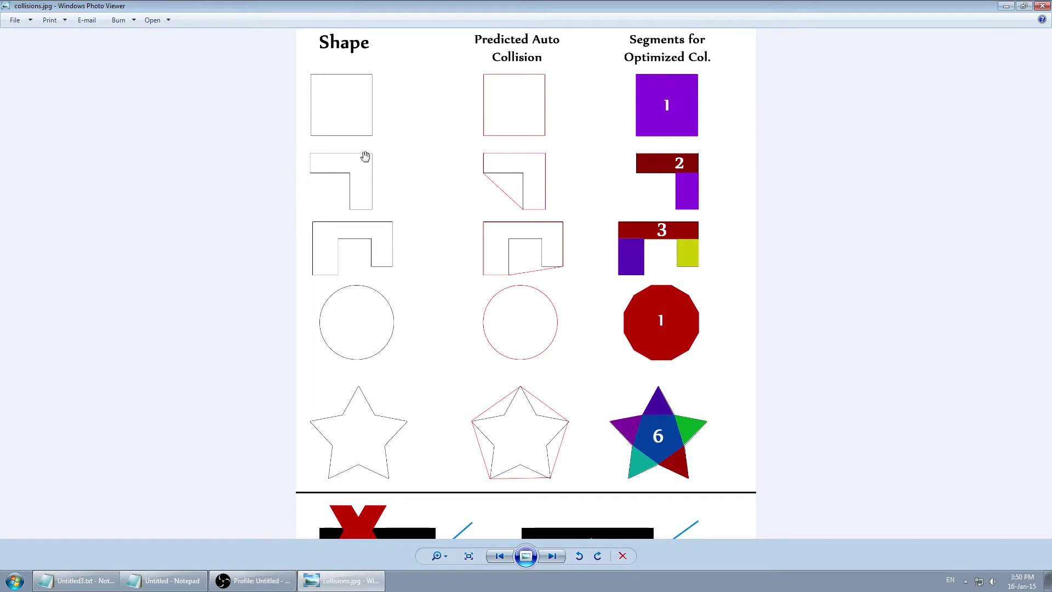
scroll(485, 143, "up", 3)
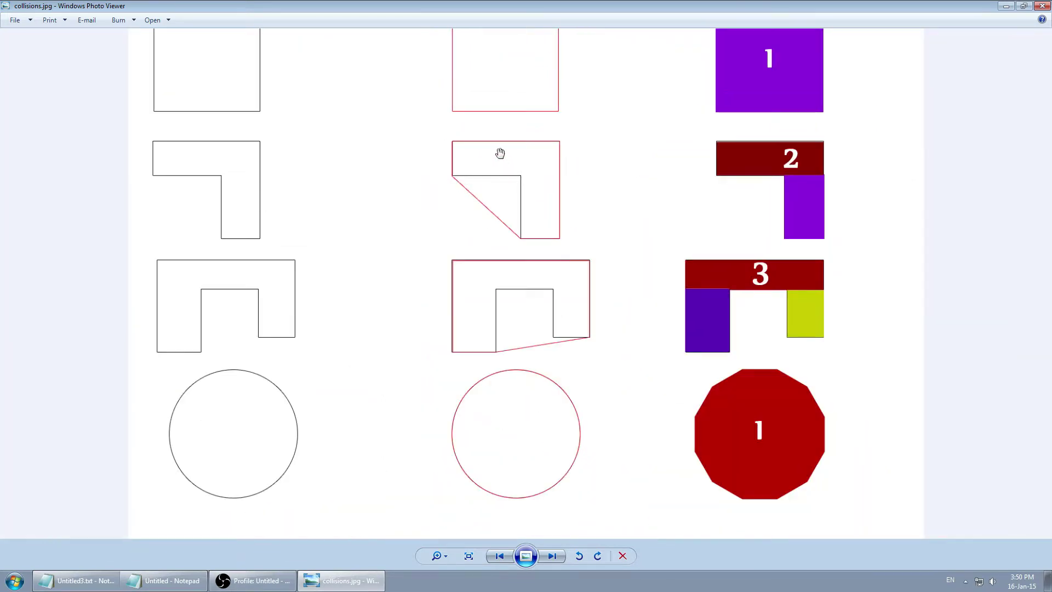
left_click_drag(446, 136, 487, 272)
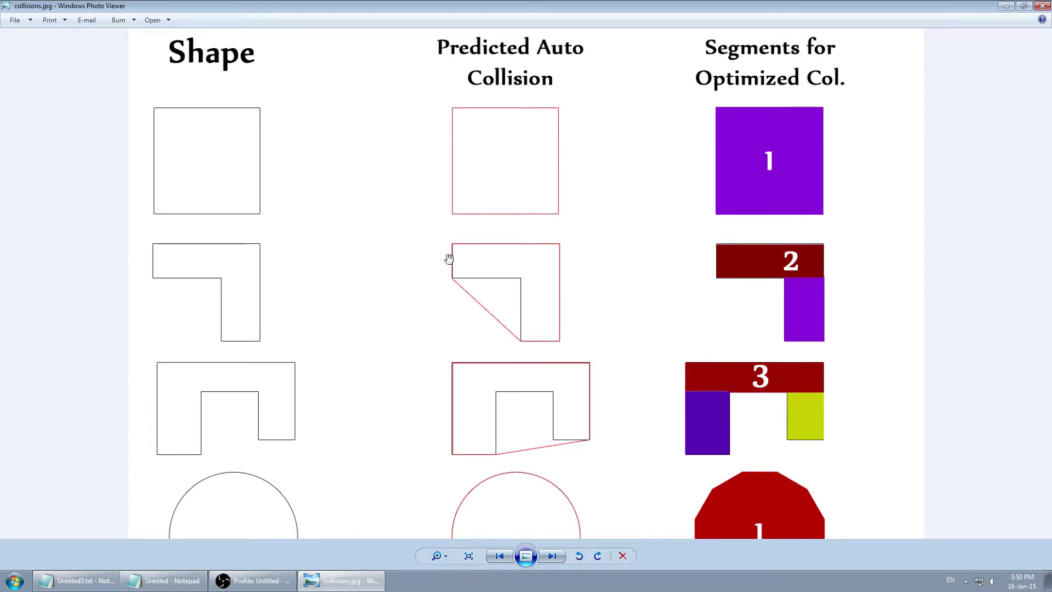
left_click_drag(576, 320, 497, 311)
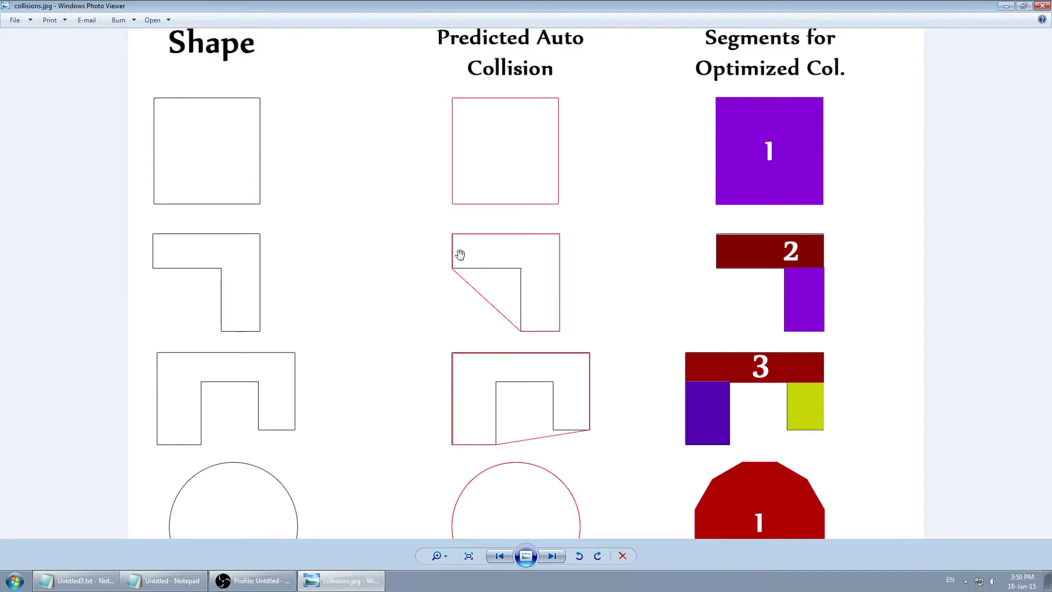
left_click_drag(759, 232, 754, 266)
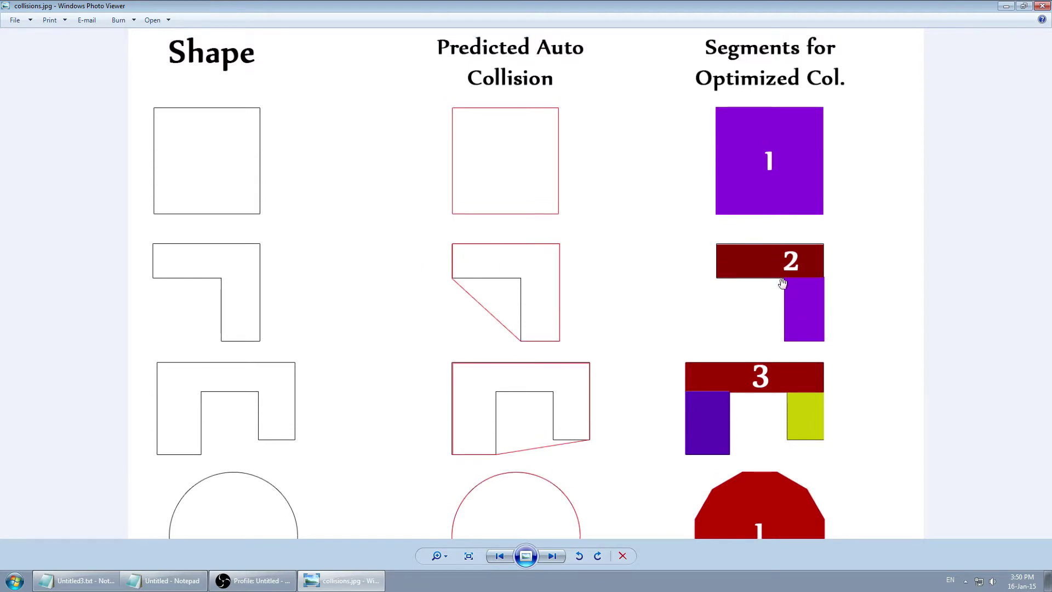
left_click_drag(783, 283, 780, 211)
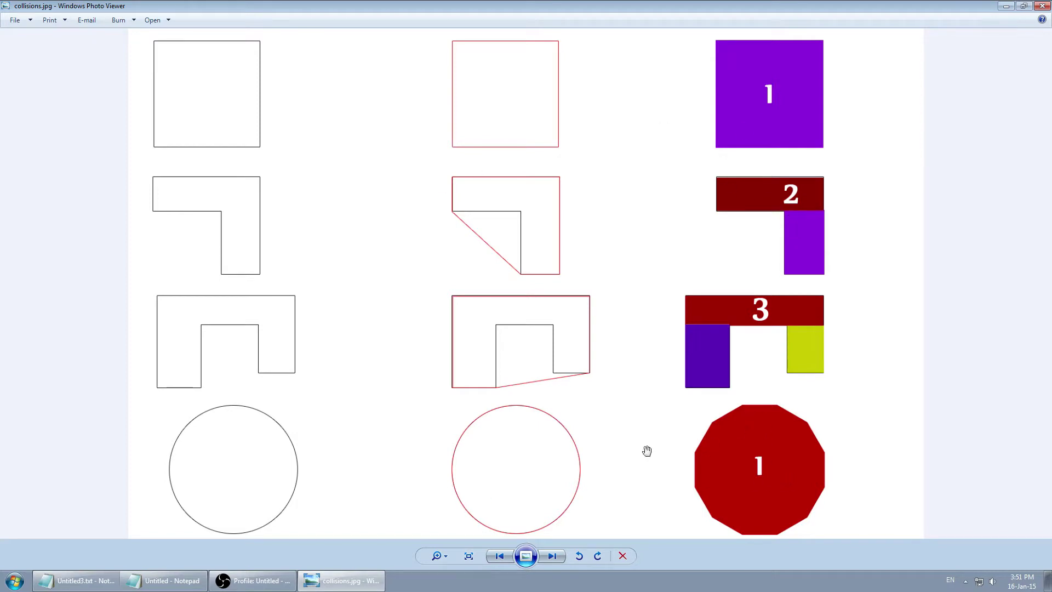
- Examine the U-shape row of the chart, comparing its outline, predicted auto collision and optimized segments
left_click_drag(585, 206, 296, 247)
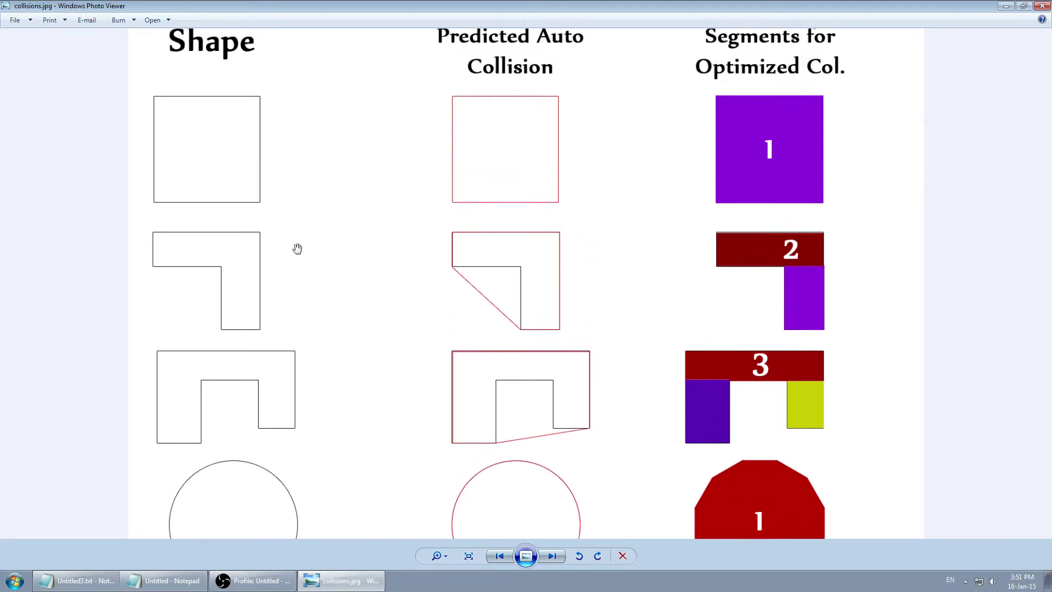
left_click_drag(390, 423, 392, 237)
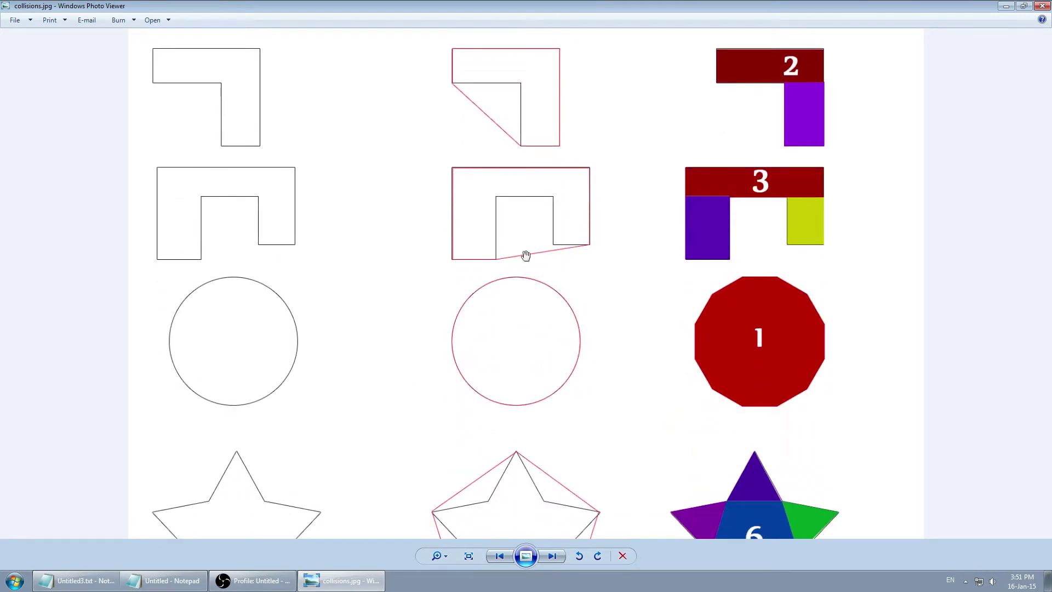
left_click_drag(577, 189, 576, 319)
left_click_drag(520, 149, 507, 213)
left_click_drag(525, 361, 608, 103)
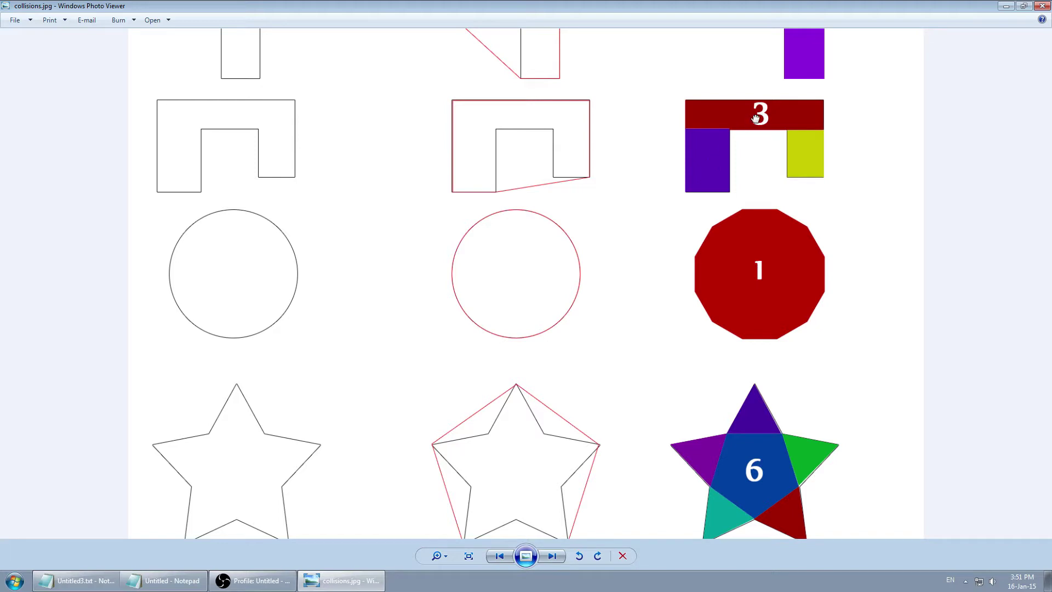
- Examine the circle row of the chart, comparing its predicted auto collision with the low-polygon optimized version
left_click_drag(343, 266, 357, 145)
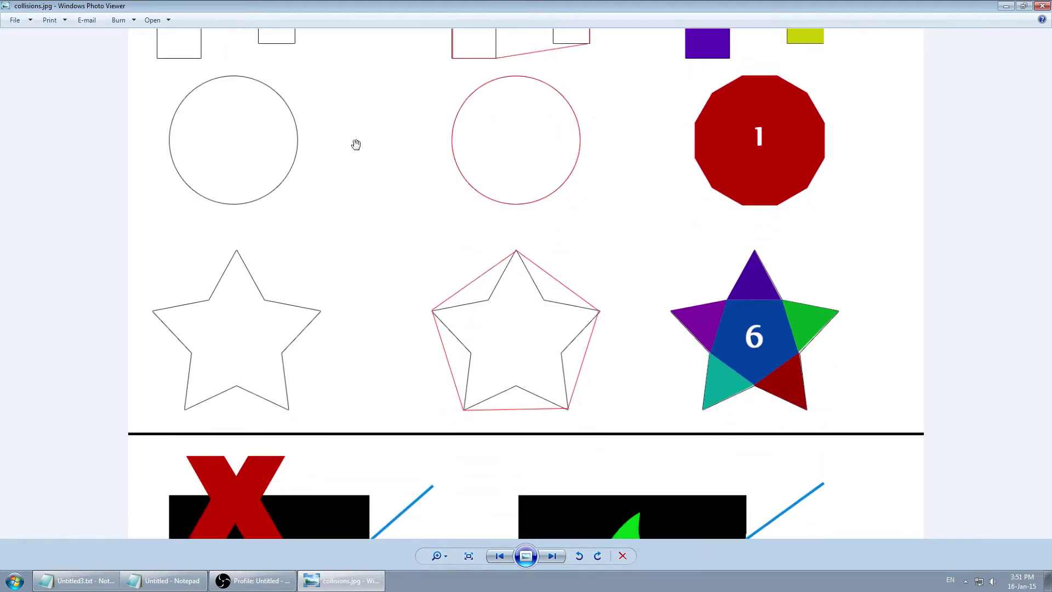
left_click_drag(248, 122, 234, 197)
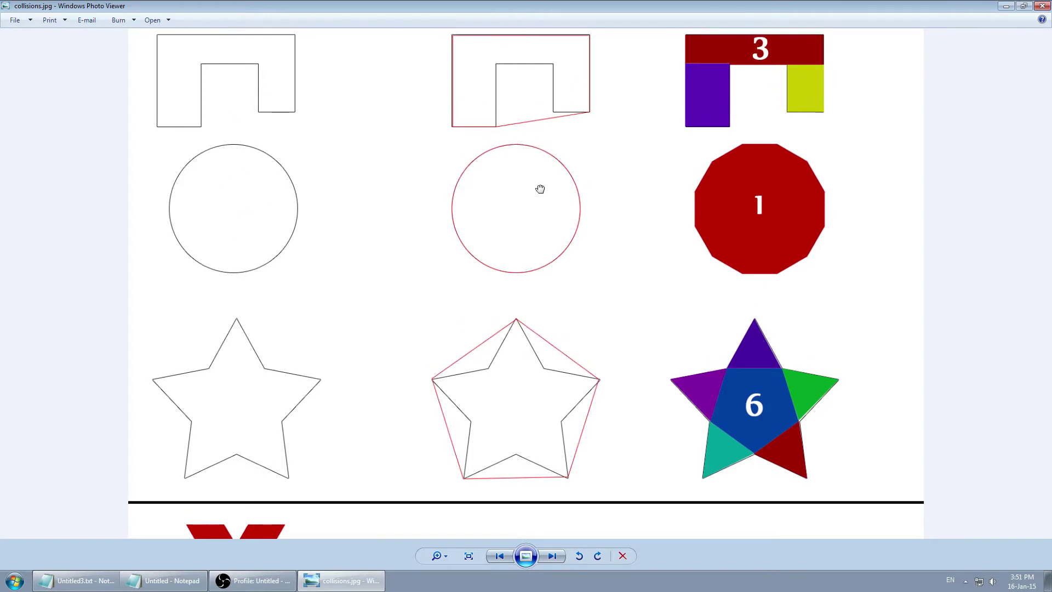
left_click_drag(531, 178, 518, 495)
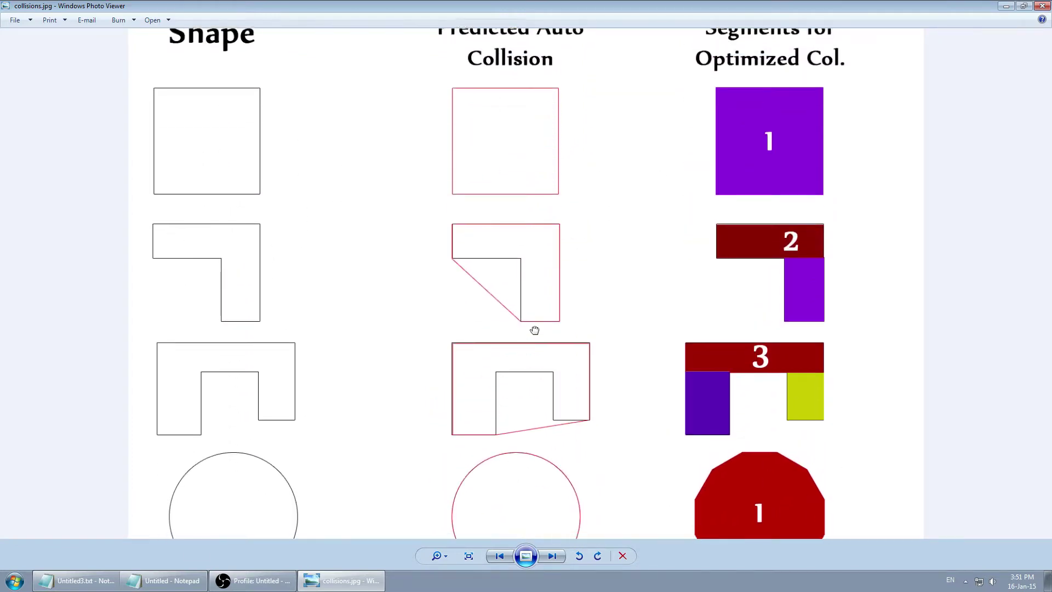
left_click_drag(526, 413, 510, 221)
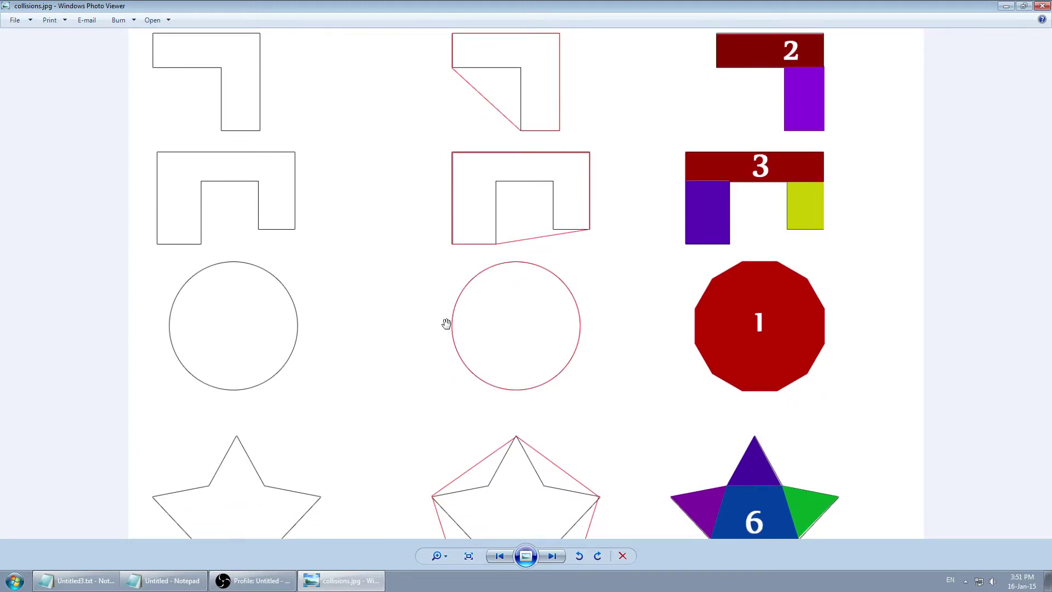
left_click_drag(471, 264, 467, 225)
left_click_drag(517, 262, 546, 158)
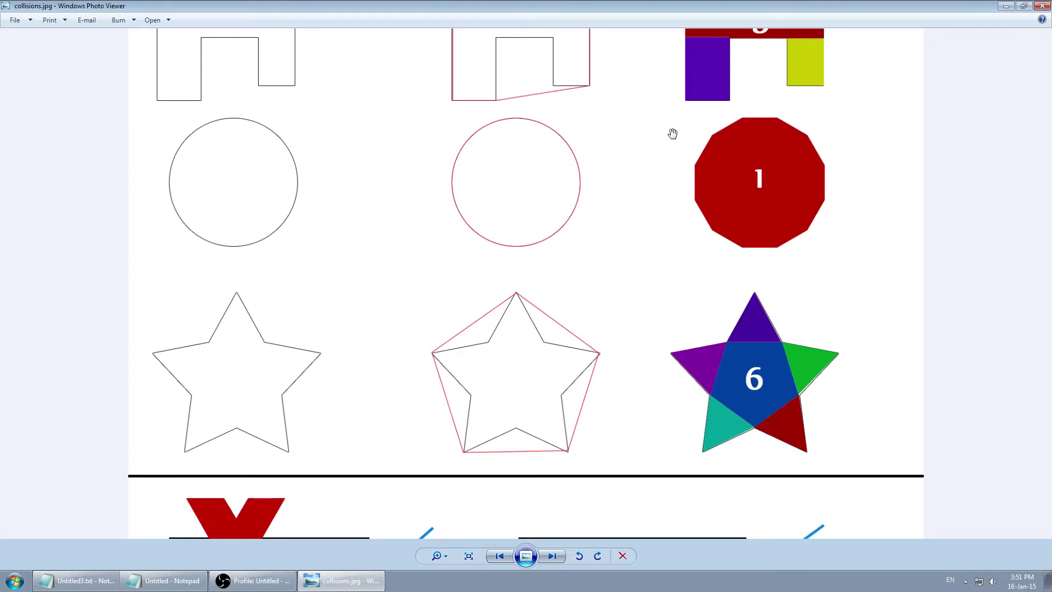
left_click_drag(820, 115, 801, 240)
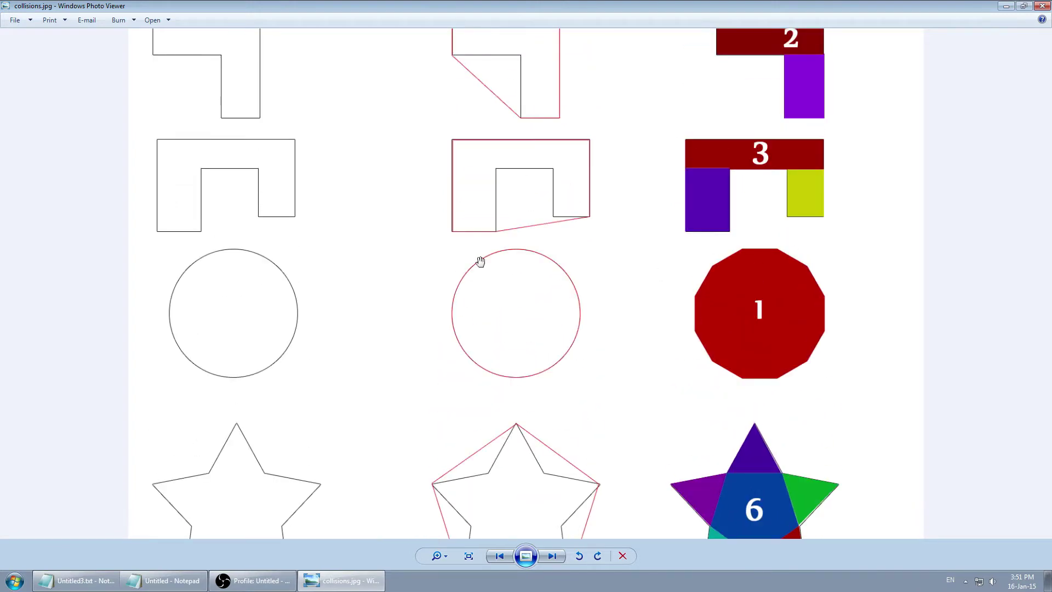
left_click_drag(765, 304, 763, 272)
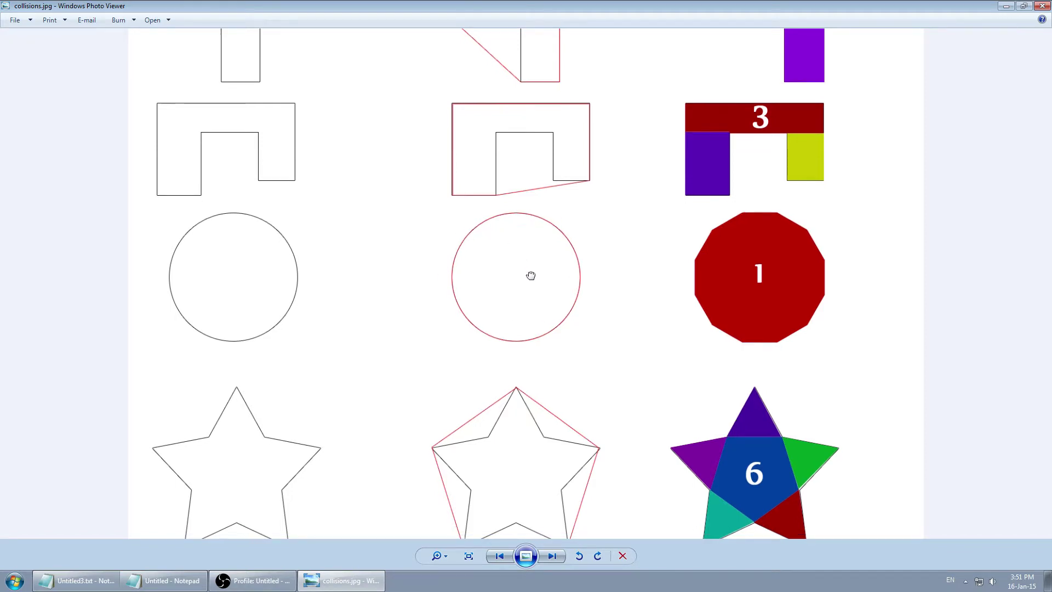
left_click_drag(528, 274, 543, 181)
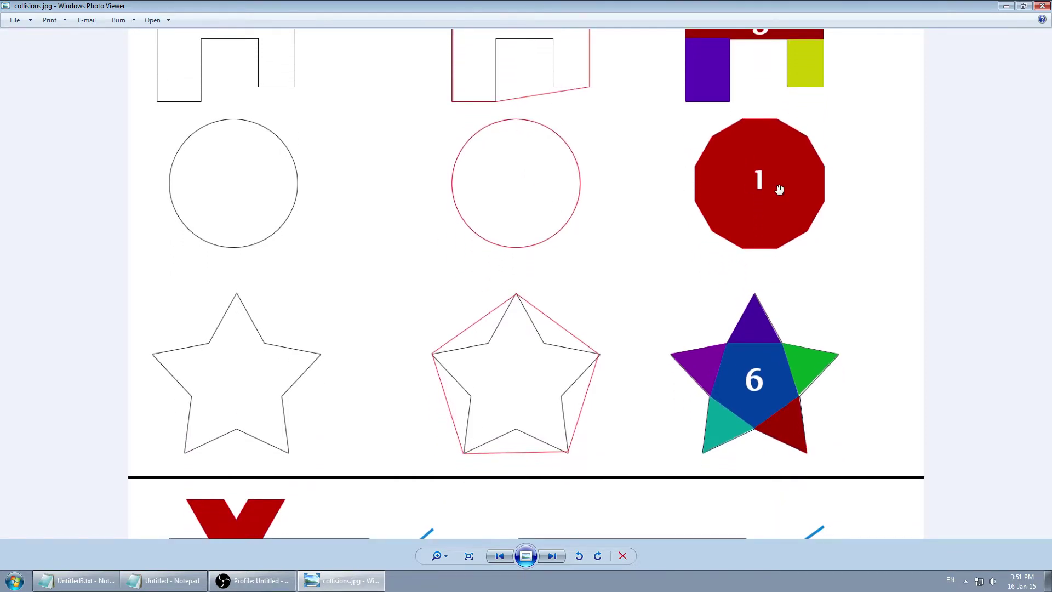
left_click_drag(779, 189, 779, 253)
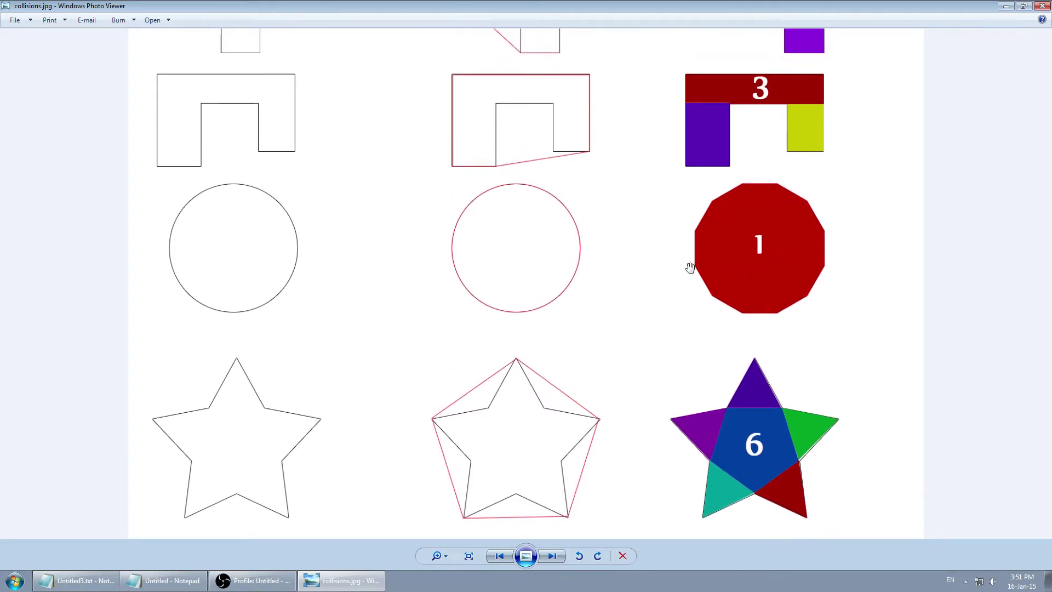
left_click_drag(716, 253, 722, 125)
- Examine the star row of the chart, comparing its predicted auto collision with its coloured segments
left_click_drag(298, 301, 305, 220)
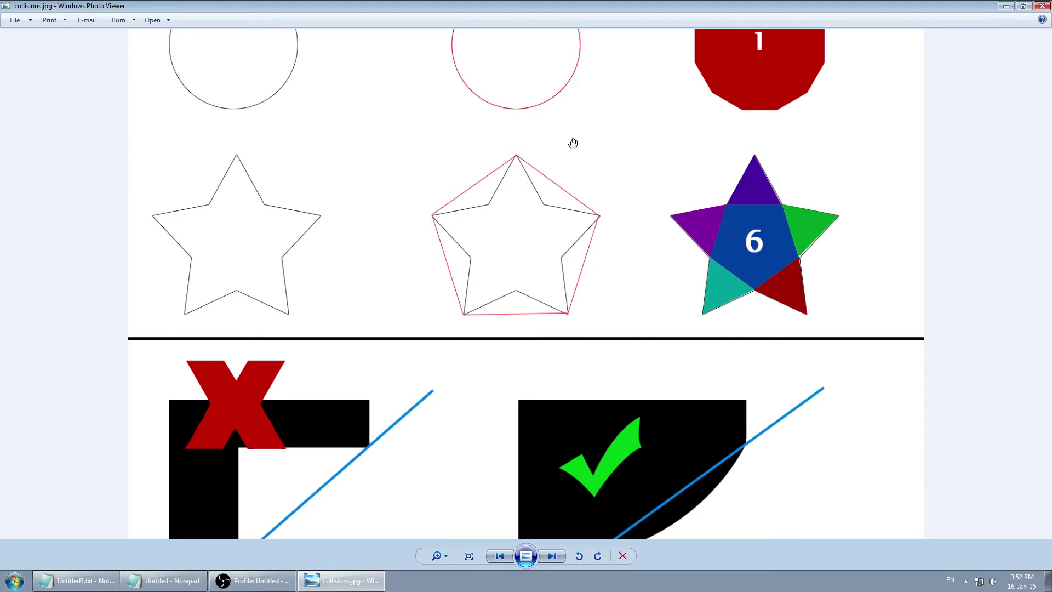
left_click_drag(706, 266, 772, 110)
left_click_drag(741, 158, 747, 216)
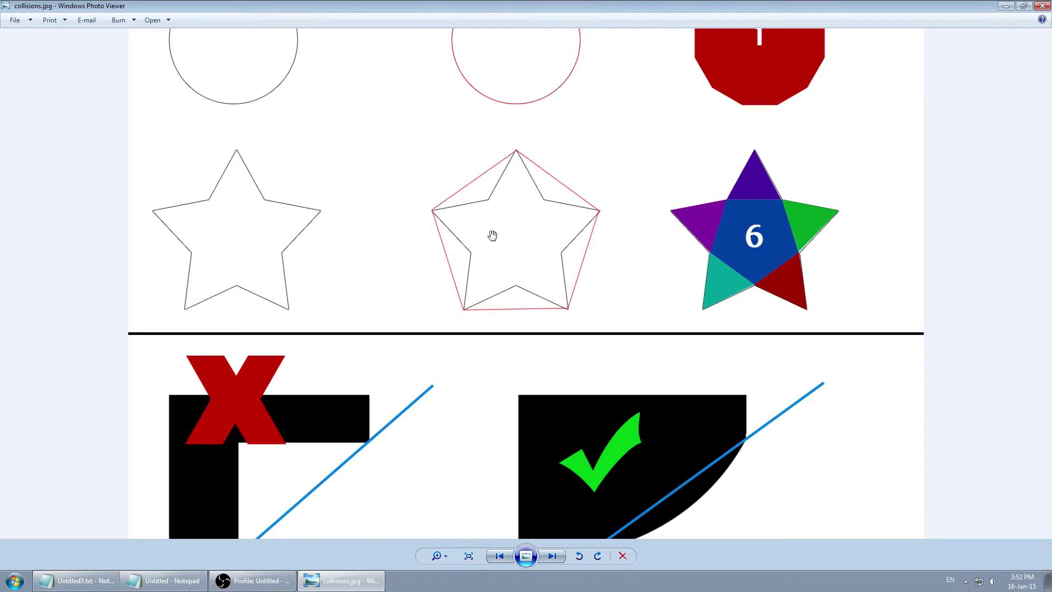
left_click_drag(763, 226, 753, 247)
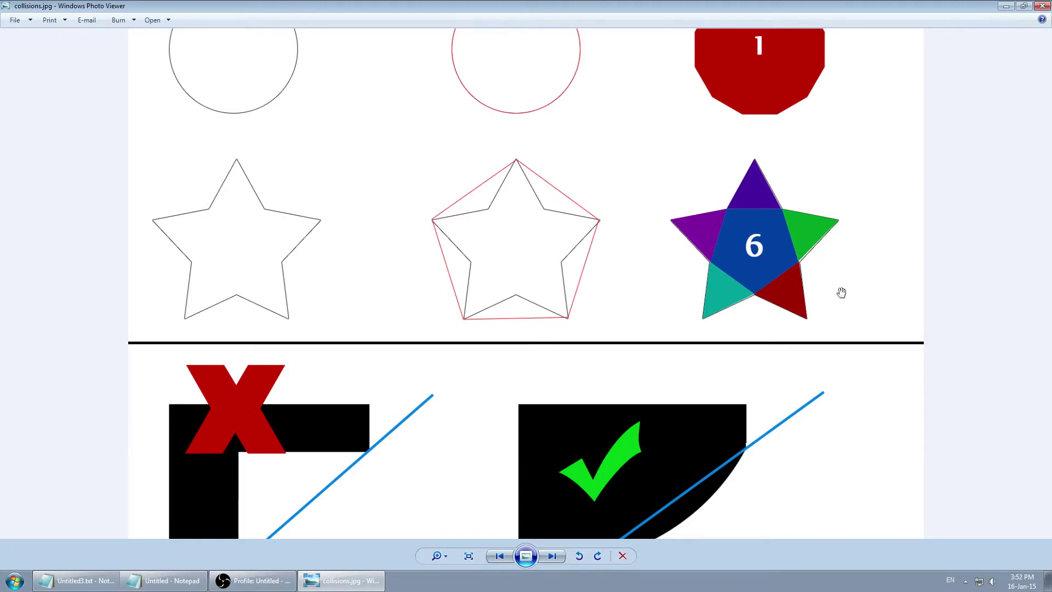
- Study the concave and convex shape examples below the dividing line, review the whole chart, and close the image
left_click_drag(723, 326, 715, 156)
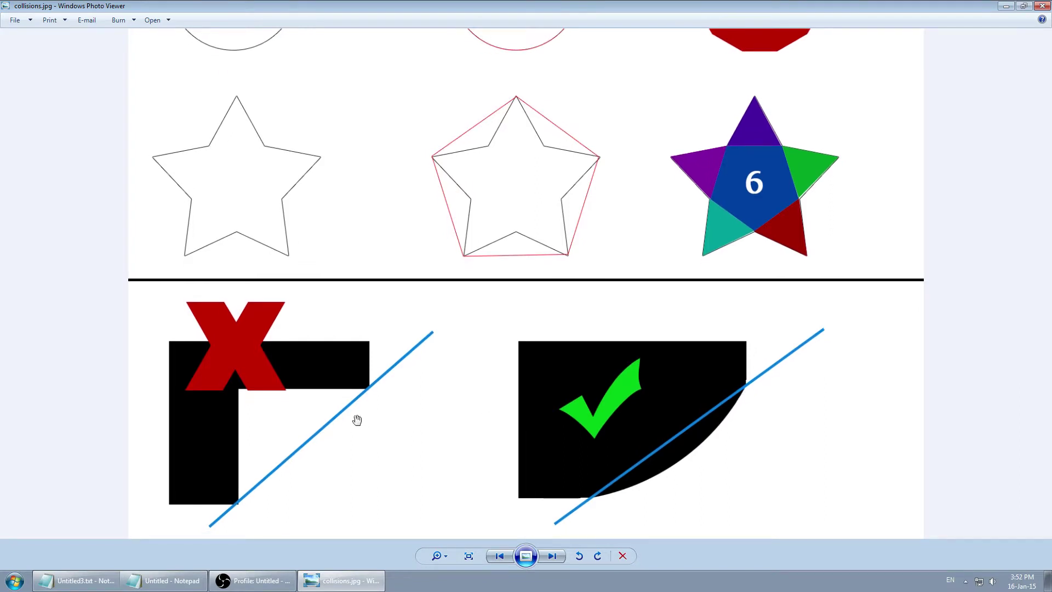
left_click_drag(444, 280, 457, 363)
left_click_drag(515, 181, 519, 347)
scroll(531, 258, "down", 4)
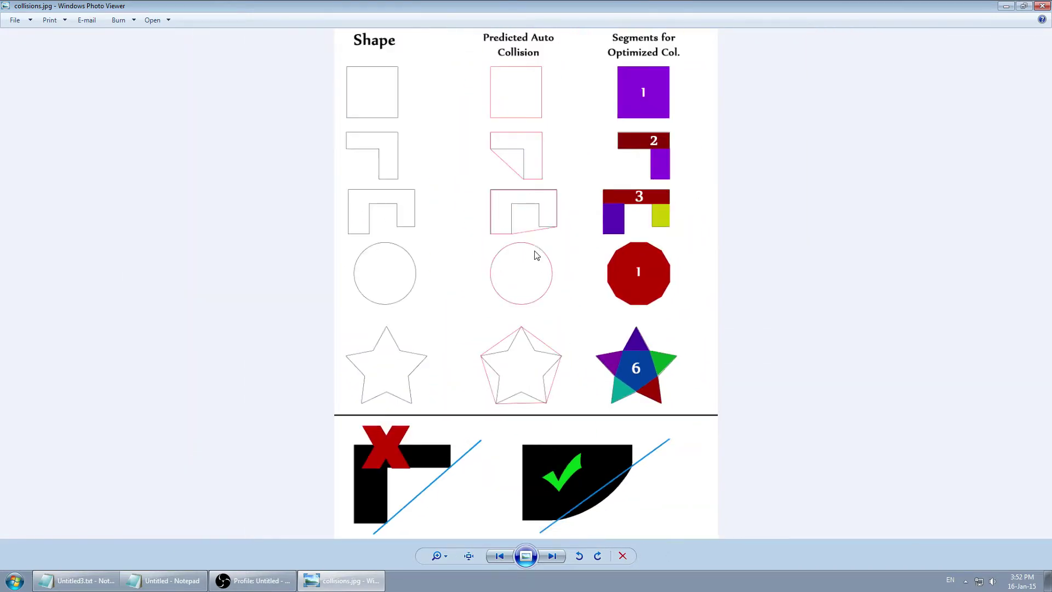
scroll(532, 206, "up", 3)
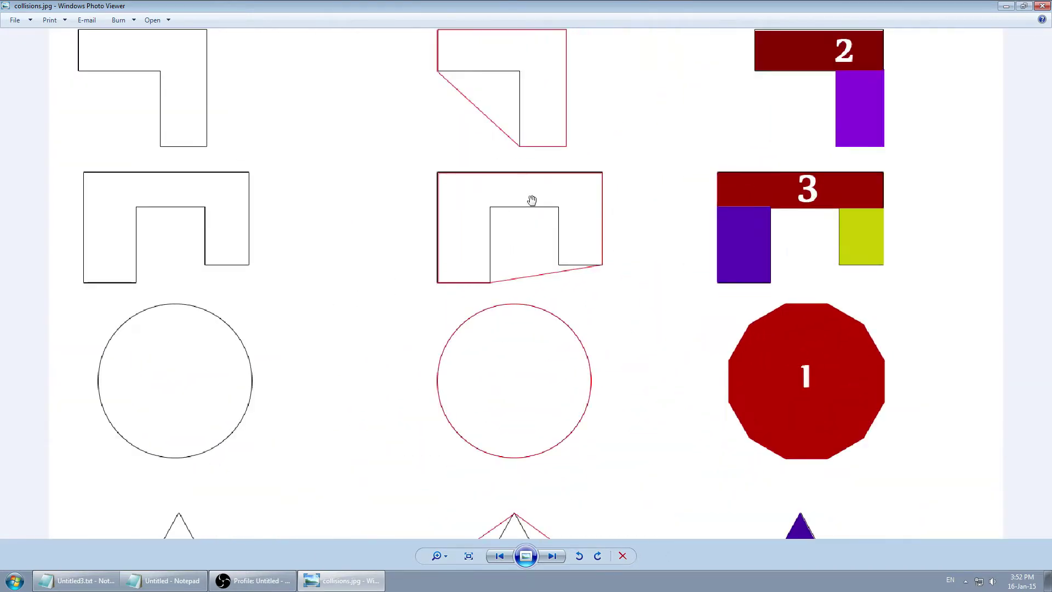
scroll(534, 206, "down", 3)
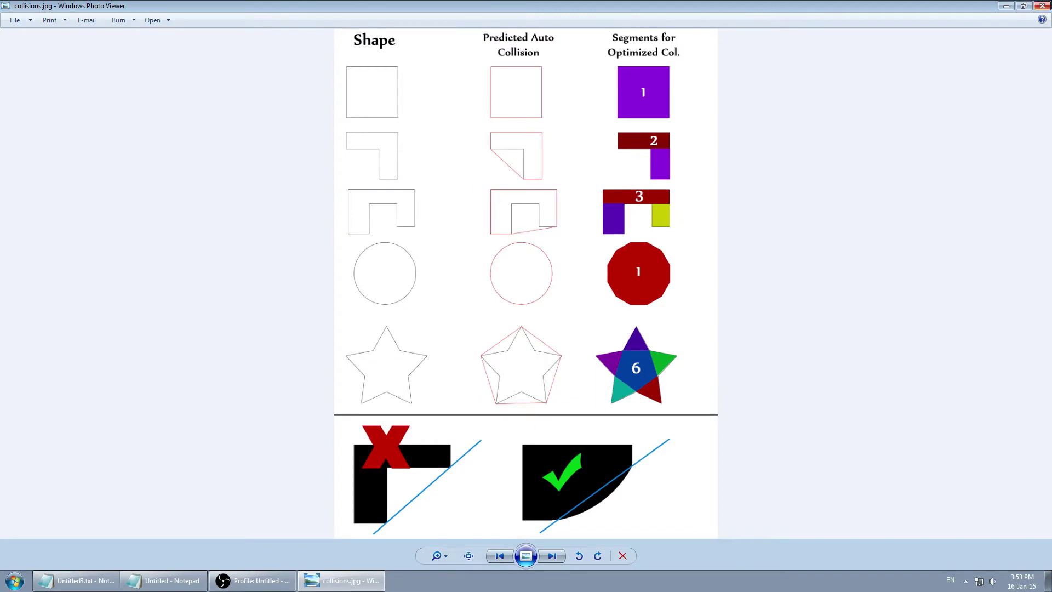
left_click(1041, 12)
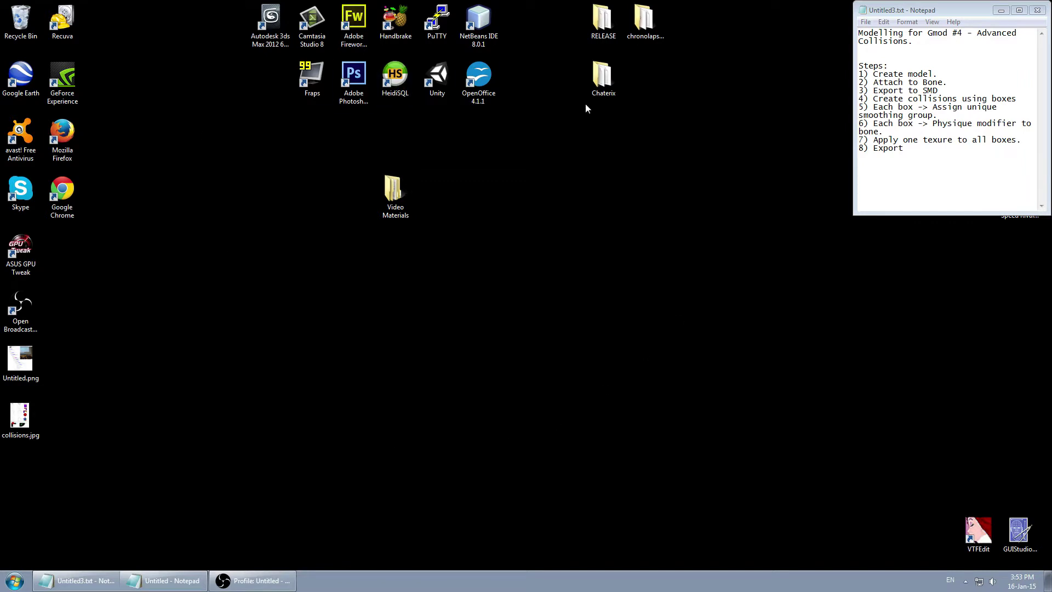
- Launch Autodesk 3ds Max 2012 and activate the Box primitive tool
double_click(257, 31)
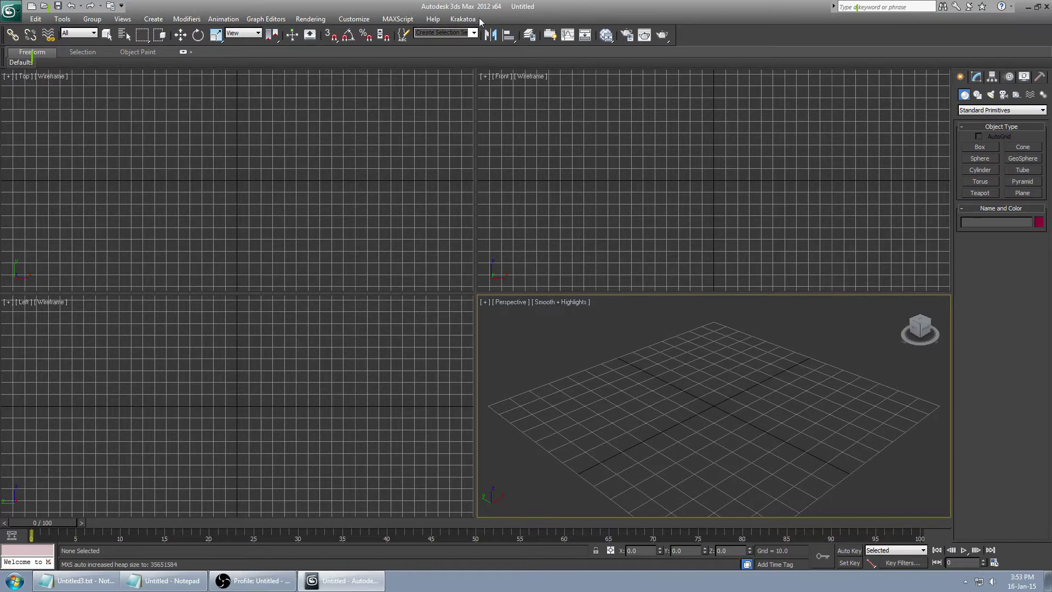
left_click(305, 21)
left_click(304, 21)
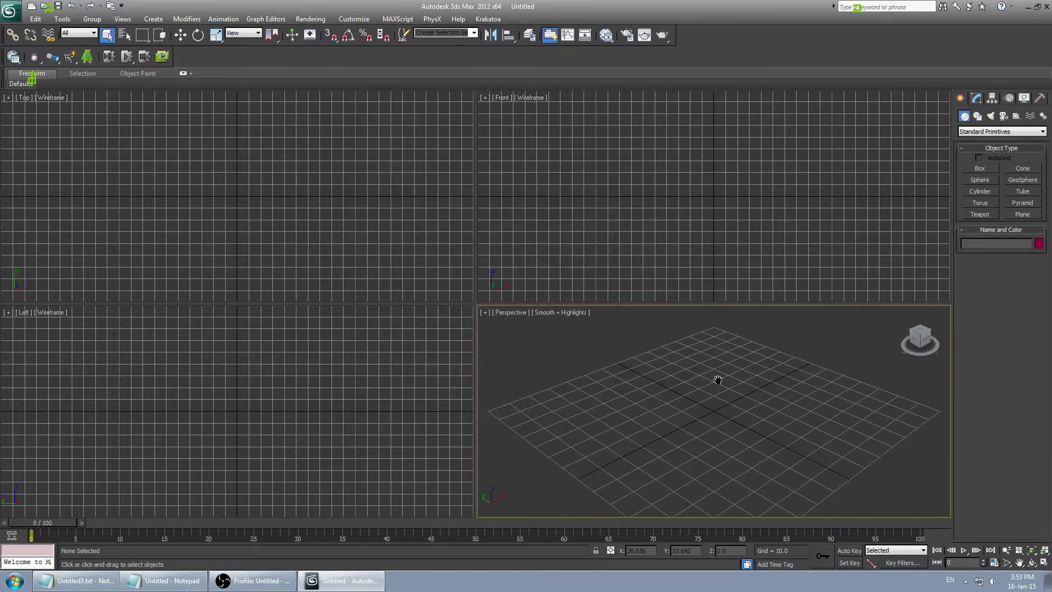
mouse_move(737, 380)
middle_mouse_down()
mouse_move(721, 370)
mouse_move(734, 377)
middle_mouse_up()
left_click(980, 168)
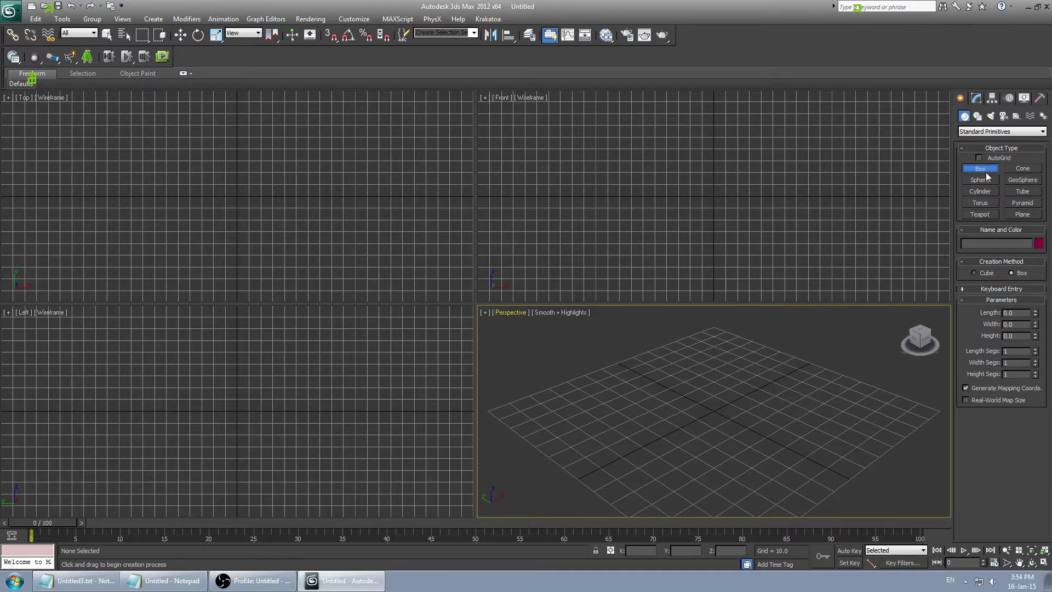
left_click_drag(177, 141, 305, 261)
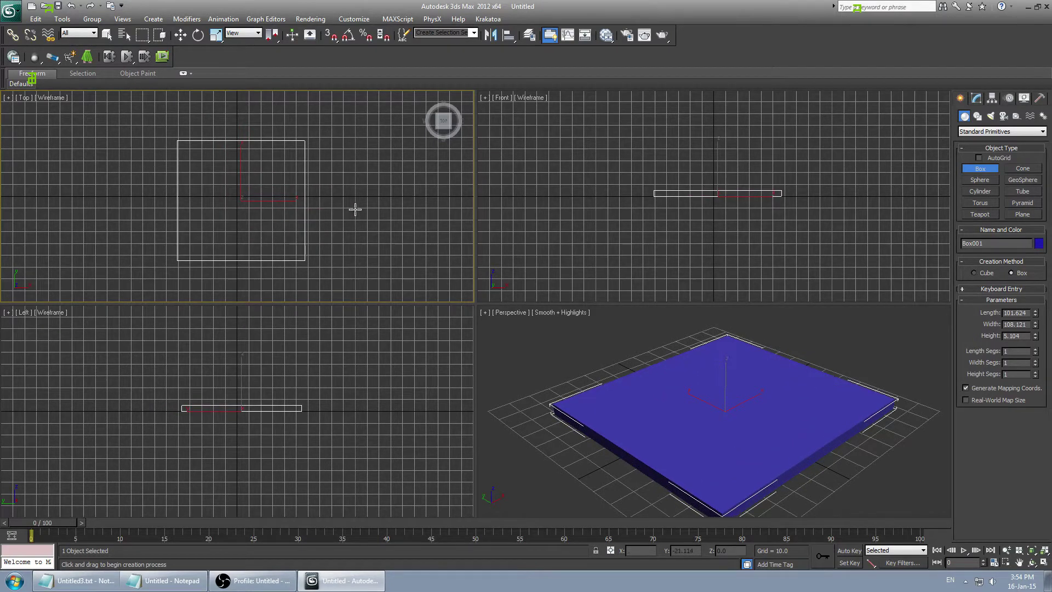
mouse_move(153, 146)
middle_mouse_down()
mouse_move(181, 145)
mouse_move(160, 141)
middle_mouse_up()
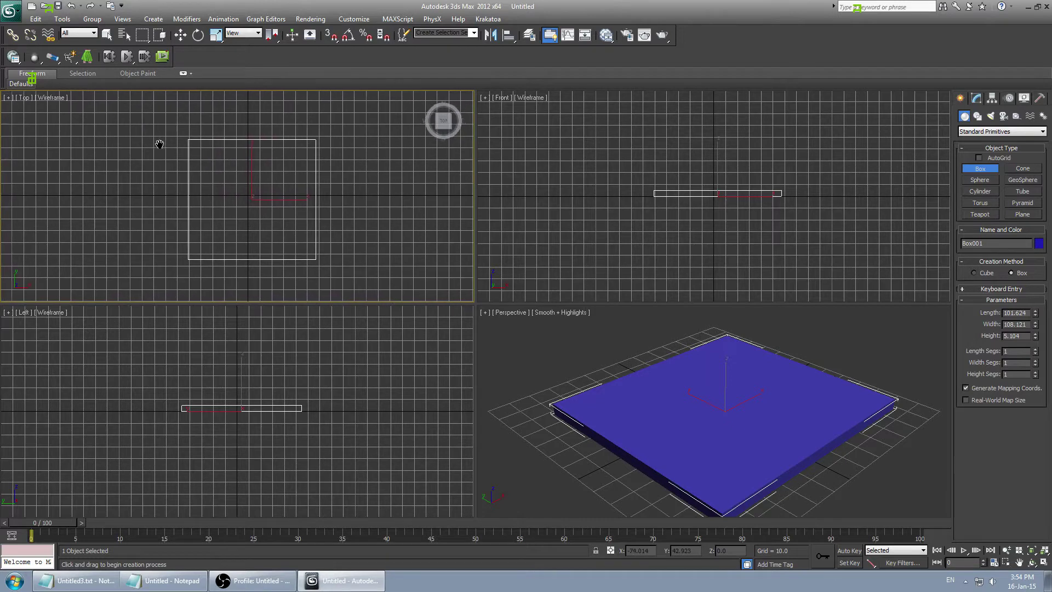
right_click(184, 242)
left_click_drag(173, 251, 304, 143)
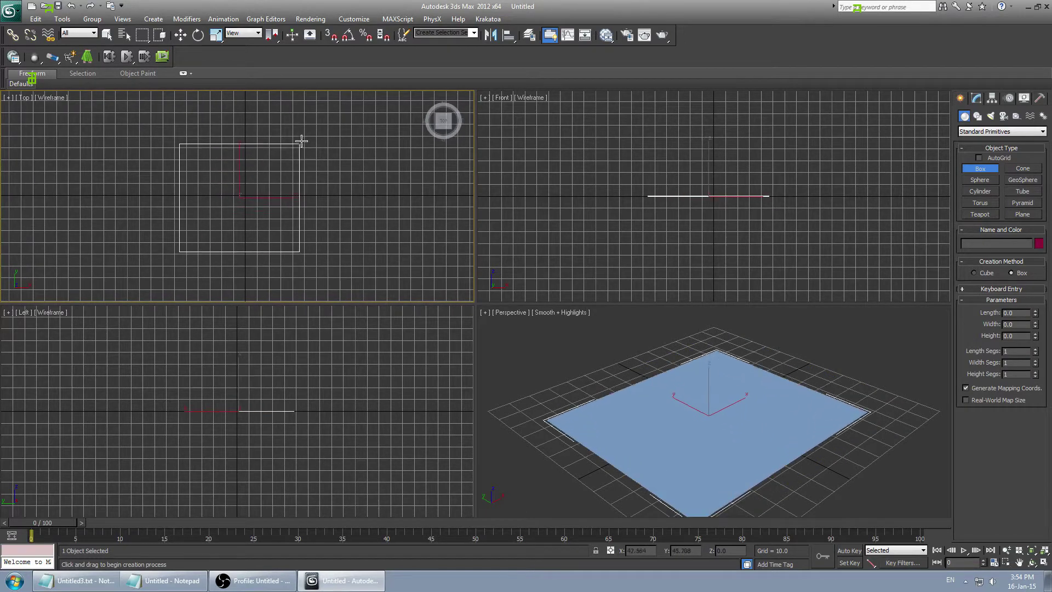
right_click(327, 146)
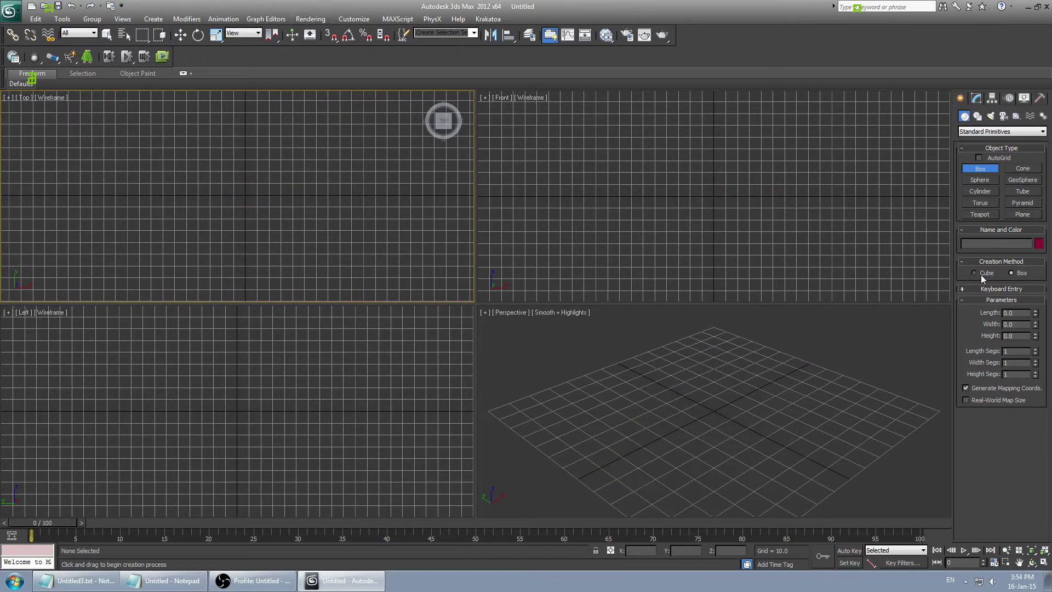
- Create a cube about 72 units on each side at the centre of the grid in the perspective view
left_click_drag(714, 413, 716, 376)
key("z")
right_click(714, 383)
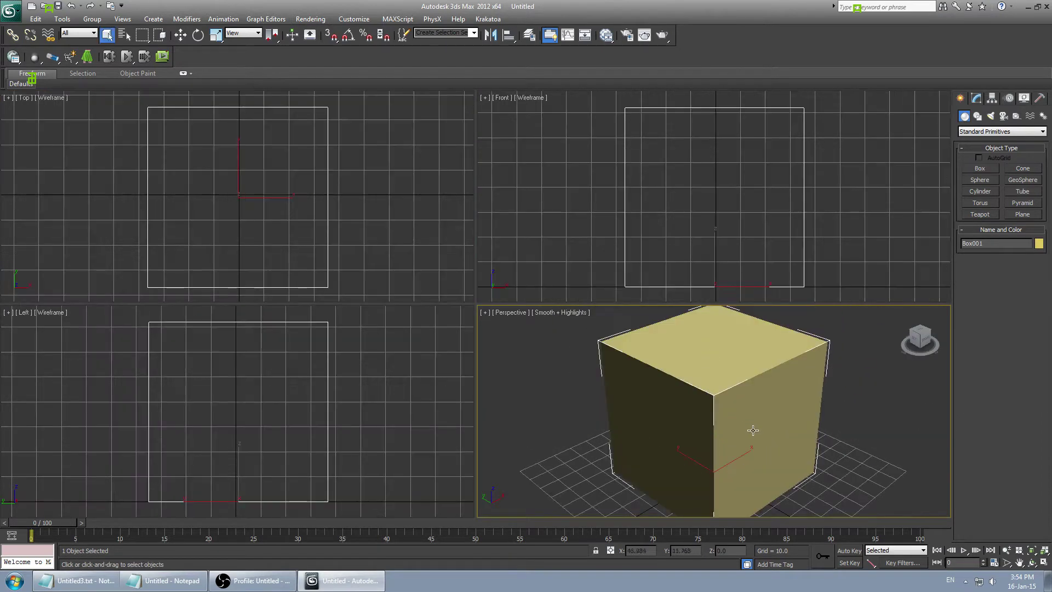
- Set the box's length, width and height to 128 each
left_click(975, 98)
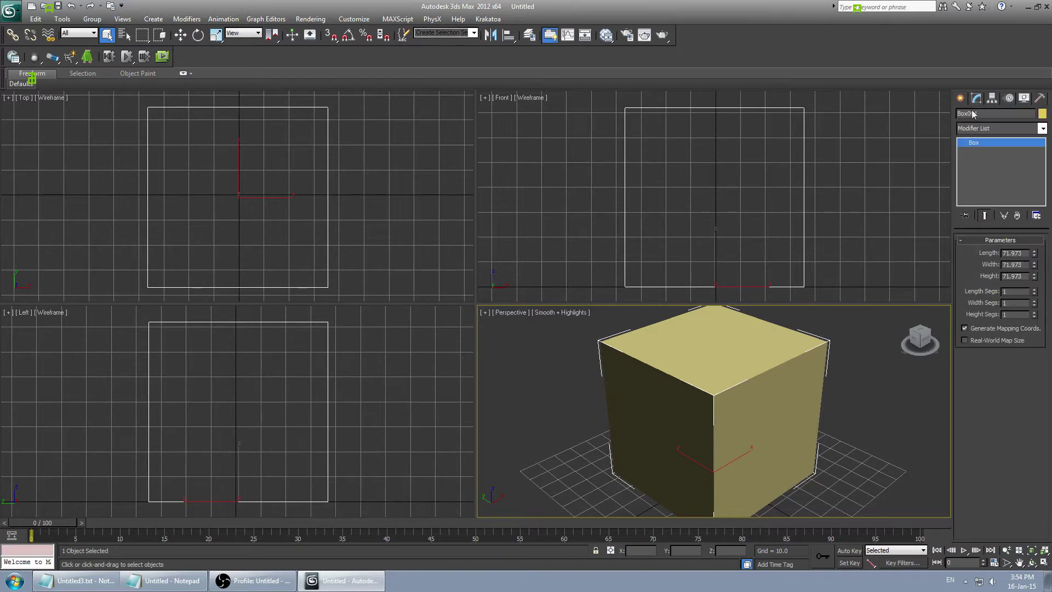
left_click_drag(1023, 253, 991, 258)
type("180")
key("Return")
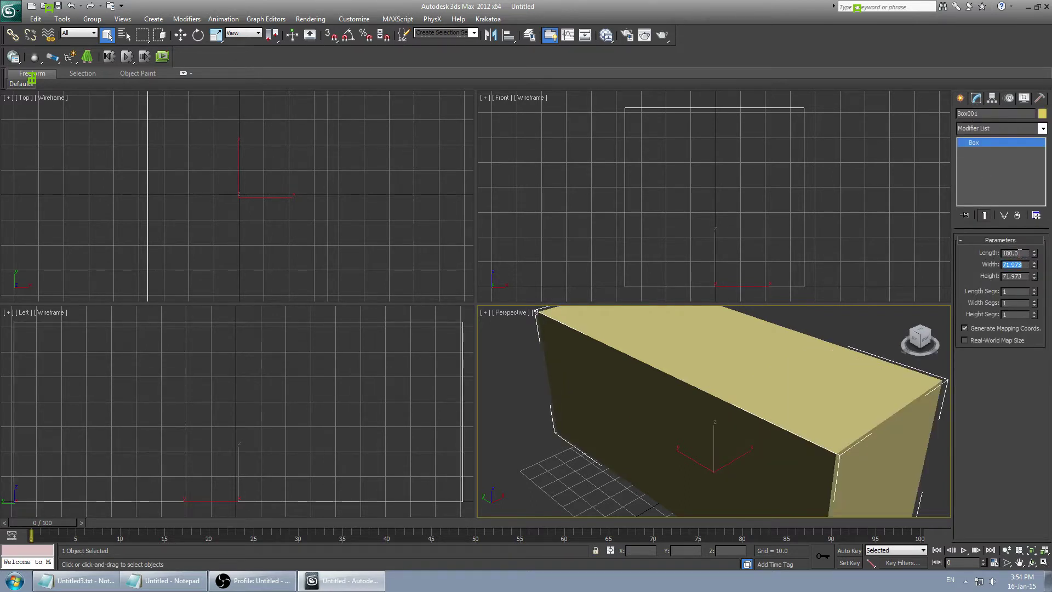
type("128")
key("Tab")
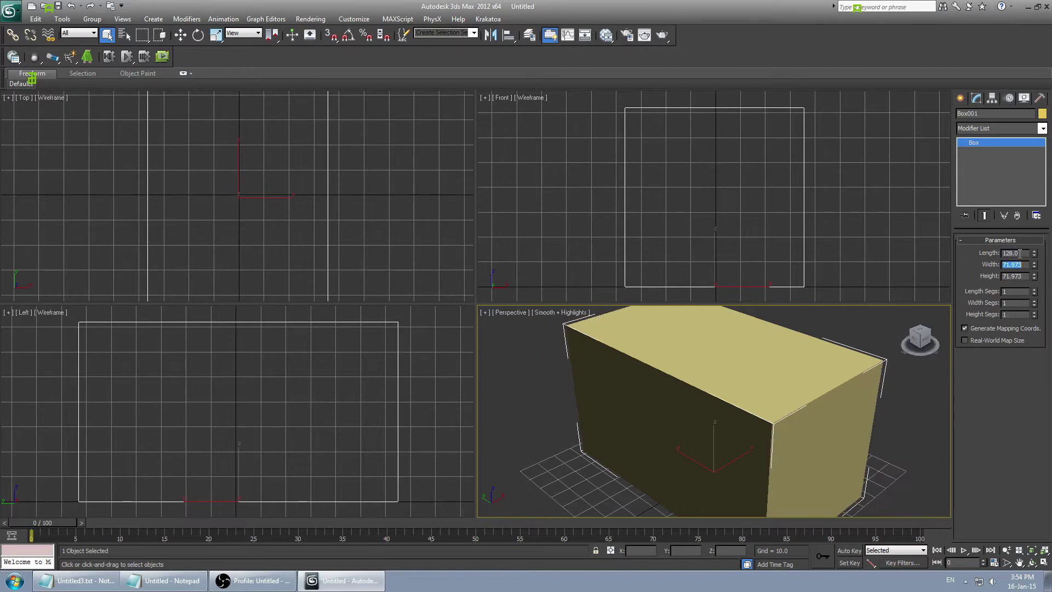
type("128")
key("Tab")
type("128")
key("Return")
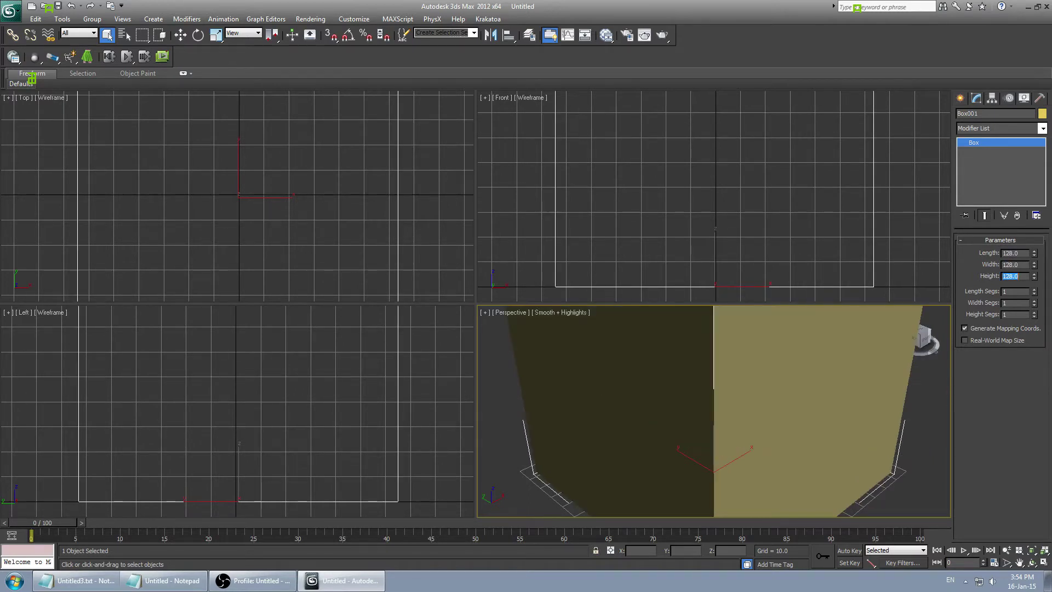
key("ctrl+shift+z")
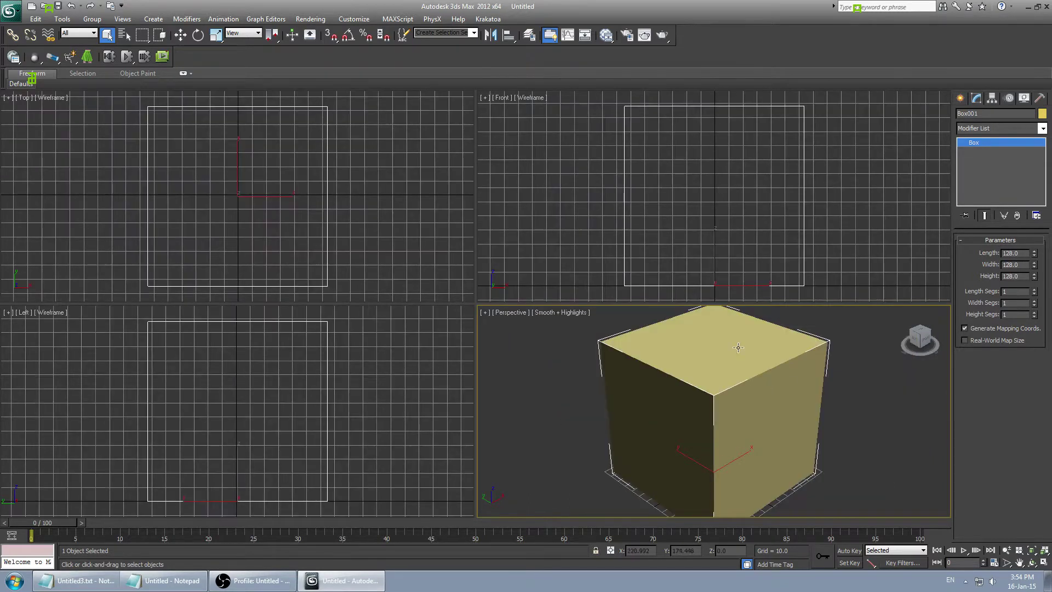
- Convert the box to an Editable Poly and inset its top polygon to leave a narrow, even rim around the edge
left_click(872, 453)
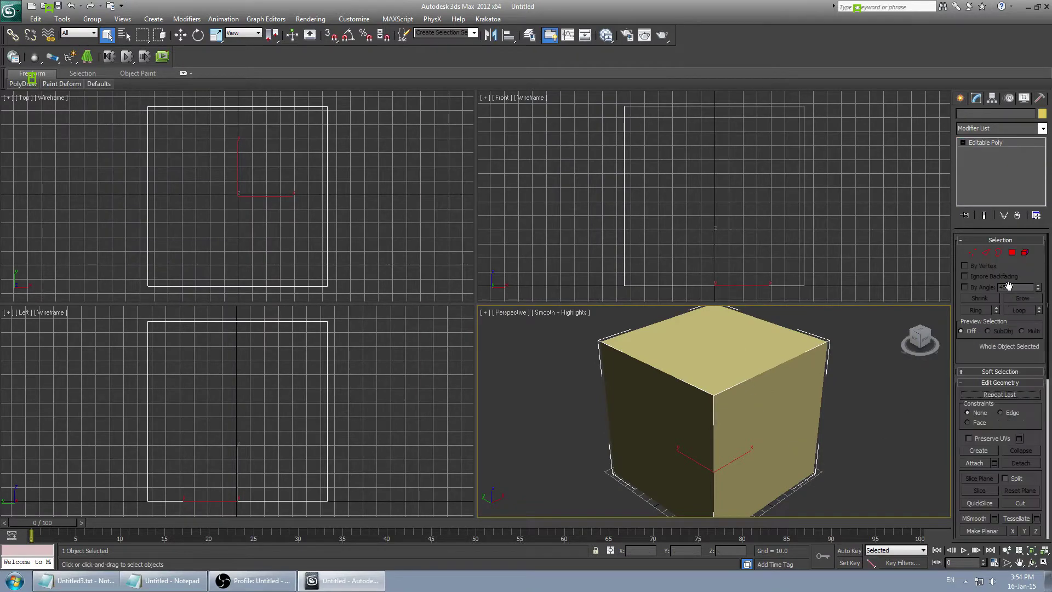
left_click(1013, 252)
left_click(751, 342)
middle_click_drag(747, 345, 726, 360, "alt")
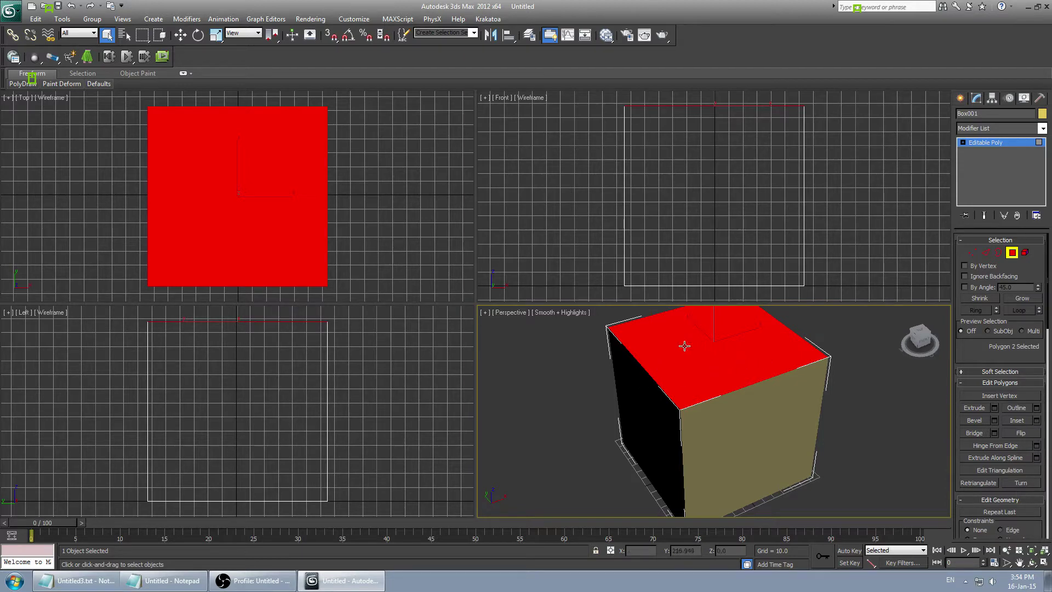
key("alt+w")
middle_click_drag(628, 382, 491, 345, "alt")
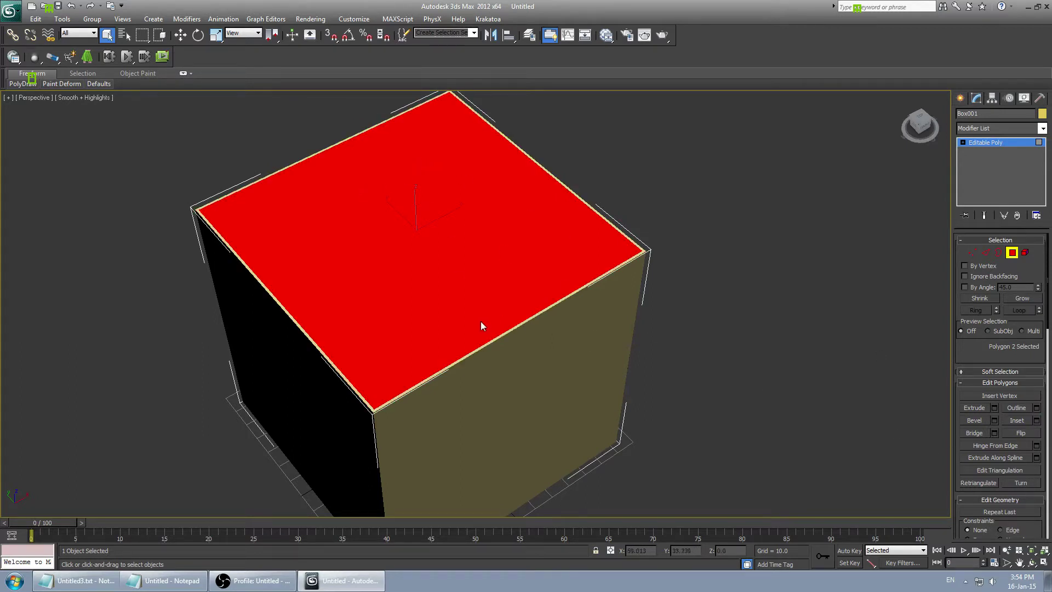
left_click_drag(481, 329, 520, 325)
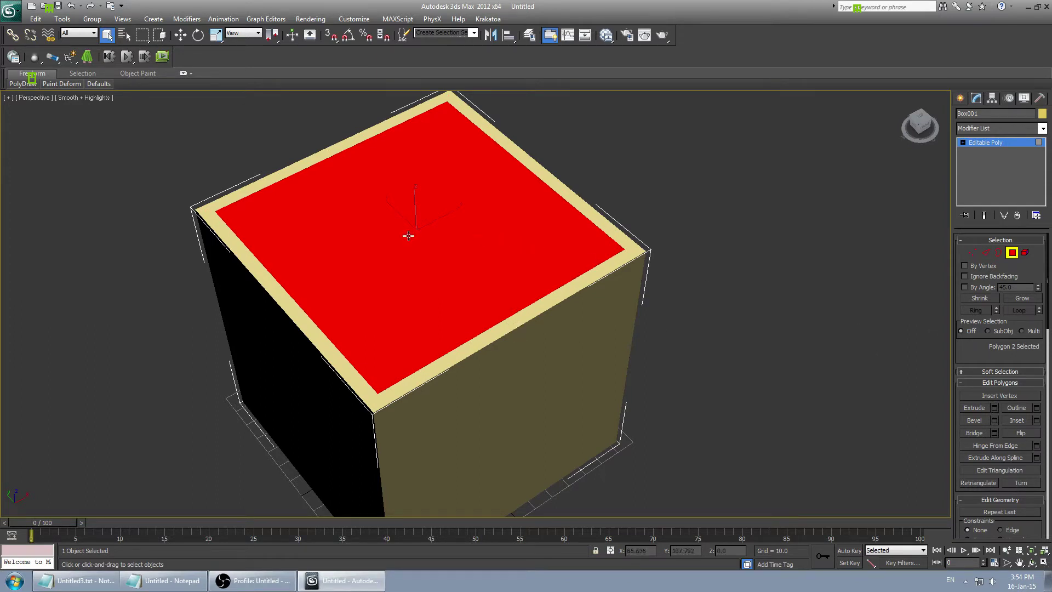
middle_click_drag(436, 240, 463, 197, "alt")
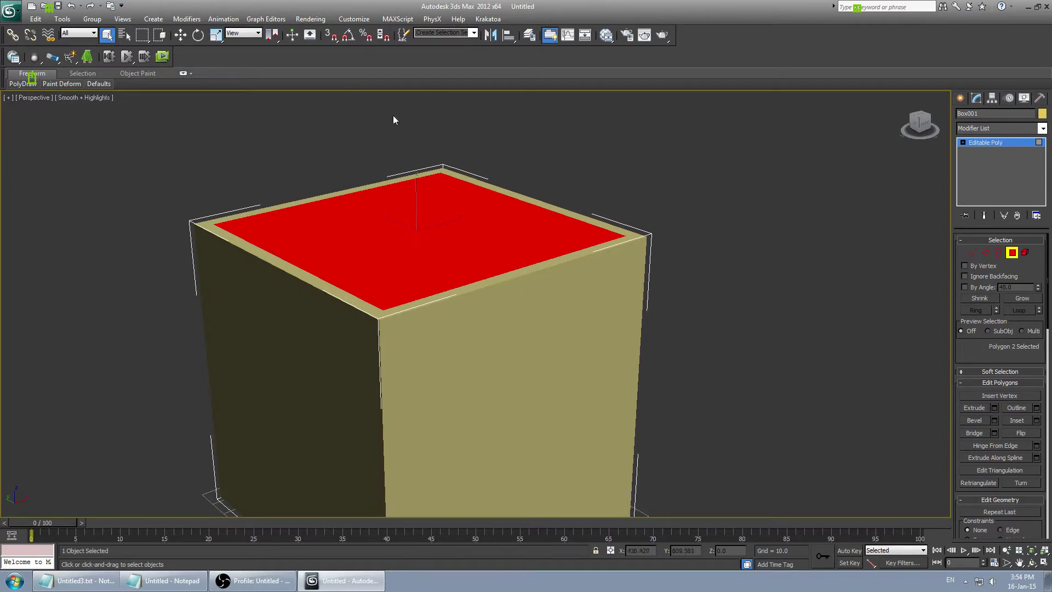
middle_click_drag(422, 227, 412, 90, "alt")
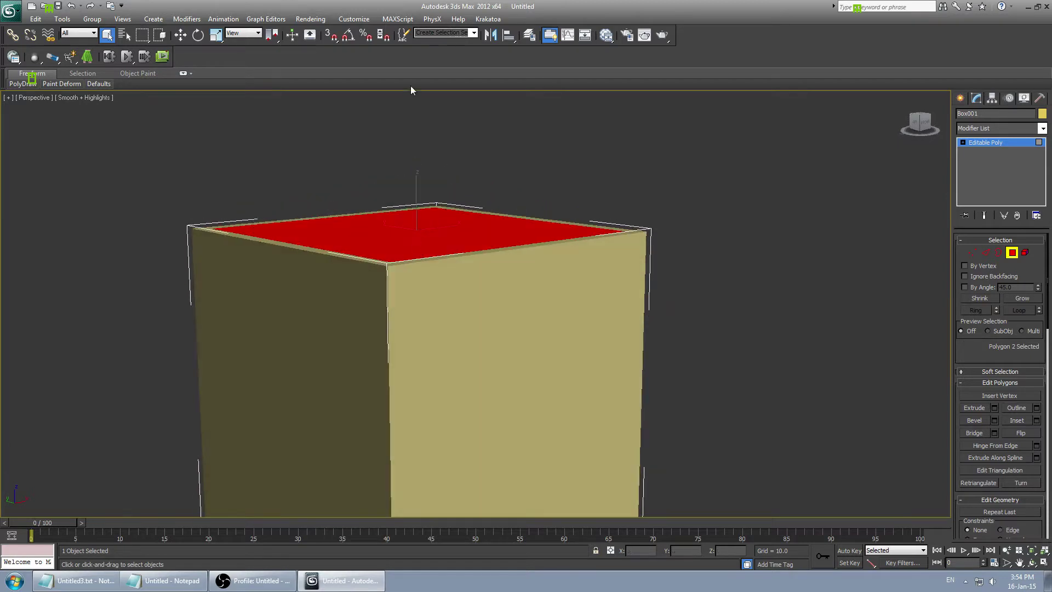
middle_click_drag(394, 281, 422, 273, "alt")
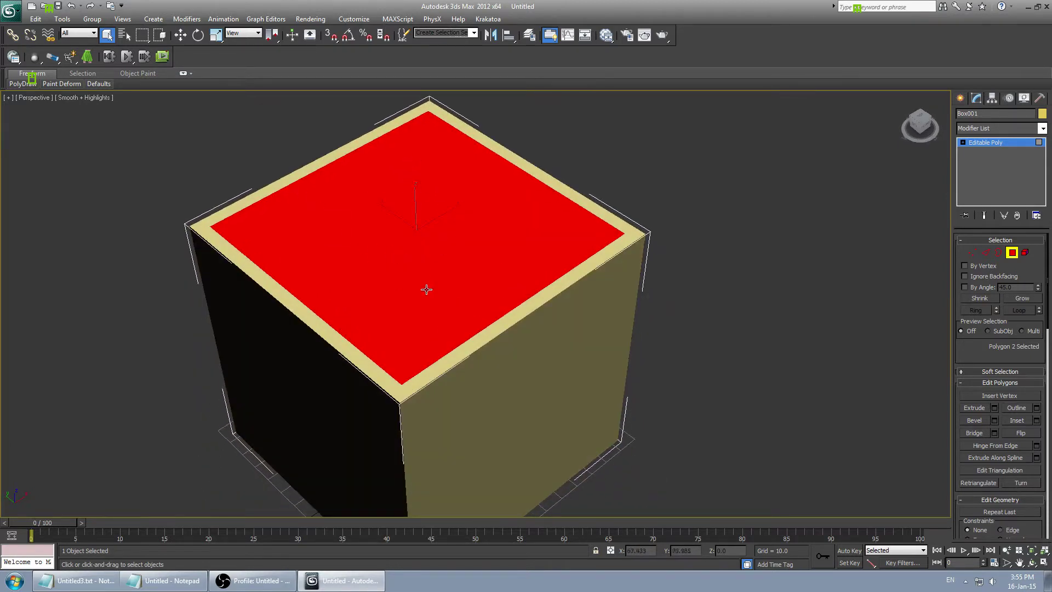
- Try to extrude the inset top polygon slightly upward
left_click(974, 408)
left_click_drag(510, 307, 505, 361)
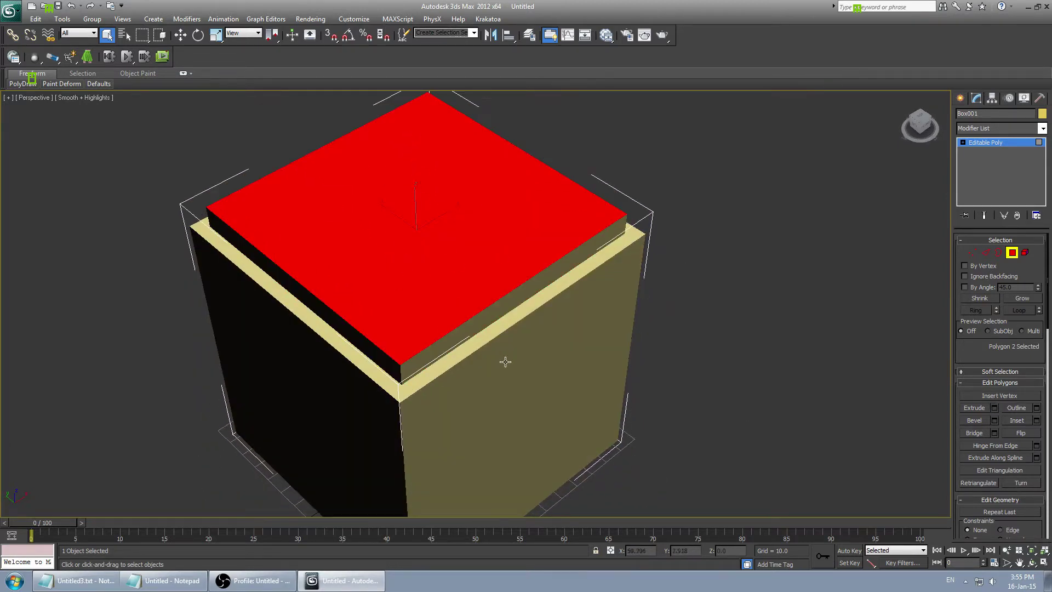
left_click(489, 331)
middle_click_drag(489, 328, 511, 339, "alt")
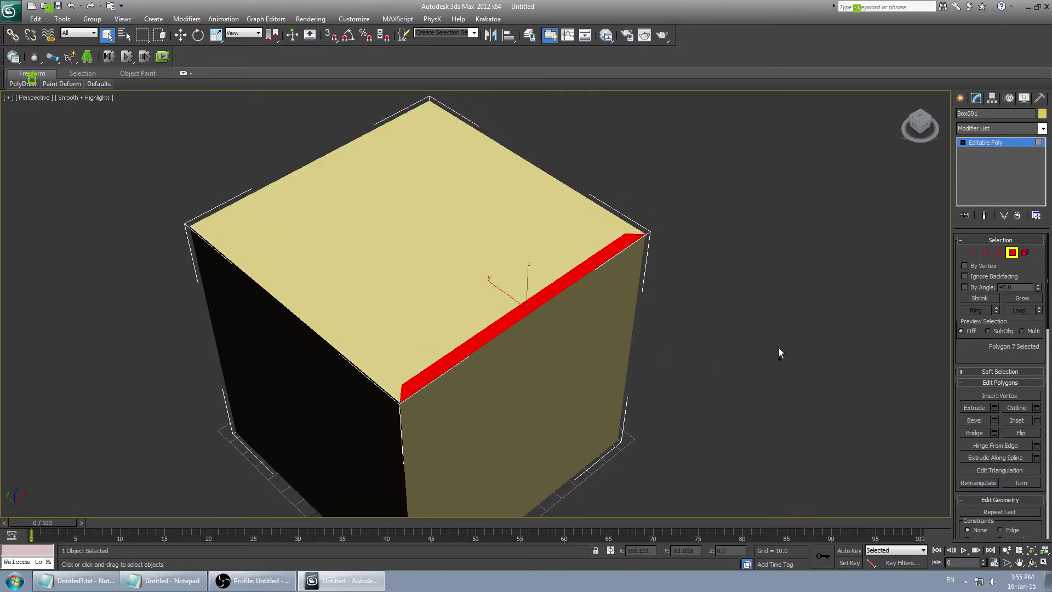
key("ctrl+z")
- Extrude the inset polygon down into the box, lower it to leave only a thin floor, and leave polygon editing
left_click(995, 408)
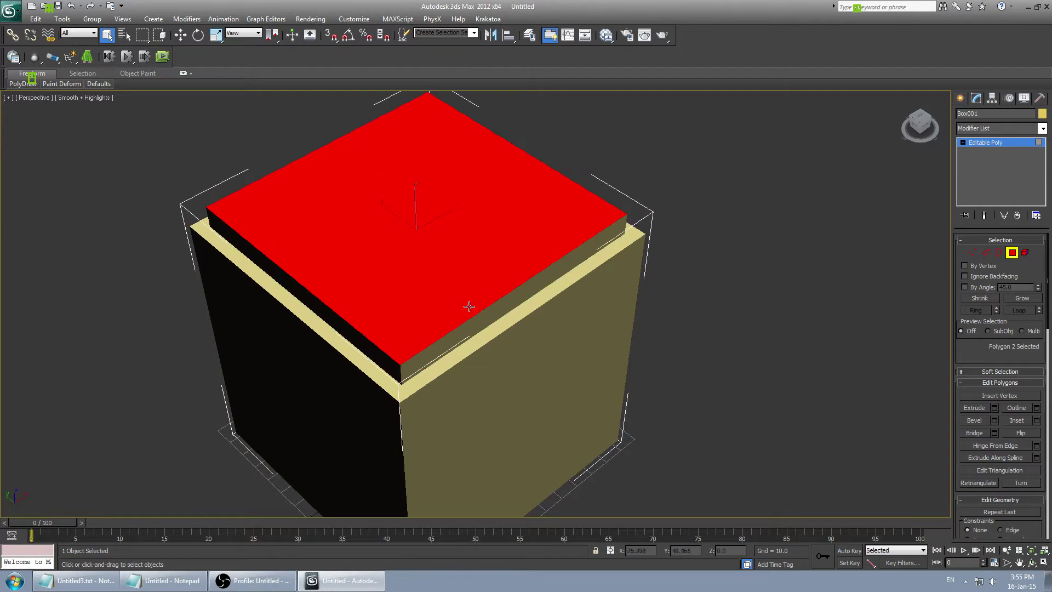
left_click_drag(495, 327, 3, 373)
key("alt+w")
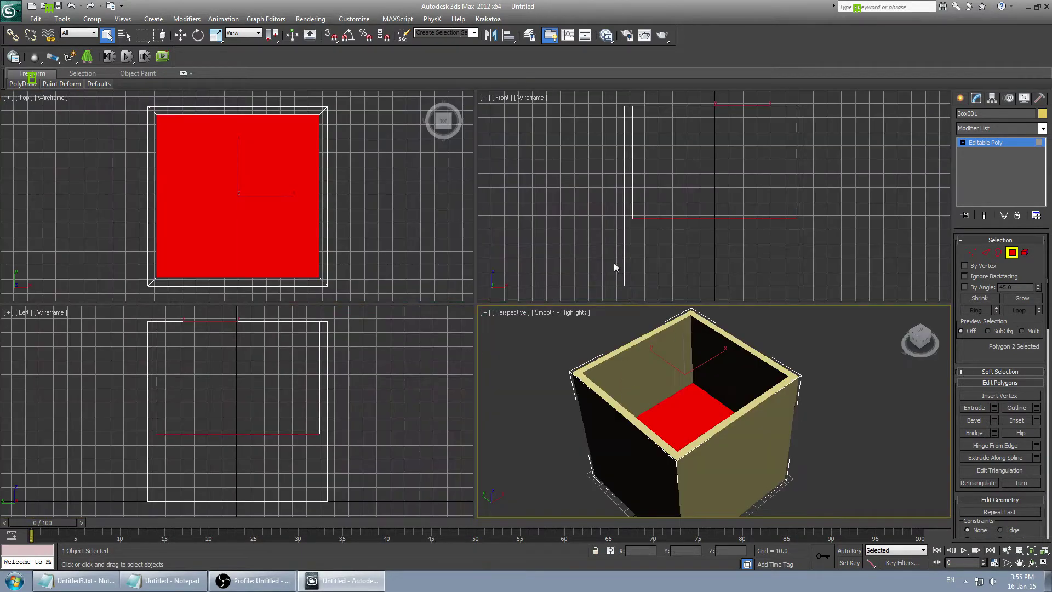
left_click_drag(725, 432, 609, 433)
middle_click_drag(722, 448, 509, 352, "alt")
key("alt+w")
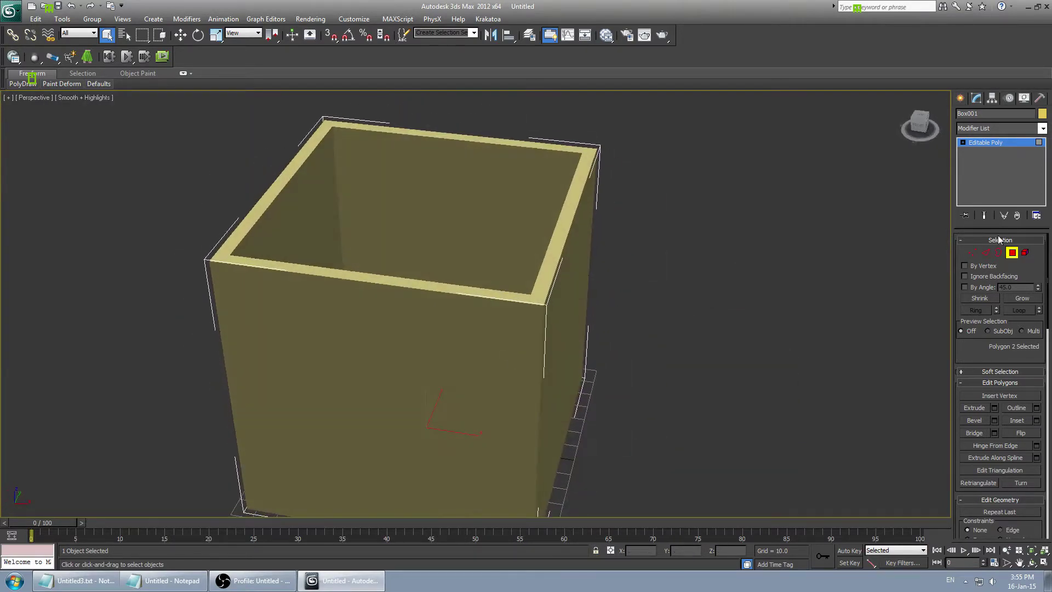
left_click(1012, 252)
- Activate the Line spline tool and frame the box's lower outer corner in the enlarged front view
left_click(959, 99)
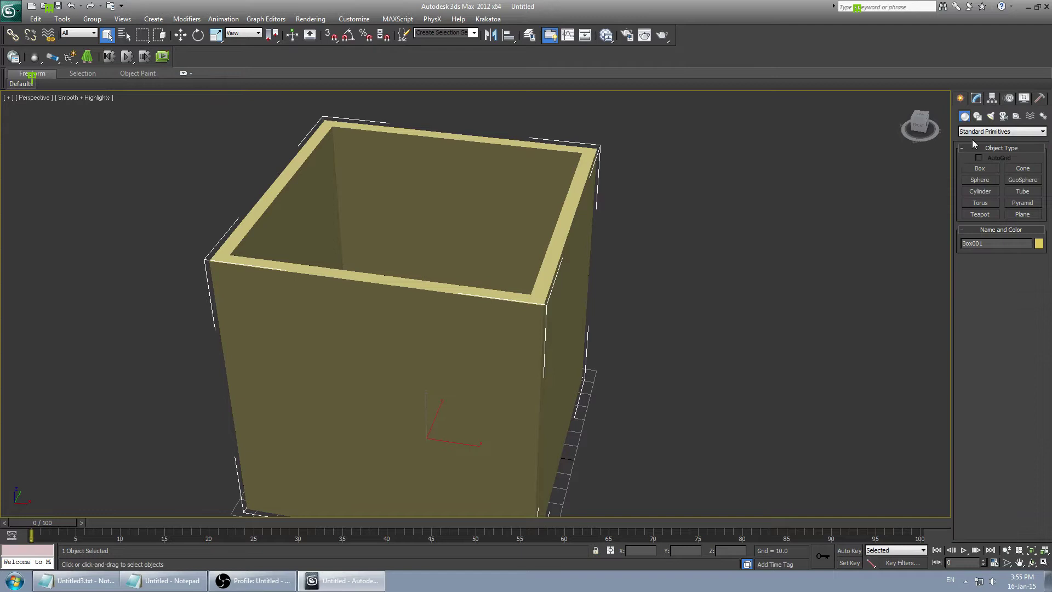
left_click(979, 169)
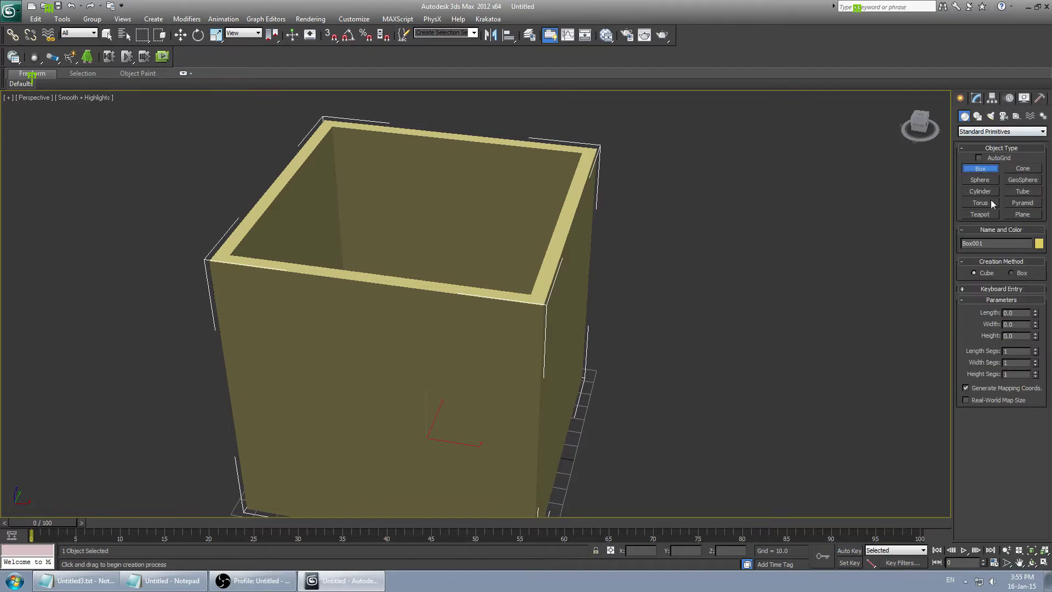
left_click(977, 116)
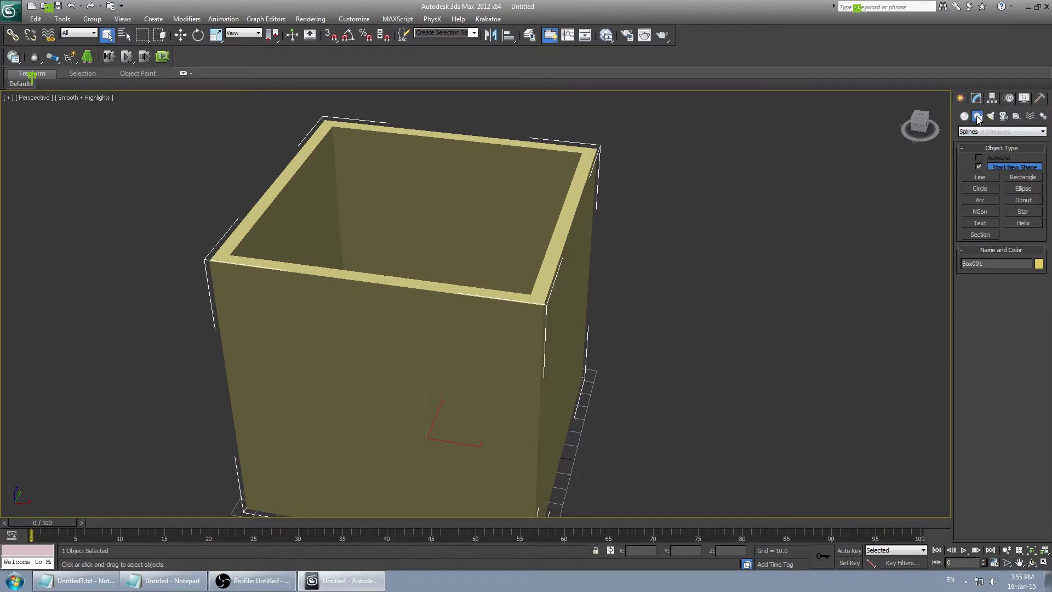
left_click(986, 180)
middle_click_drag(769, 244, 606, 176)
key("alt+w")
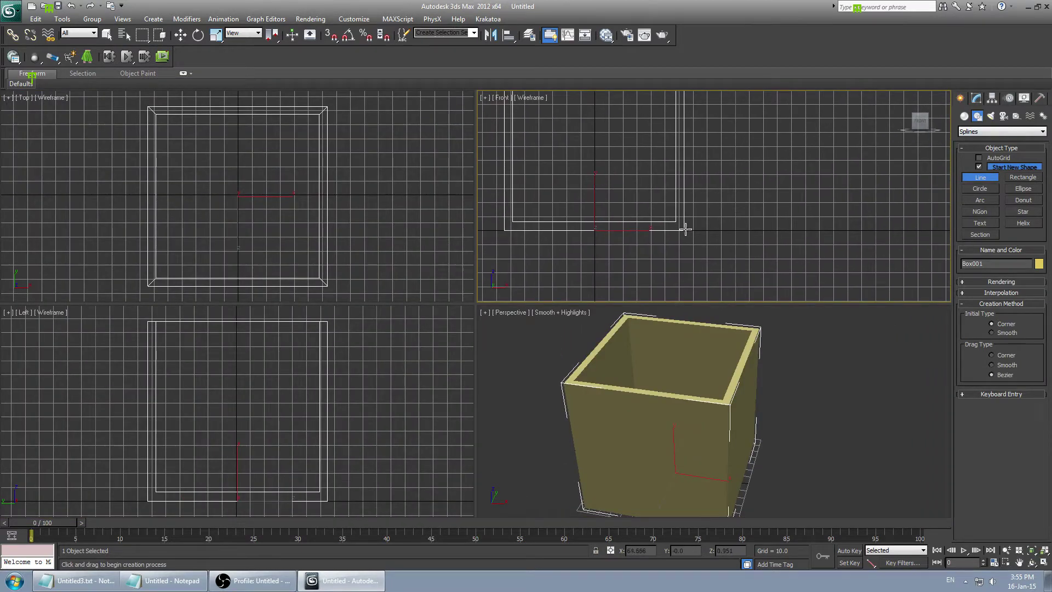
middle_click_drag(685, 228, 620, 228)
scroll(637, 232, "up", 2)
scroll(590, 232, "down", 1)
key("alt+w")
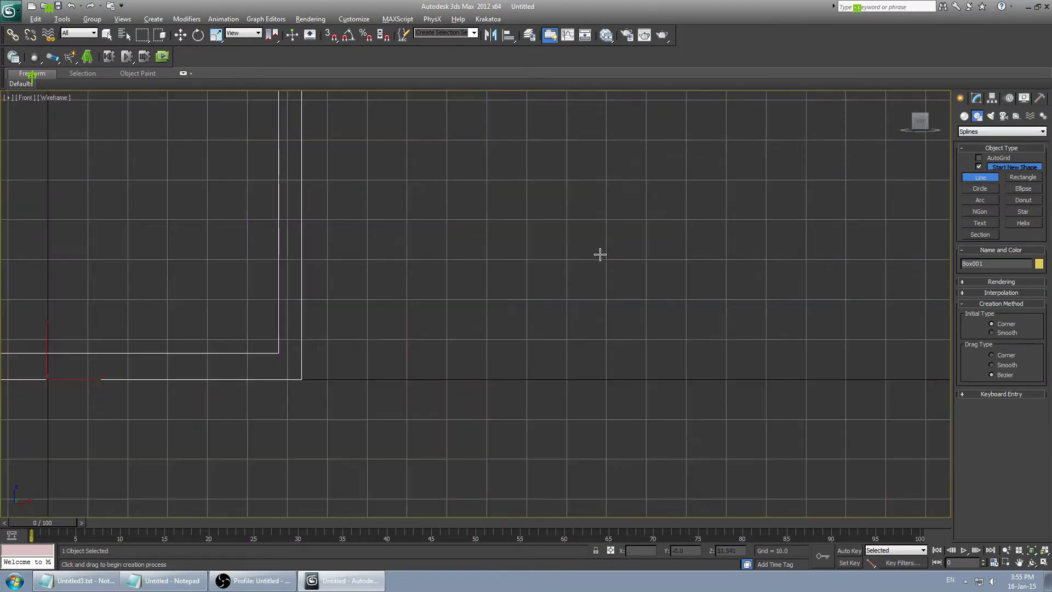
- Try to draw a closed triangular spline from the box's lower outer corner, along the ground and up the wall
left_click(302, 379)
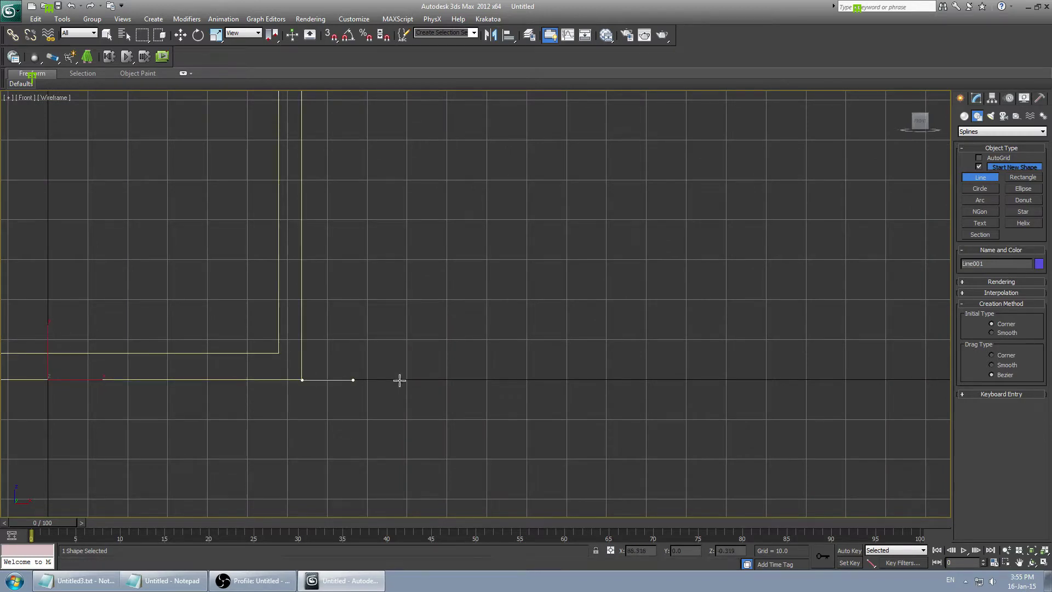
left_click(572, 379)
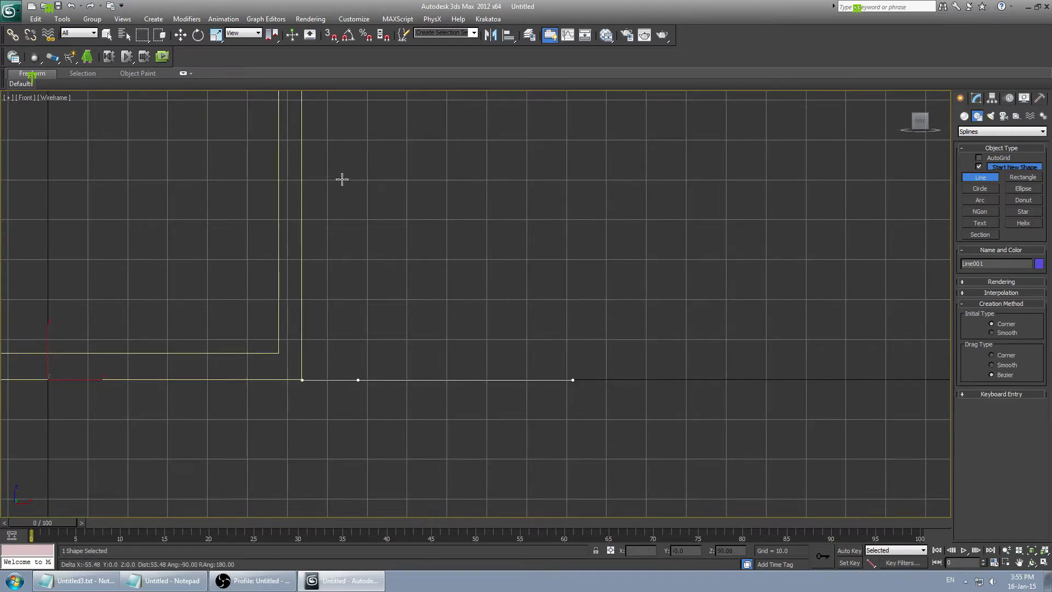
left_click(302, 136)
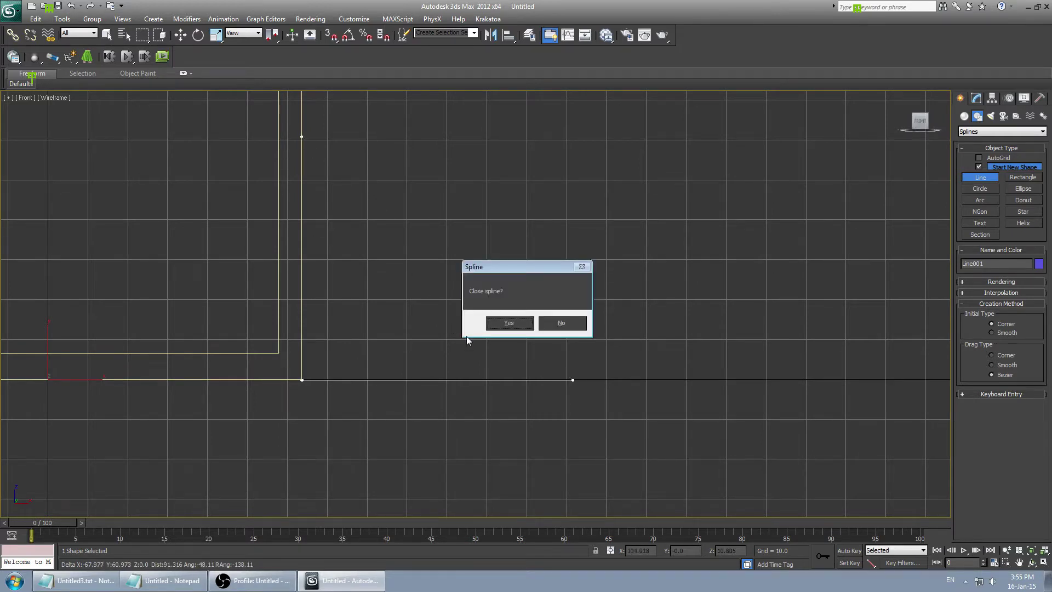
left_click(509, 323)
- Draw a closed right-triangle spline against the box's outer wall, about seven grid squares wide along the ground and six and a half high
middle_click_drag(495, 289, 511, 305)
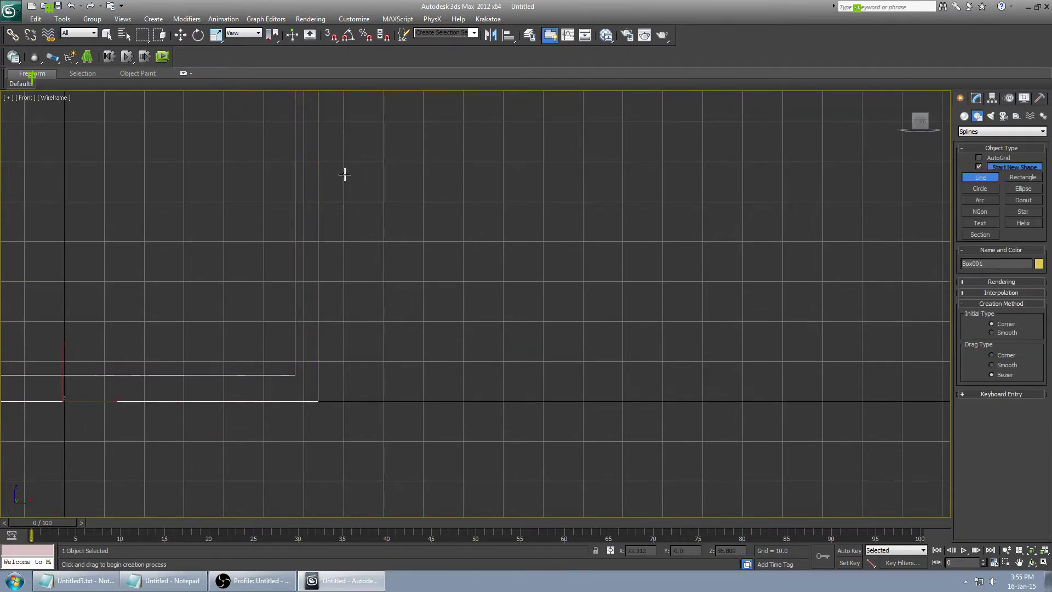
left_click(318, 142)
left_click_drag(611, 400, 447, 387)
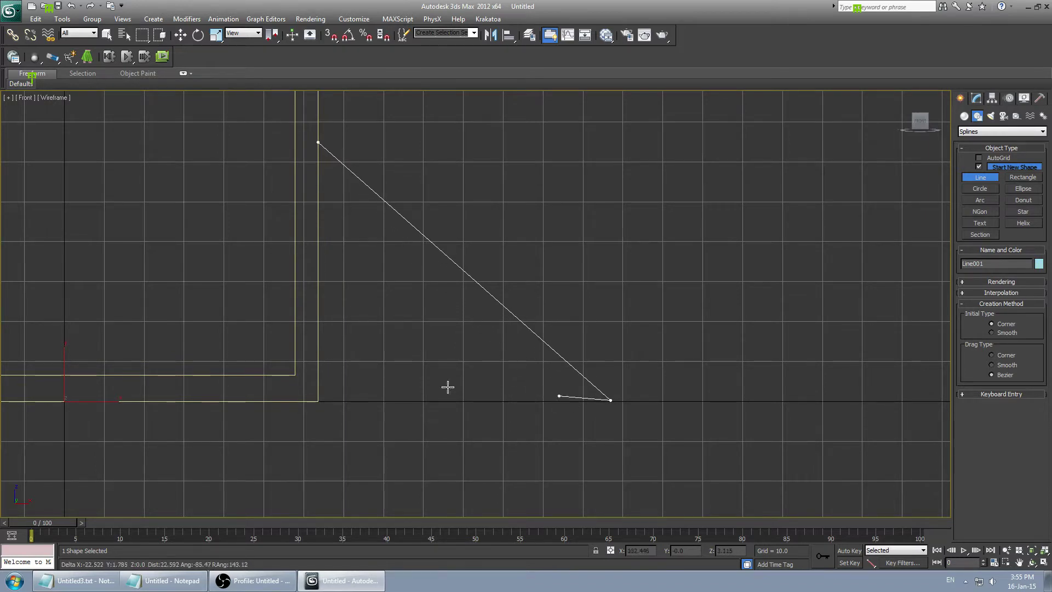
left_click(318, 400)
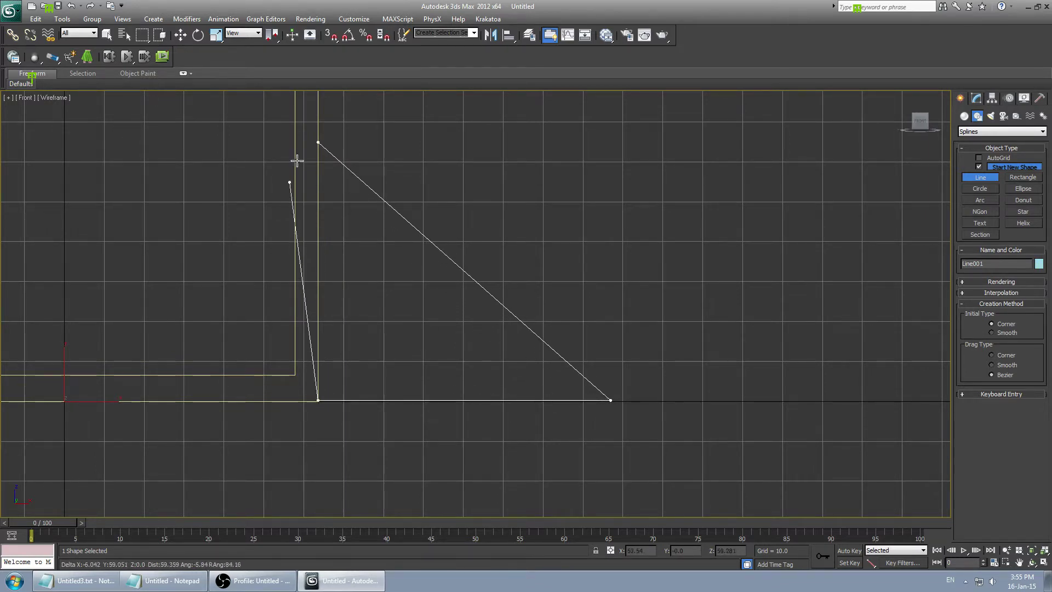
left_click(318, 142)
left_click(509, 322)
key("alt+w")
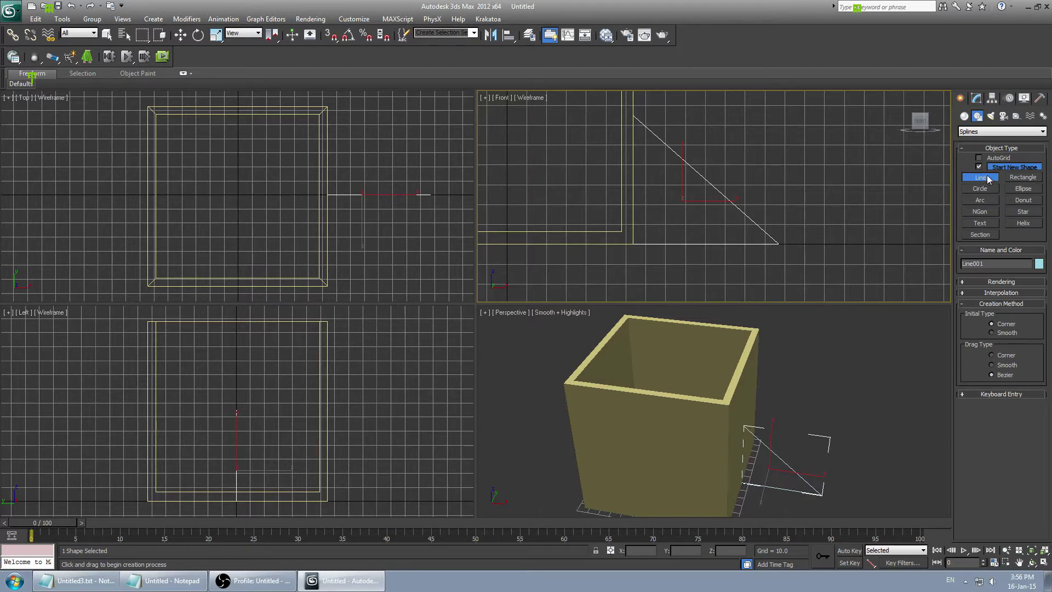
- Apply the Extrude modifier to the triangular spline and increase its amount to 109 to form a wide ramp
middle_click_drag(824, 355, 678, 271, "alt")
key("alt+w")
scroll(678, 271, "up", 2)
scroll(678, 271, "up", 2)
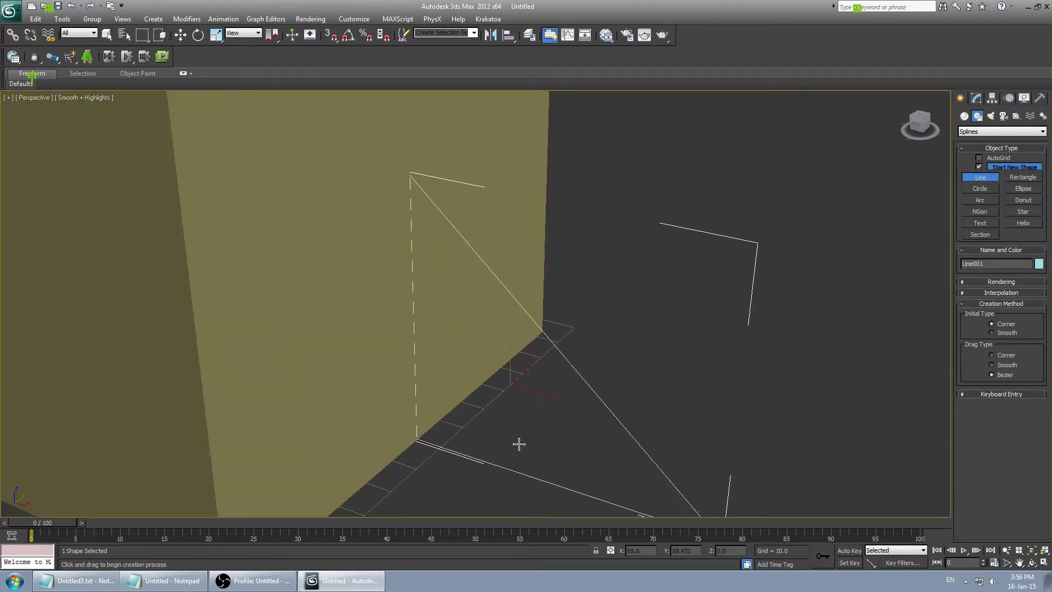
left_click(186, 18)
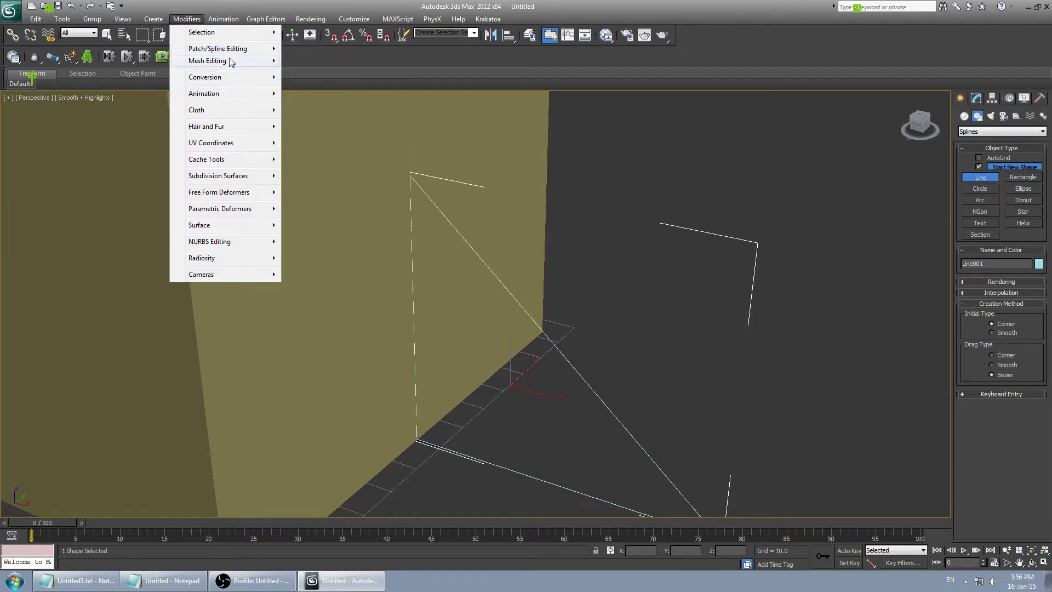
mouse_move(269, 68)
left_click(309, 121)
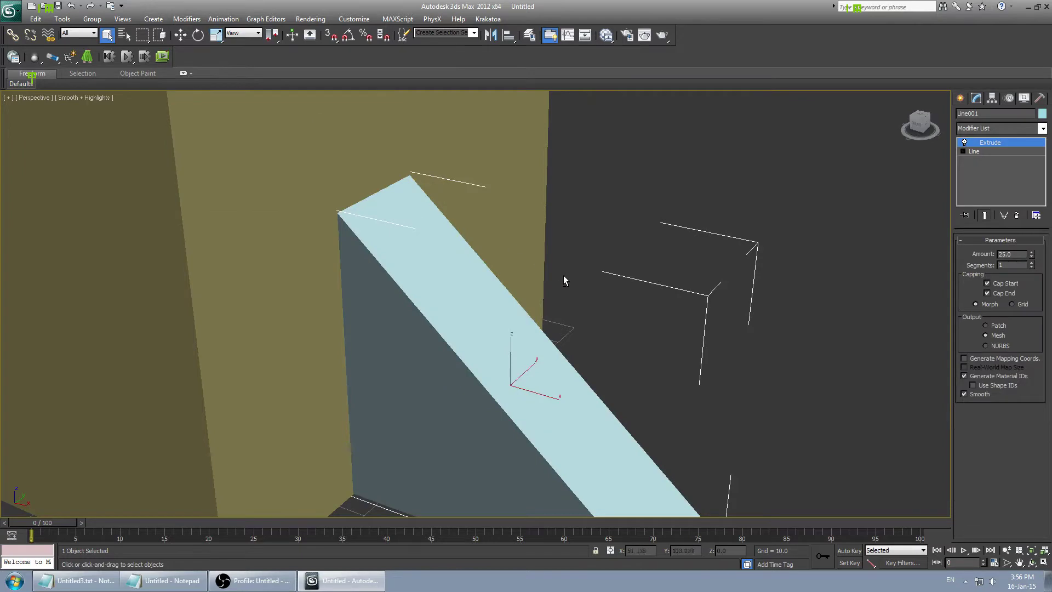
mouse_move(563, 275)
middle_mouse_down("alt")
mouse_move(525, 282)
mouse_move(553, 276)
middle_mouse_up("alt")
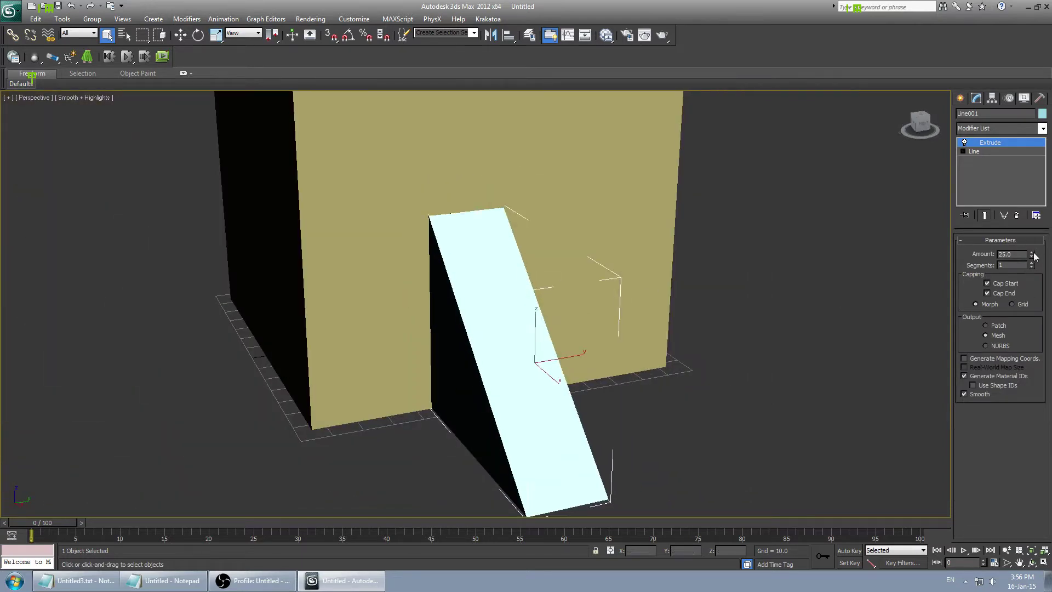
left_click_drag(1032, 255, 1032, 216)
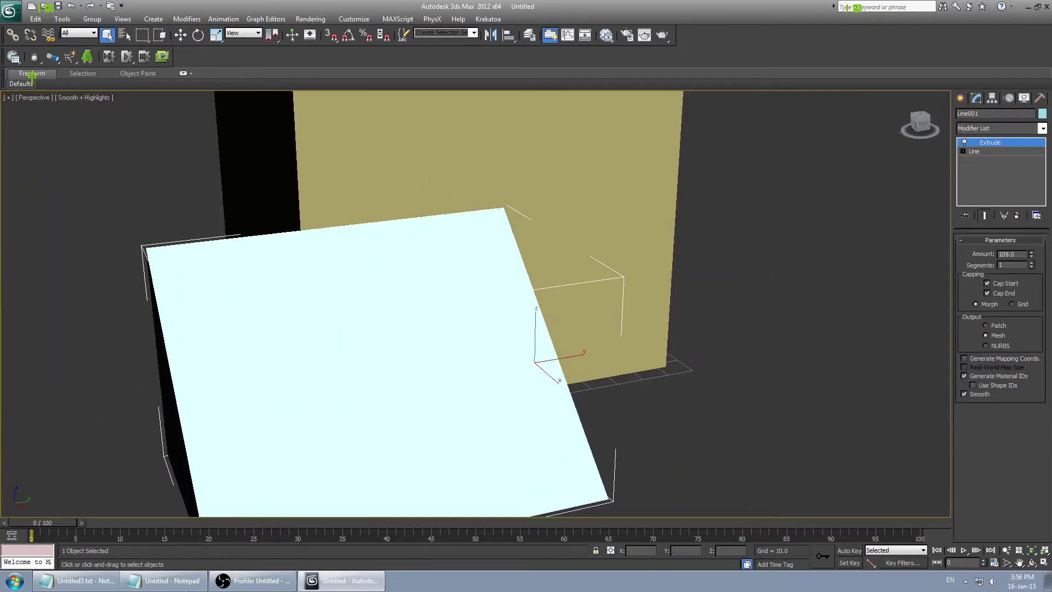
- Move the ramp along Y to about 54.5 so it is centered against the box's outer wall
left_click(181, 35)
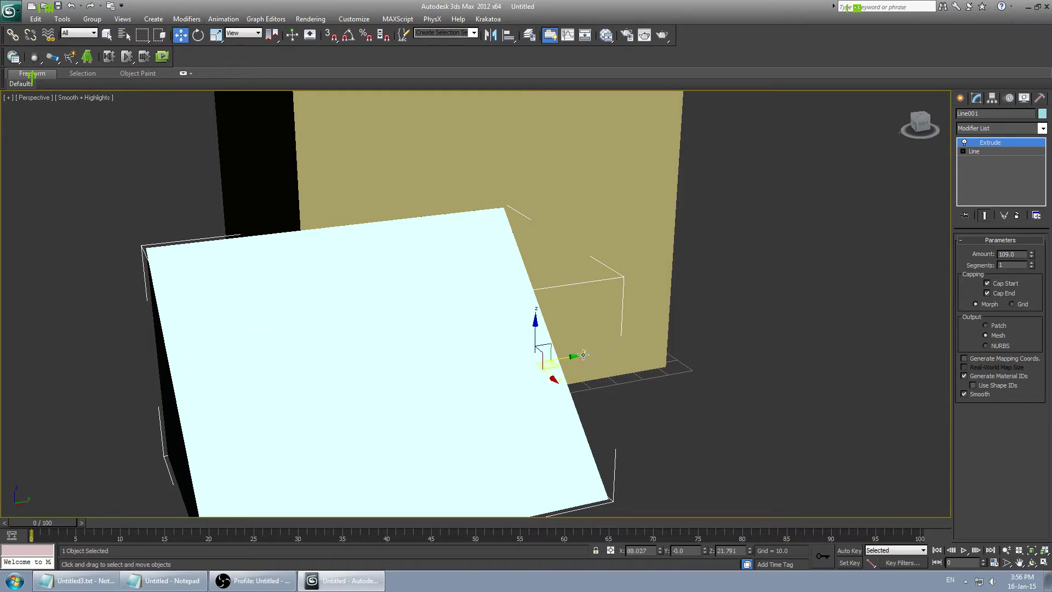
left_click_drag(583, 355, 728, 317)
middle_click_drag(590, 331, 609, 331, "alt")
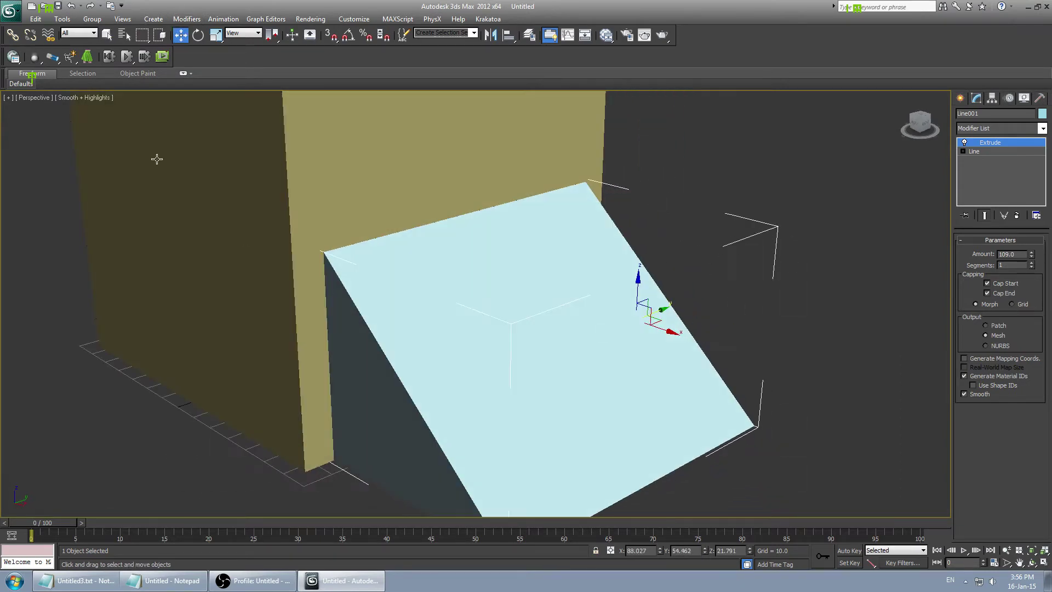
- Turn on the angle, percent and spinner snaps, and make one independent copy of the ramp rotated 180 degrees about its vertical axis
left_click(198, 35)
scroll(526, 296, "down", 3)
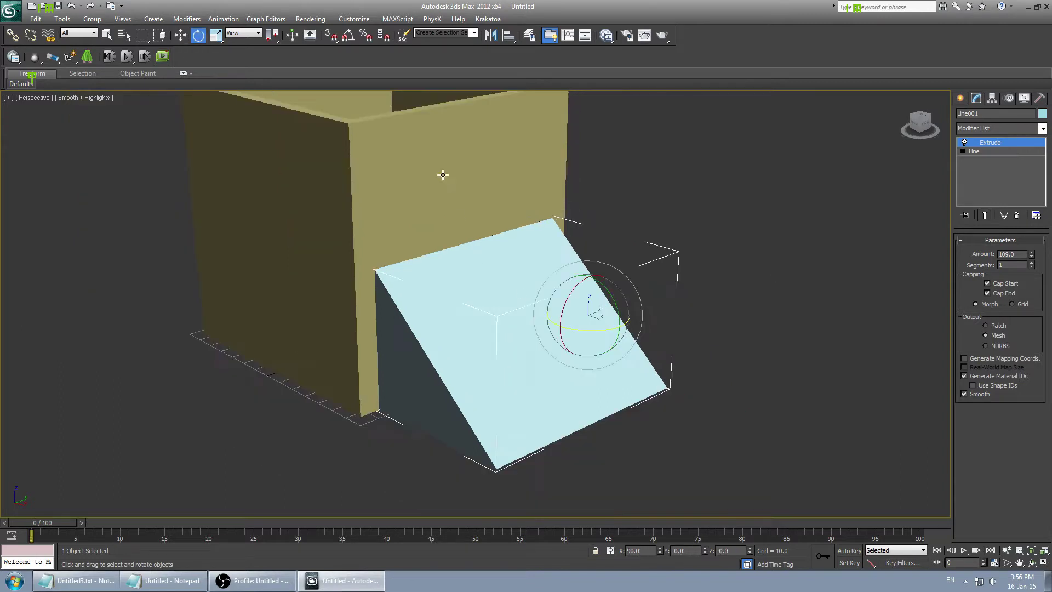
left_click(350, 37)
left_click(366, 37)
left_click(384, 38)
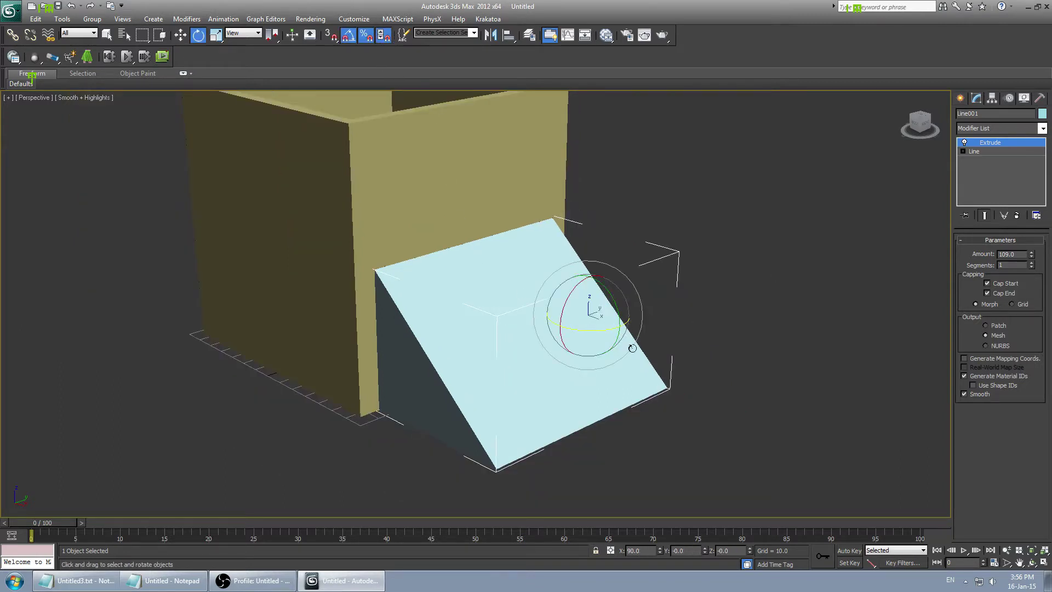
left_click_drag(723, 320, 697, 320)
key("ctrl+v")
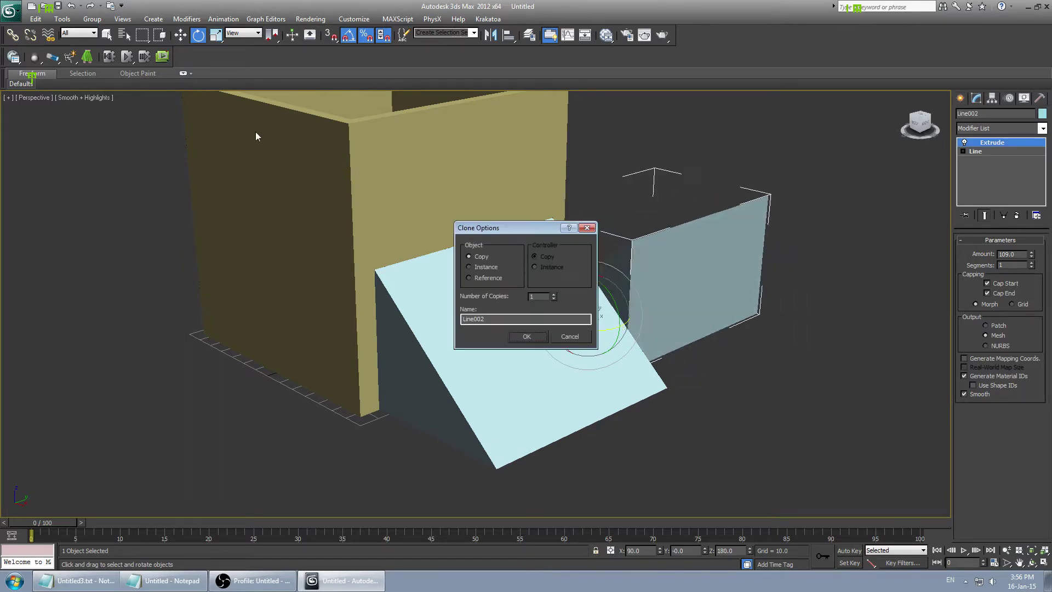
key("Return")
- Move the ramp copy along X in the front view to about -89.2, against the box's opposite wall
key("w")
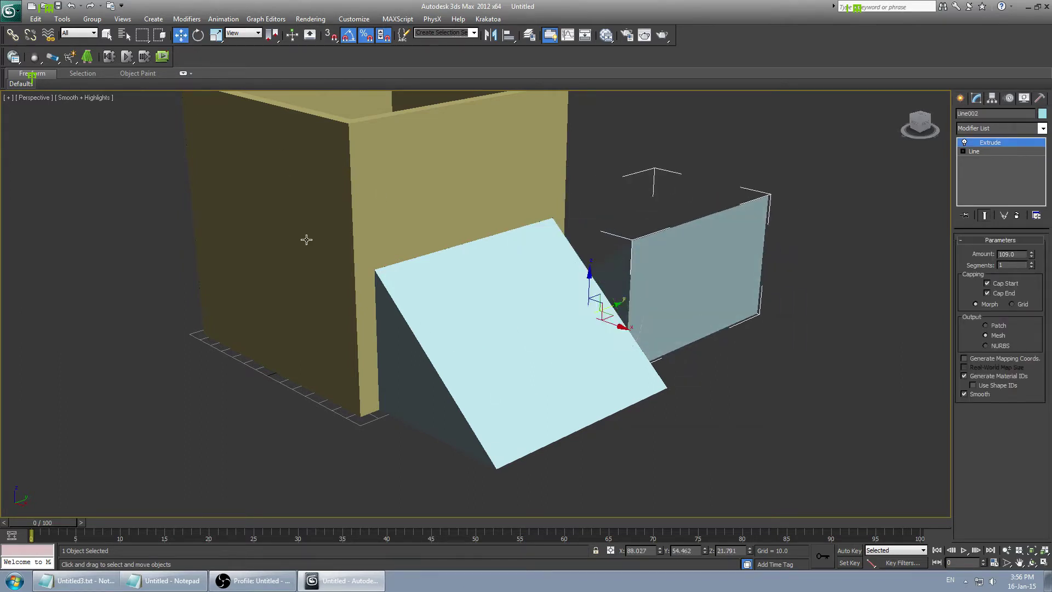
key("alt+w")
right_click(702, 227)
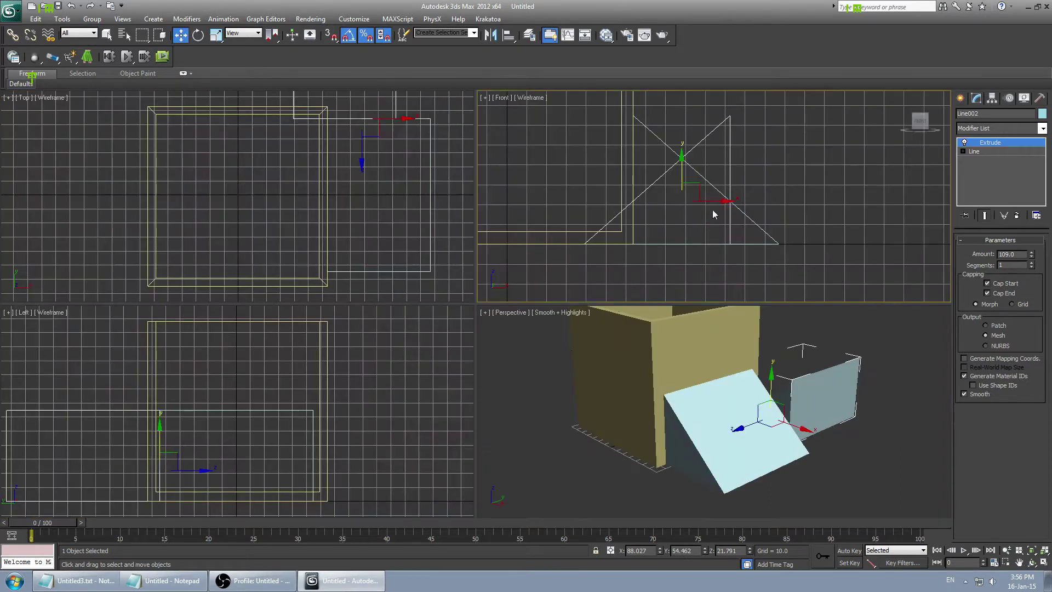
scroll(714, 213, "down", 3)
middle_click_drag(721, 211, 834, 208)
left_click_drag(854, 203, 684, 202)
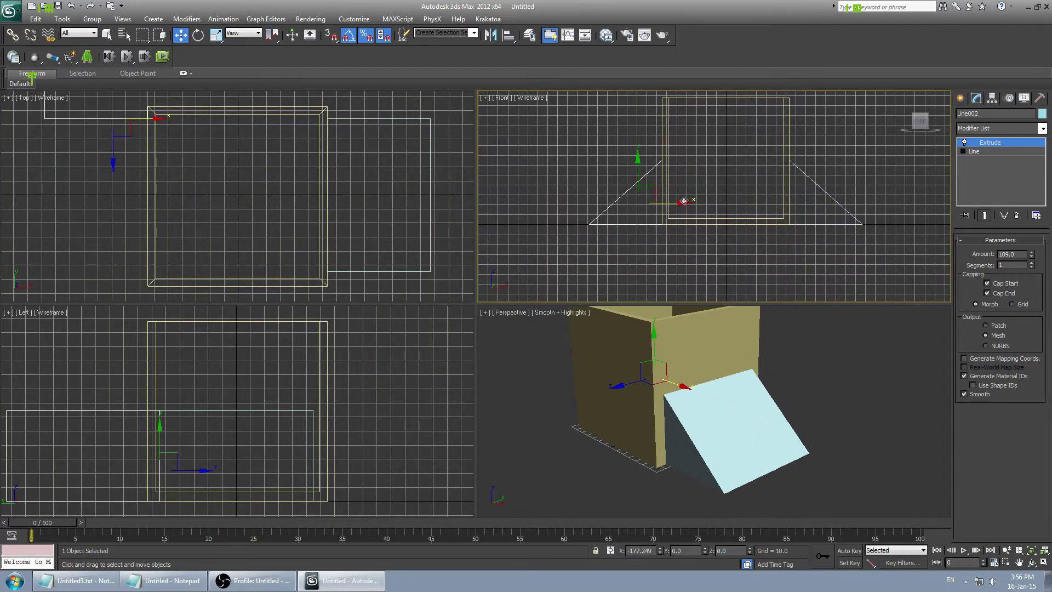
left_click(689, 265)
right_click(744, 381)
key("alt+w")
middle_click_drag(459, 322, 479, 298, "alt")
scroll(500, 343, "down", 5)
left_click(383, 366)
middle_click_drag(491, 360, 465, 364, "alt")
key("alt+w")
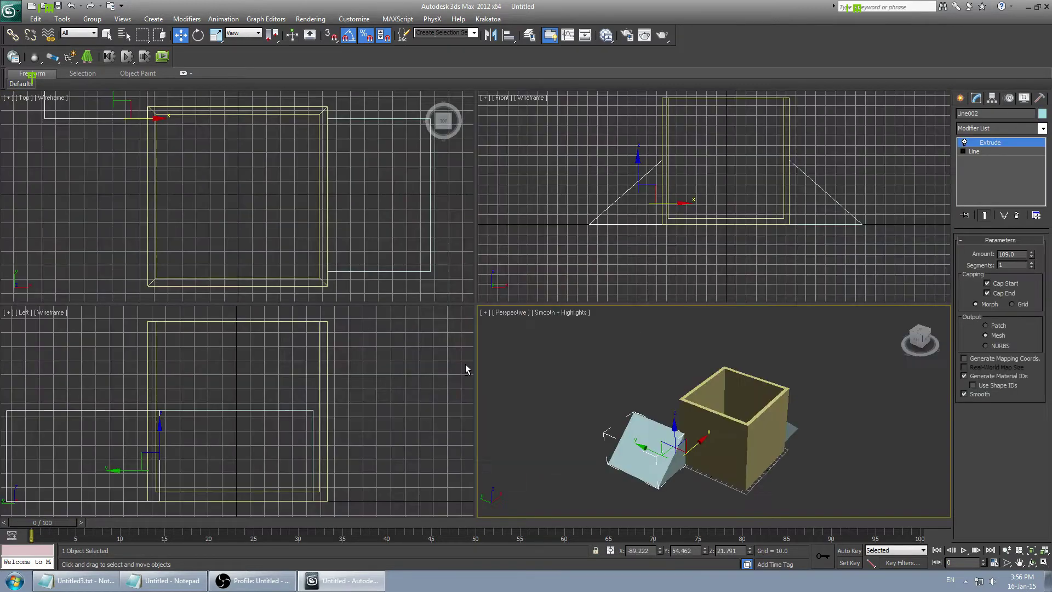
- Align the ramp copy with the box in the top view by moving it along Y to about -53.4, and deselect it
right_click(360, 191)
scroll(360, 191, "down", 2)
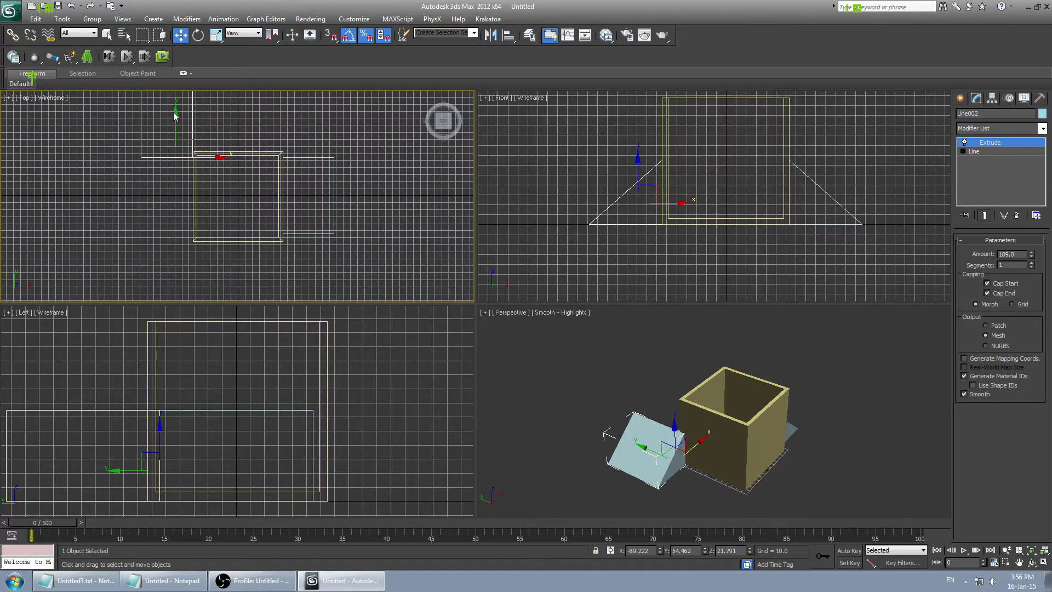
left_click_drag(174, 115, 161, 188)
right_click(751, 422)
key("alt+w")
middle_click_drag(760, 425, 630, 365, "alt")
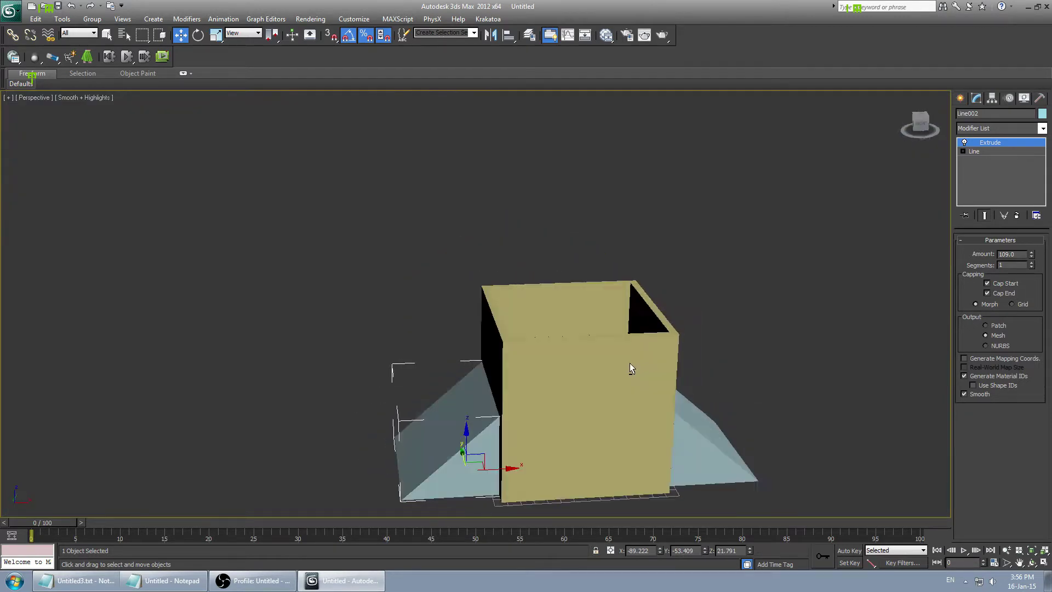
left_click(734, 345)
middle_click_drag(715, 370, 640, 309)
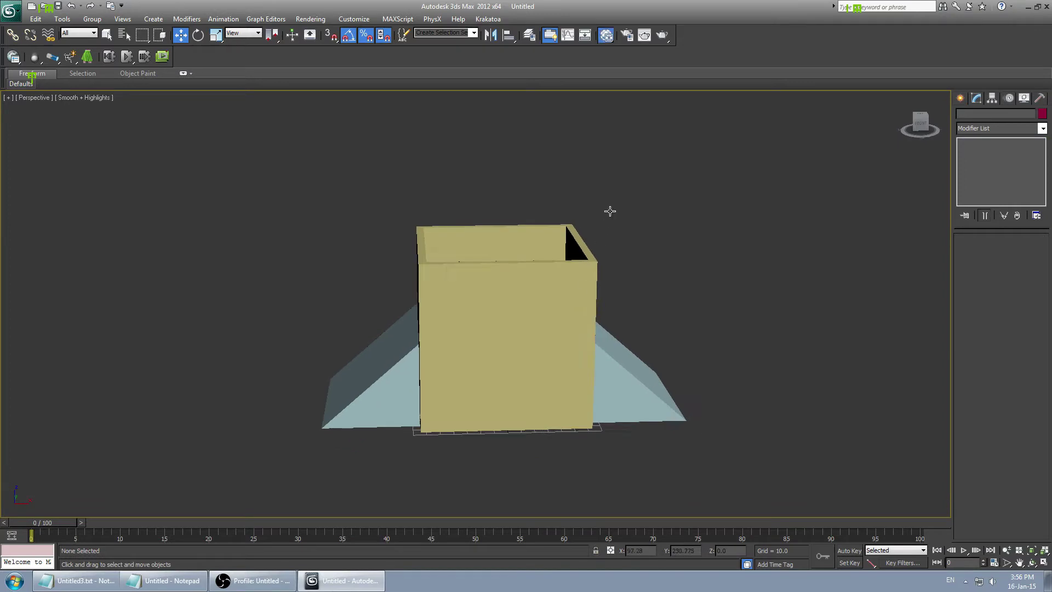
- Create a Standard material in the Slate Material Editor and display its parameters
key("m")
right_click(305, 149)
mouse_move(356, 154)
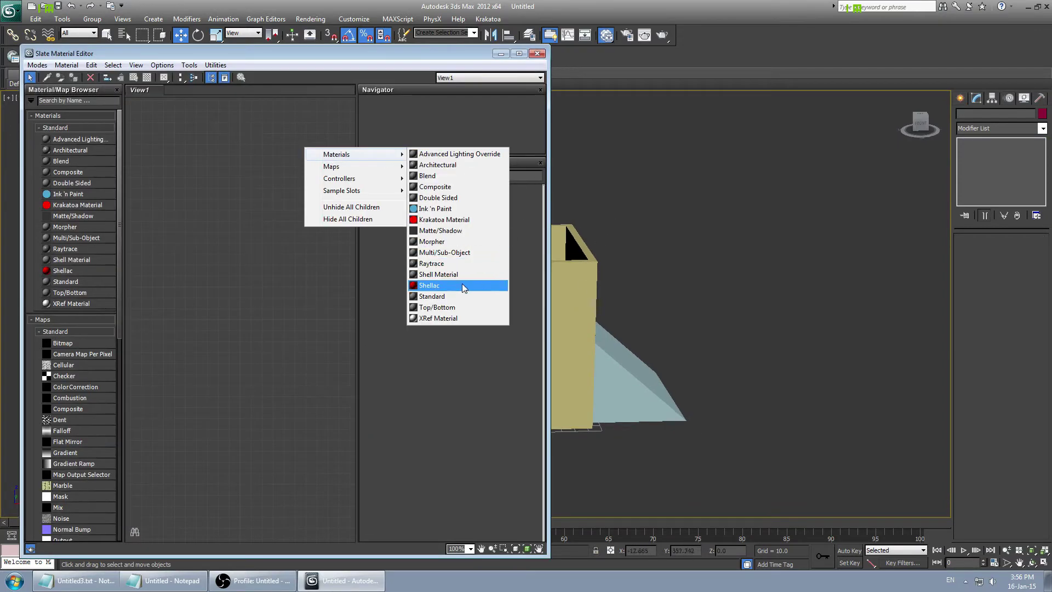
left_click(465, 299)
double_click(272, 144)
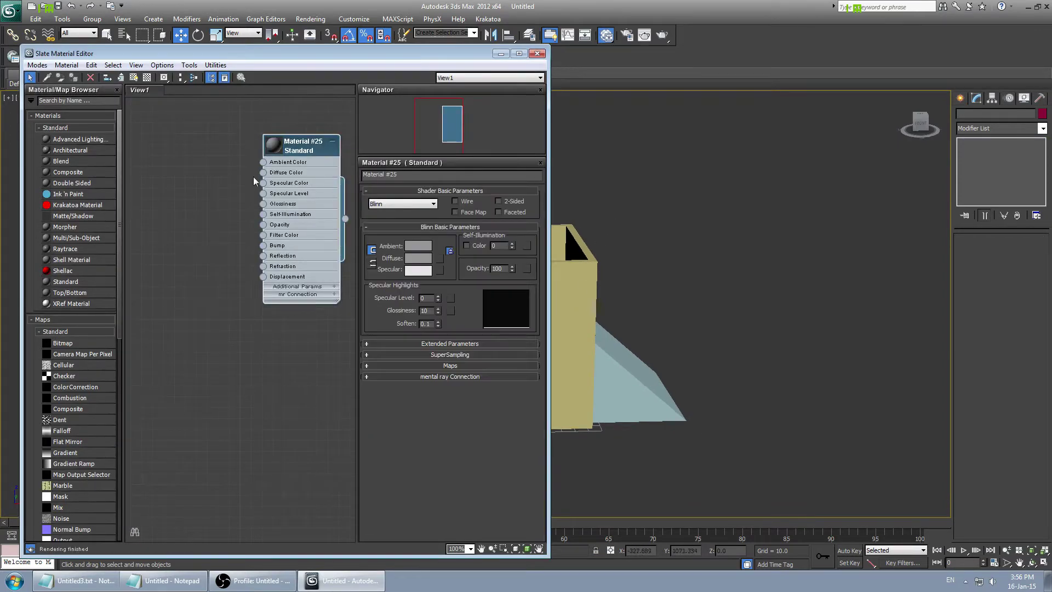
- Choose a Bitmap for the material's diffuse map and browse to the example_model folder under materials\als
left_click(436, 258)
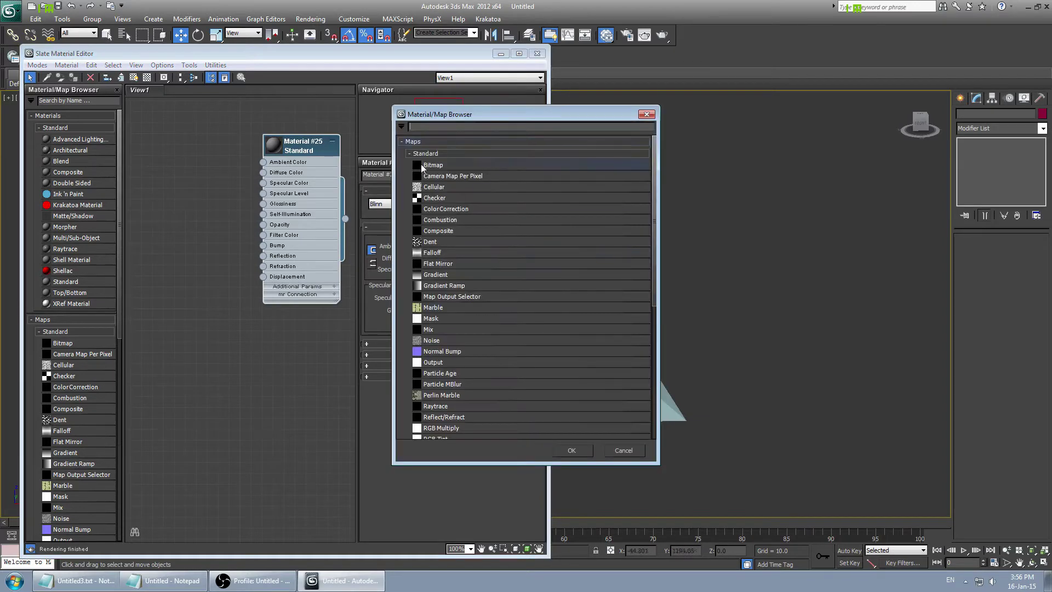
double_click(426, 165)
left_click(156, 43)
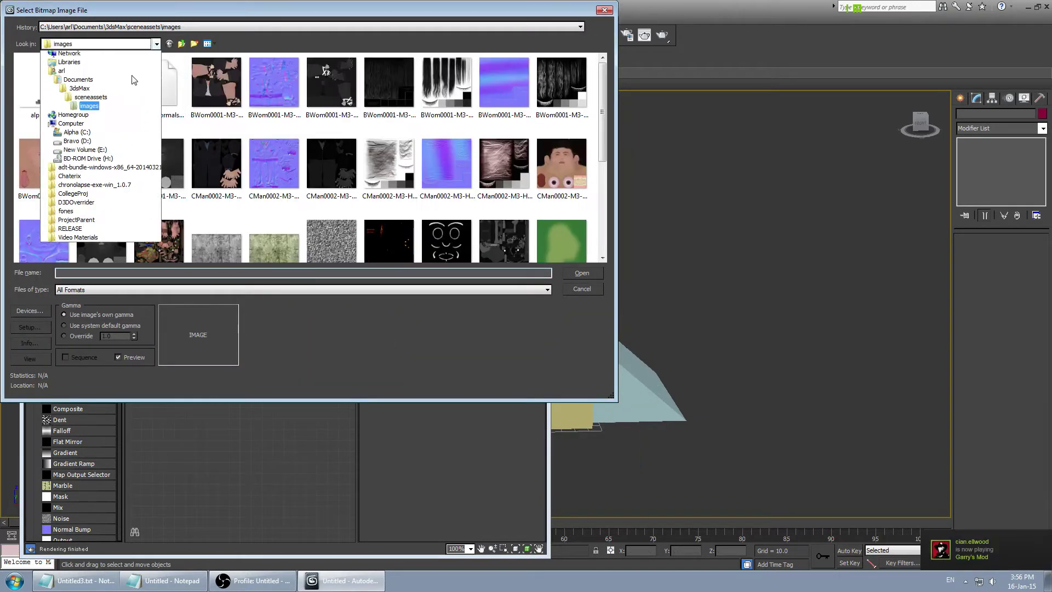
left_click(76, 129)
double_click(41, 71)
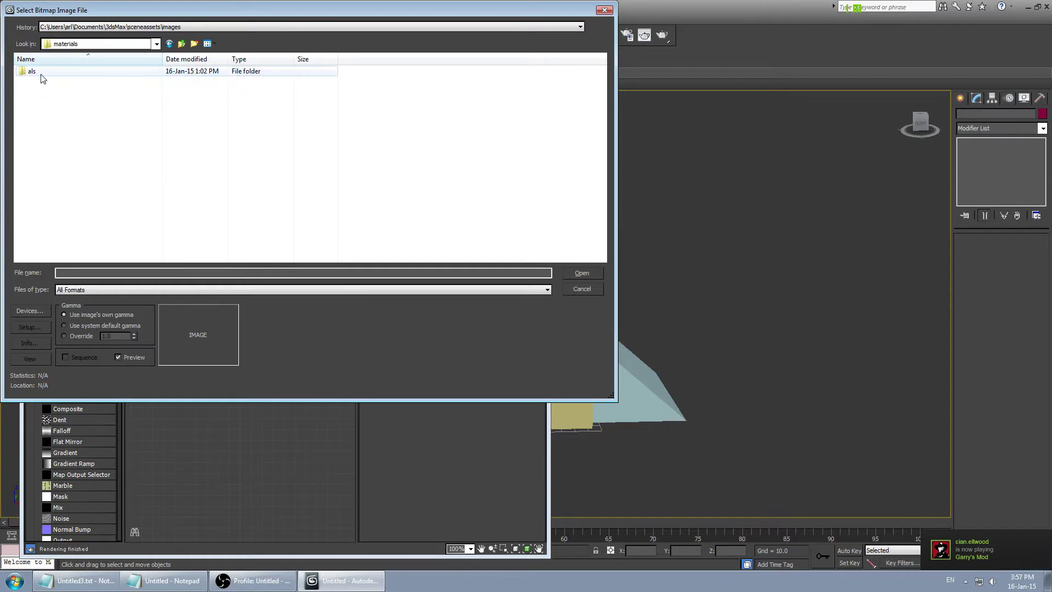
double_click(38, 72)
double_click(42, 75)
- Preview the brick textures and load brick01_red.vtf as the diffuse bitmap
left_click(49, 84)
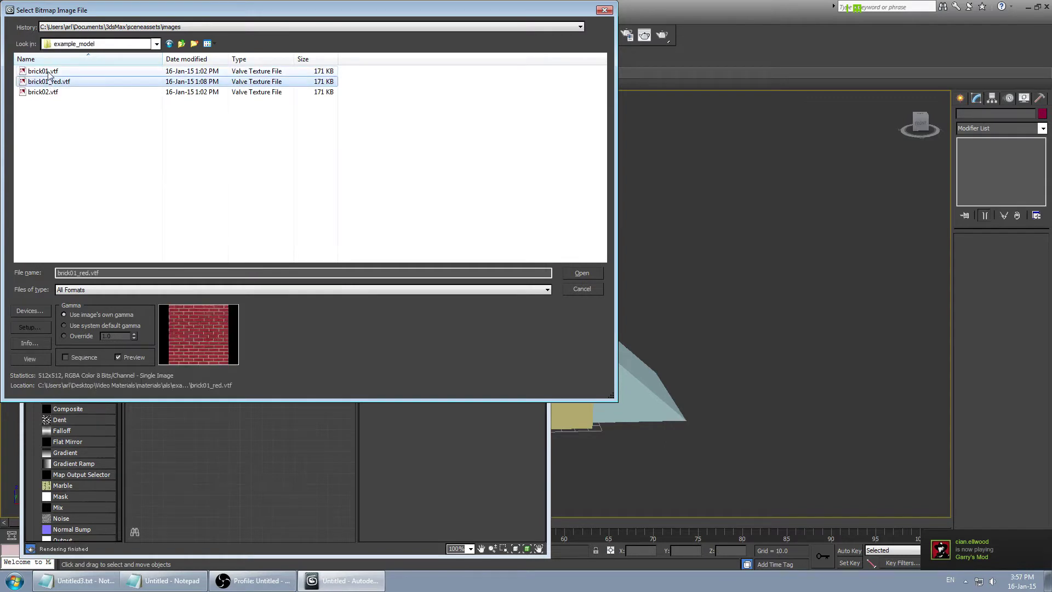
left_click(51, 73)
left_click(56, 83)
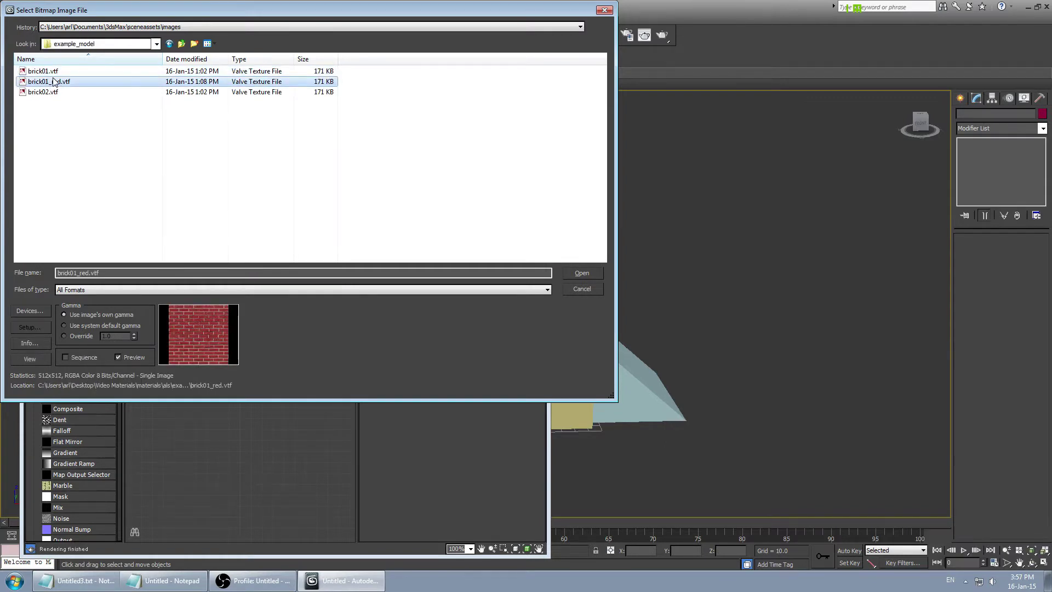
left_click(55, 72)
left_click(57, 93)
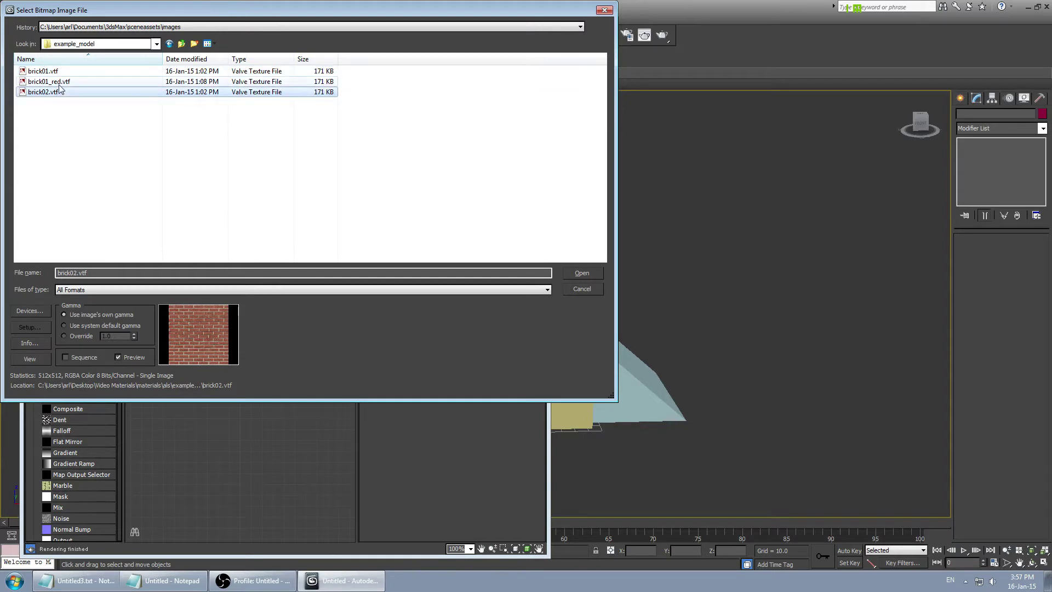
double_click(60, 82)
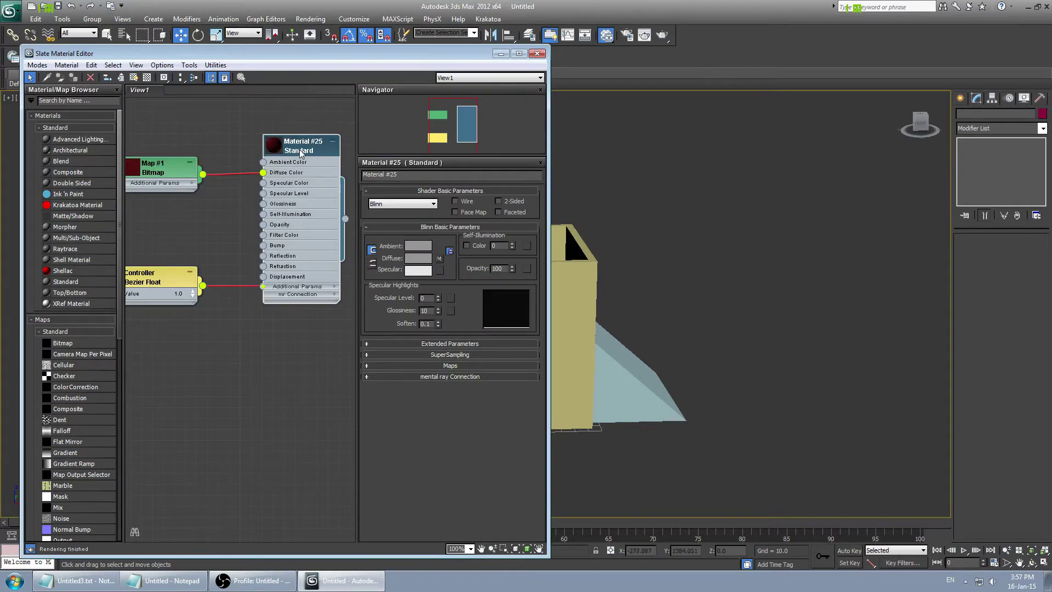
- Select the box and both ramps together and assign the red brick material to them
right_click(301, 154)
left_click(665, 214)
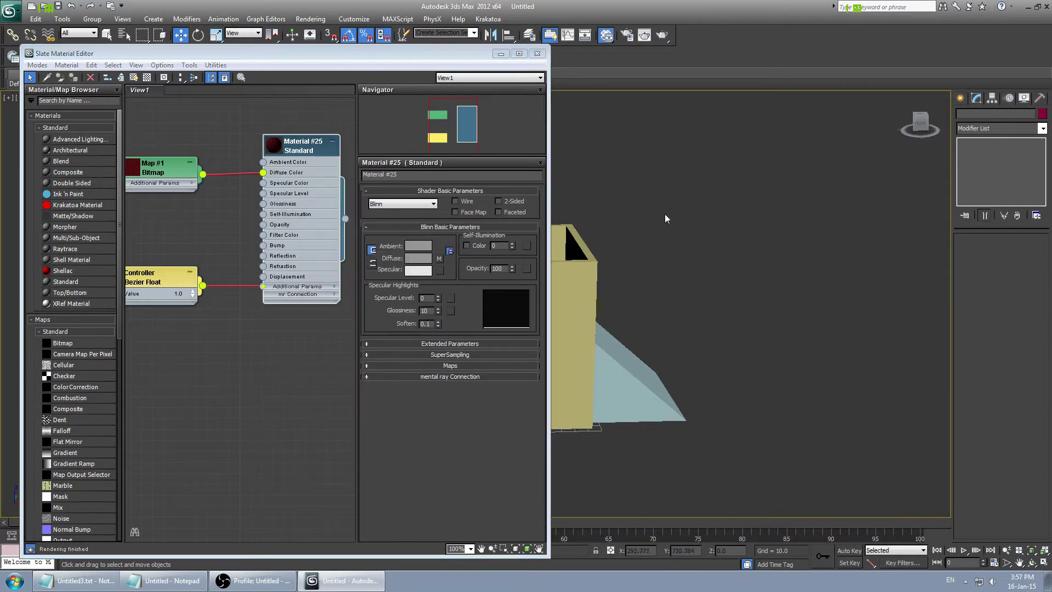
middle_click_drag(660, 214, 846, 190)
scroll(702, 231, "down", 3)
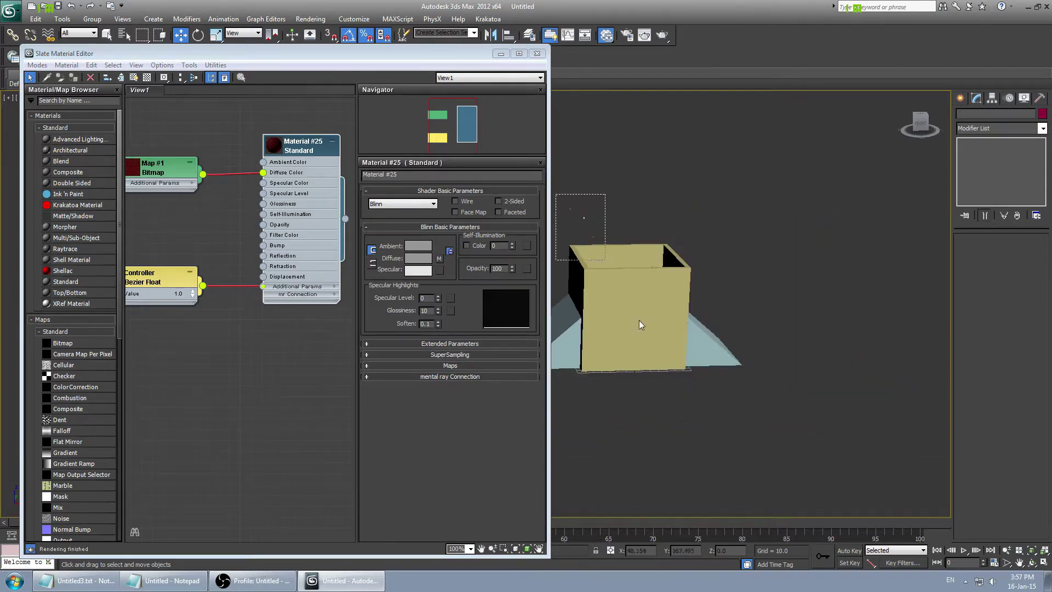
left_click_drag(641, 325, 711, 370)
right_click(301, 155)
left_click(316, 175)
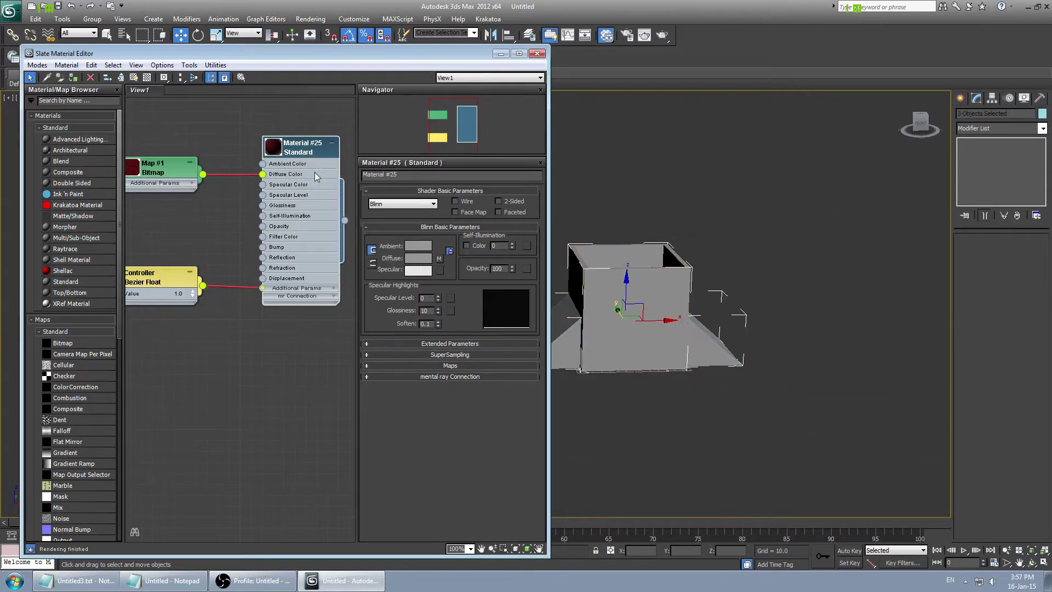
- Show the material's standard map in the viewport, close the material editor and inspect the brick texture on the model
left_click_drag(315, 175, 314, 186)
right_click(310, 165)
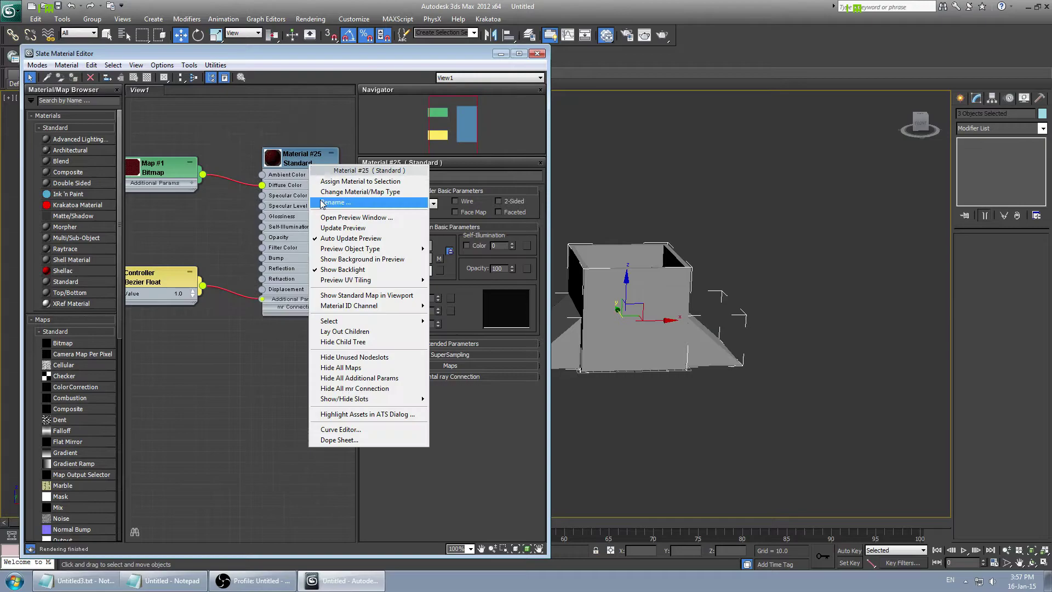
left_click(365, 296)
left_click(537, 53)
scroll(657, 241, "up", 8)
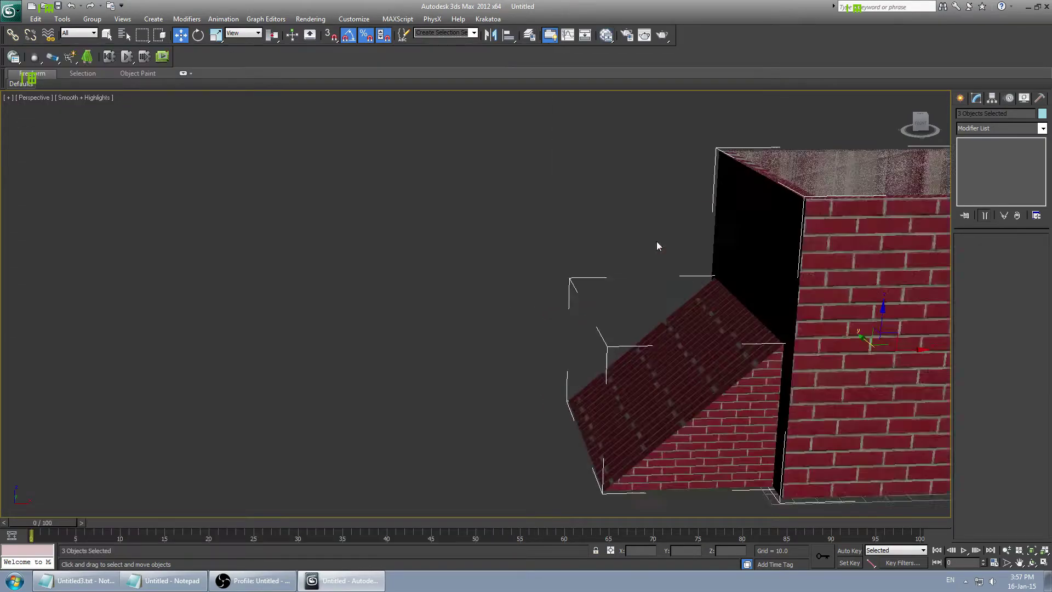
middle_click_drag(340, 332, 718, 285, "alt")
scroll(719, 285, "down", 8)
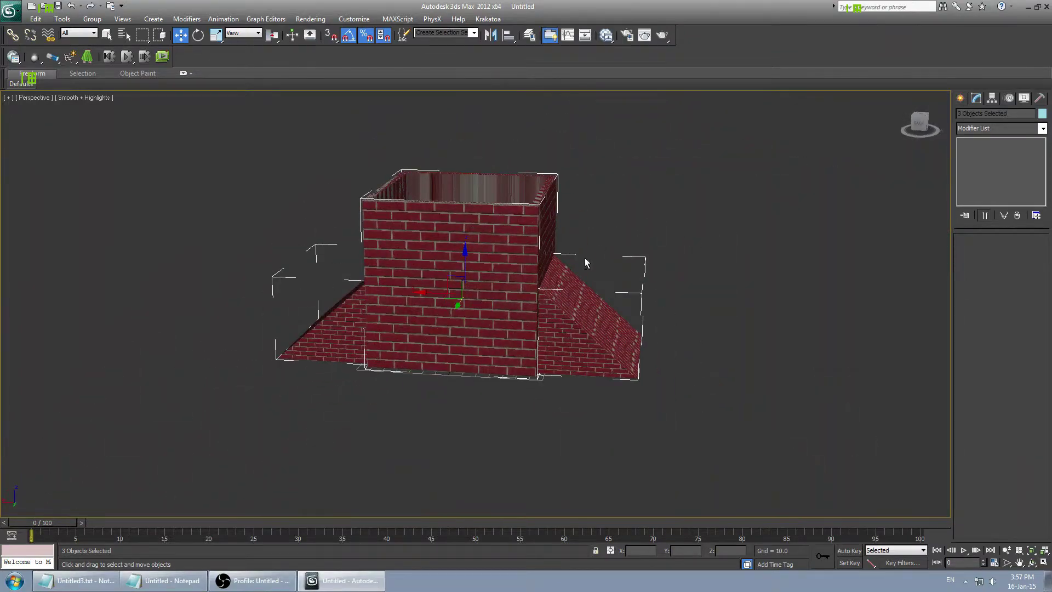
middle_click_drag(584, 258, 512, 245, "alt")
- Apply a UVW Map modifier to the hollow box and set its mapping to Box
left_click(460, 259)
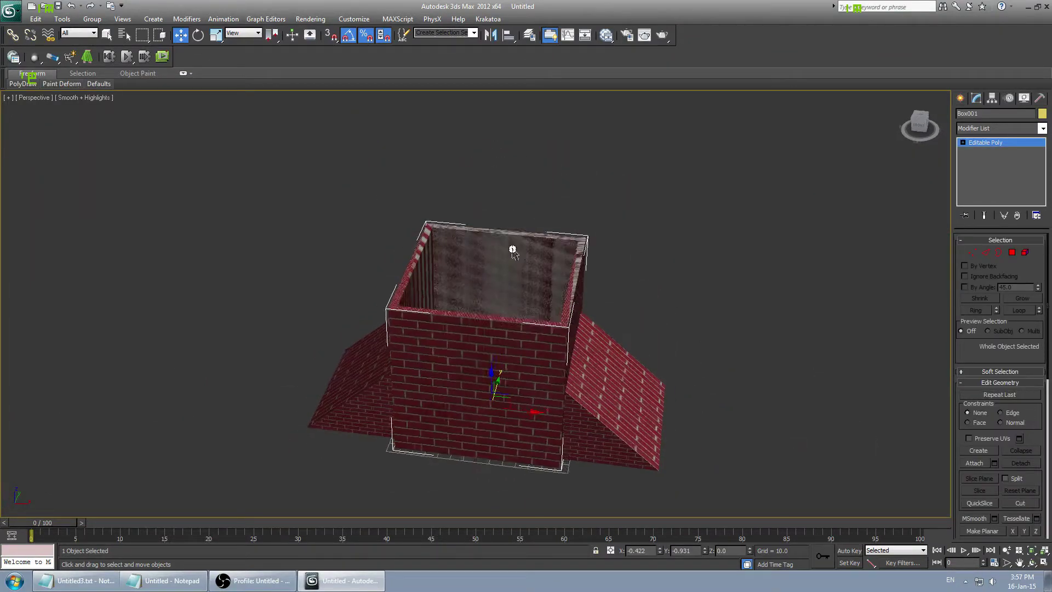
left_click(187, 19)
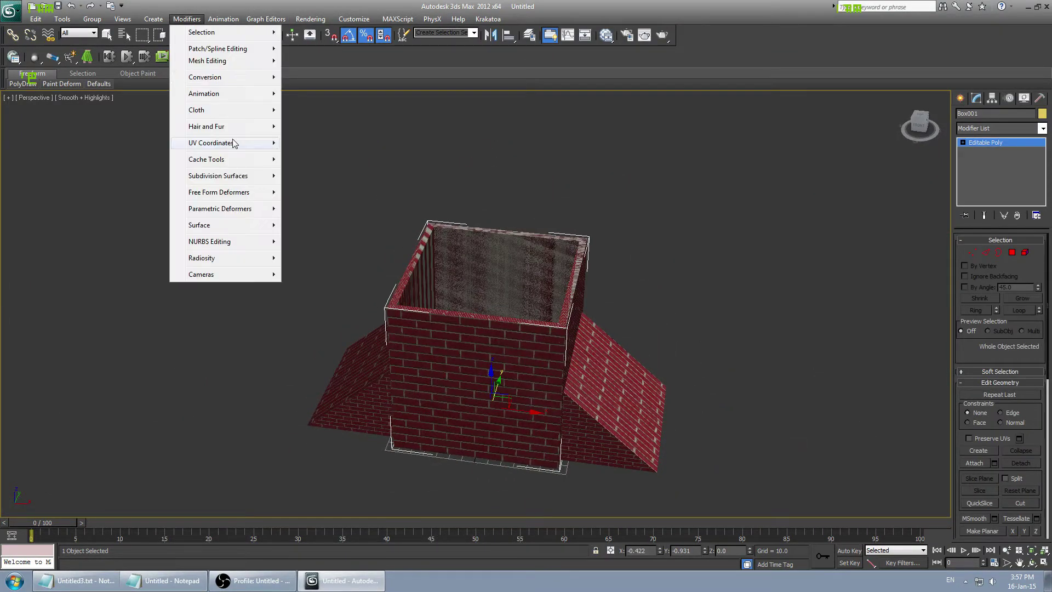
mouse_move(236, 143)
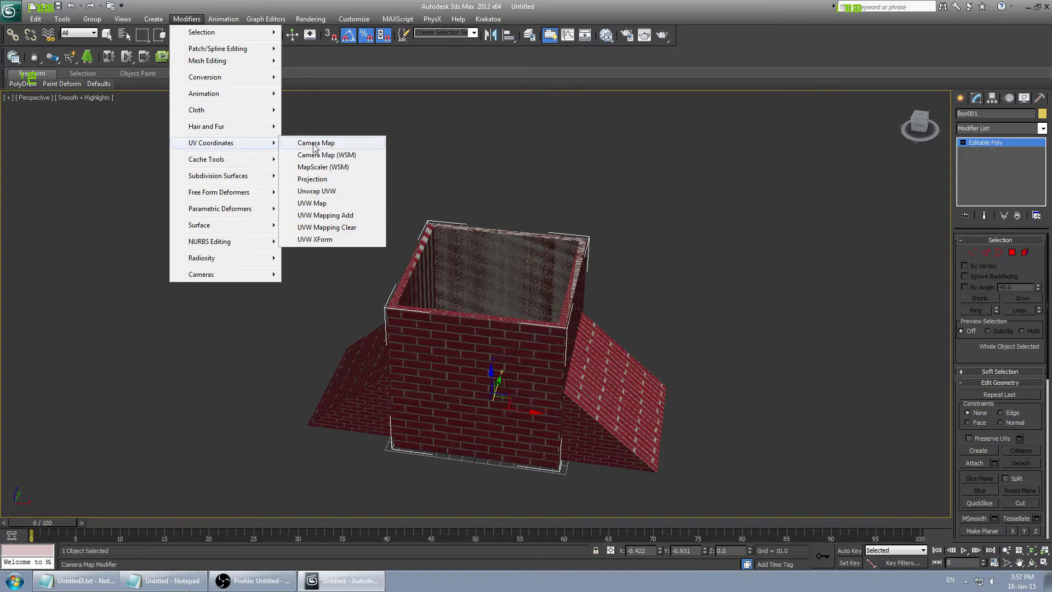
left_click(312, 204)
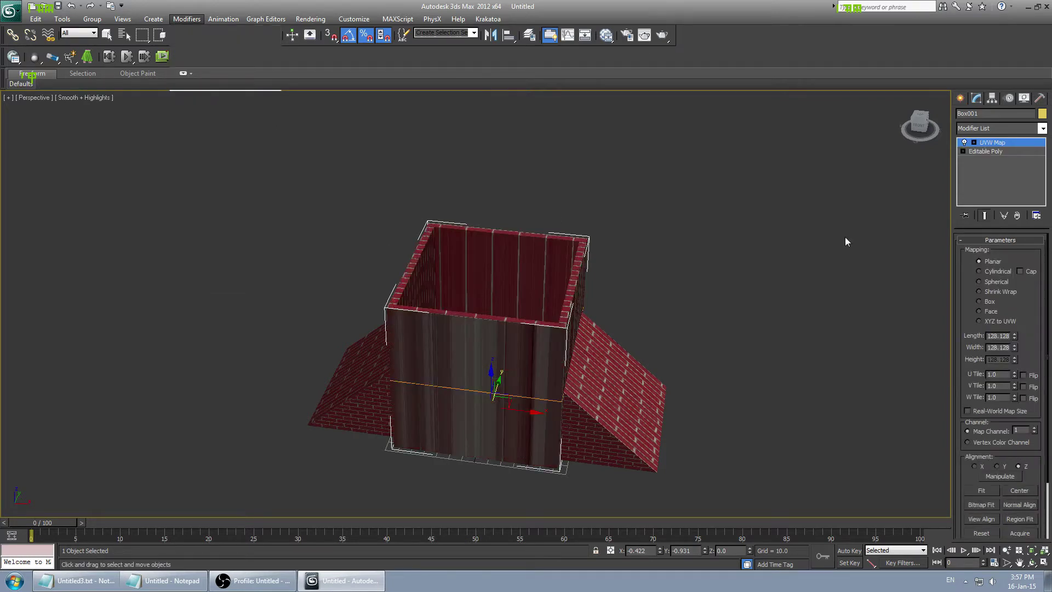
left_click(980, 302)
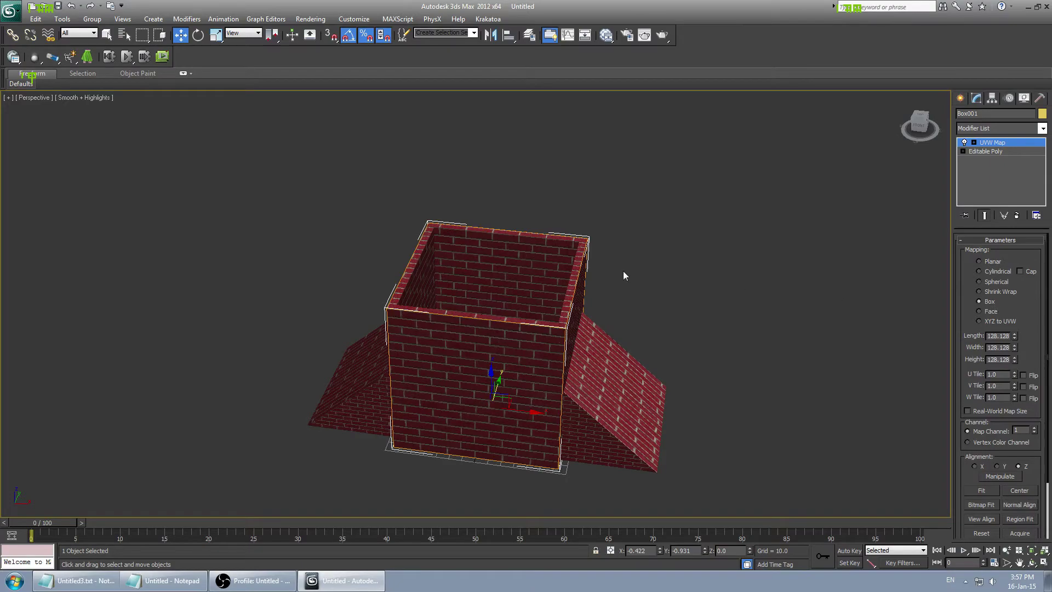
middle_click_drag(623, 271, 604, 250, "alt")
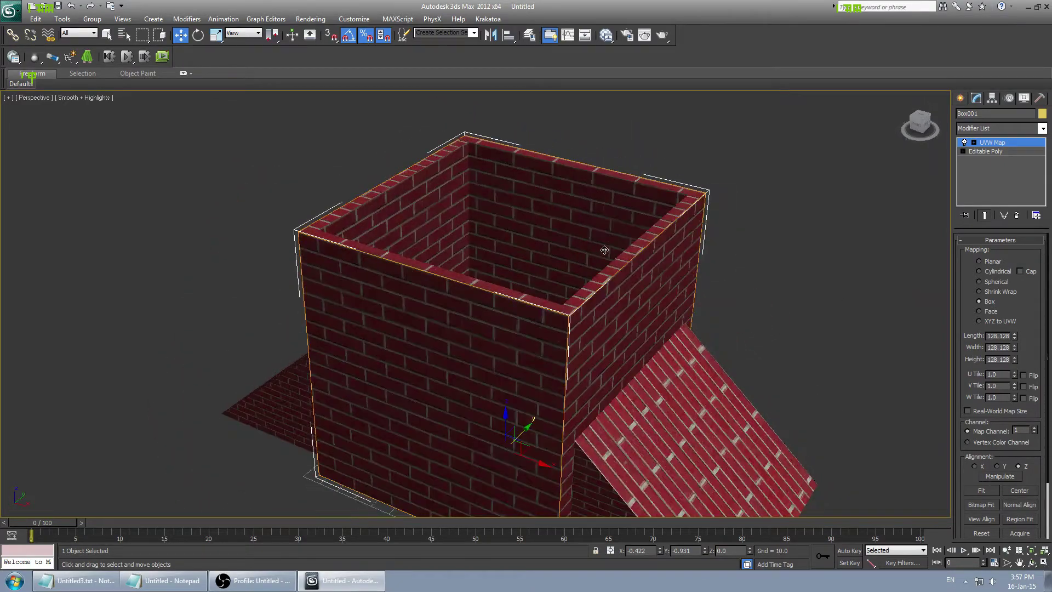
- Apply a UVW Map modifier to the left ramp, set its mapping to Box and fit the gizmo to the object
left_click(960, 98)
middle_click_drag(712, 257, 397, 361, "alt")
left_click(314, 354)
left_click(186, 18)
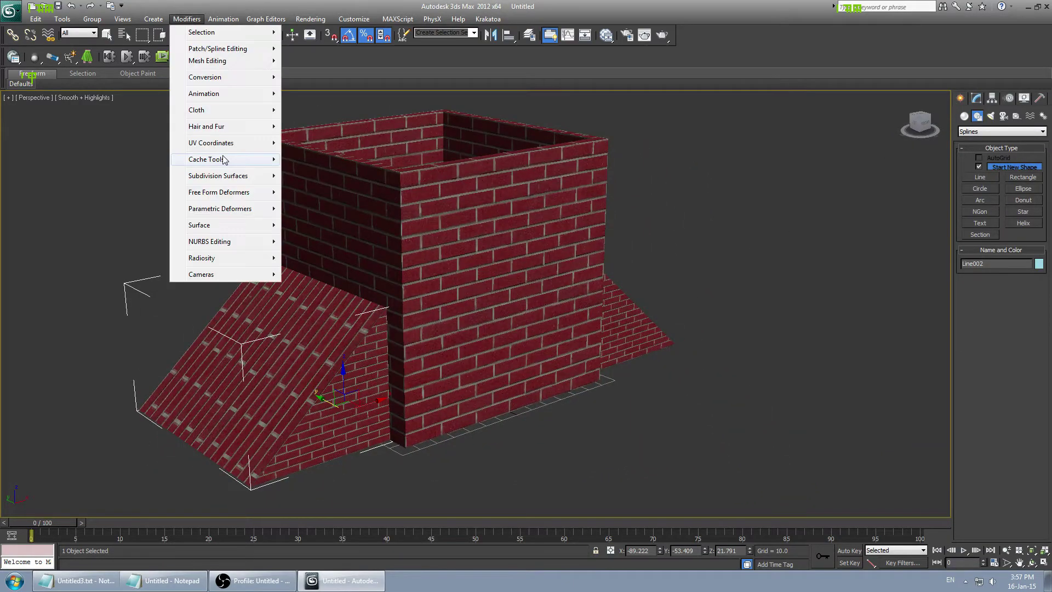
mouse_move(263, 143)
left_click(327, 203)
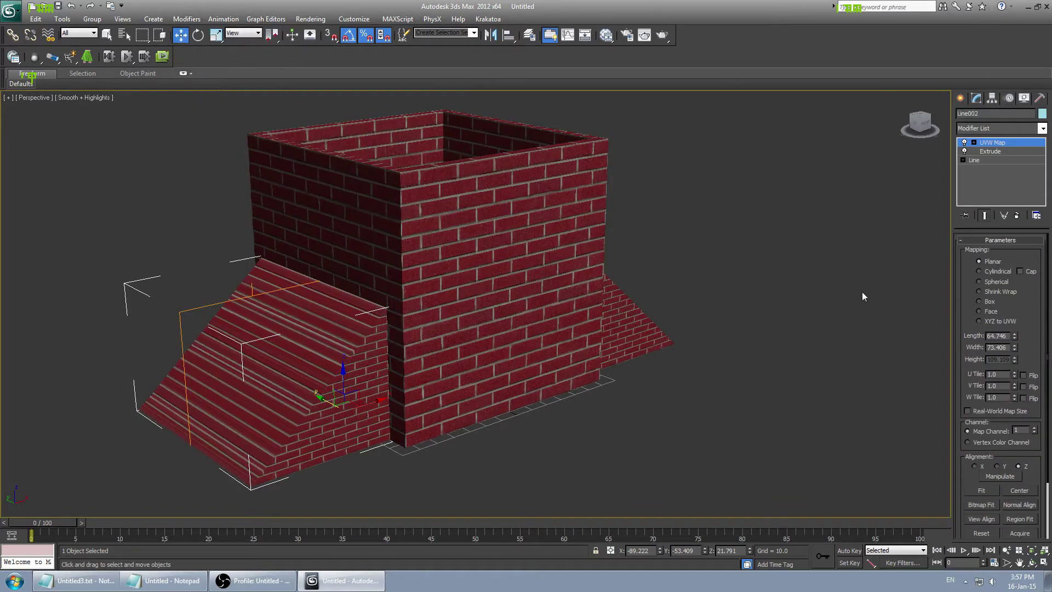
left_click(979, 301)
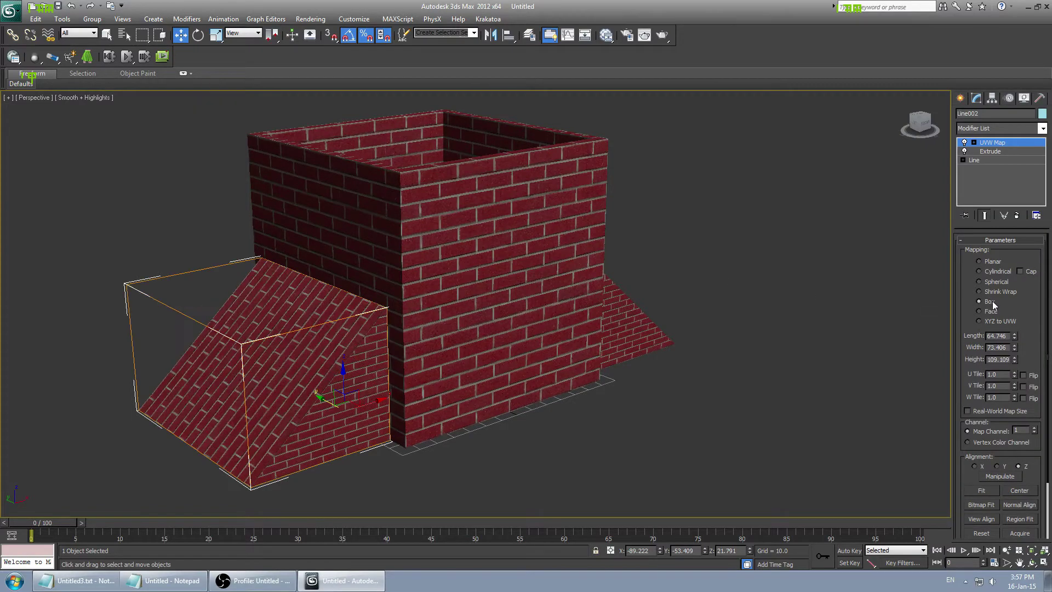
left_click(981, 490)
- Set the U tiling of the left ramp's UVW mapping to 2
double_click(997, 376)
type("2")
key("Return")
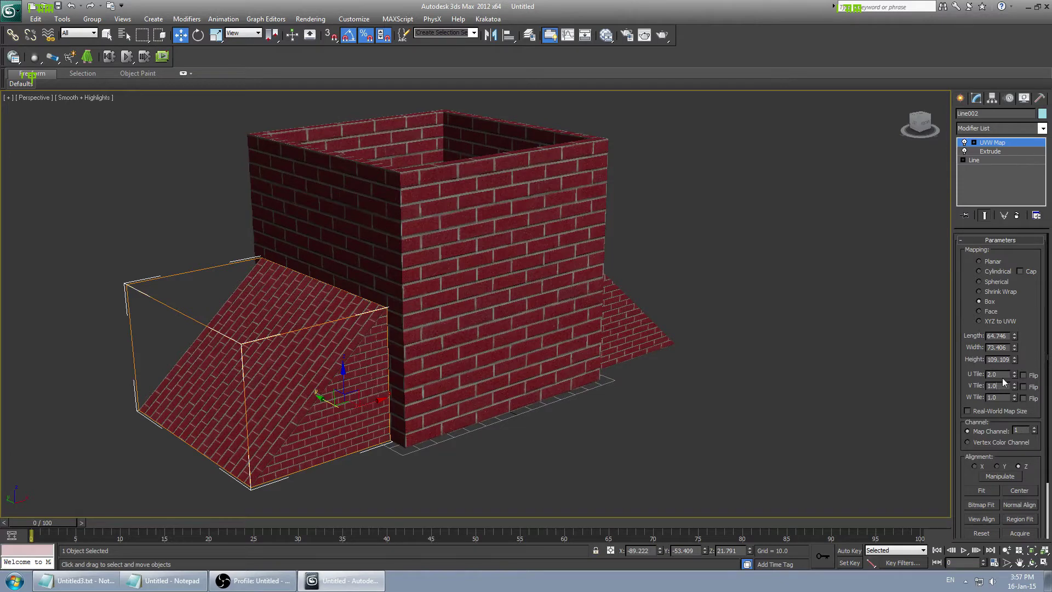
- Apply a UVW Map modifier with Box mapping to the right ramp and deselect it
left_click(644, 334)
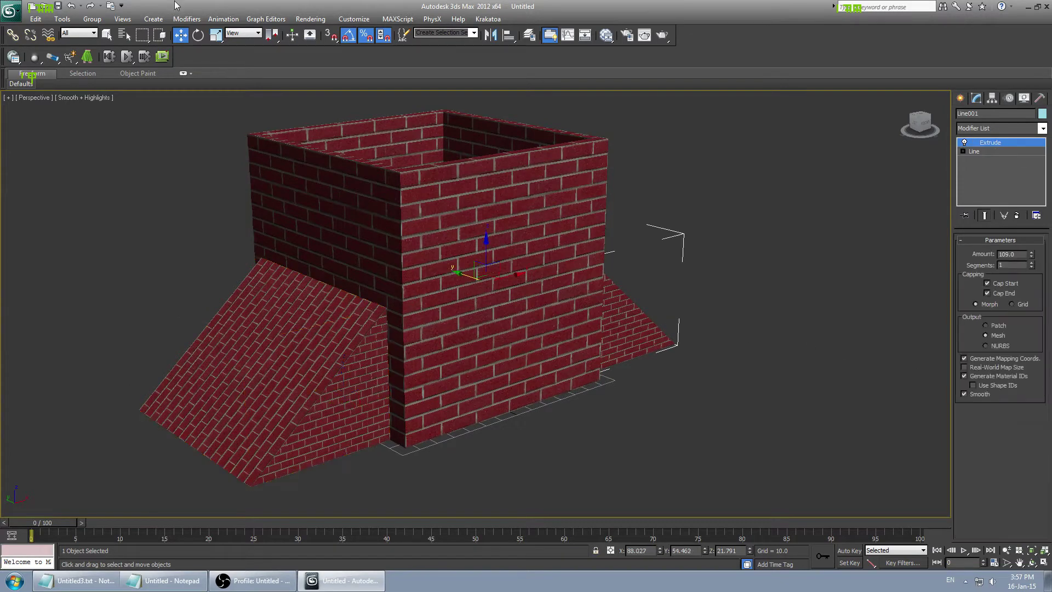
left_click(187, 19)
mouse_move(241, 143)
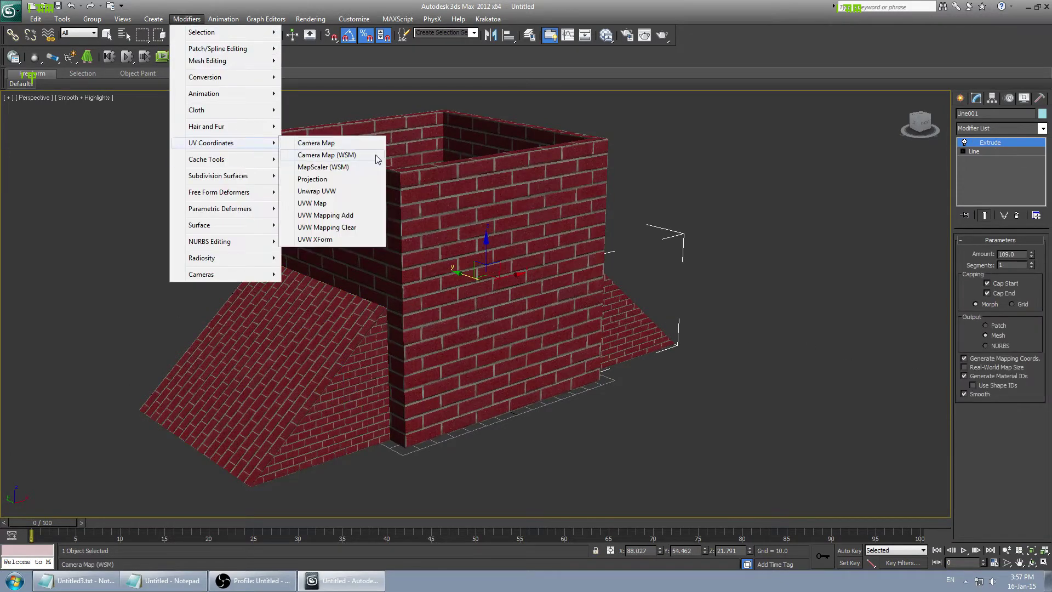
left_click(348, 206)
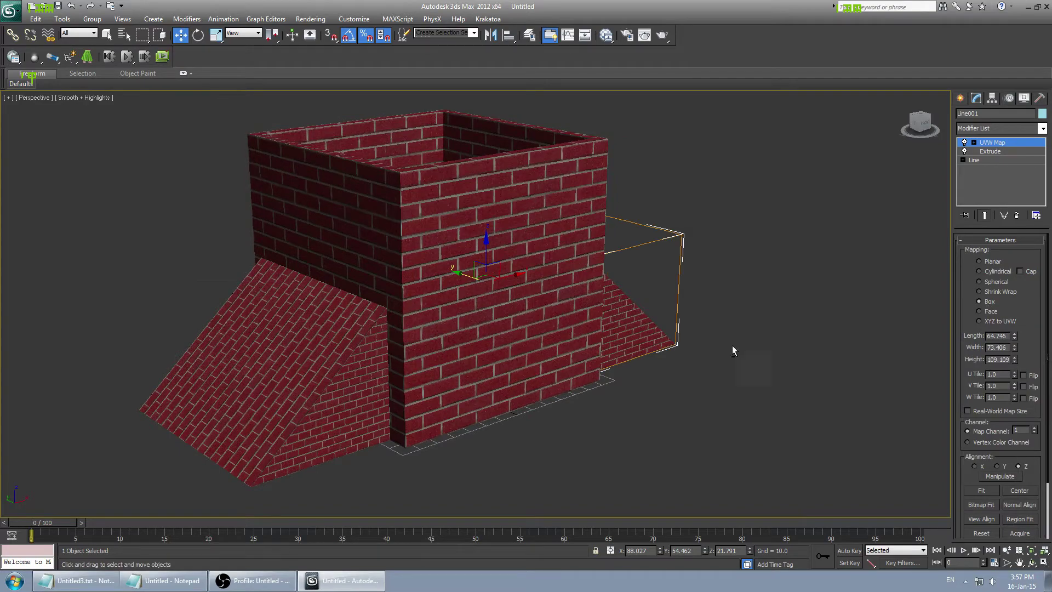
mouse_move(732, 347)
middle_mouse_down("alt")
mouse_move(731, 363)
mouse_move(714, 343)
middle_mouse_up("alt")
left_click(729, 322)
left_click(962, 98)
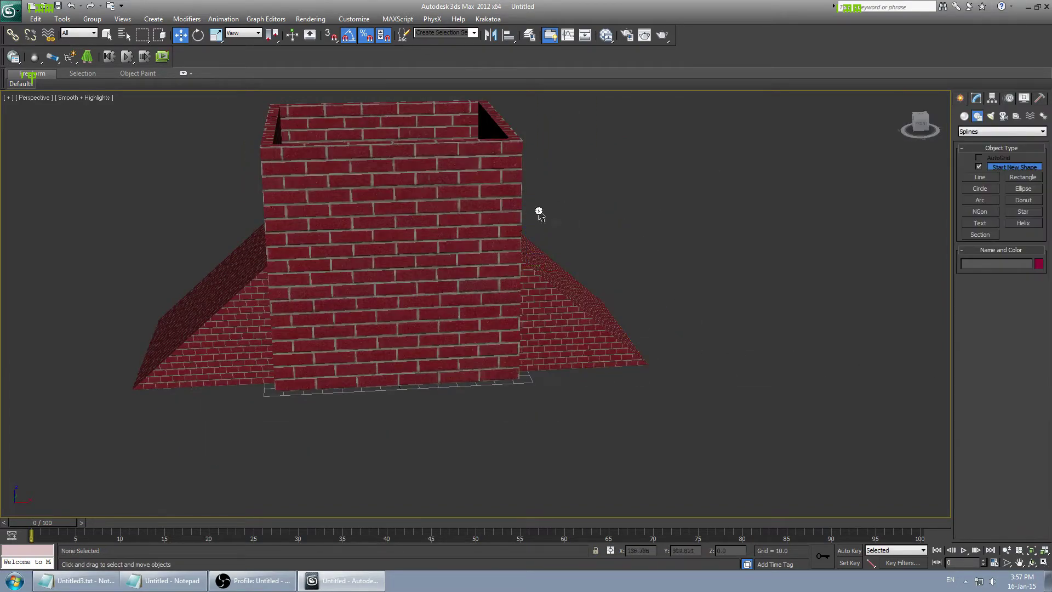
- Start the Bones tool and show all four viewports with the Front view active
middle_click_drag(538, 211, 595, 252, "alt")
scroll(595, 252, "down", 3)
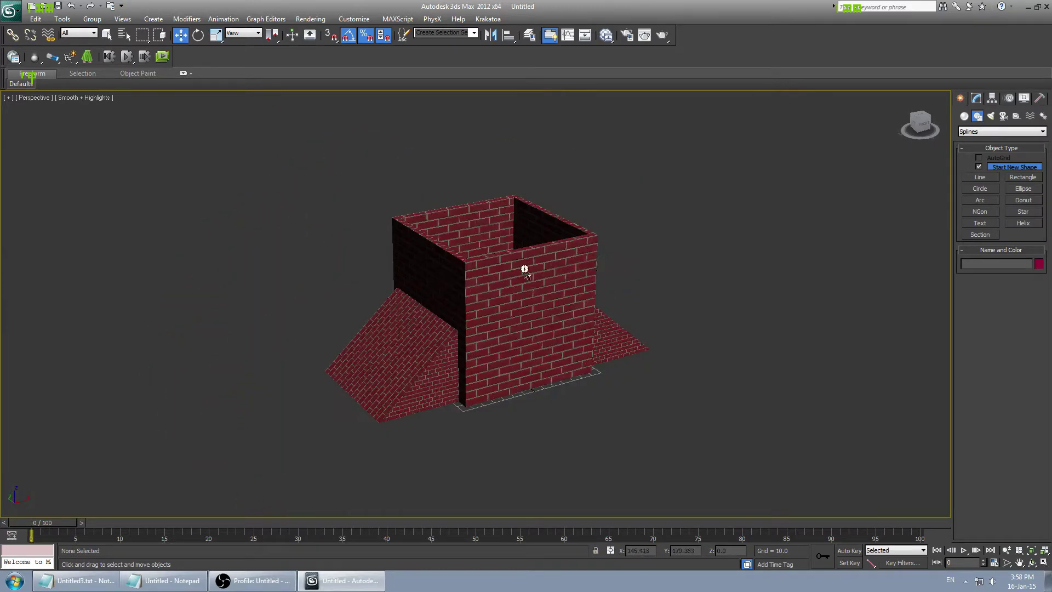
left_click(964, 116)
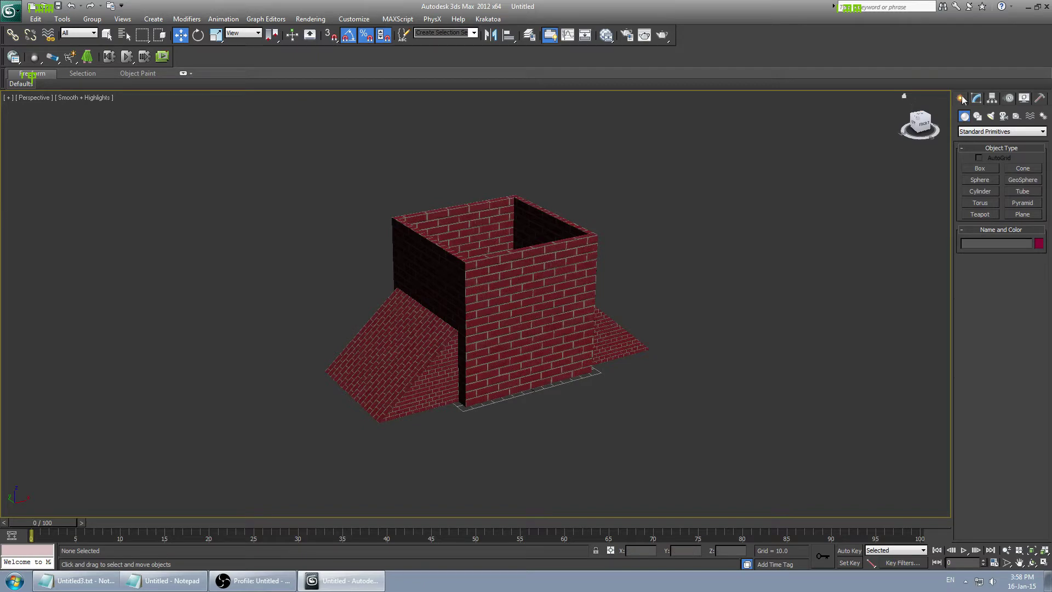
left_click(1042, 116)
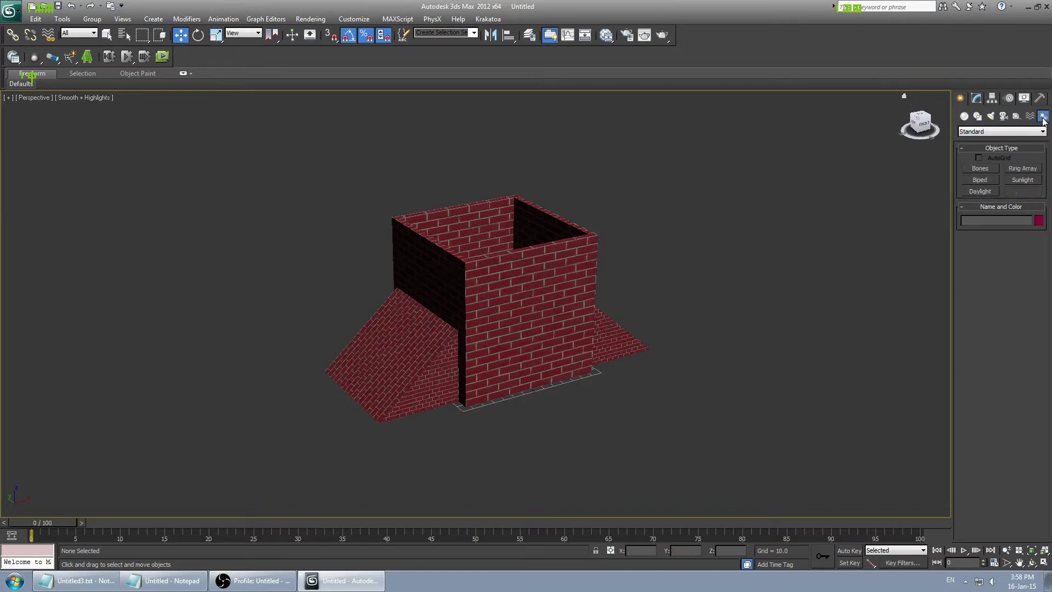
left_click(978, 170)
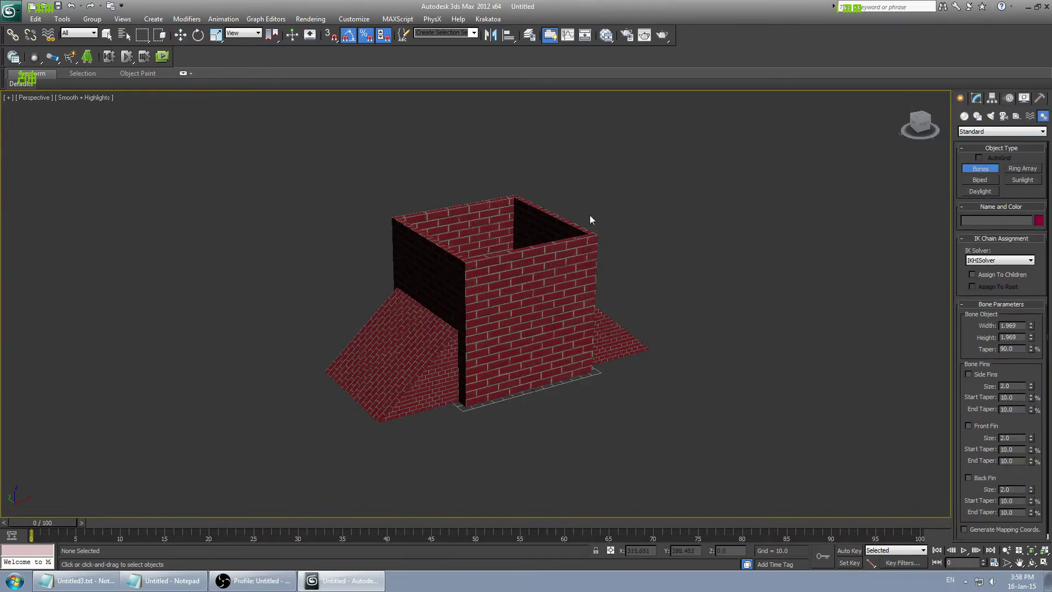
key("alt+w")
right_click(296, 215)
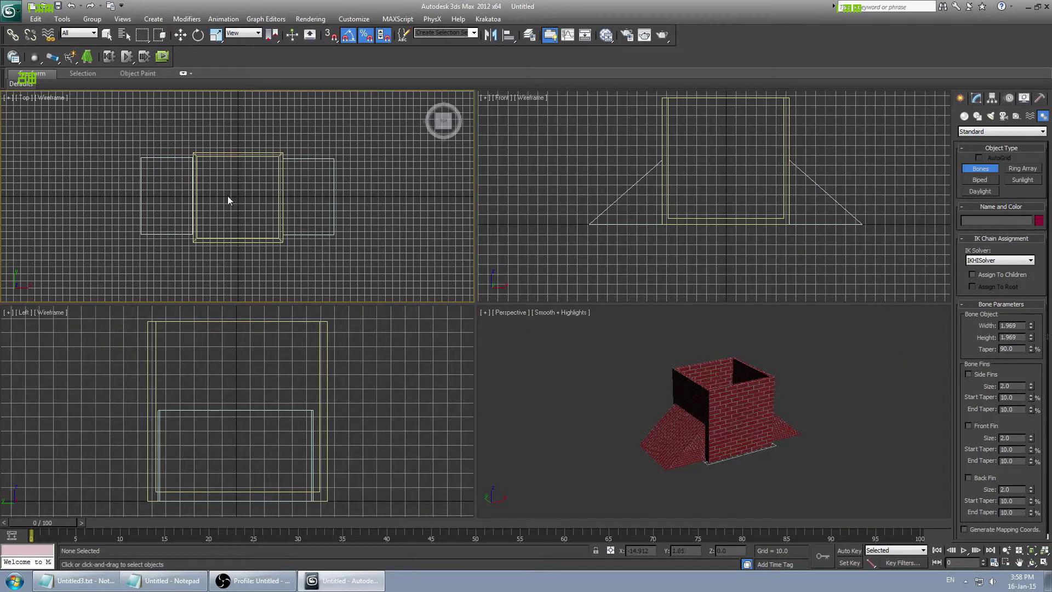
right_click(718, 154)
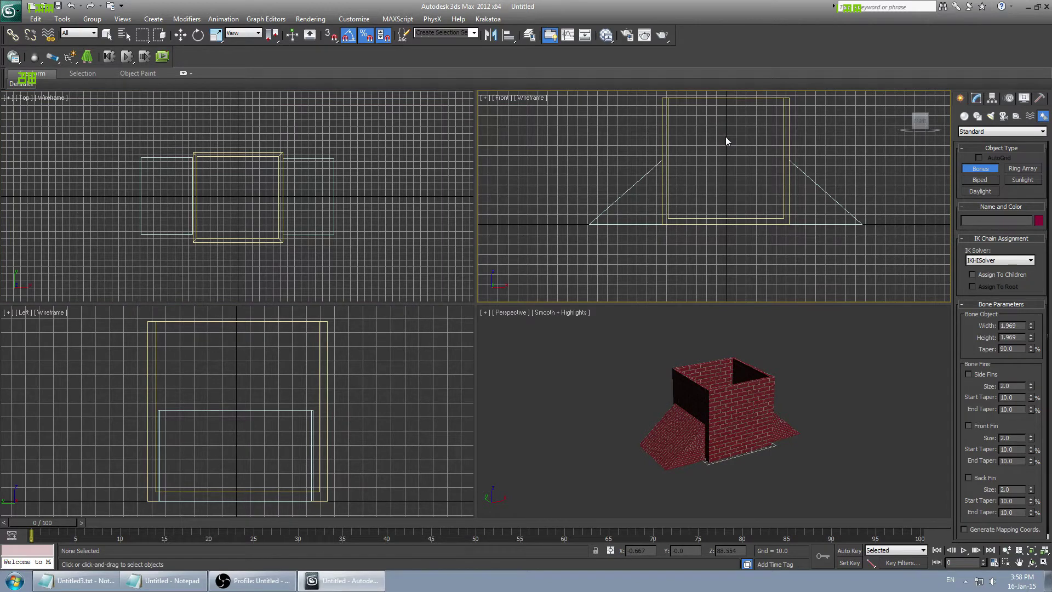
left_click(726, 137)
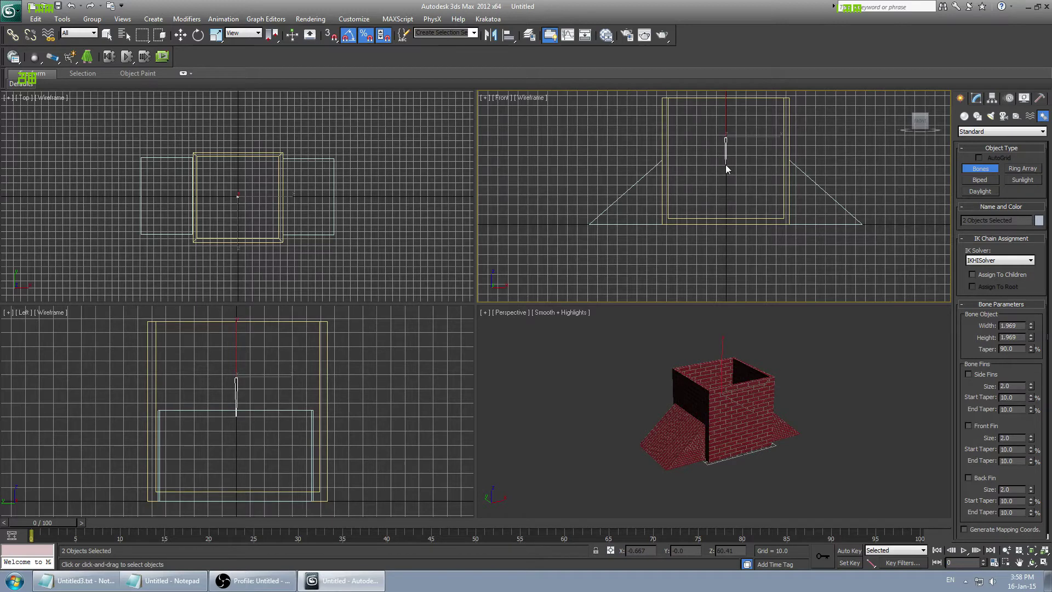
left_click(725, 164)
right_click(728, 169)
right_click(728, 169)
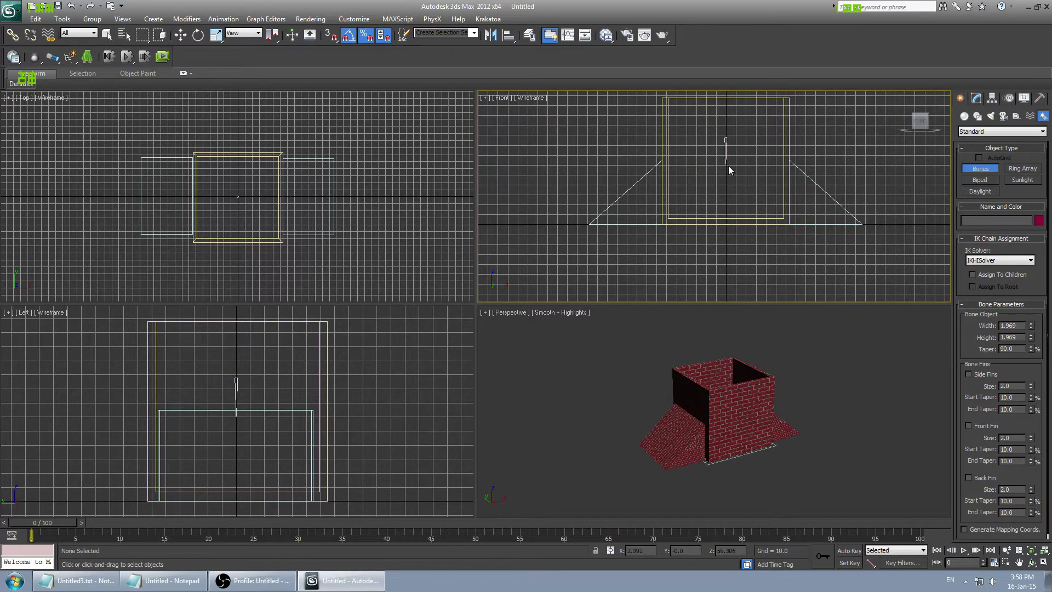
key("ctrl+z")
key("ctrl+z")
- Draw a vertical bone about 33 units long down the centre of the box in the Front view and deselect it
left_click(726, 136)
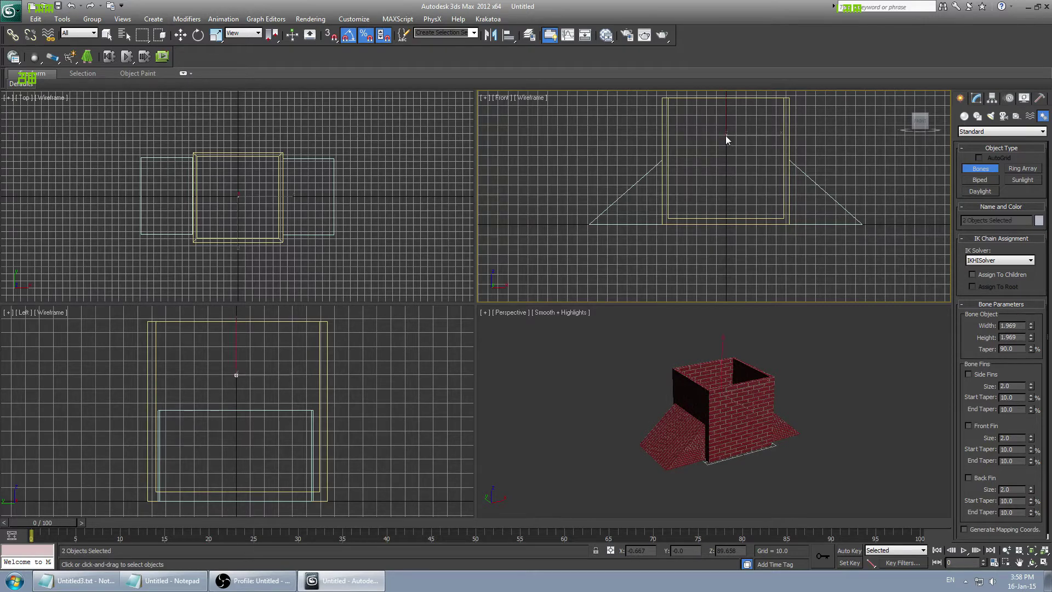
right_click(730, 186)
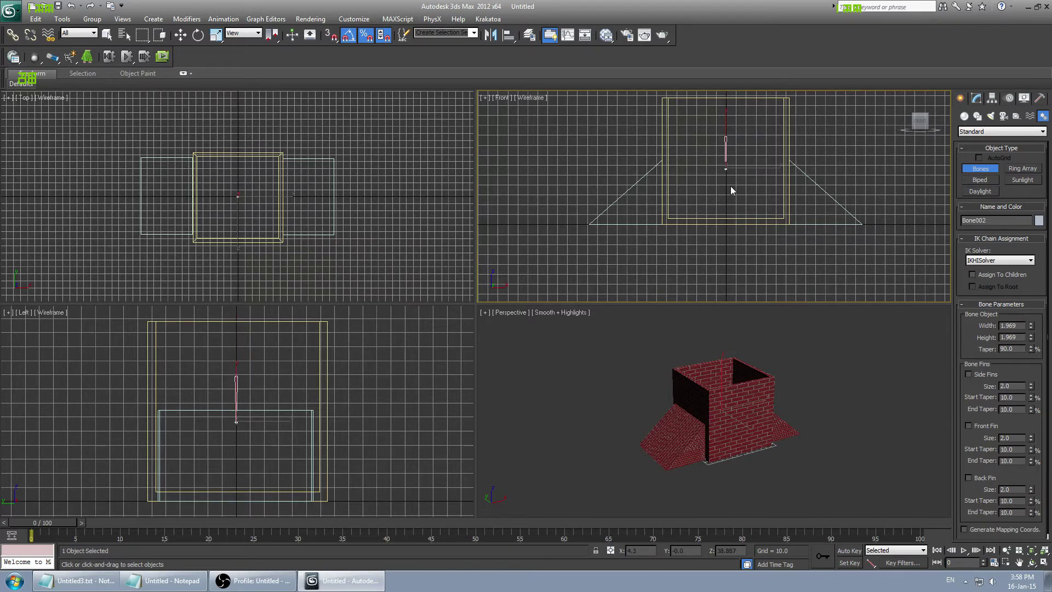
key("w")
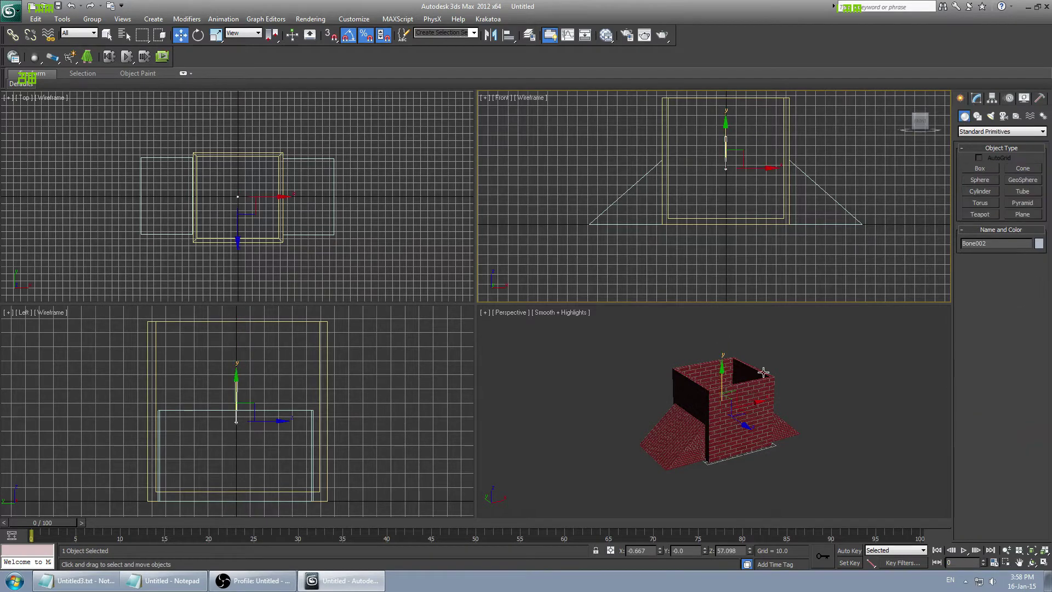
left_click(757, 378)
- Maximize the Perspective view and attach both ramps to the hollow box's editable poly
middle_click_drag(756, 375, 712, 353)
scroll(712, 353, "up", 5)
key("alt+w")
scroll(653, 340, "down", 5)
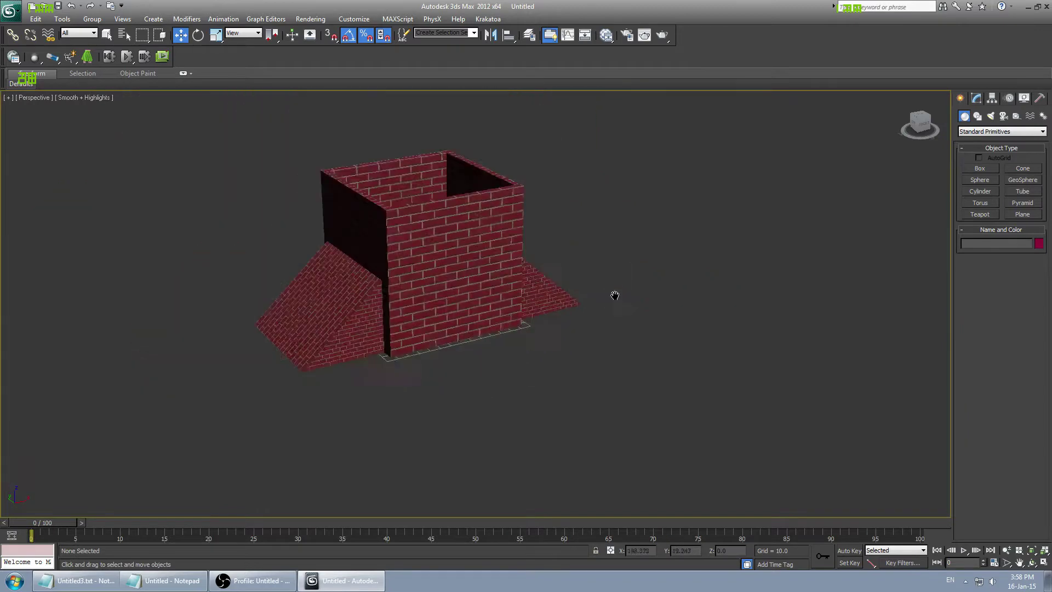
middle_click_drag(615, 293, 650, 338)
left_click(517, 277)
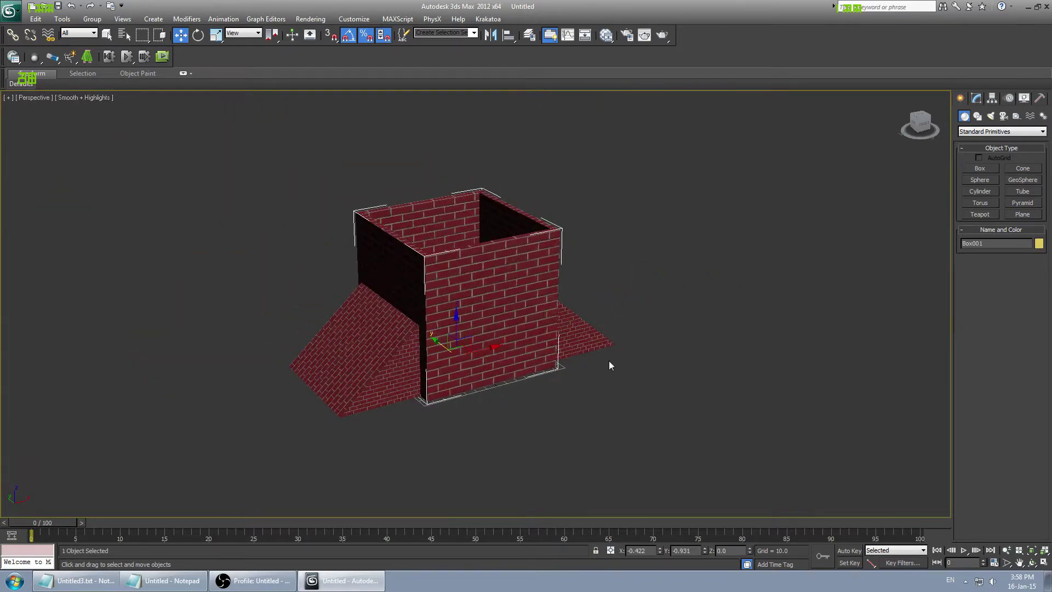
key("1")
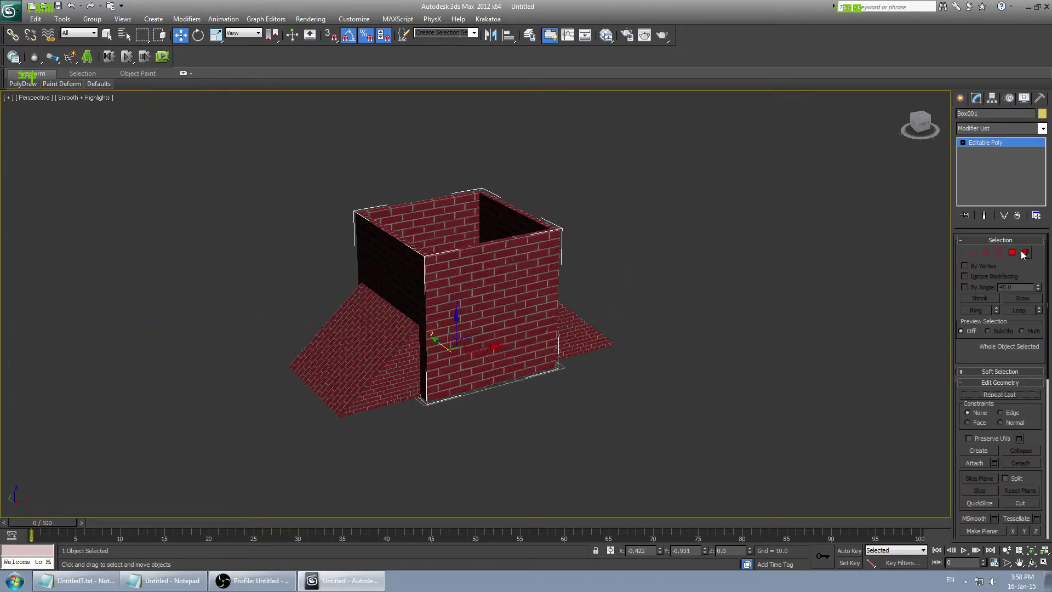
left_click(974, 463)
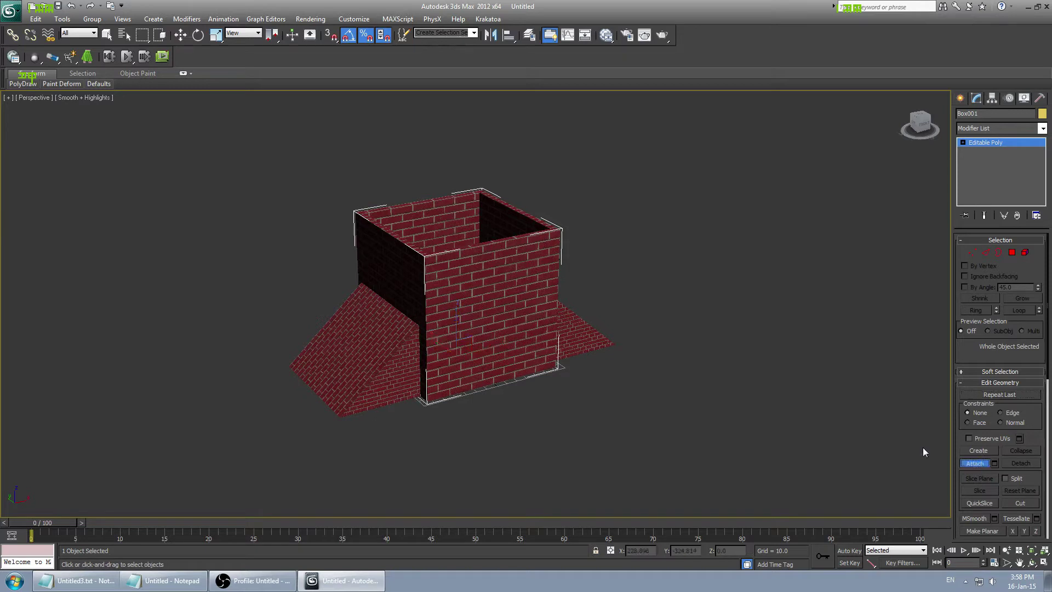
left_click(592, 335)
left_click(395, 364)
- Inspect the combined brick model from above and add a Physique modifier to it
left_click(958, 99)
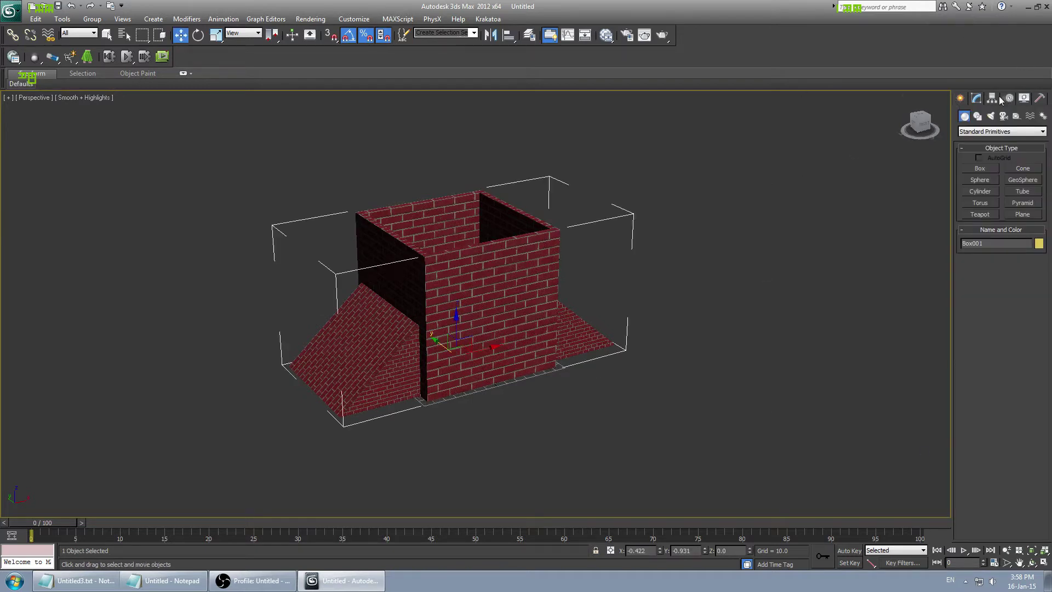
left_click(977, 98)
middle_click_drag(597, 157, 596, 228, "alt")
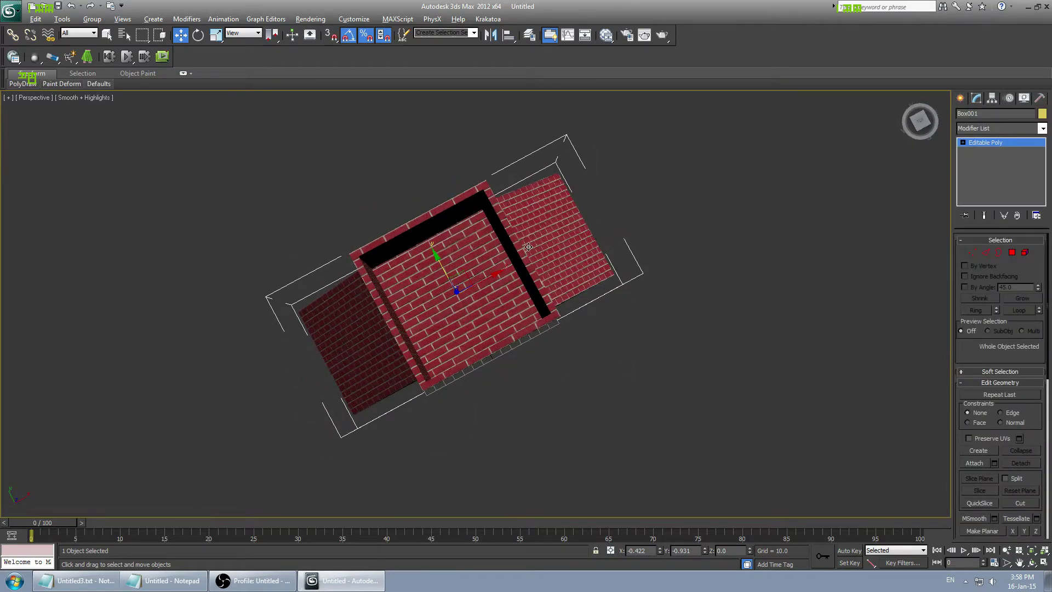
middle_click_drag(529, 247, 574, 293, "alt")
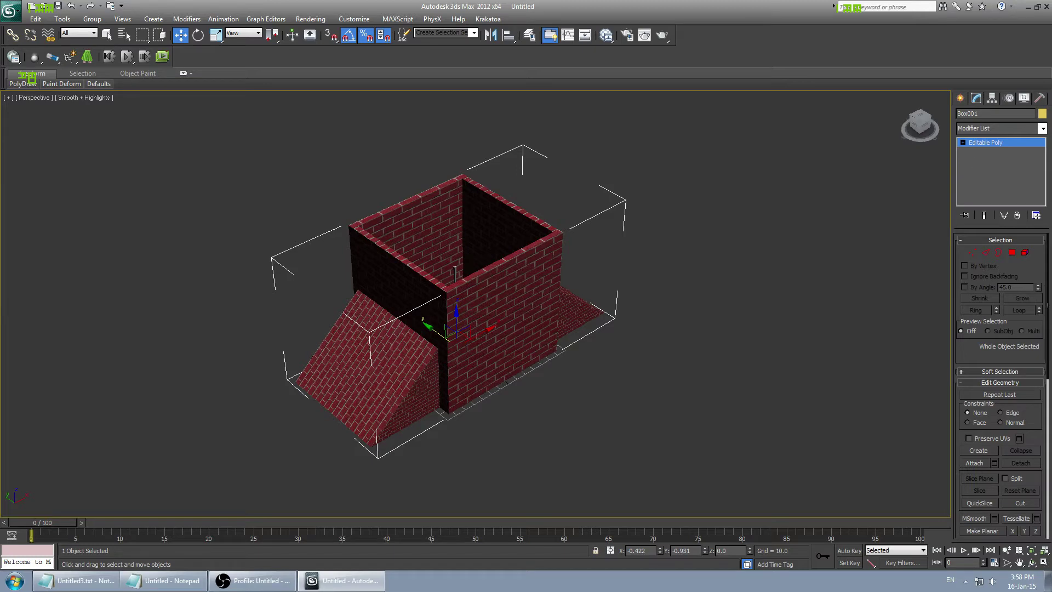
left_click(960, 98)
left_click(976, 97)
left_click(1041, 128)
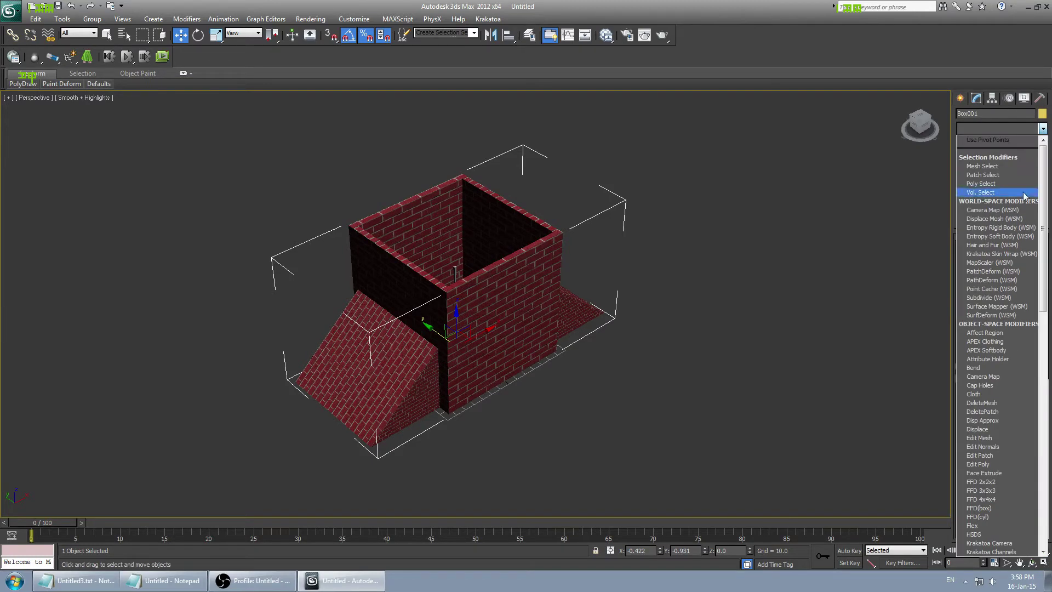
scroll(996, 385, "down", 5)
scroll(996, 386, "down", 3)
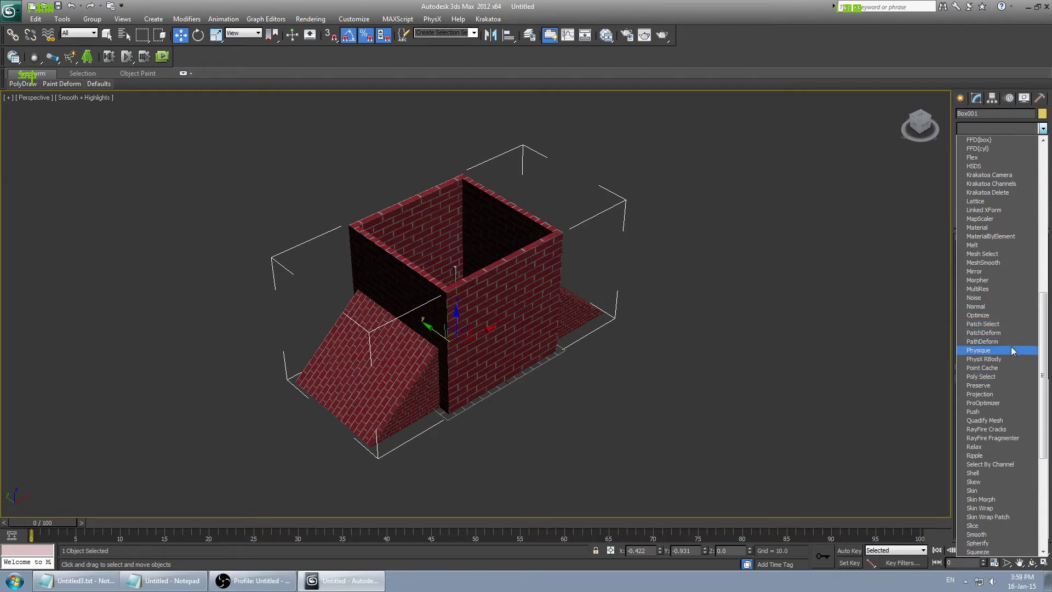
left_click(1011, 350)
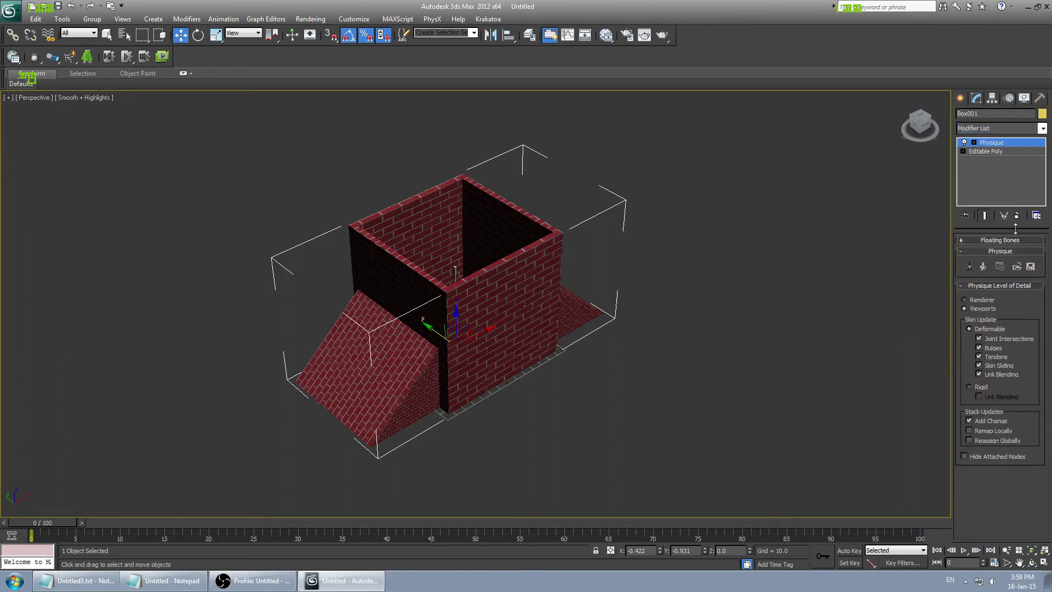
- Attach the model's Physique modifier to the bone inside the box and deselect everything
left_click(968, 268)
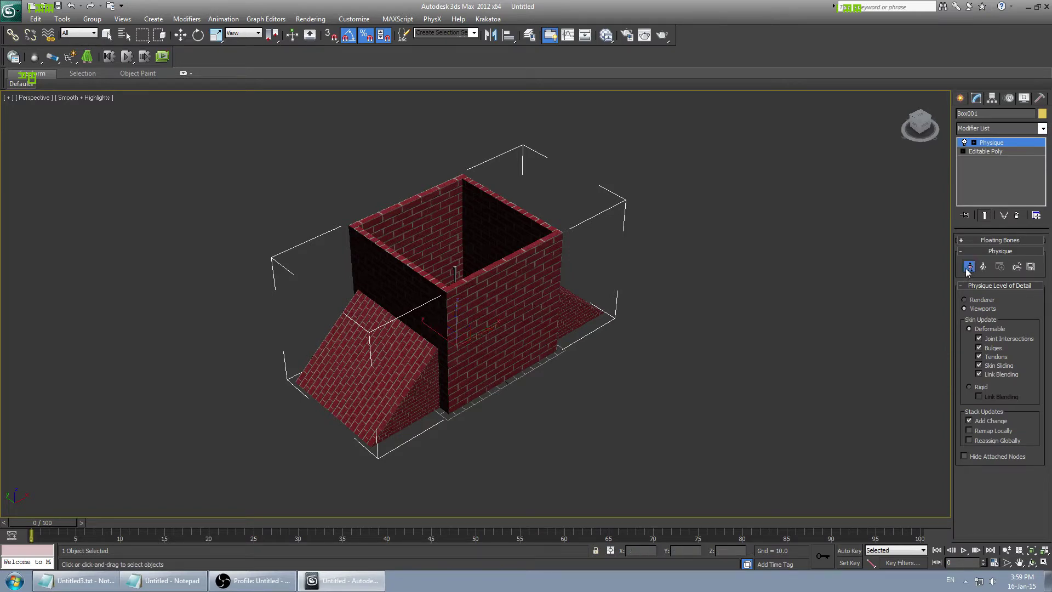
left_click(455, 268)
left_click(267, 301)
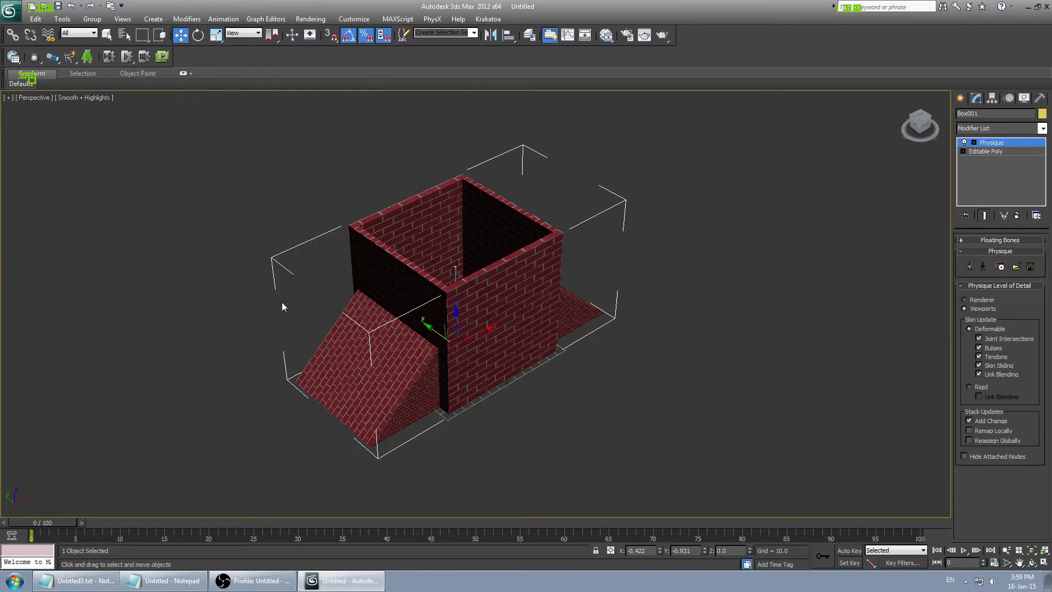
left_click(962, 99)
left_click(220, 141)
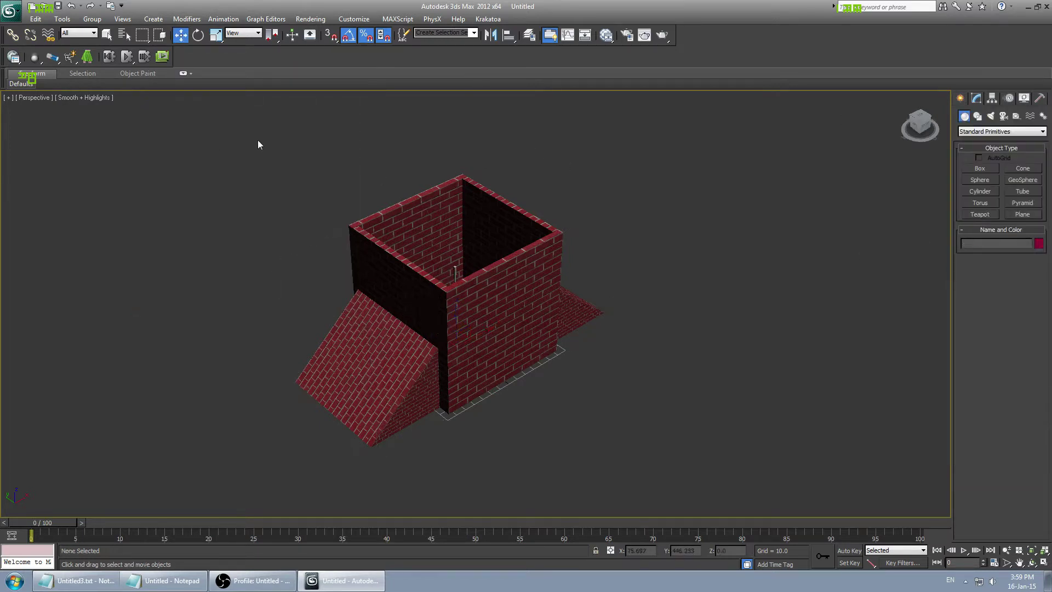
- Export the scene as a reference Source SMD file named box_body in the Video Materials folder
left_click(9, 10)
left_click(40, 180)
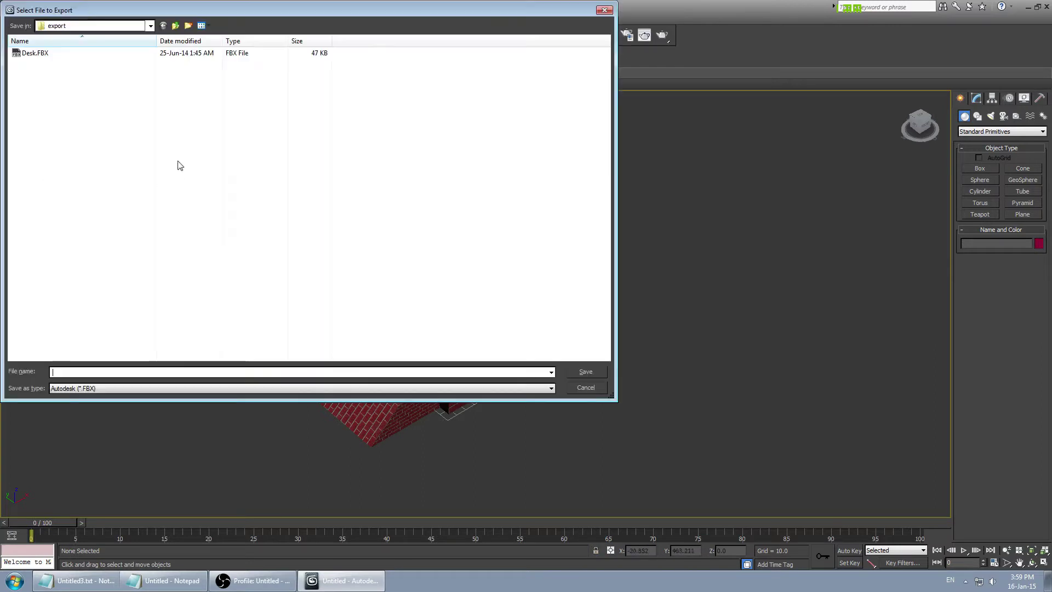
left_click(63, 26)
left_click(64, 237)
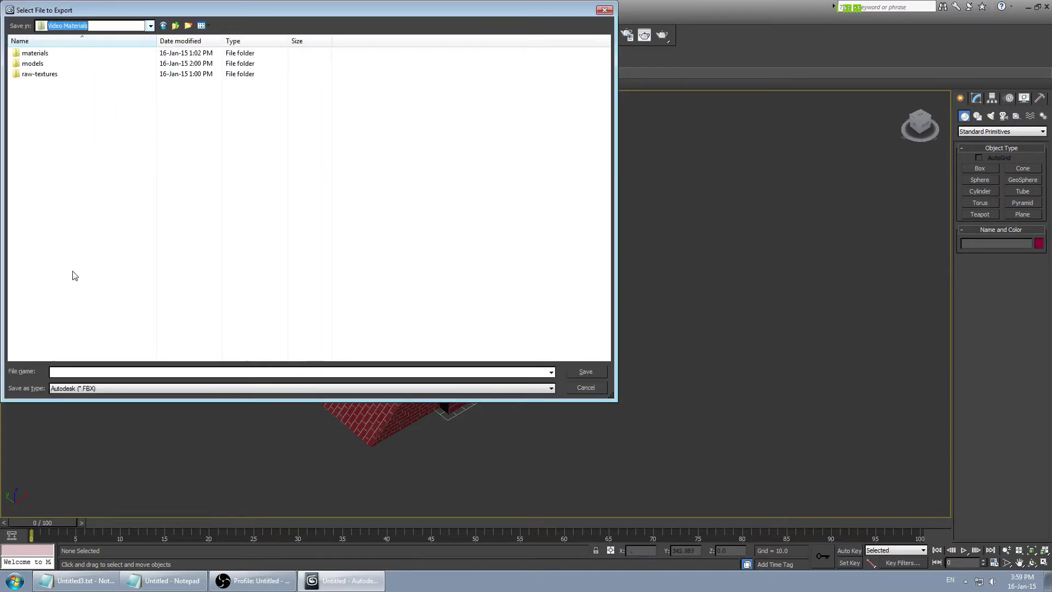
left_click(84, 388)
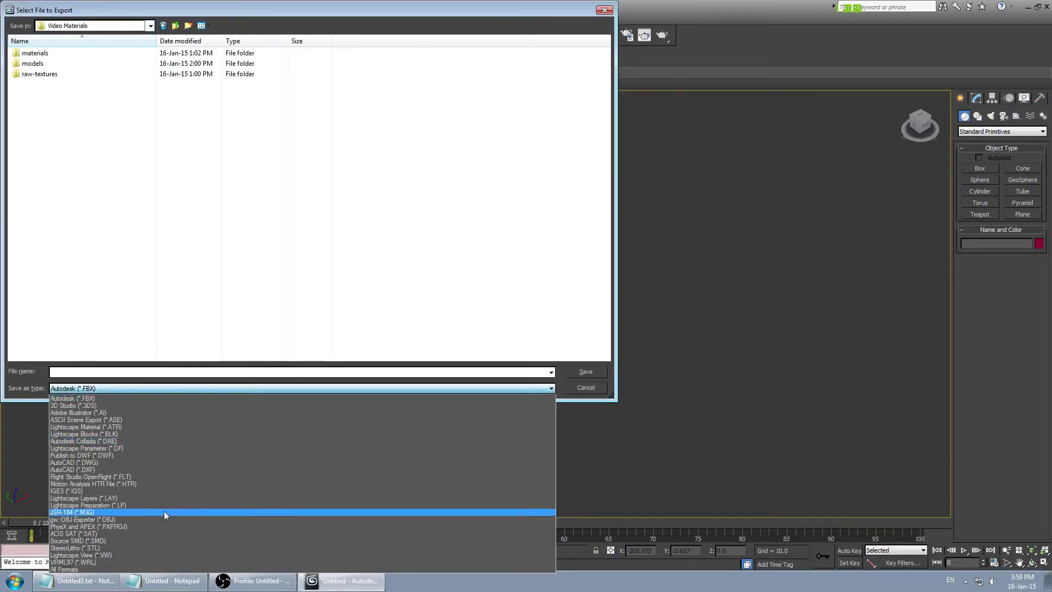
left_click(111, 541)
type("box_body")
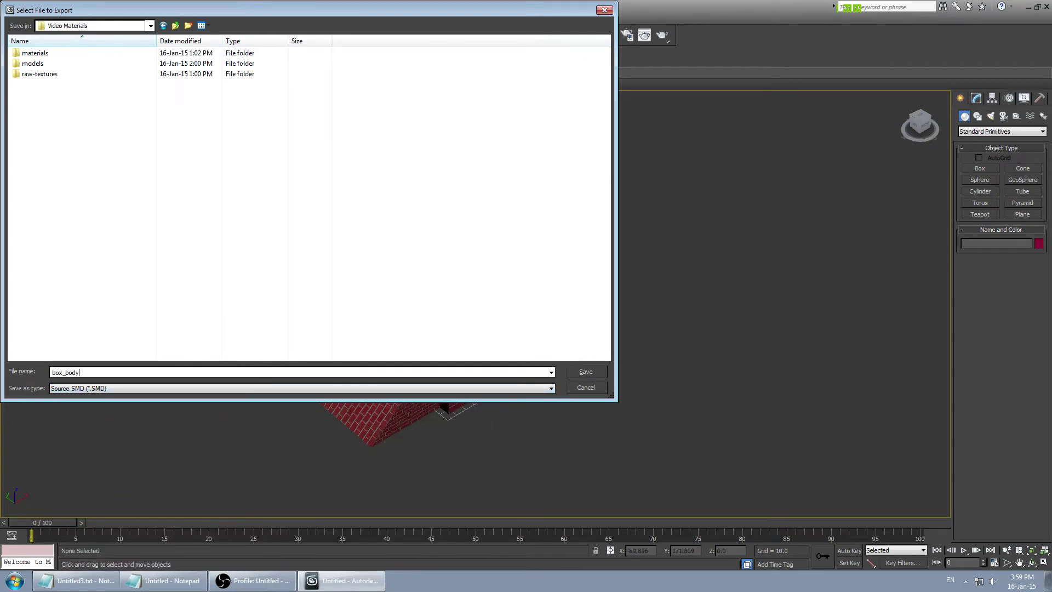
key("Return")
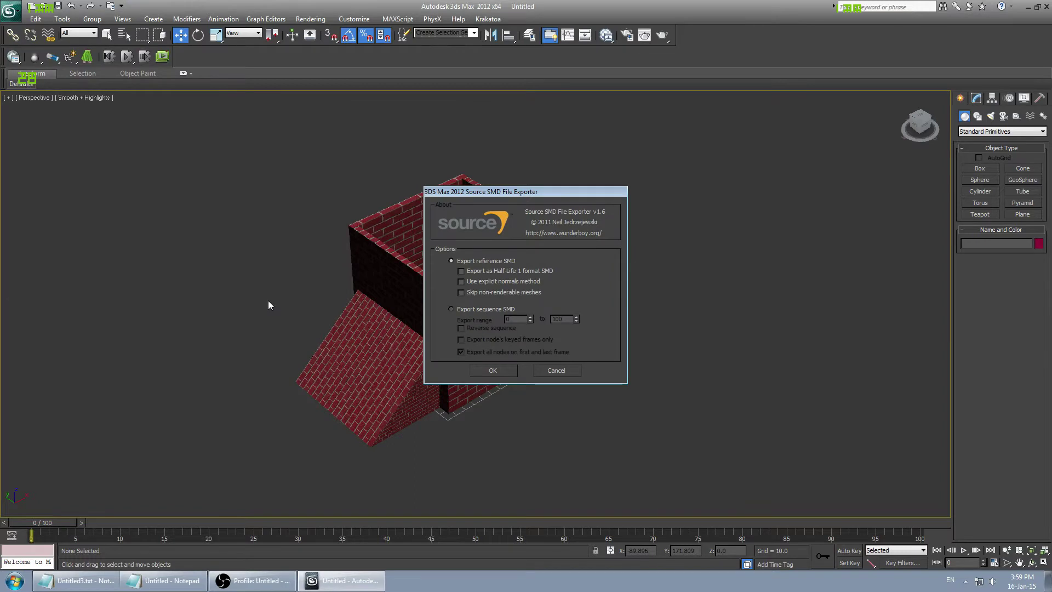
key("Return")
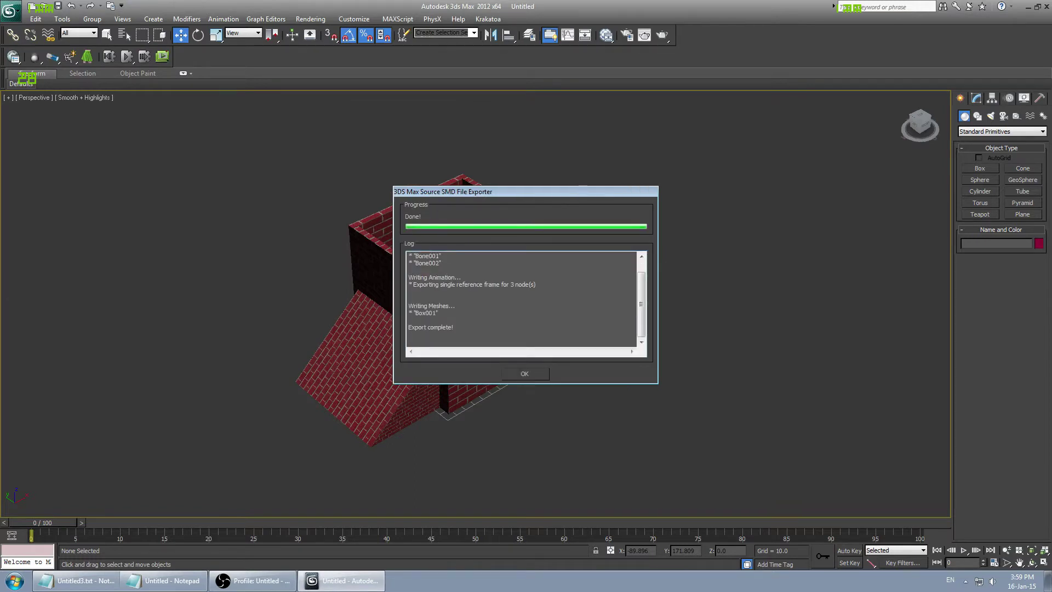
left_click(524, 373)
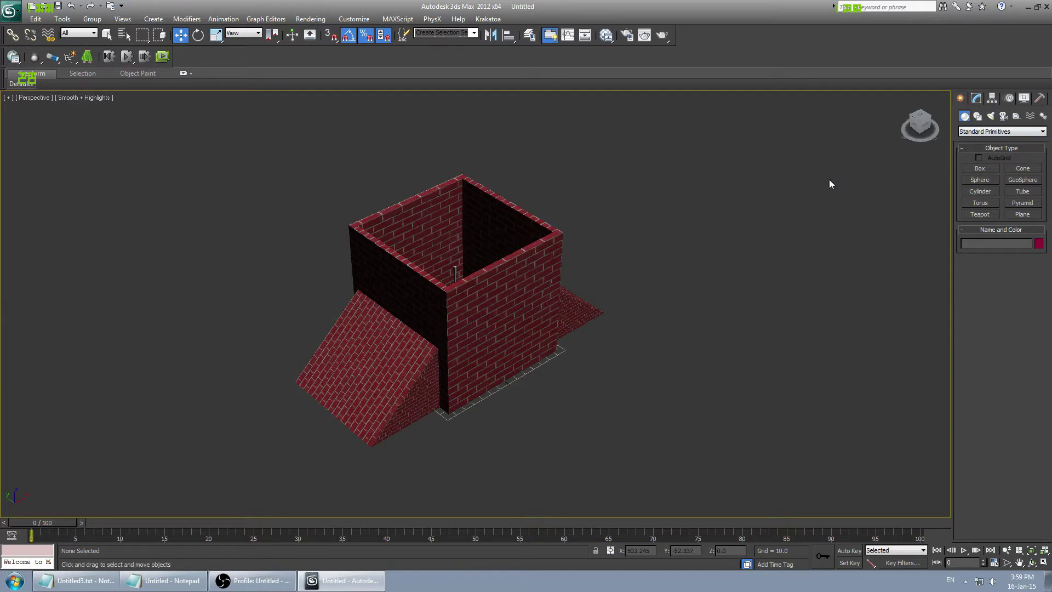
- Examine the exported brick model's walls, ramps and hollow interior from several angles
middle_click_drag(689, 143, 566, 166, "alt")
scroll(511, 258, "up", 5)
middle_click_drag(512, 258, 523, 239, "alt")
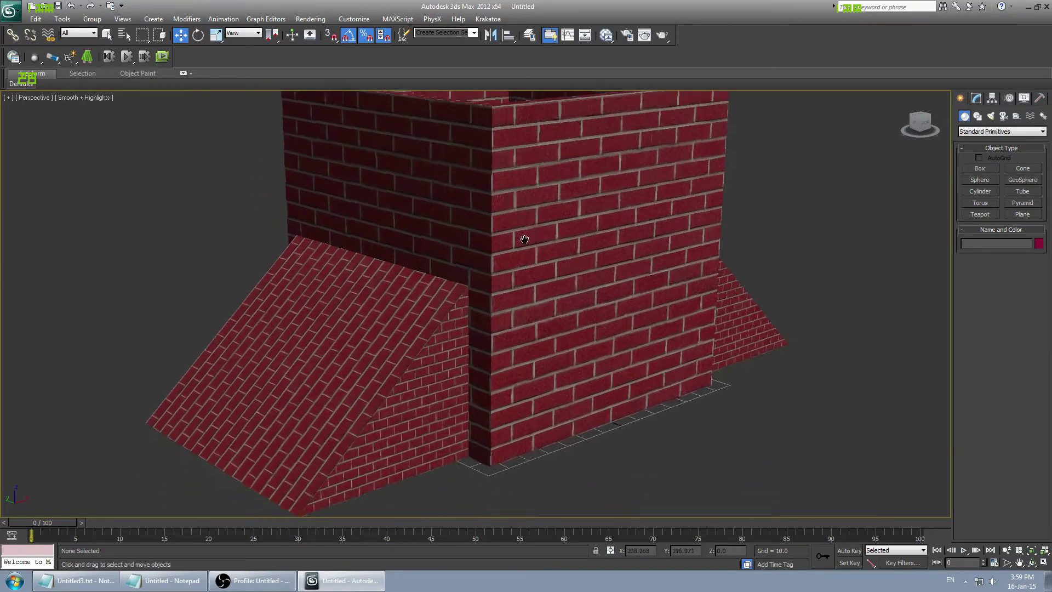
scroll(524, 239, "down", 4)
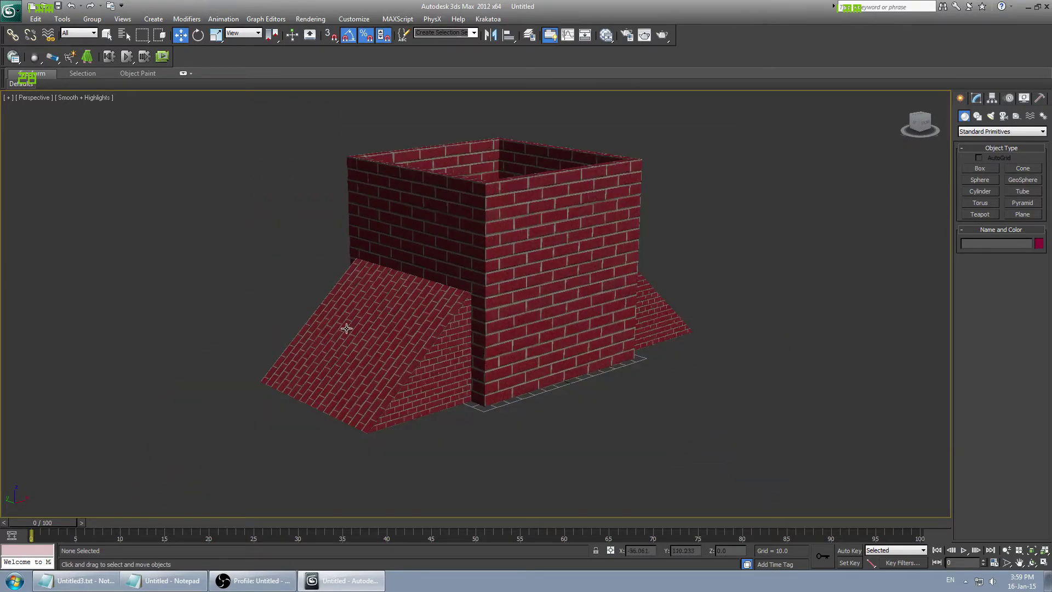
middle_click_drag(544, 309, 471, 312, "alt")
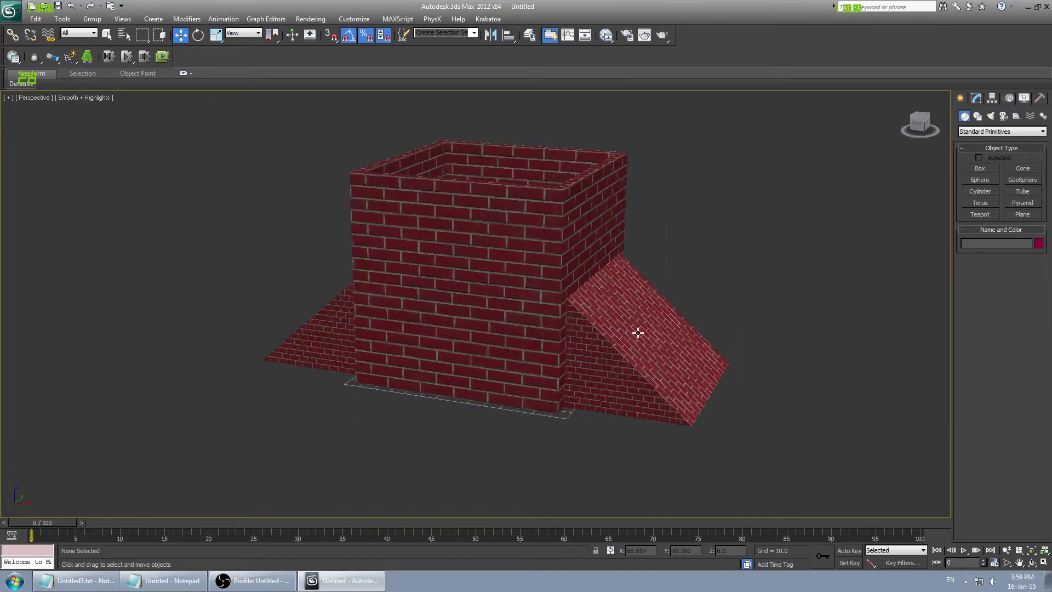
middle_click_drag(520, 310, 486, 371, "alt")
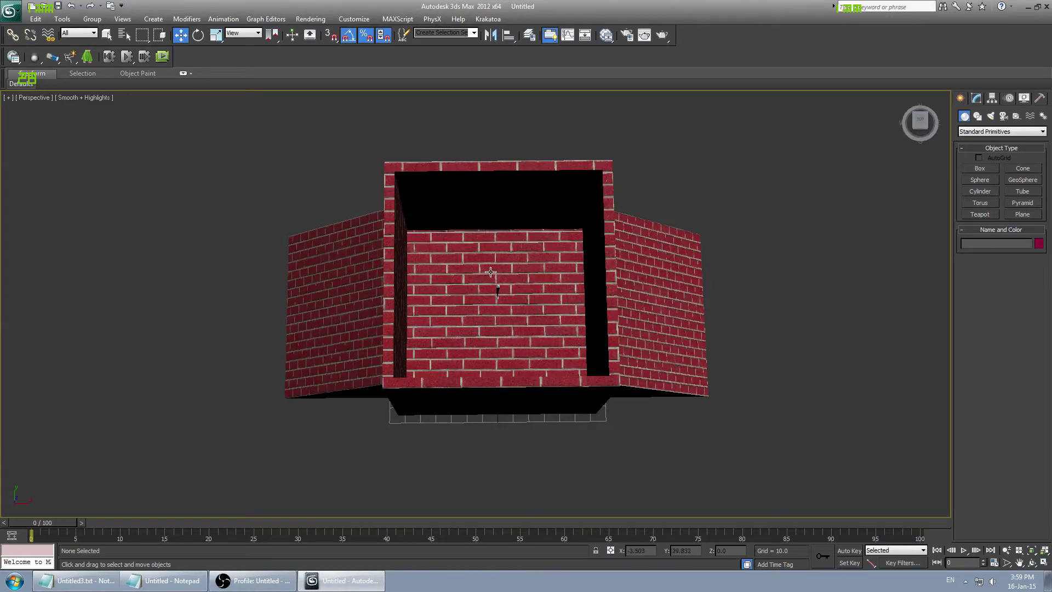
middle_click_drag(494, 289, 511, 257, "alt")
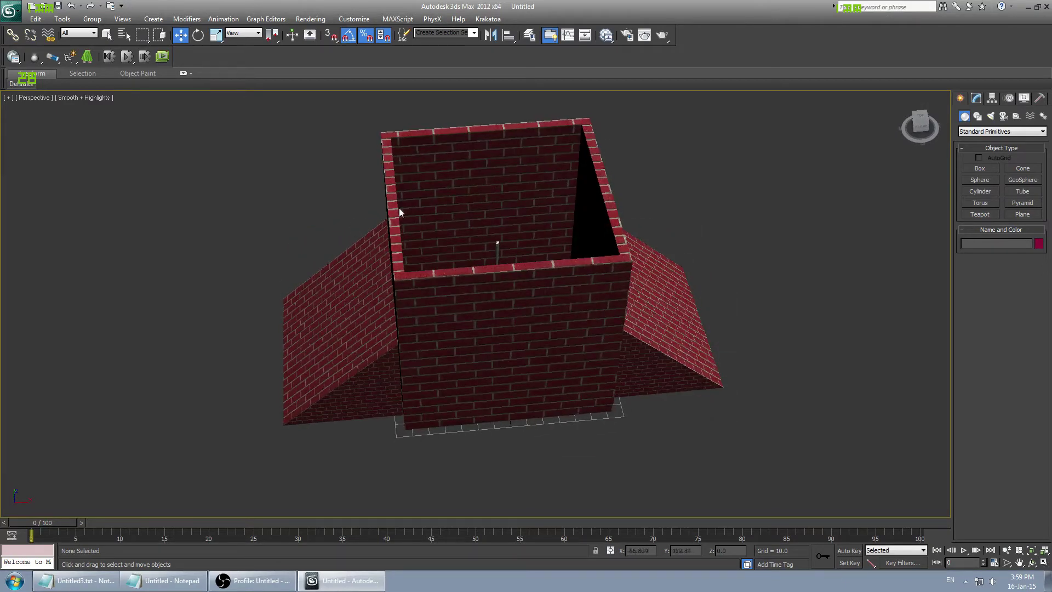
middle_click_drag(548, 161, 581, 203, "alt")
- Select the brick model and detach the far ramp element as a separate object
left_click(980, 169)
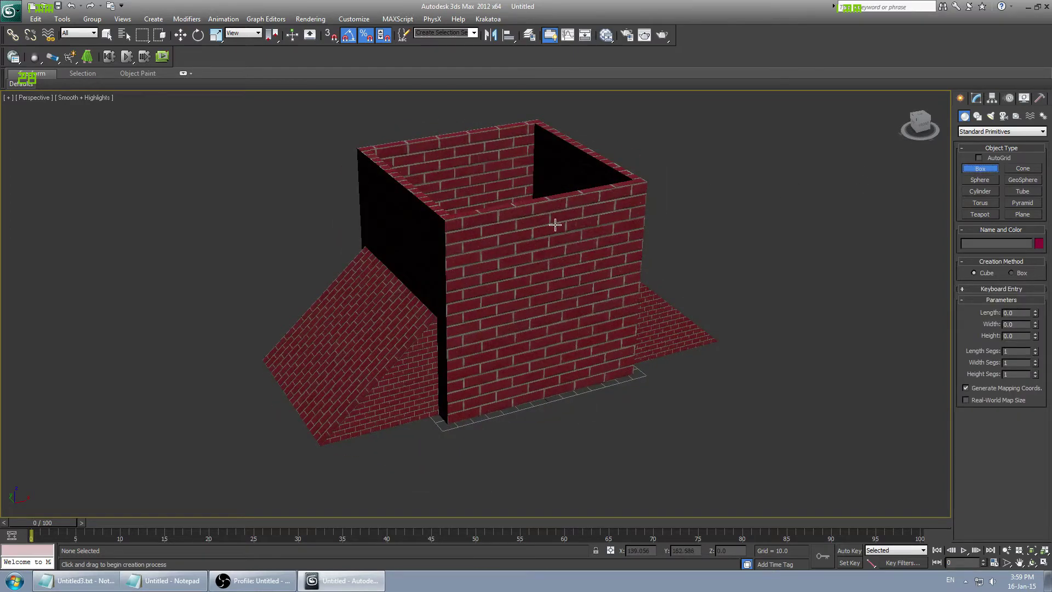
right_click(361, 348)
left_click(351, 353)
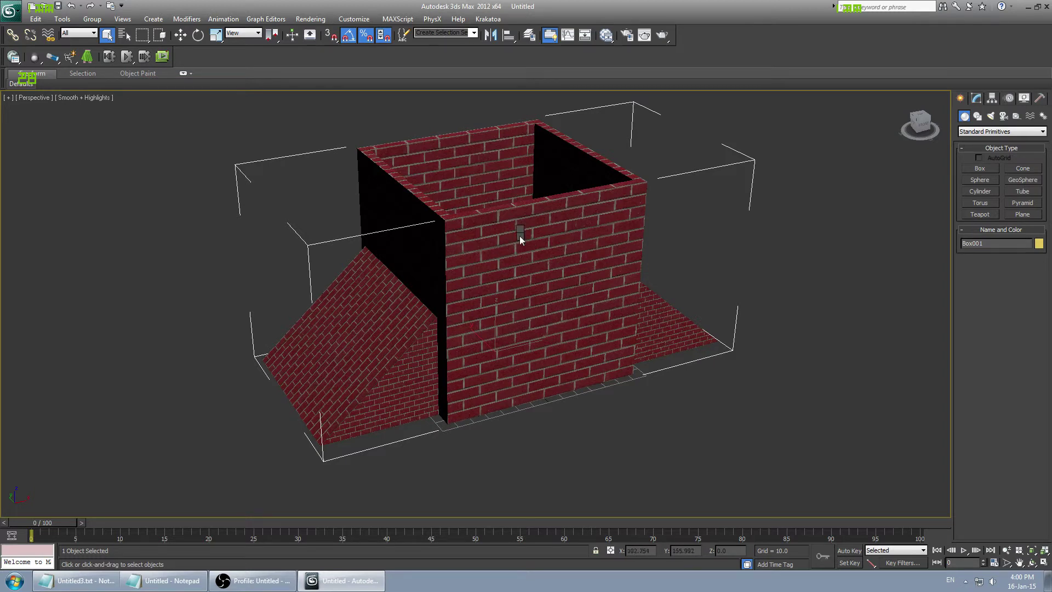
key("5")
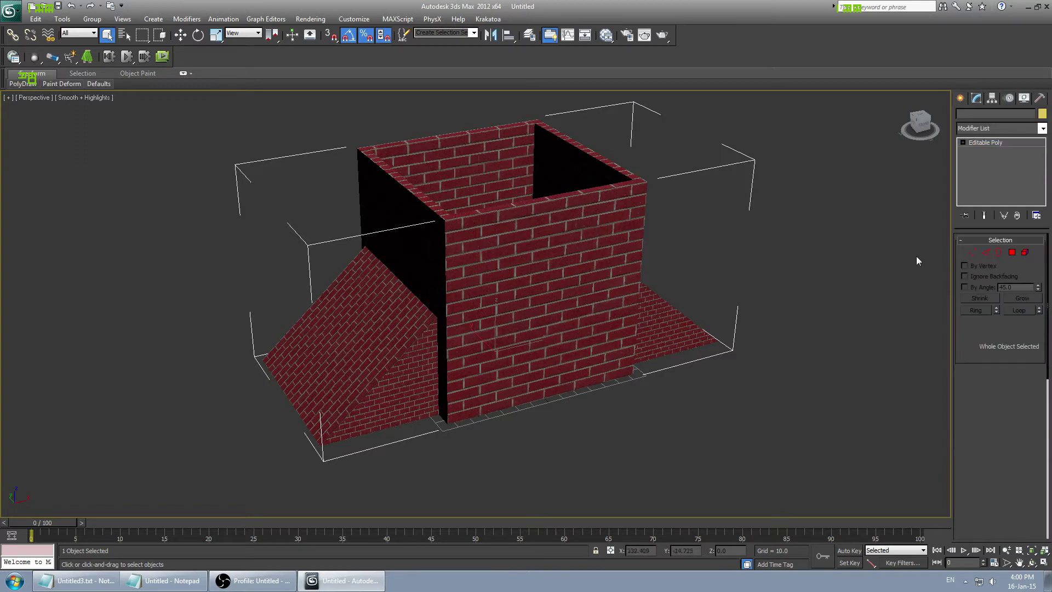
left_click(656, 333)
left_click(375, 357, "ctrl")
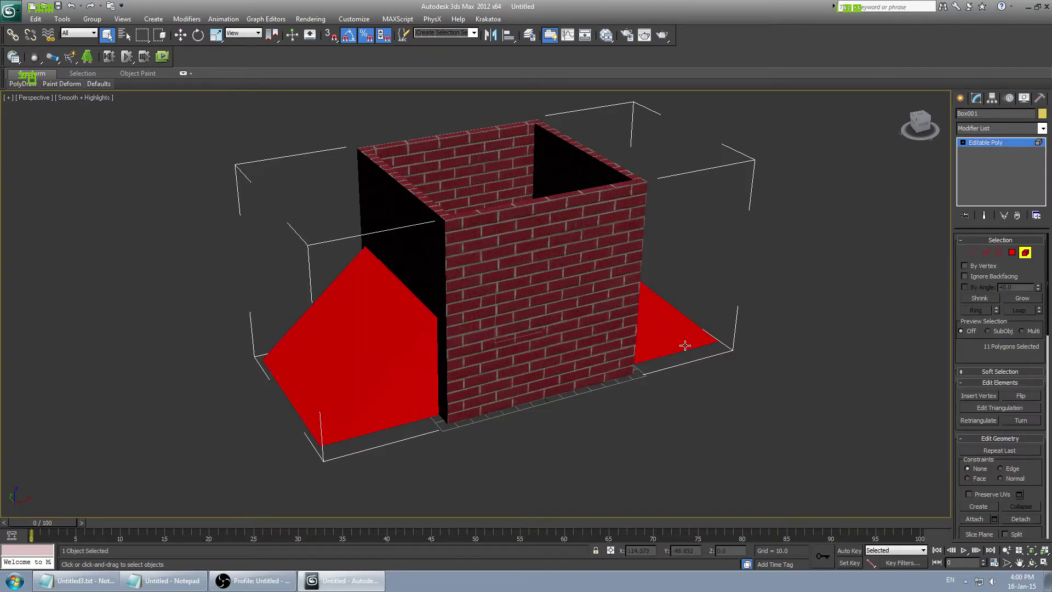
key("ctrl+z")
scroll(1006, 404, "down", 2)
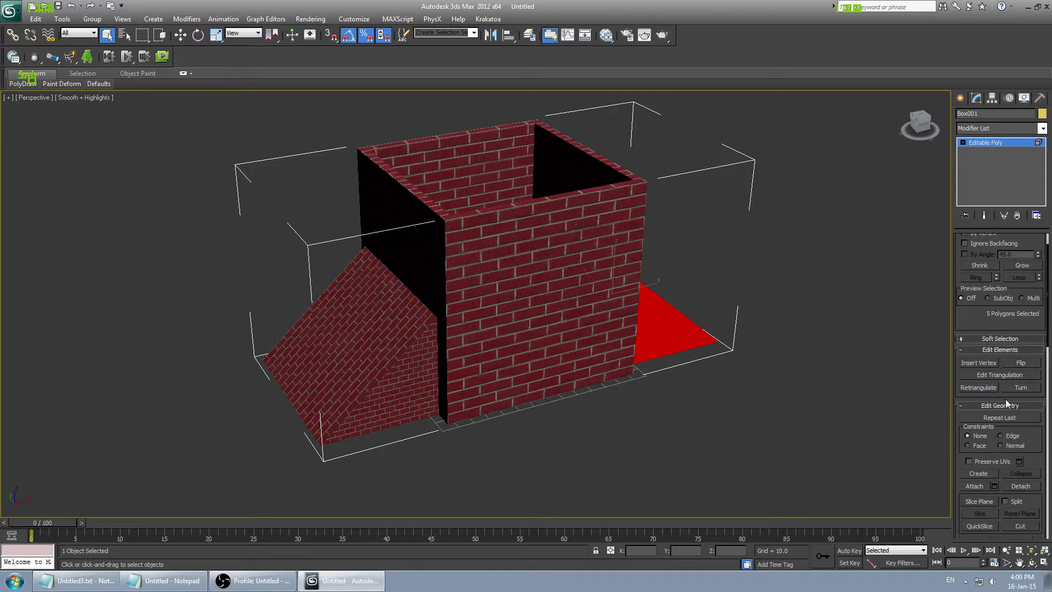
left_click(1023, 486)
left_click(551, 299)
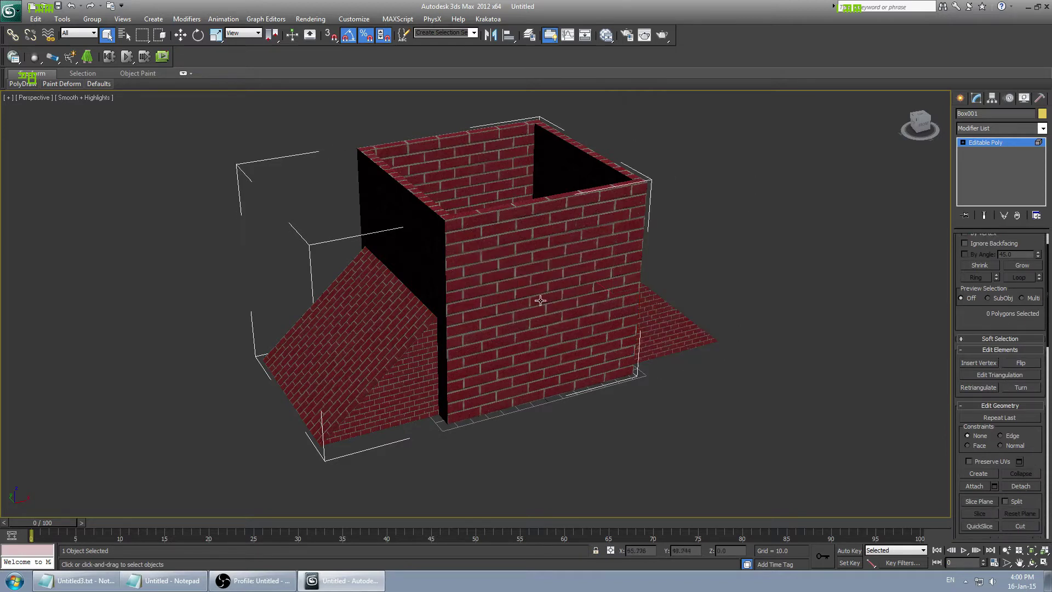
- Detach the near ramp element from the hollow box as a separate object with the default name
left_click(345, 347)
left_click(1018, 486)
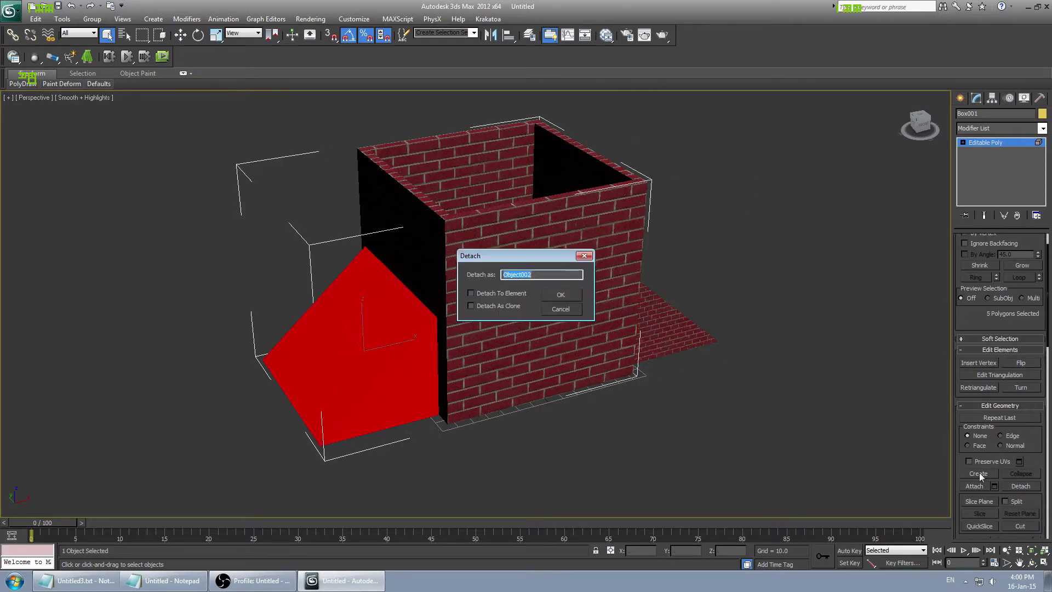
left_click(569, 297)
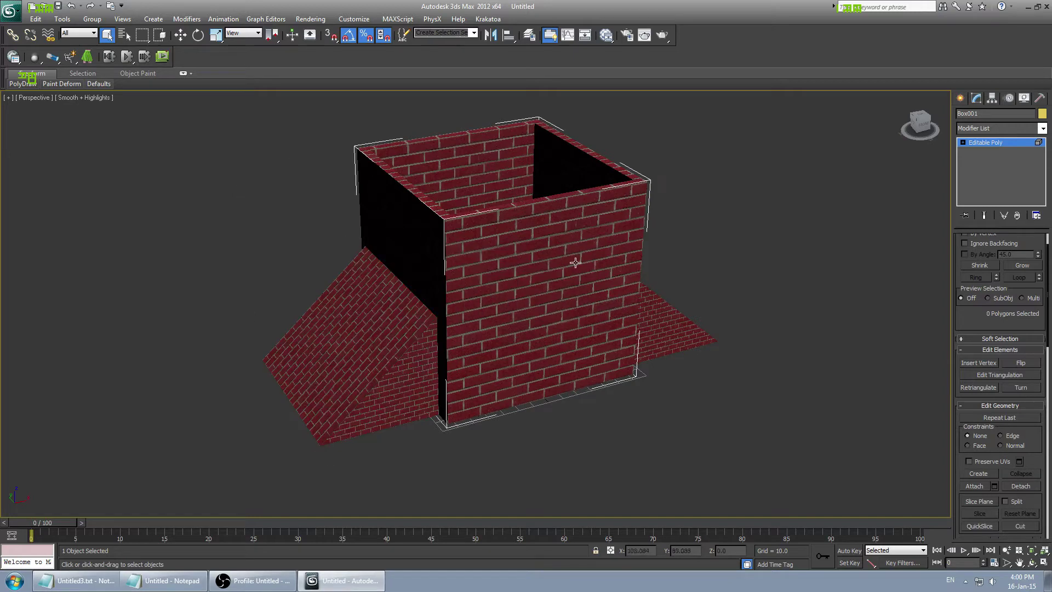
- Activate the Box primitive and maximize the Top view around the hollow box
left_click(960, 97)
left_click(980, 168)
key("alt+w")
left_click(258, 181)
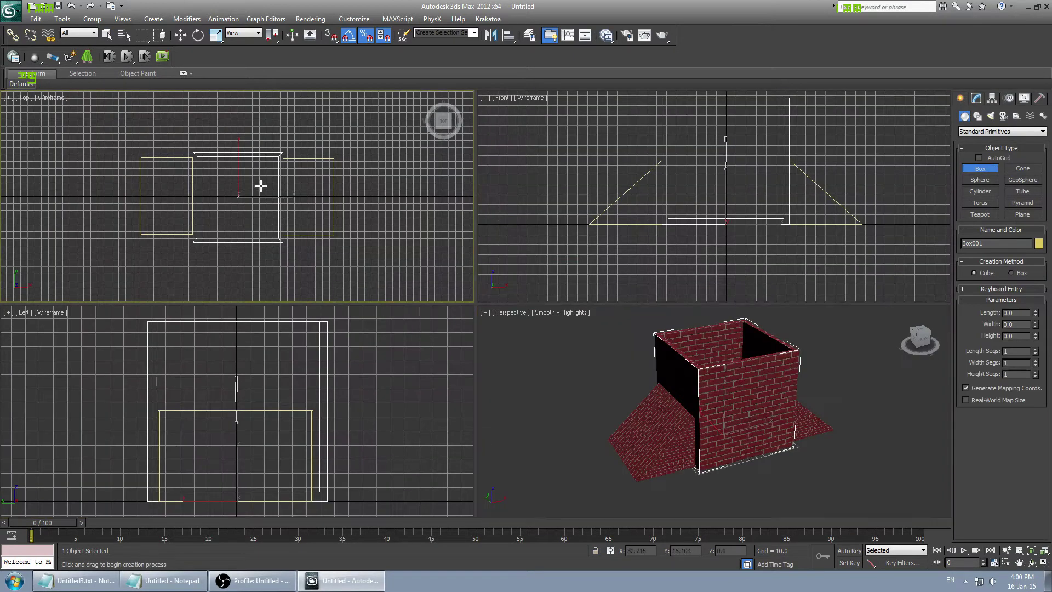
key("alt+w")
scroll(493, 203, "up", 5)
scroll(414, 202, "down", 5)
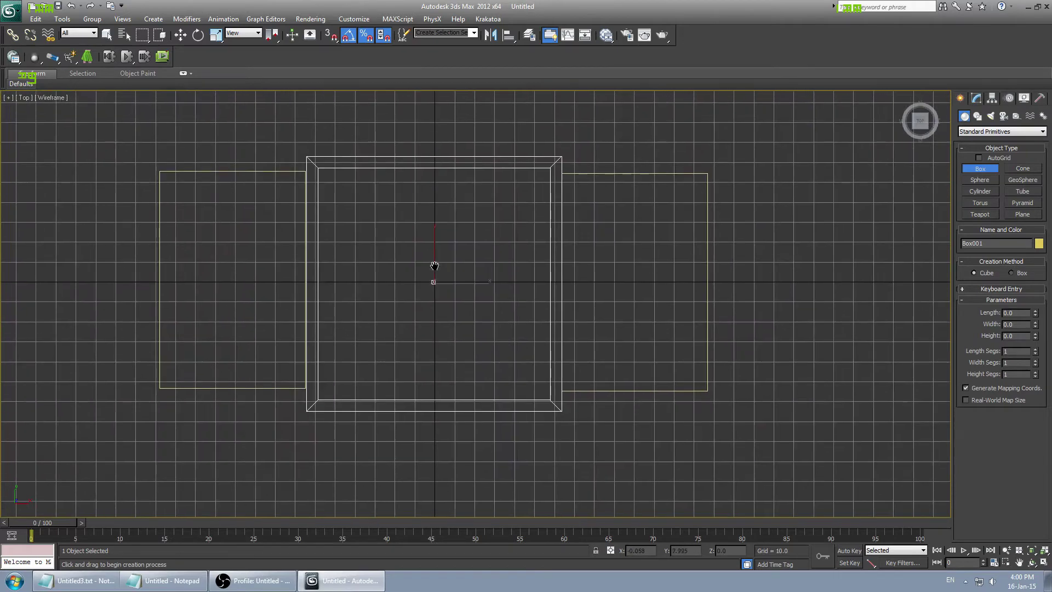
key("alt+w")
left_click(673, 241)
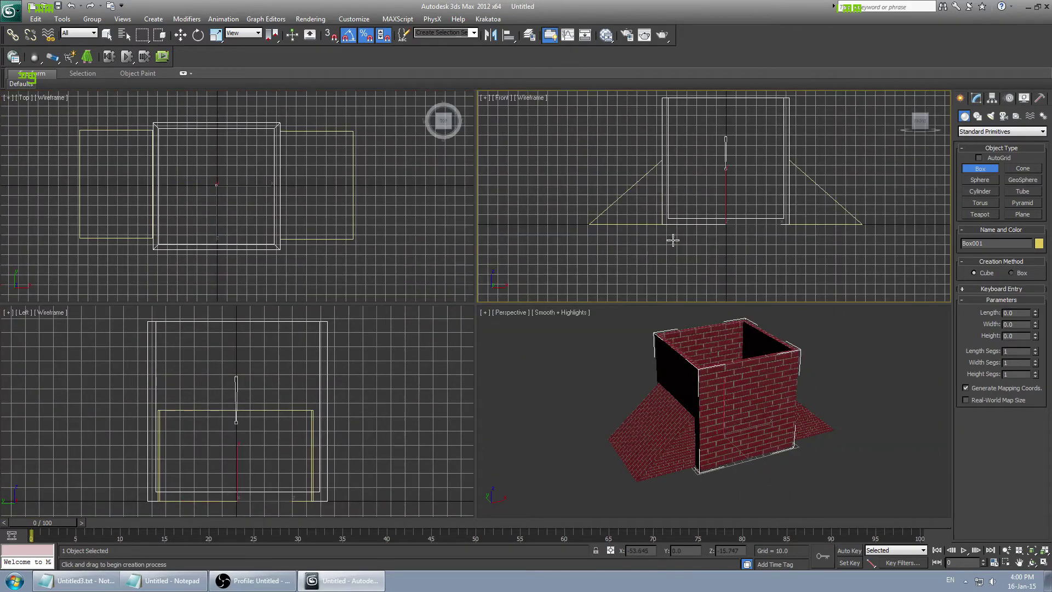
left_click(283, 209)
left_click(548, 360)
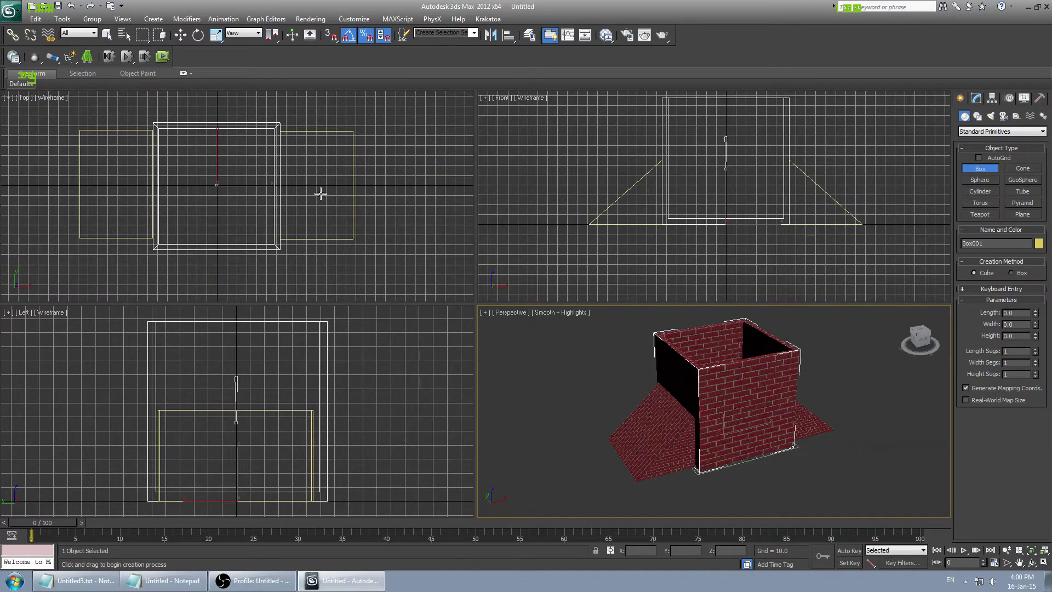
left_click(214, 171)
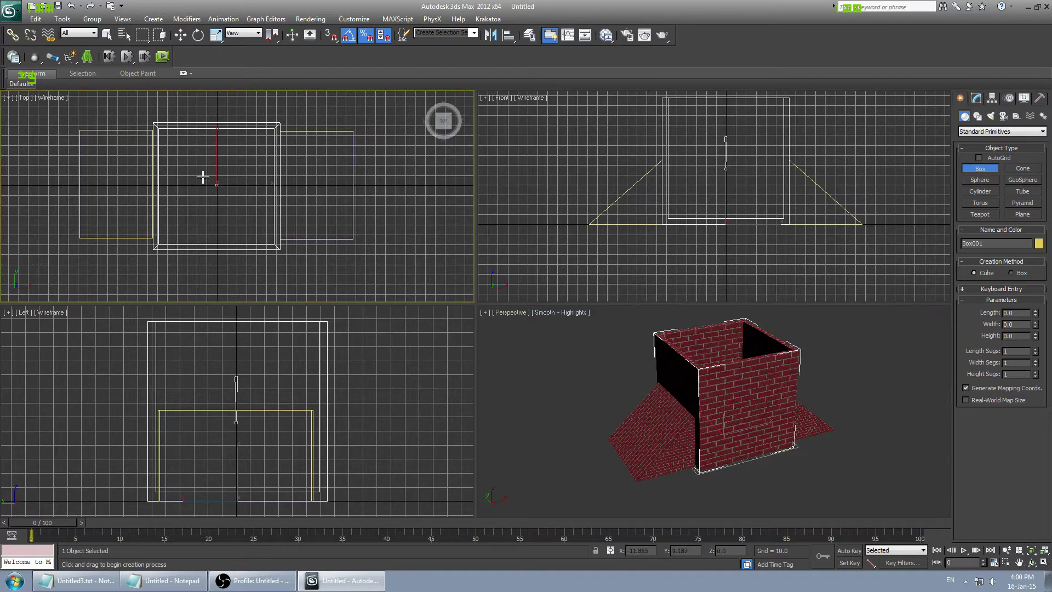
left_click(547, 180)
left_click(253, 190)
left_click(253, 190)
key("alt+w")
key("alt+w")
left_click(675, 182)
key("alt+w")
key("alt+w")
left_click(695, 418)
key("alt+w")
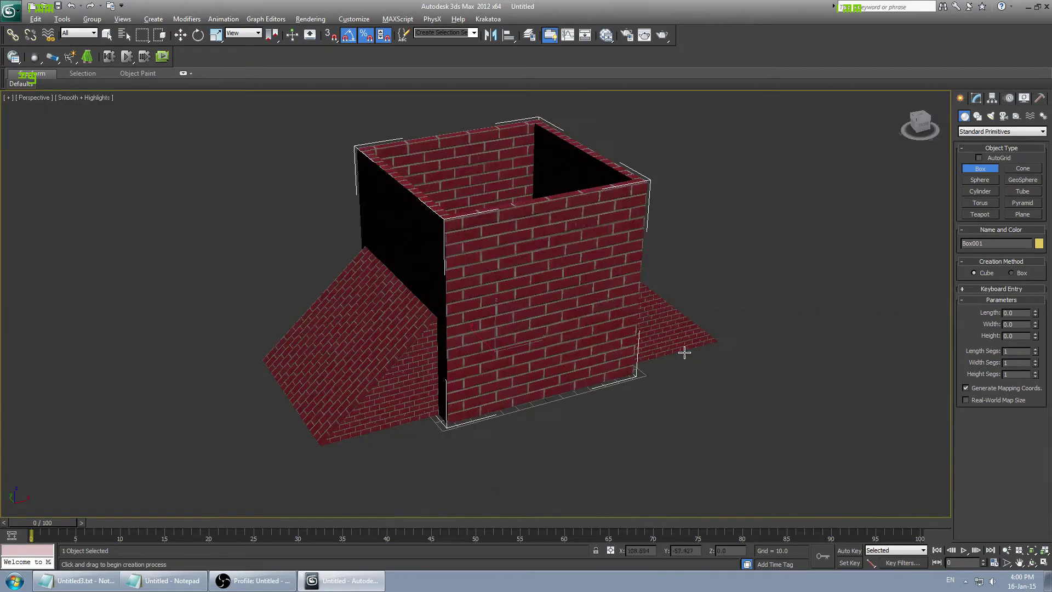
key("alt+w")
- In the Top view, draw a box over the hollow box's outer outline, about 128 by 128 and 6.8 high, using the Box creation method
left_click(212, 192)
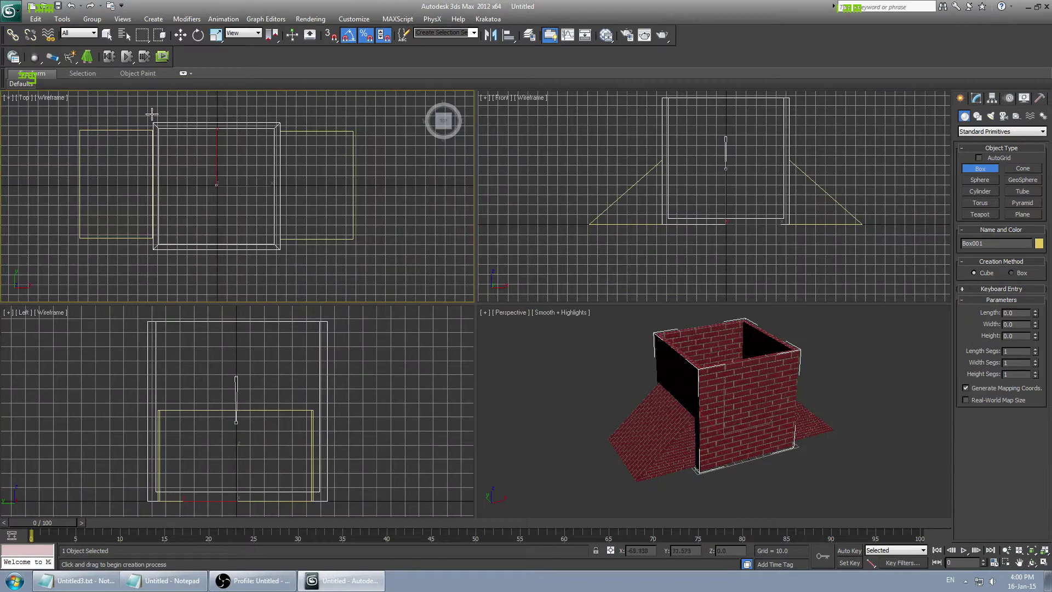
scroll(164, 140, "up", 3)
key("alt+w")
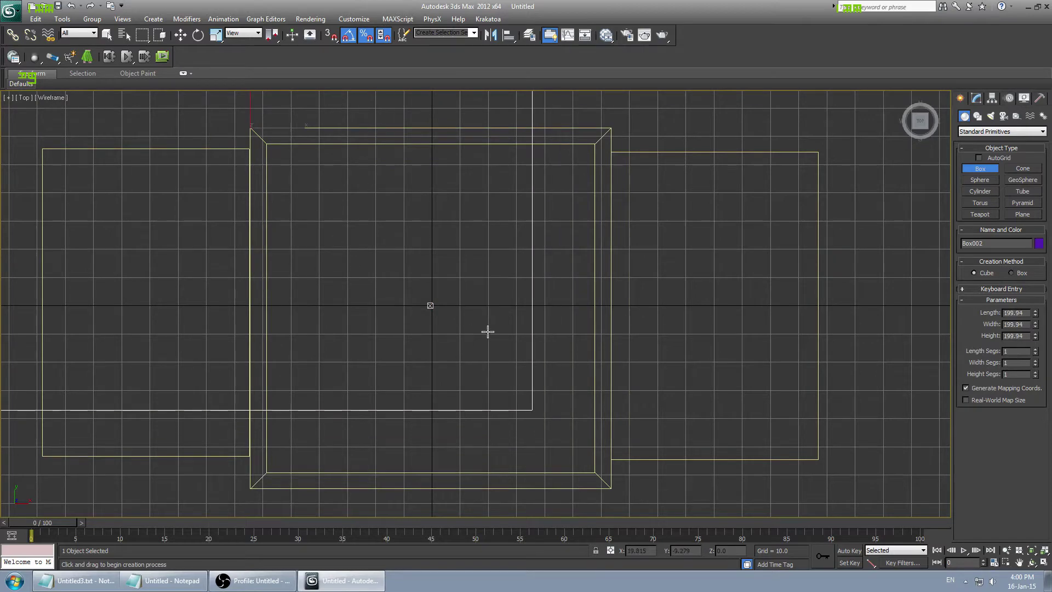
left_click(1020, 273)
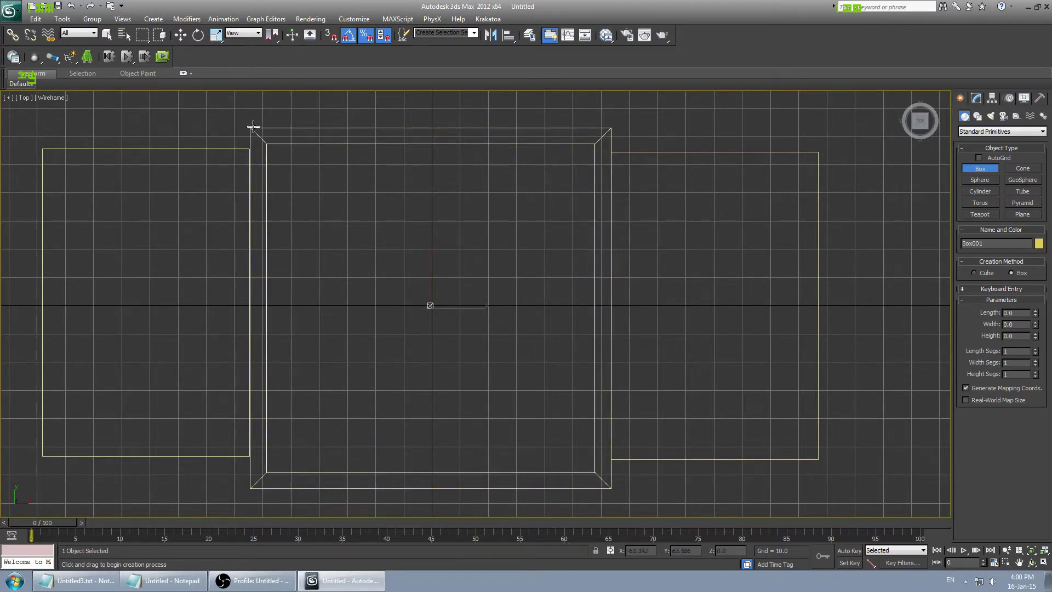
left_click_drag(250, 128, 611, 488)
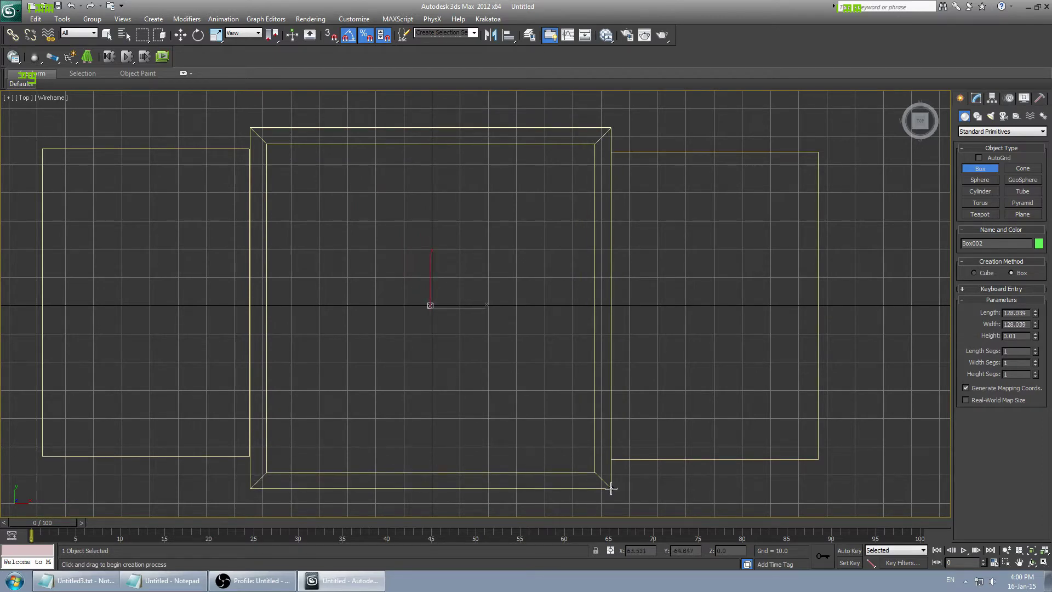
left_click(636, 449)
- Examine in the Front view how the new slab's top edge lines up with the hollow box's inner floor
key("alt+w")
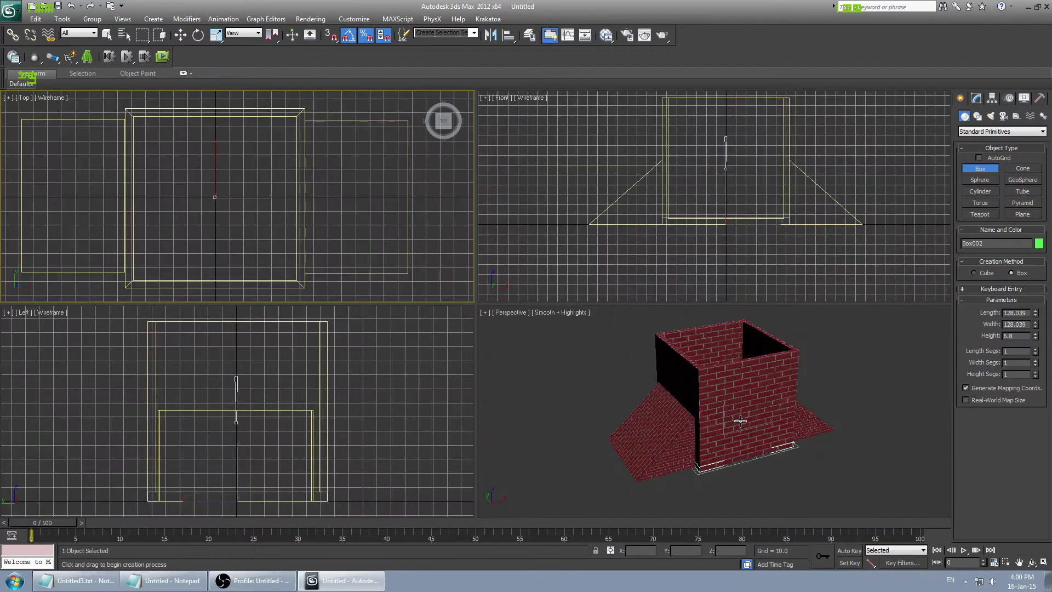
scroll(692, 219, "up", 4)
middle_click_drag(692, 219, 678, 181)
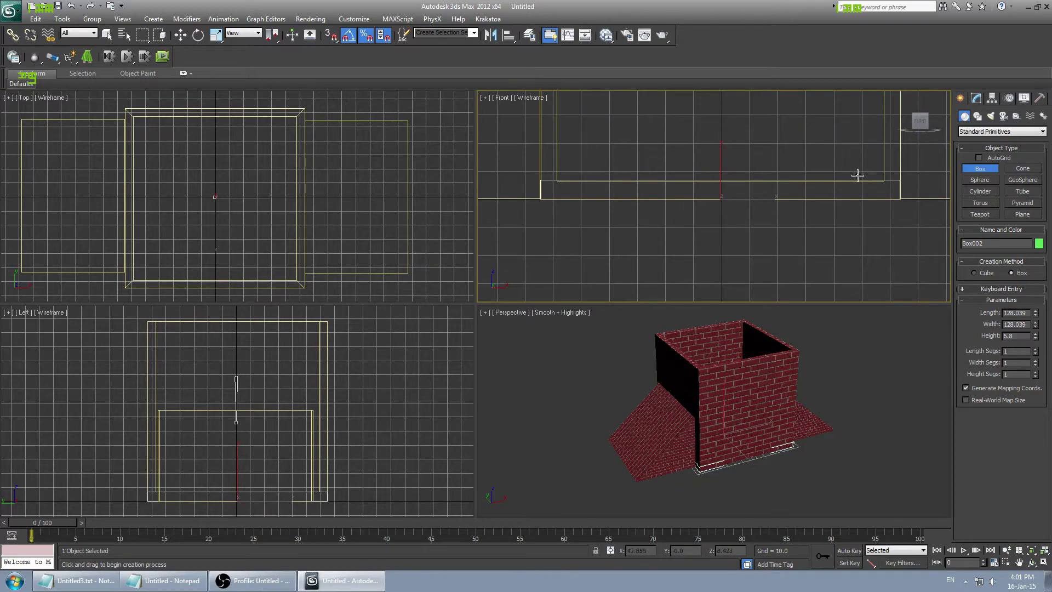
scroll(858, 176, "down", 1)
mouse_move(854, 172)
middle_mouse_down()
mouse_move(857, 185)
mouse_move(858, 167)
middle_mouse_up()
scroll(773, 173, "up", 2)
scroll(773, 173, "up", 1)
key("alt+w")
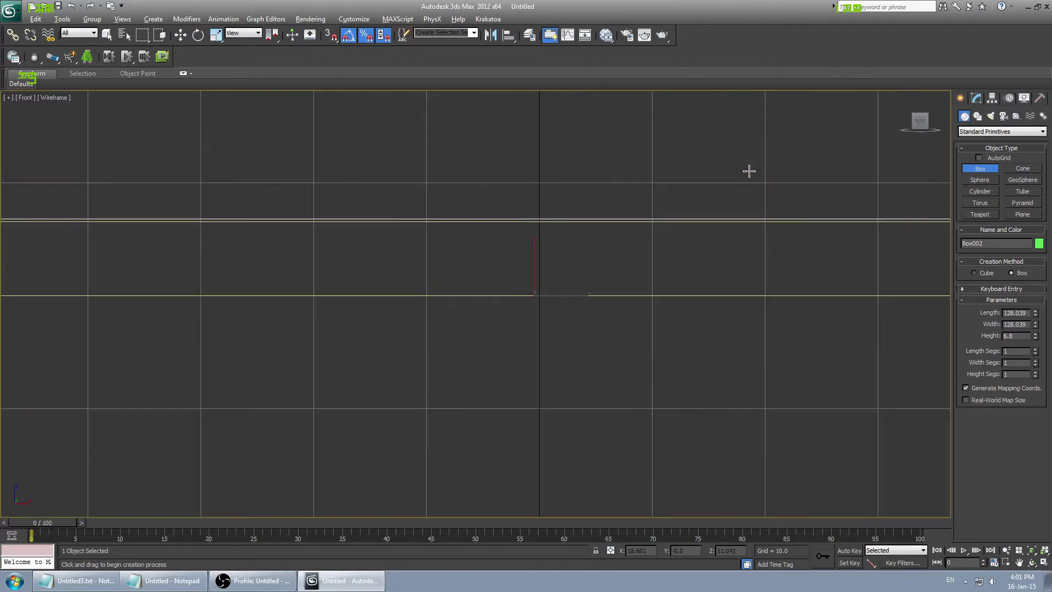
scroll(554, 244, "up", 1)
middle_click_drag(554, 244, 362, 290)
scroll(481, 274, "down", 2)
scroll(286, 298, "up", 2)
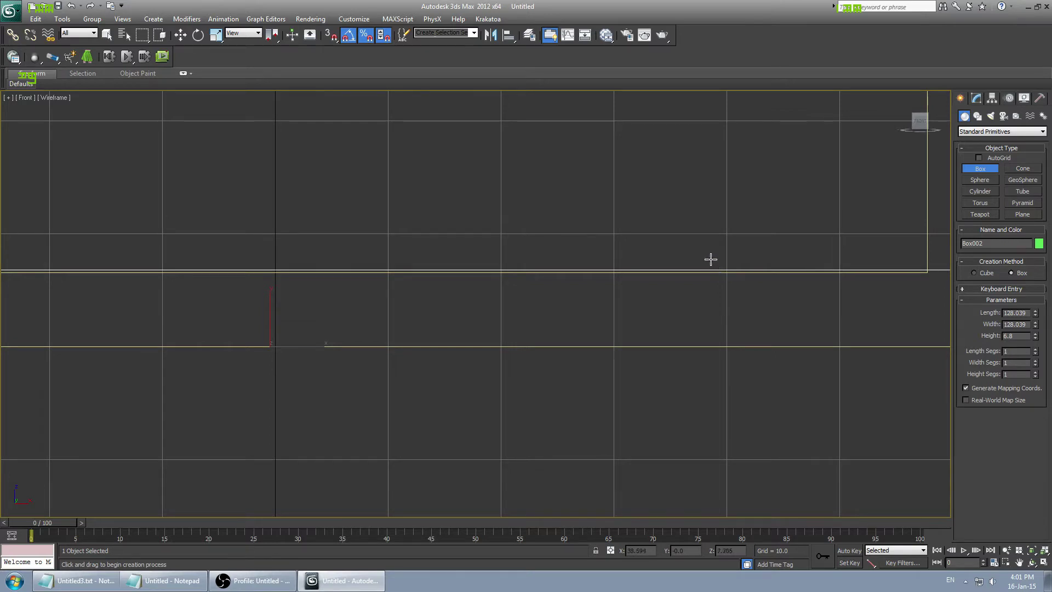
middle_click_drag(659, 225, 664, 276)
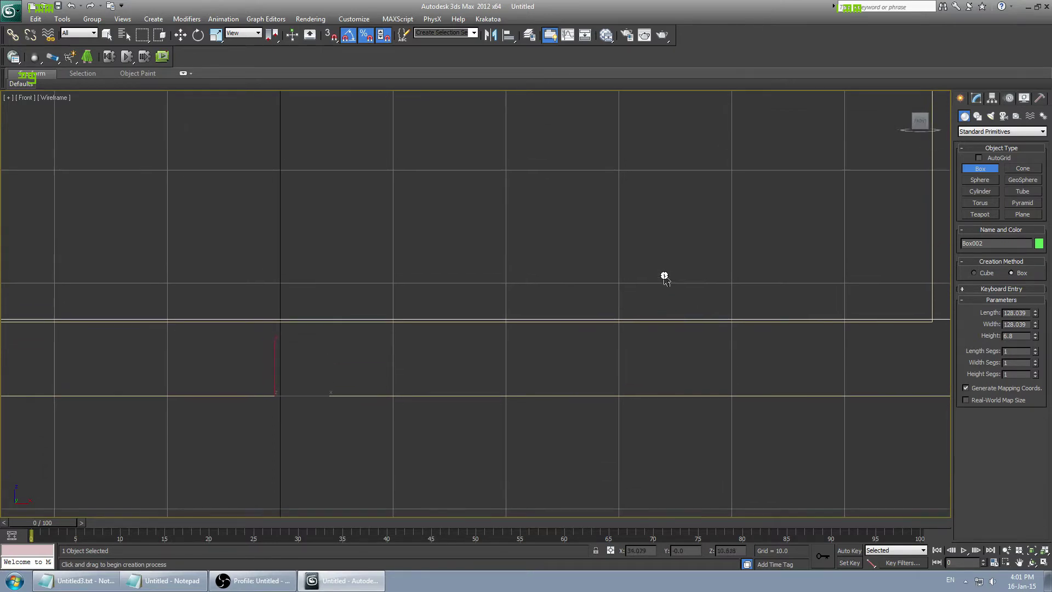
- Recheck in the Front view how the base slab fits the hollow box's floor, keeping the Box primitive active
scroll(669, 295, "down", 5)
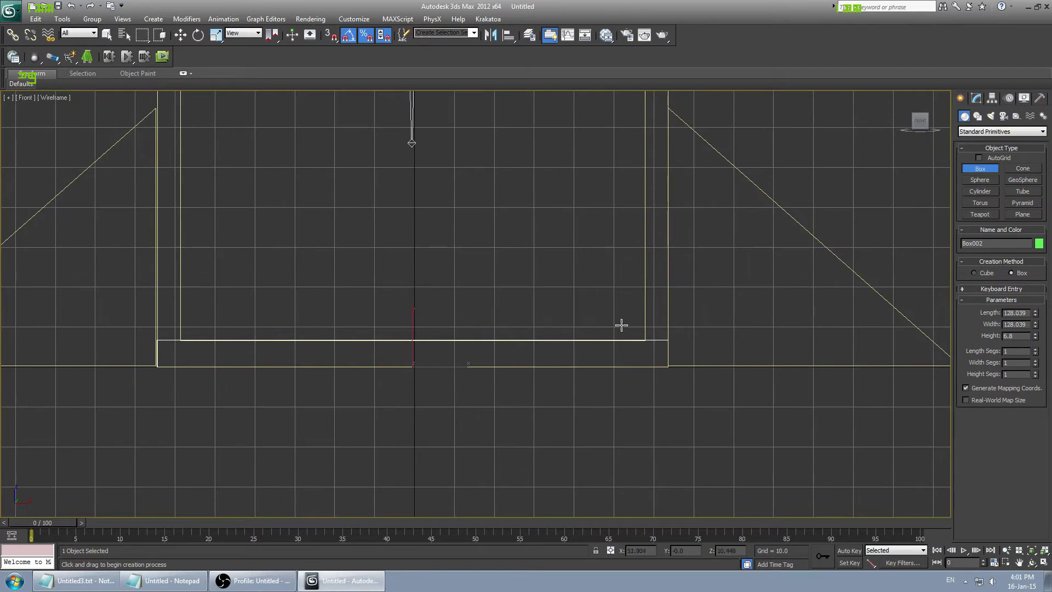
scroll(621, 325, "up", 5)
left_click(989, 191)
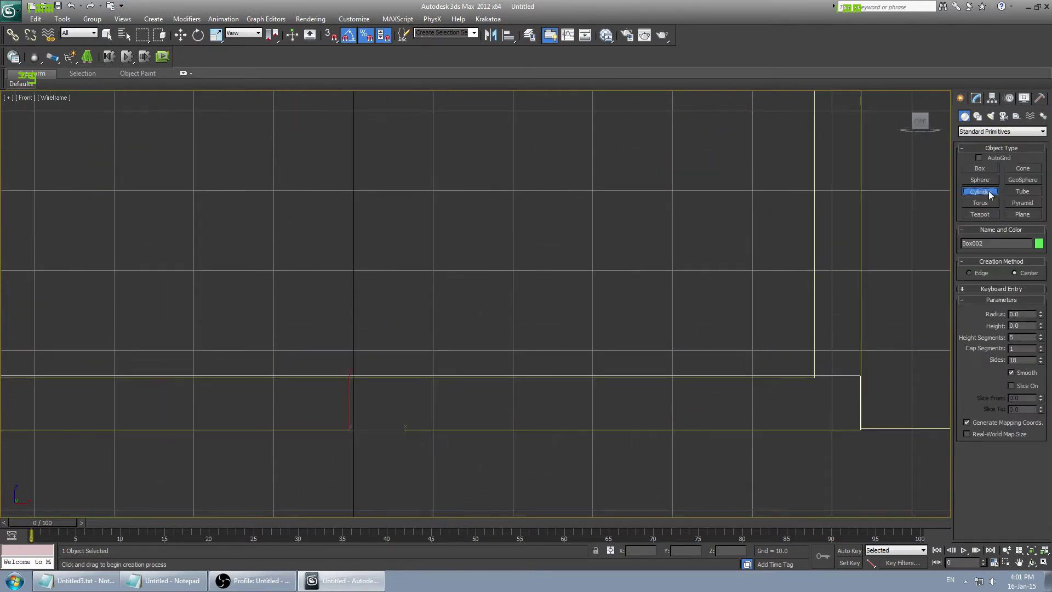
left_click(980, 169)
middle_click_drag(735, 319, 690, 256)
scroll(479, 310, "up", 5)
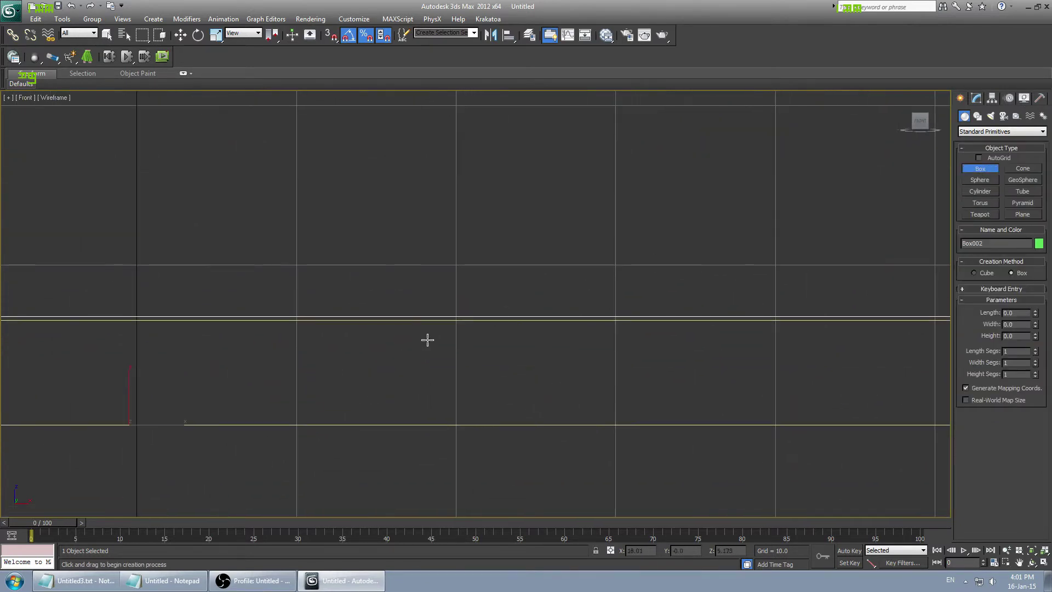
scroll(747, 301, "down", 10)
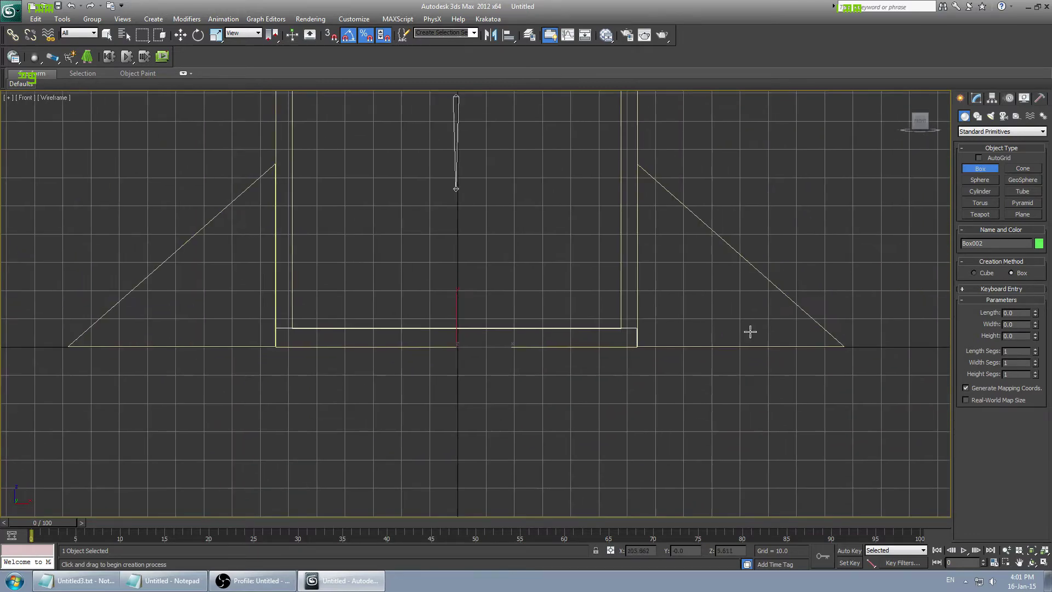
middle_click_drag(614, 244, 611, 314)
- In the Top view, draw a box over the hollow box's back wall, about 128 wide, 6 long and 15 high
key("alt+w")
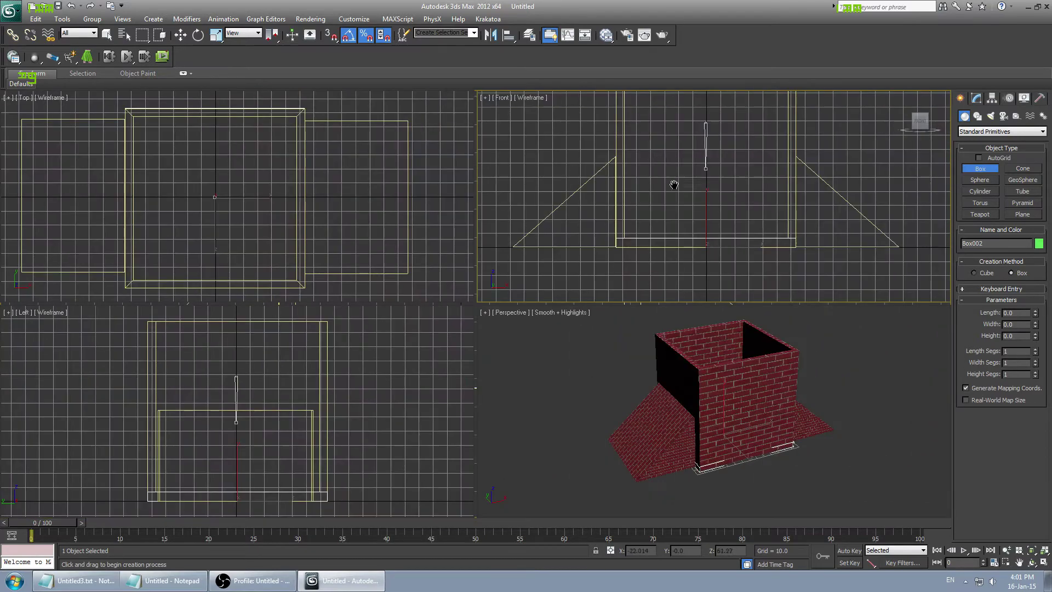
middle_click_drag(674, 183, 674, 236)
middle_click_drag(238, 165, 243, 180)
key("alt+w")
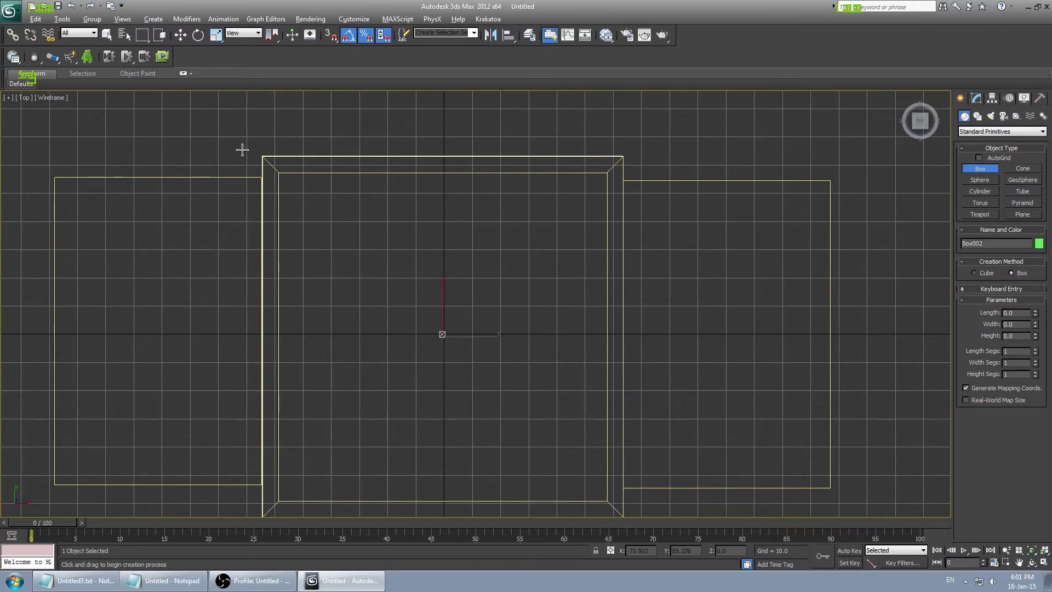
left_click_drag(261, 156, 624, 173)
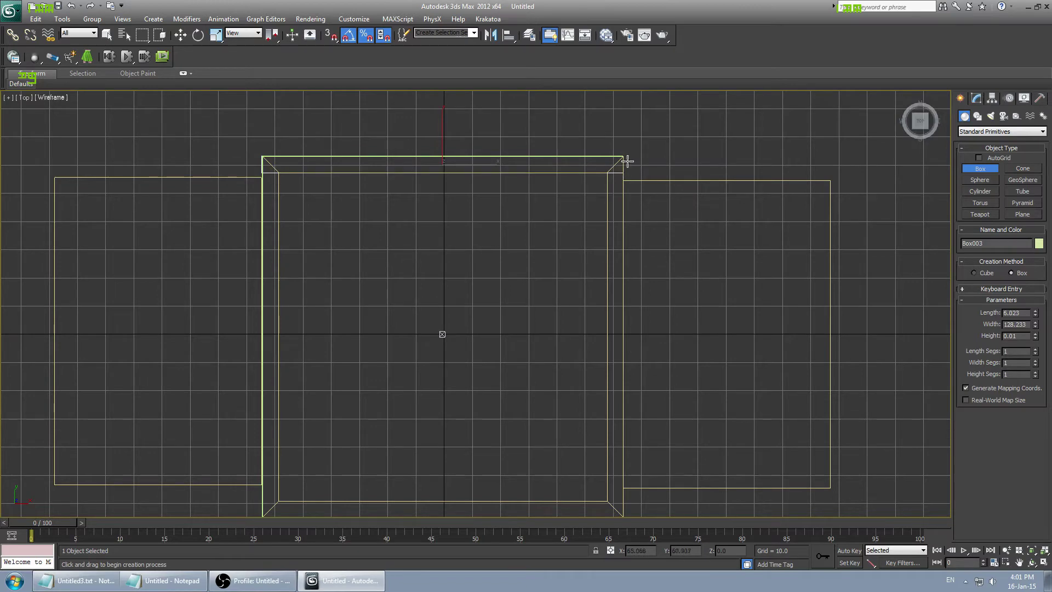
left_click(625, 130)
- In the Front view, raise the back wall slab's height to about 128, matching the hollow box's top edge
key("alt+w")
key("alt+w")
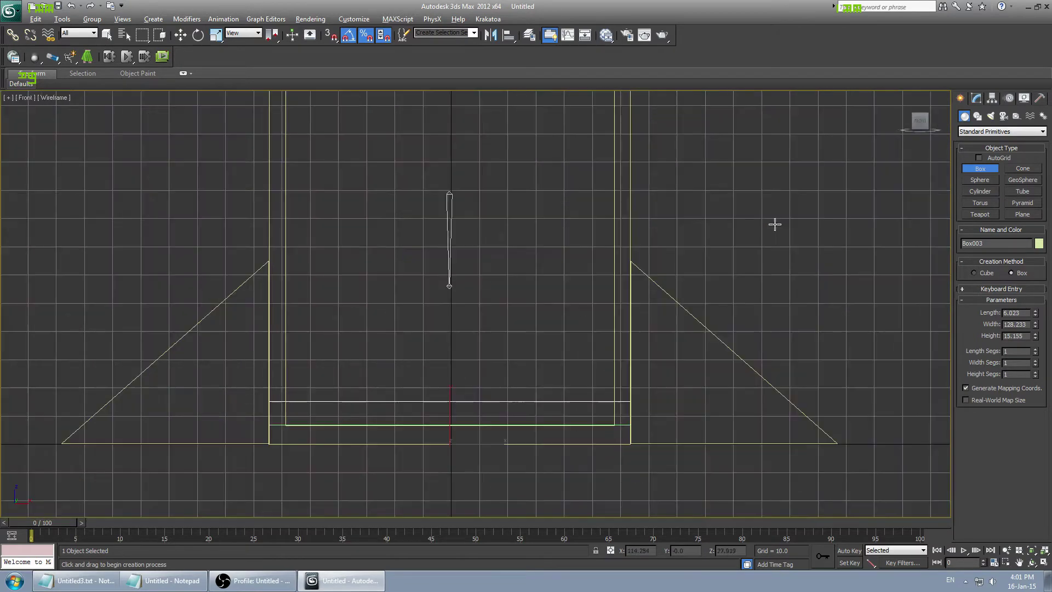
middle_click_drag(827, 301, 833, 350)
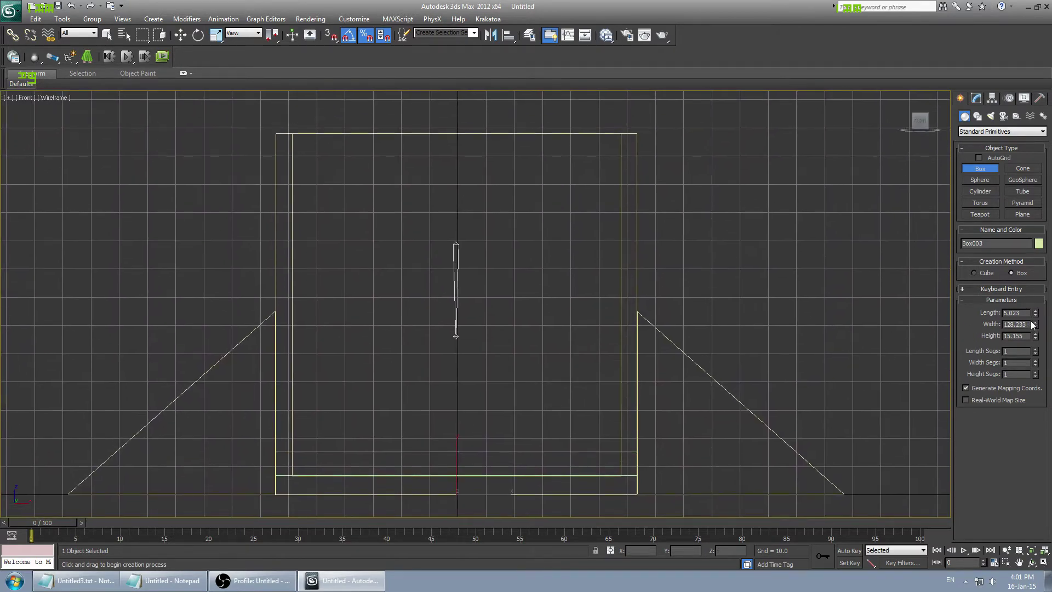
left_click_drag(1036, 315, 1031, 274)
key("ctrl+z")
left_click_drag(1036, 335, 970, 513)
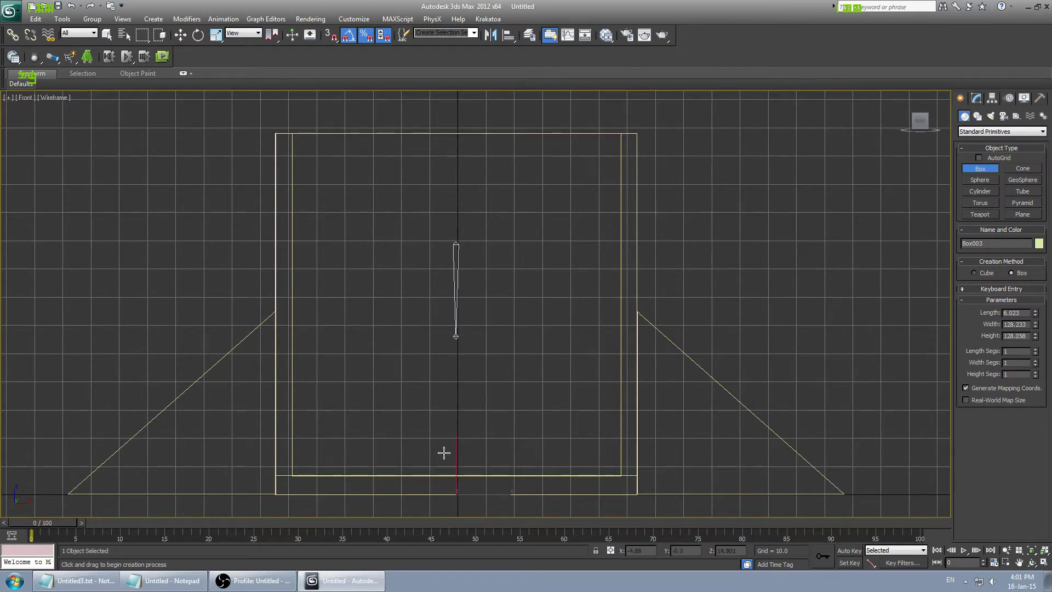
middle_click_drag(442, 428, 485, 249)
scroll(485, 248, "up", 5)
scroll(485, 253, "down", 5)
- In the Top view, clone the back wall slab onto the opposite front wall as one independent copy
key("w")
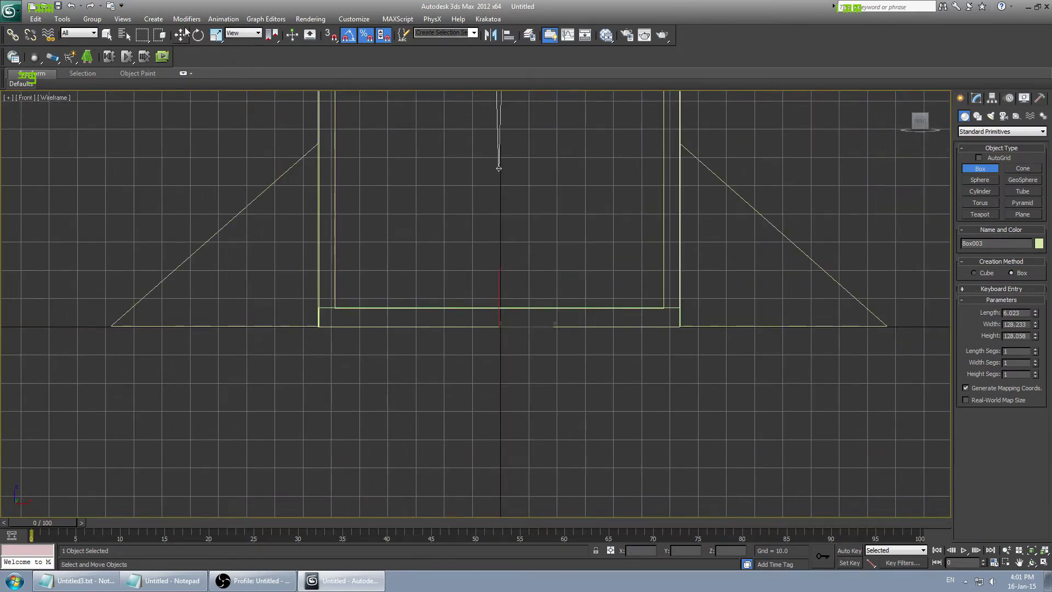
key("alt+w")
right_click(314, 211)
key("alt+w")
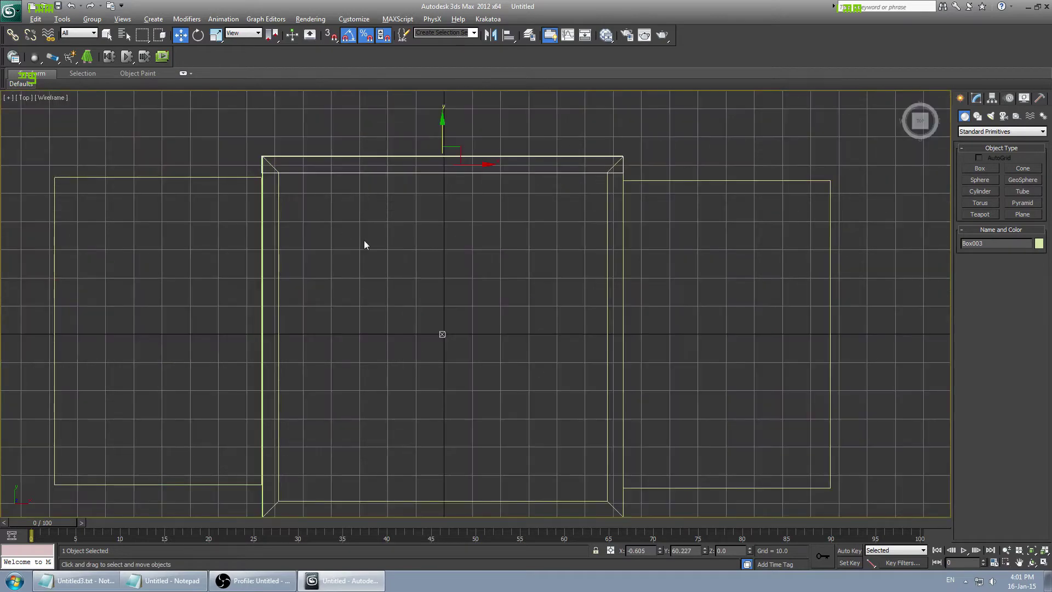
left_click_drag(449, 156, 436, 401, "shift")
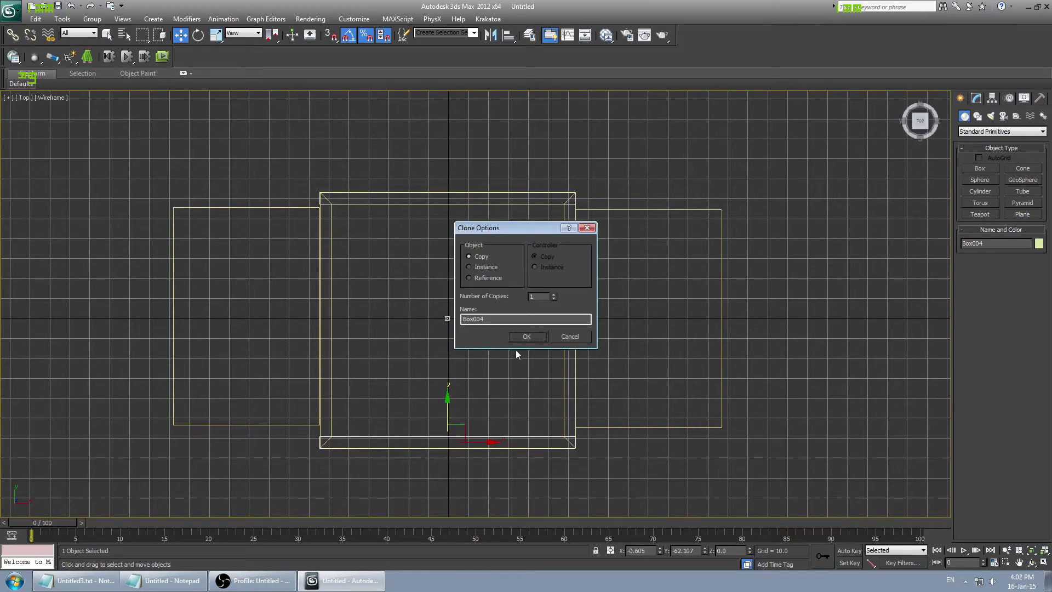
left_click(517, 335)
- Select the front and back wall slabs and clone them rotated 90 degrees about the vertical axis for the two side walls
left_click(437, 205, "ctrl")
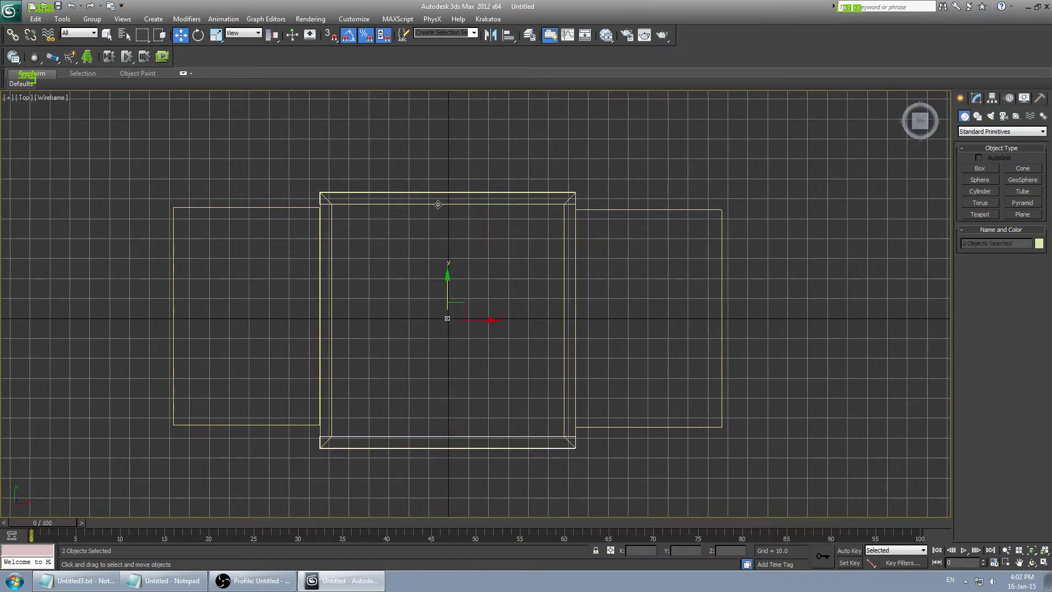
left_click(198, 35)
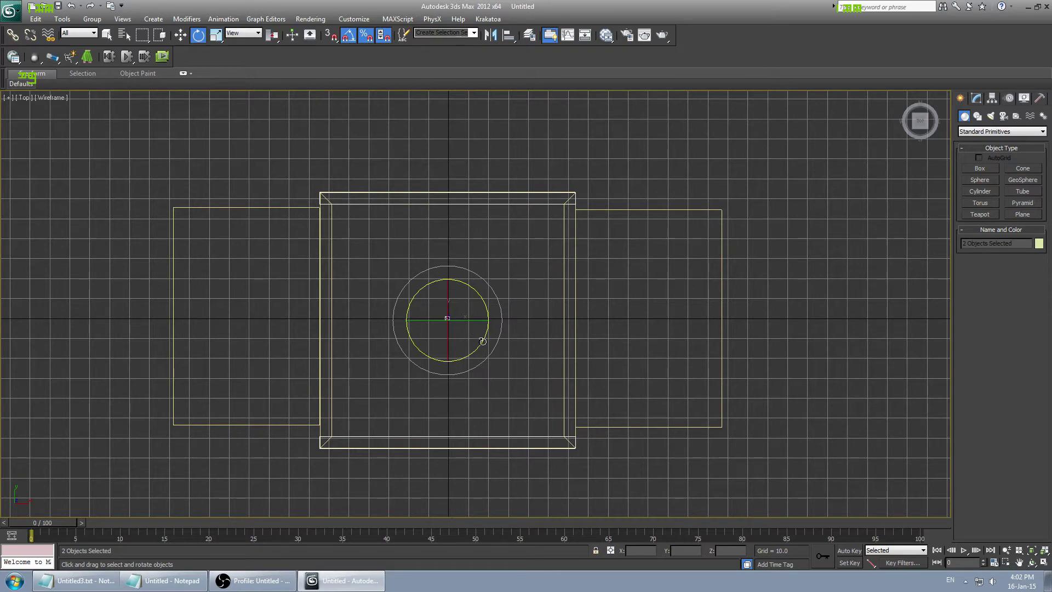
mouse_move(482, 341)
left_mouse_down()
mouse_move(419, 356)
mouse_move(378, 329)
mouse_move(396, 347)
left_mouse_up()
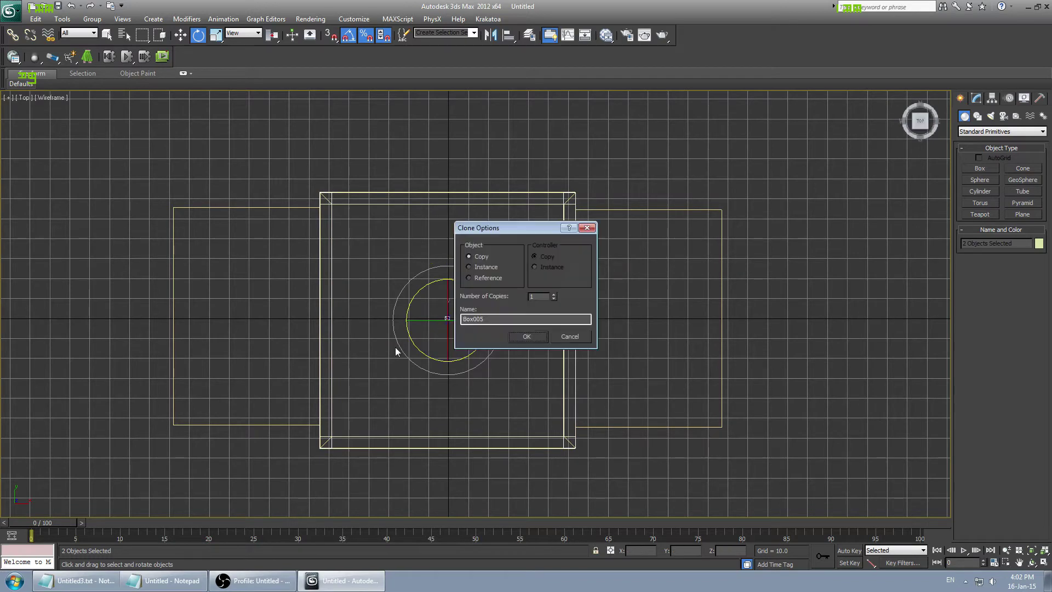
left_click(519, 338)
- Select the original hollow box in the Perspective view and delete it, keeping the new collision slabs
key("alt+w")
right_click(580, 321)
key("alt+w")
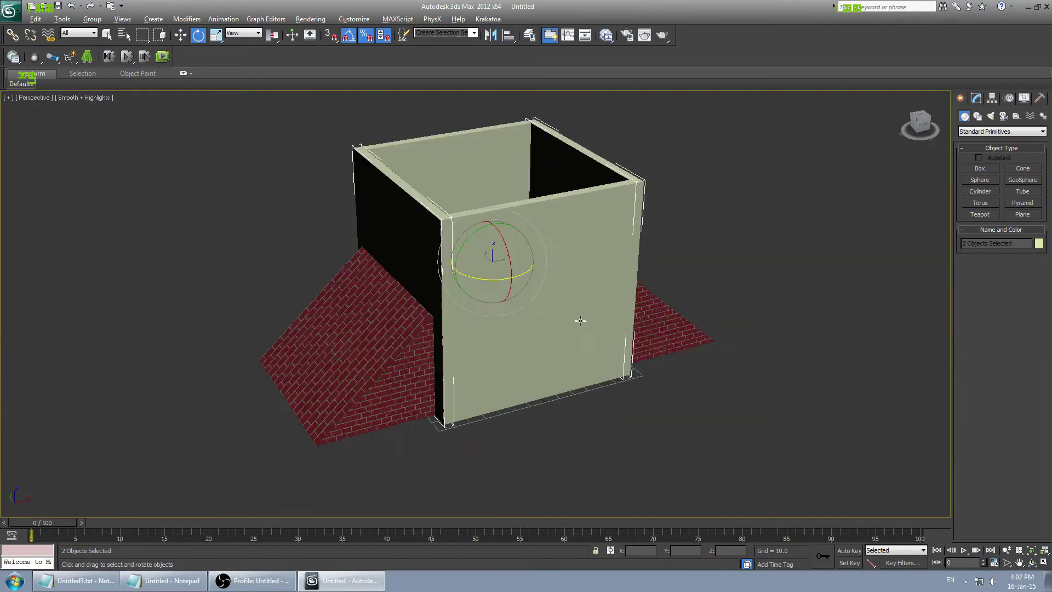
middle_click_drag(580, 321, 562, 353, "alt")
left_click(511, 283)
left_click(511, 283)
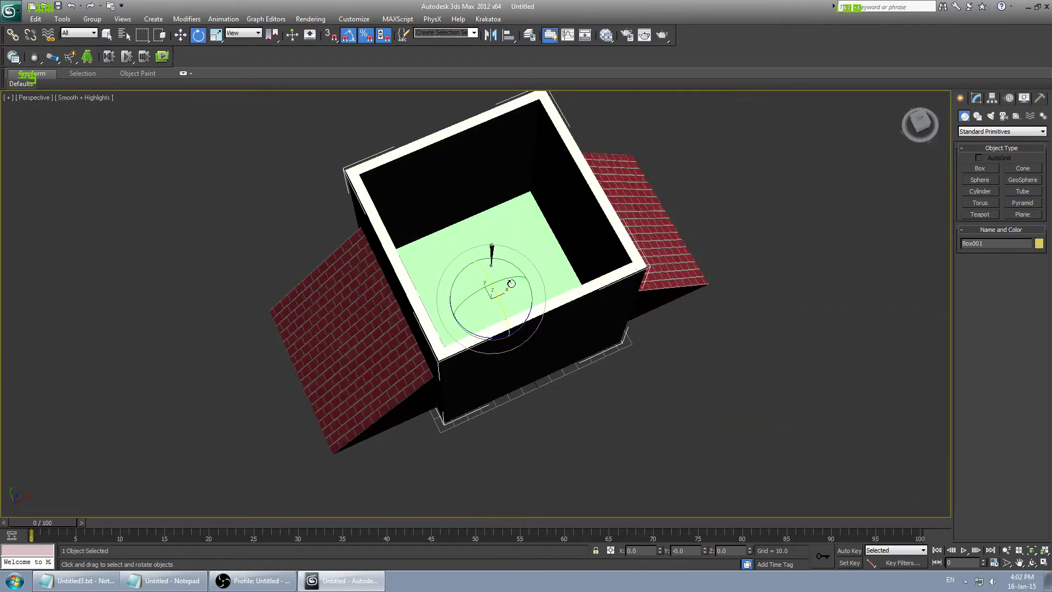
left_click(543, 246)
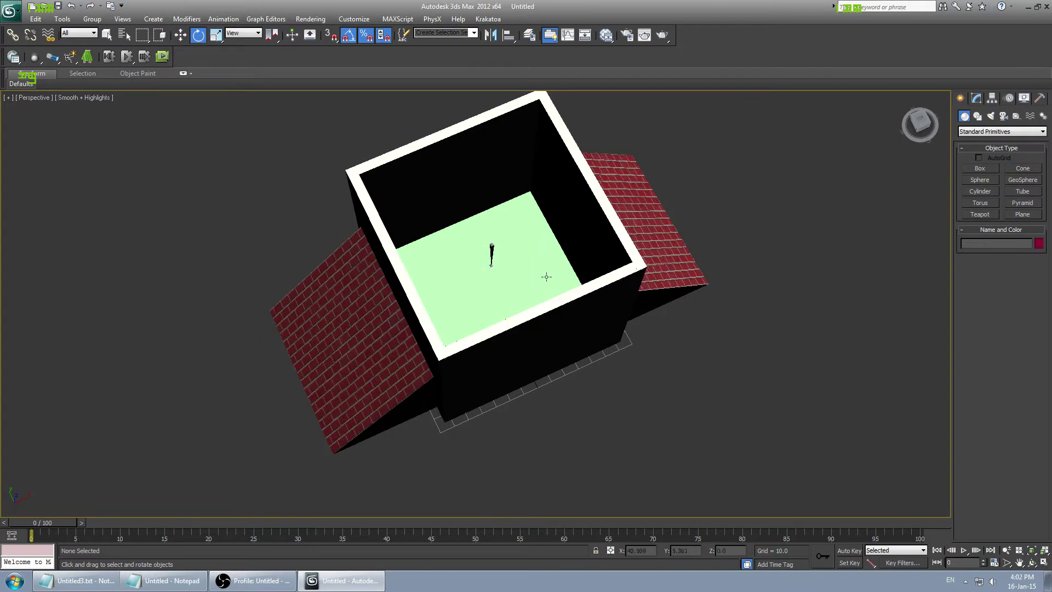
middle_click_drag(545, 277, 554, 298, "alt")
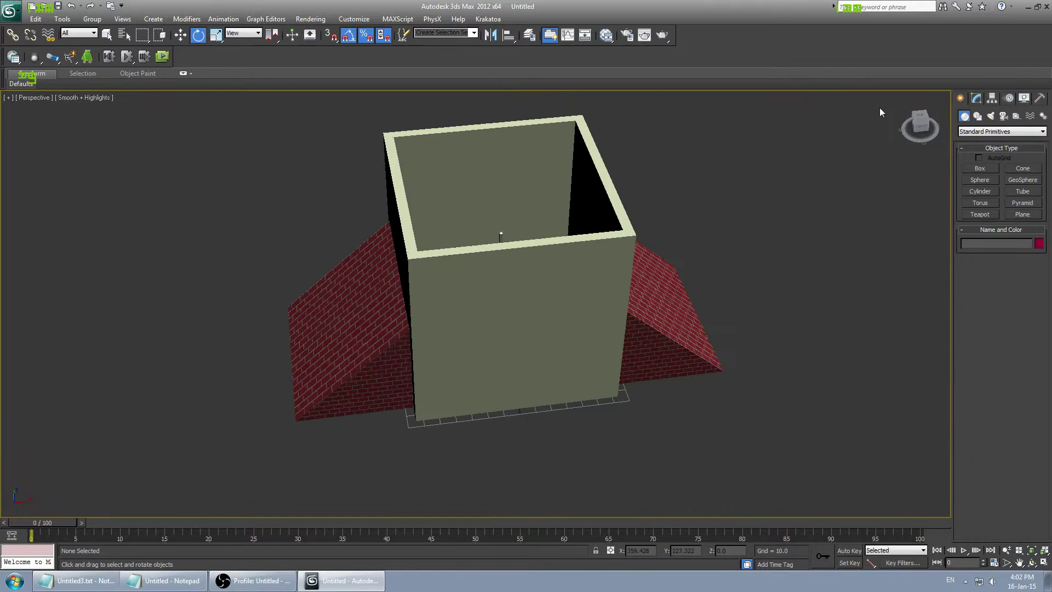
- Select the front wall slab, review the collision and smoothing-group steps in the Notepad checklist, and return to 3ds Max
left_click(976, 98)
left_click(961, 98)
left_click(485, 312)
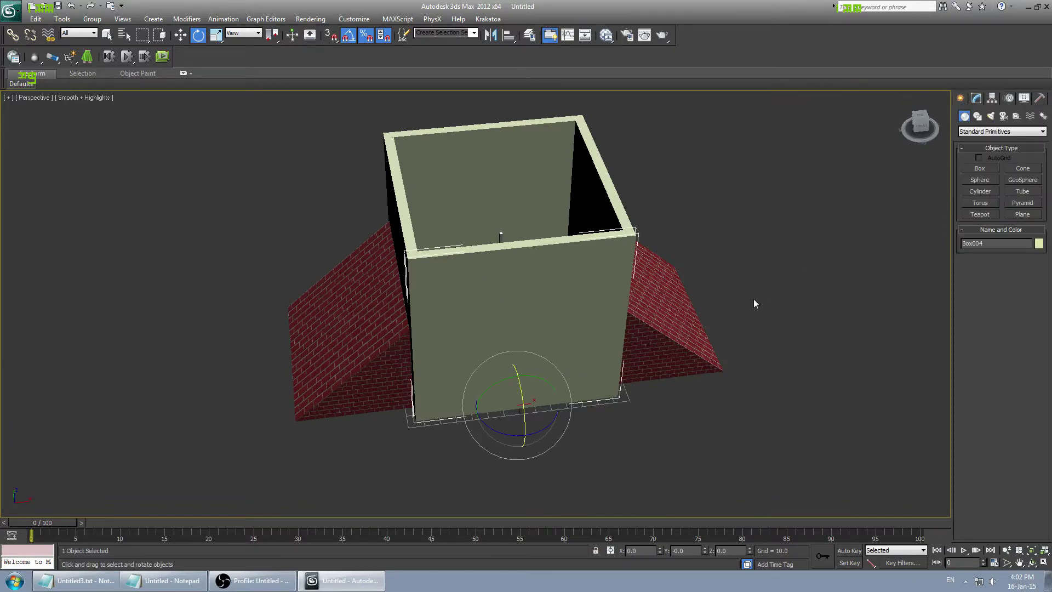
left_click(1028, 7)
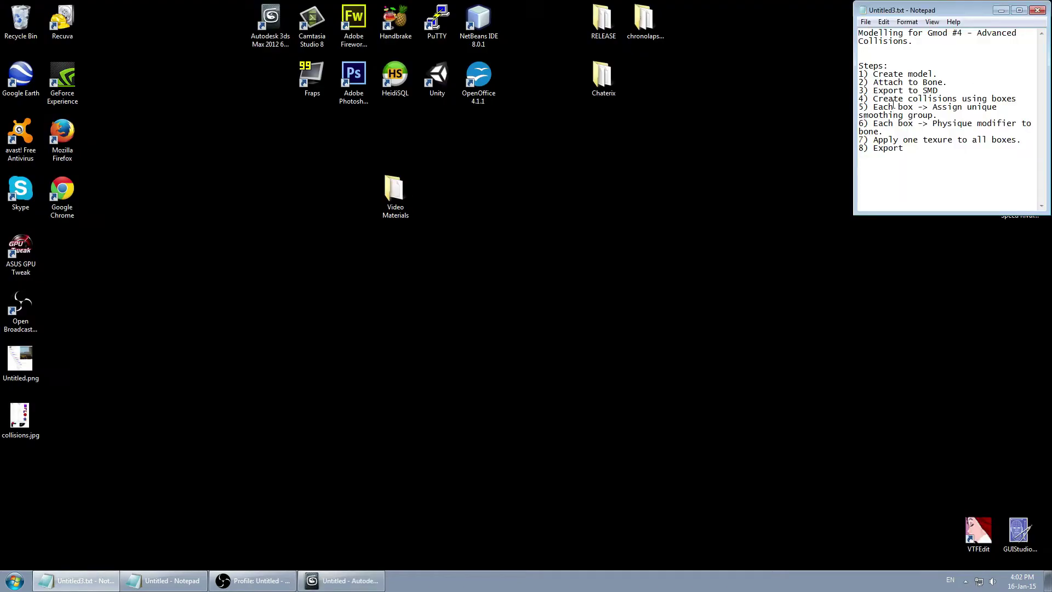
left_click_drag(893, 104, 940, 99)
left_click(958, 111)
left_click(340, 580)
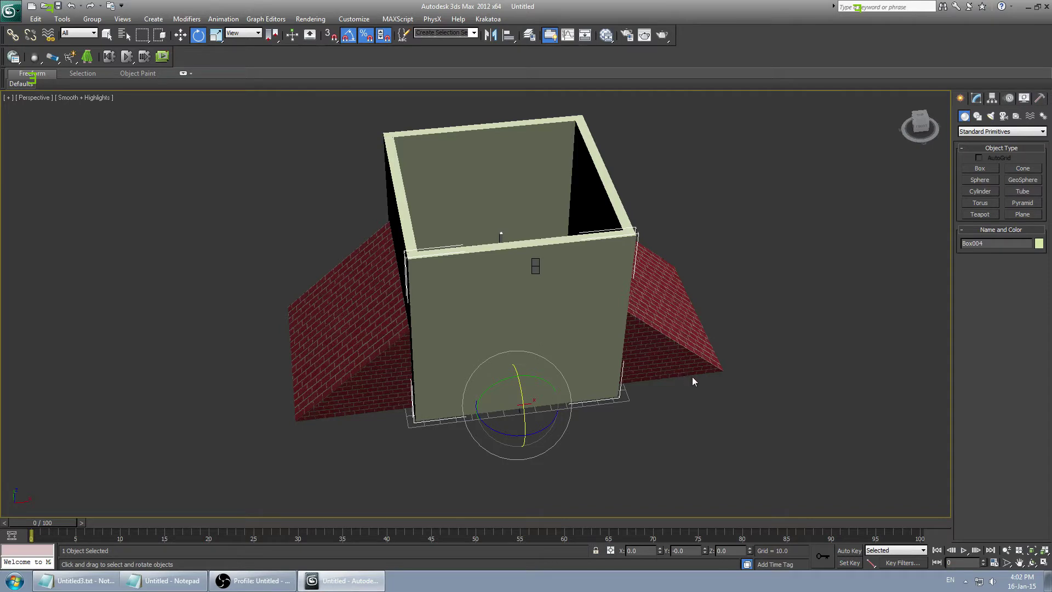
- Select the front wall slab's whole element and assign it its own single smoothing group
left_click(976, 98)
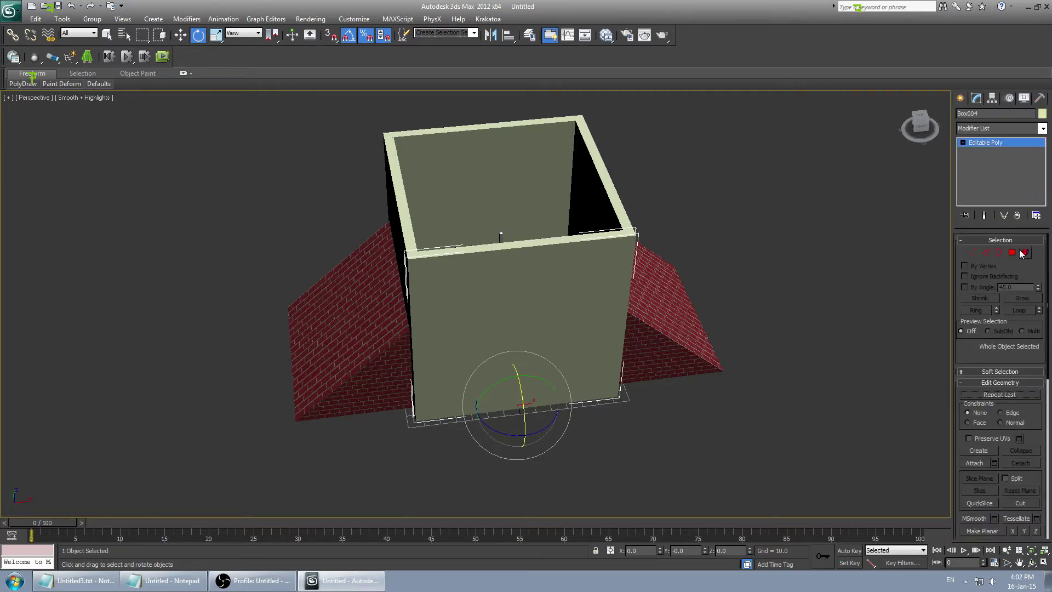
left_click(1024, 253)
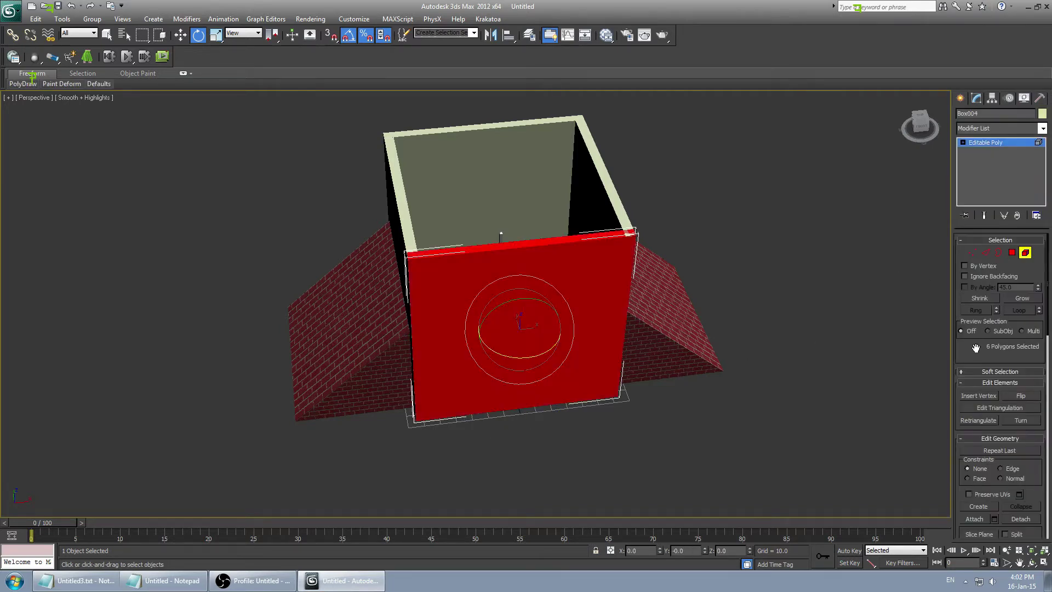
scroll(976, 349, "down", 10)
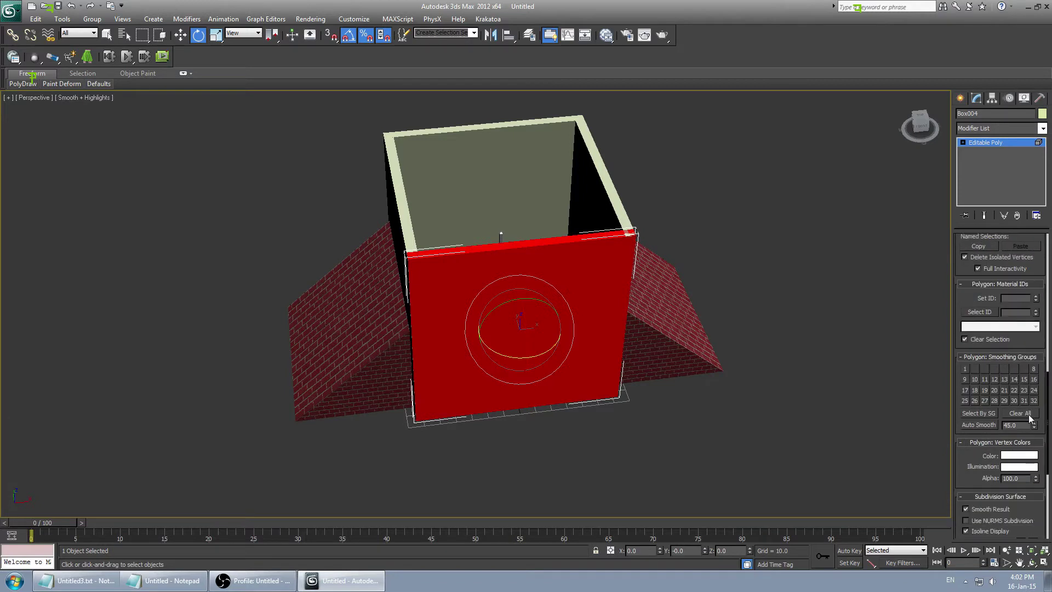
- Clear all smoothing groups on the right wall slab's element and assign it smoothing group 2
left_click(960, 98)
left_click(598, 182)
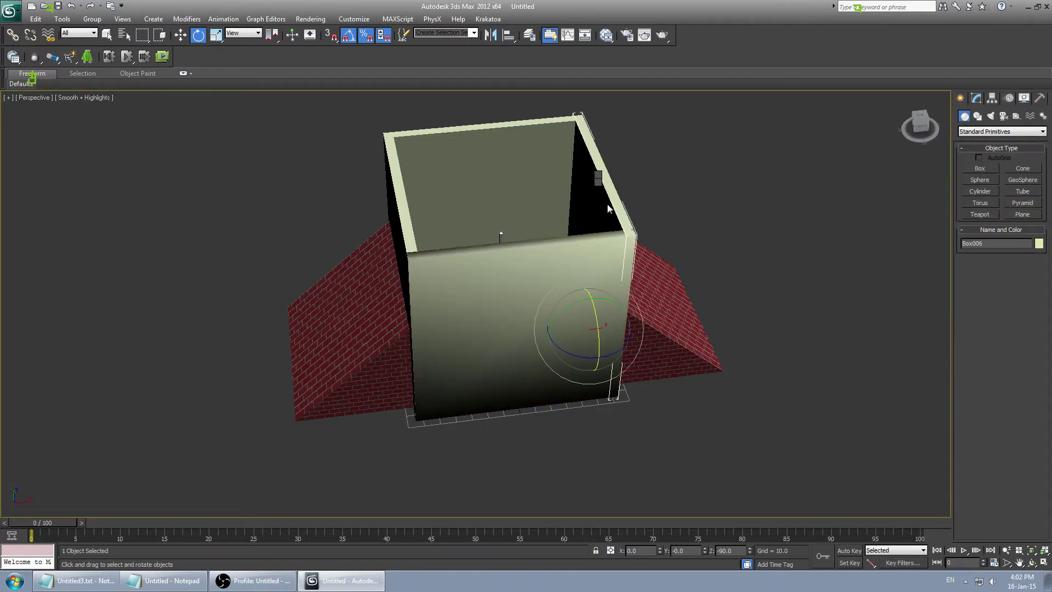
left_click(976, 98)
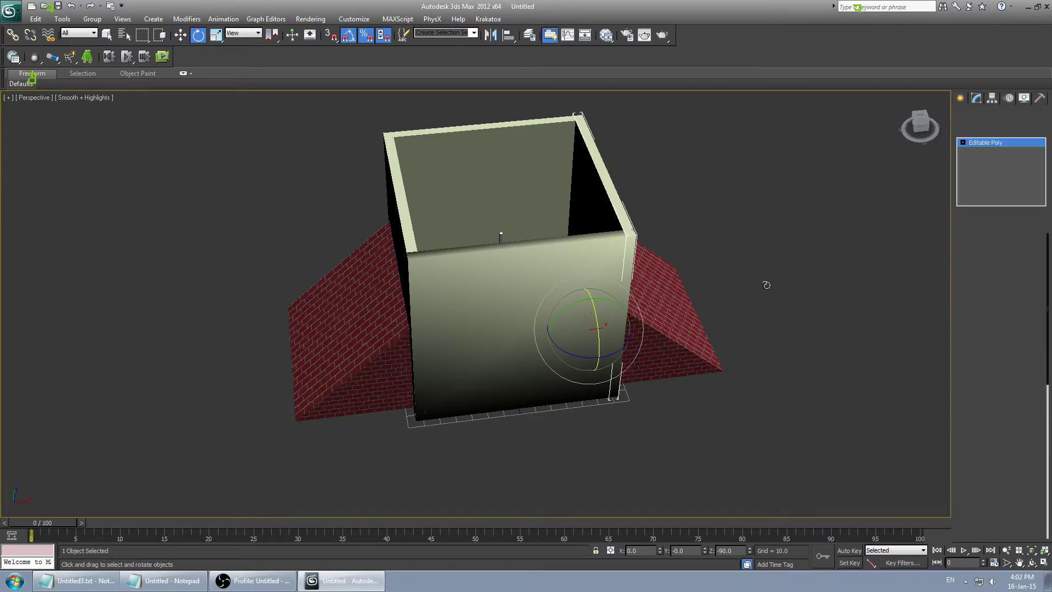
left_click(1025, 252)
scroll(1028, 310, "down", 10)
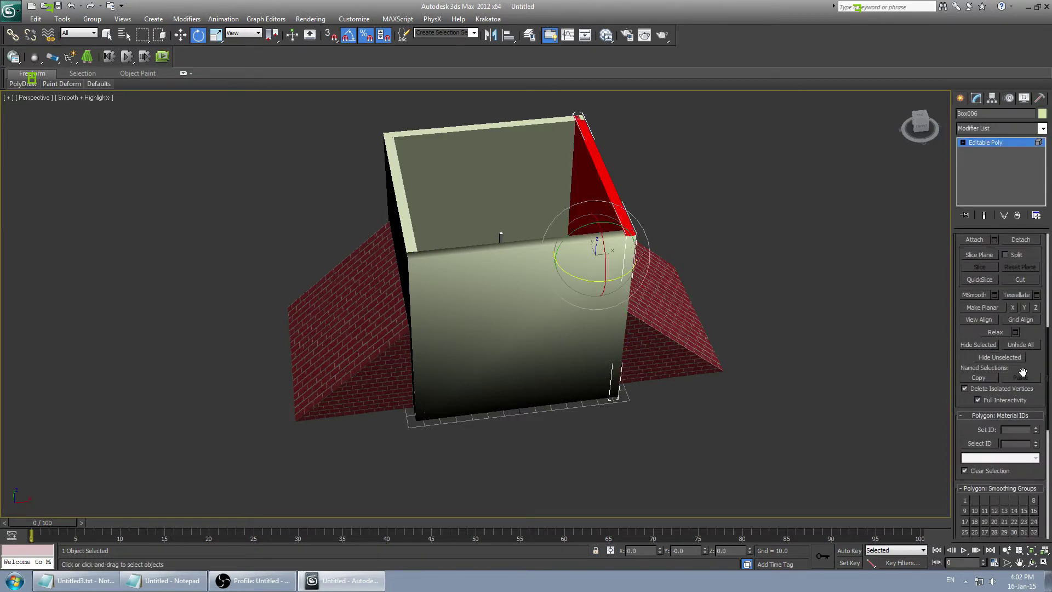
left_click(1016, 446)
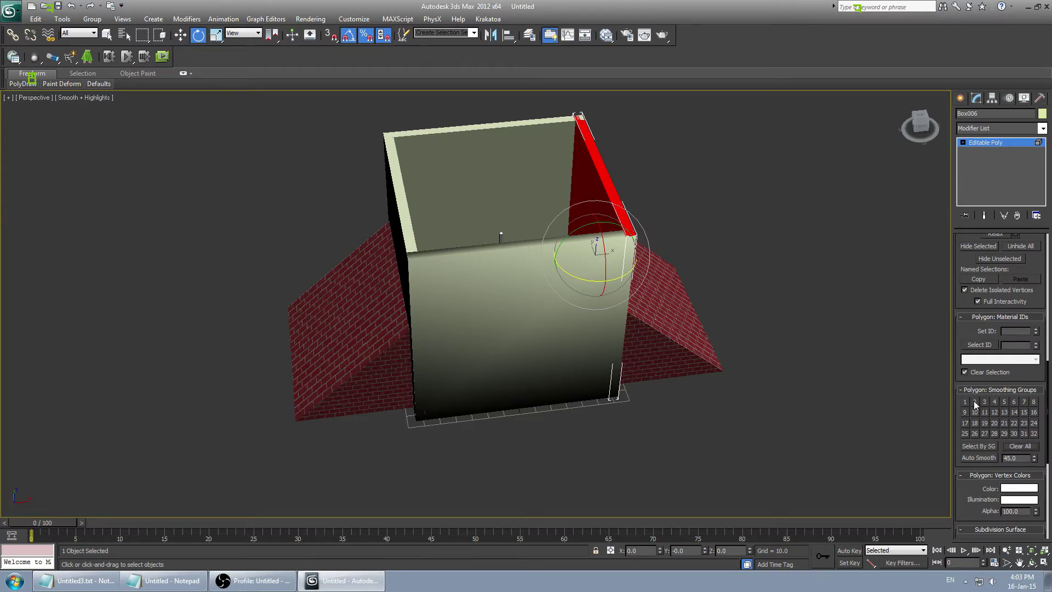
left_click(974, 401)
- Select the back wall slab's whole element and replace its smoothing groups with group 3
left_click(522, 149)
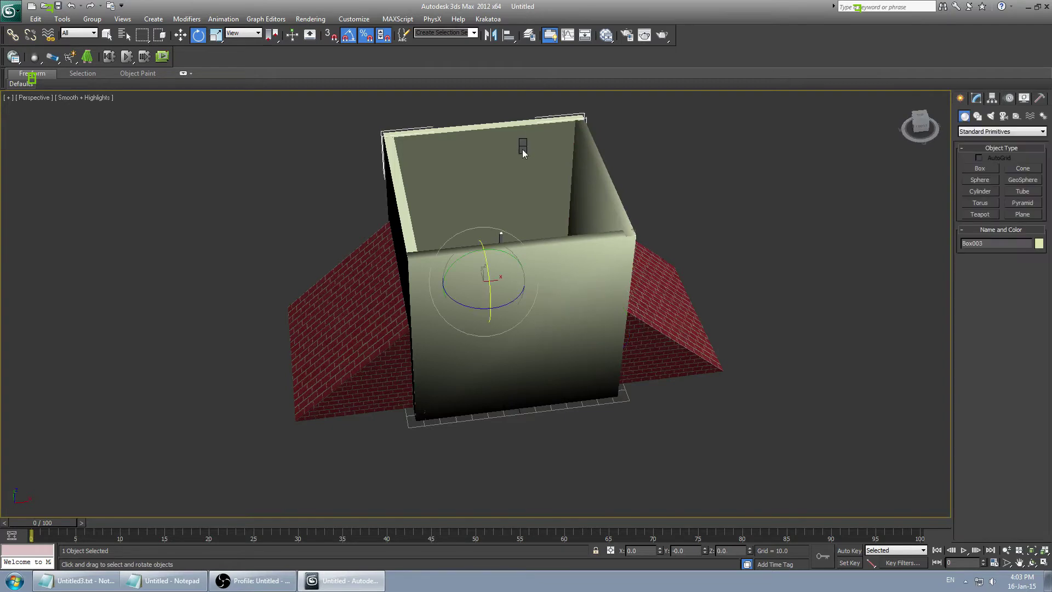
left_click(977, 98)
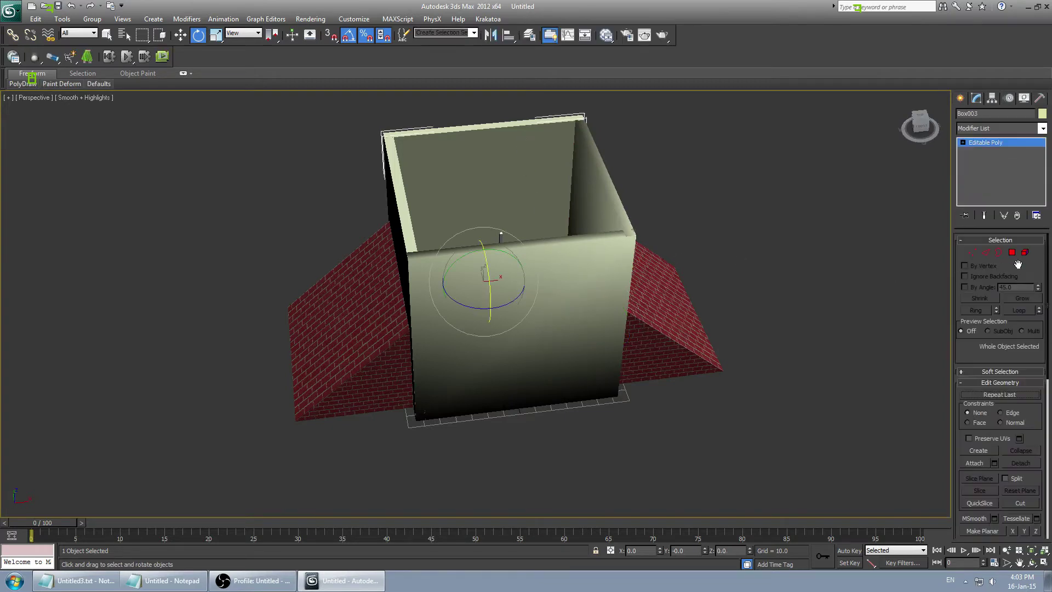
left_click(1025, 252)
scroll(971, 349, "down", 10)
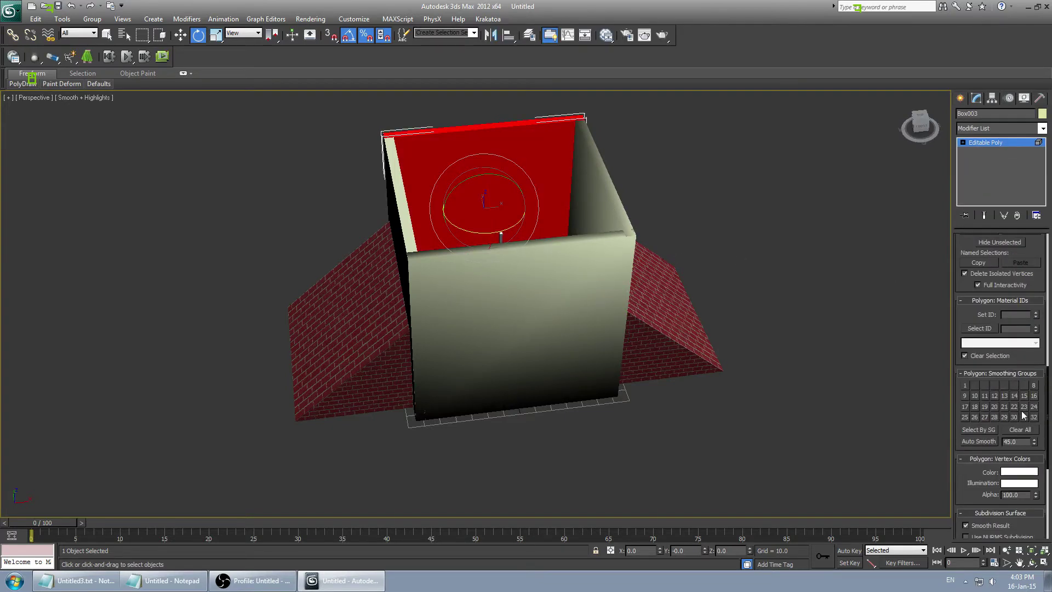
left_click(984, 386)
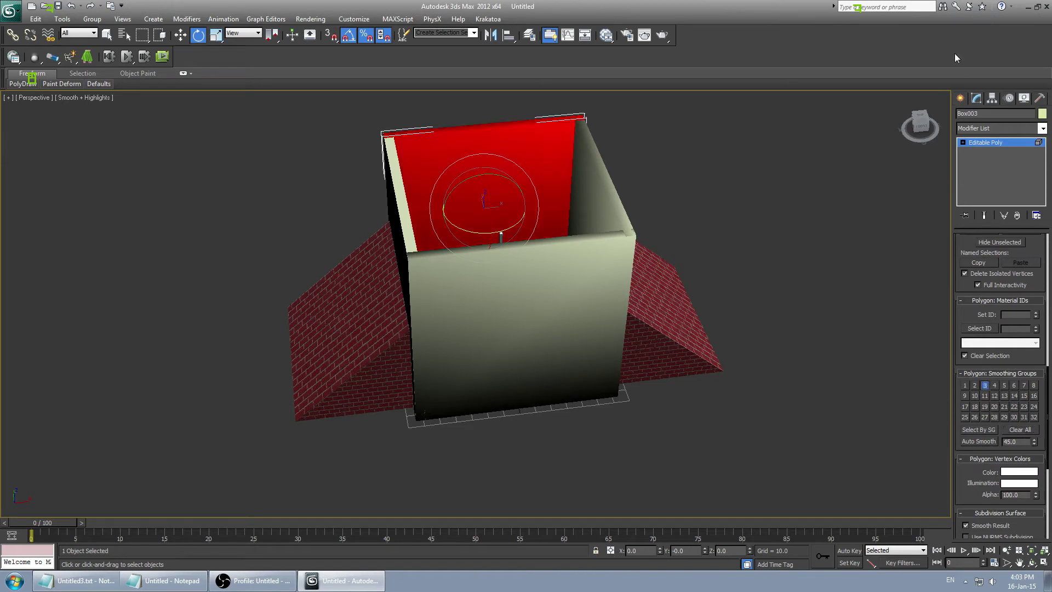
- Select the left wall slab's whole element and assign it smoothing group 4 as its only group
left_click(960, 98)
left_click(398, 206)
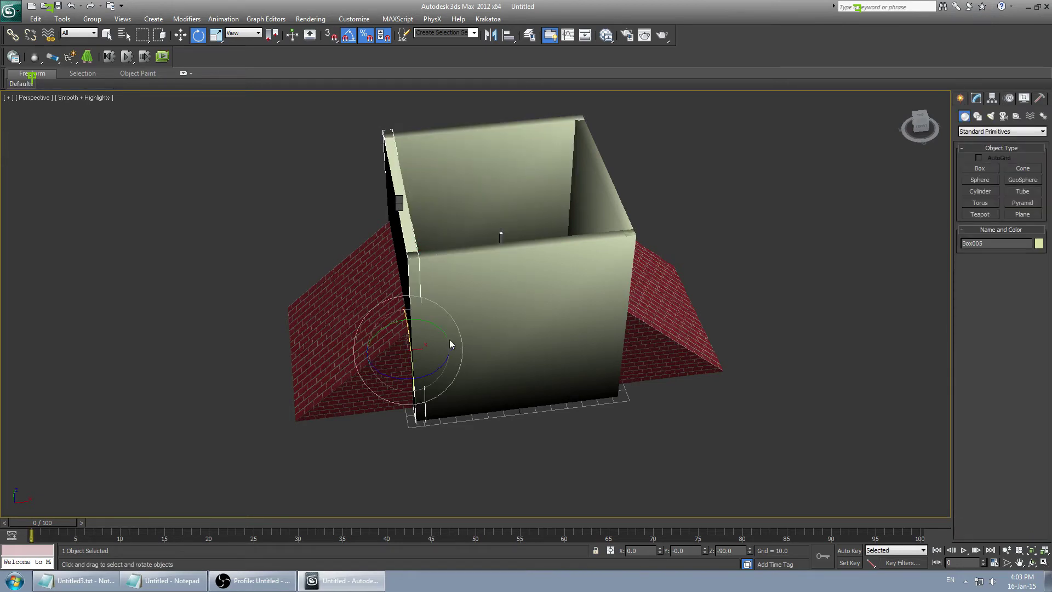
left_click(976, 98)
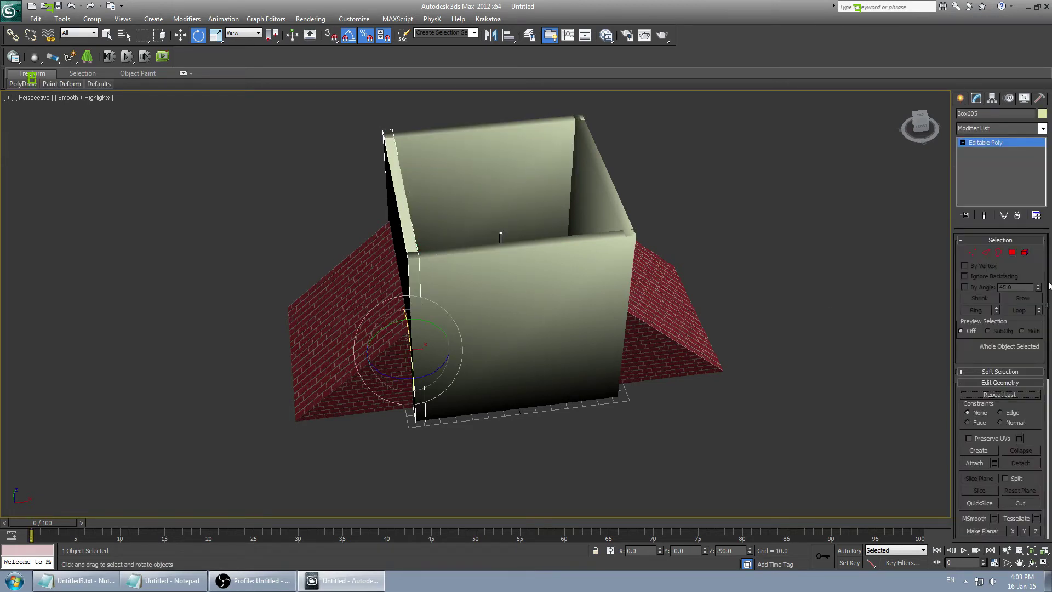
left_click(1029, 251)
scroll(1019, 356, "down", 10)
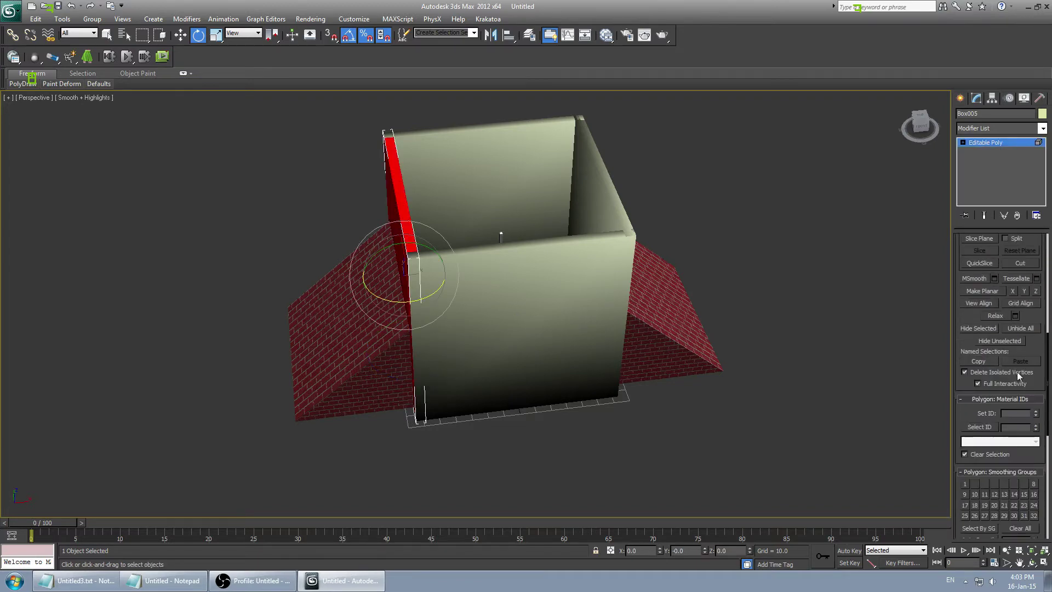
left_click(994, 336)
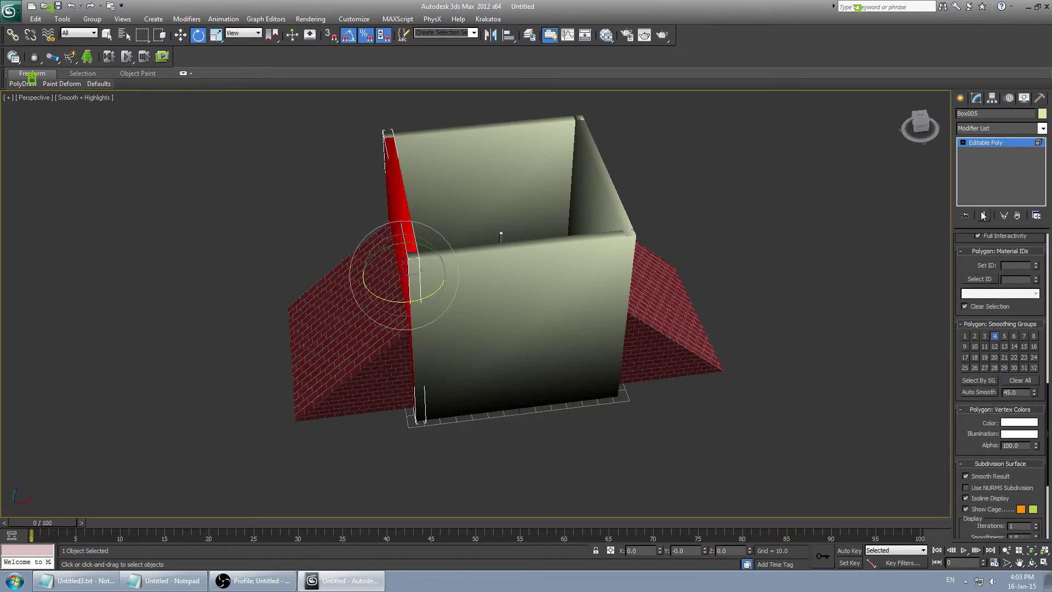
left_click(961, 98)
- Select the green floor slab's whole element and replace its smoothing groups with group 5
middle_click_drag(611, 254, 589, 321, "alt")
left_click(566, 258)
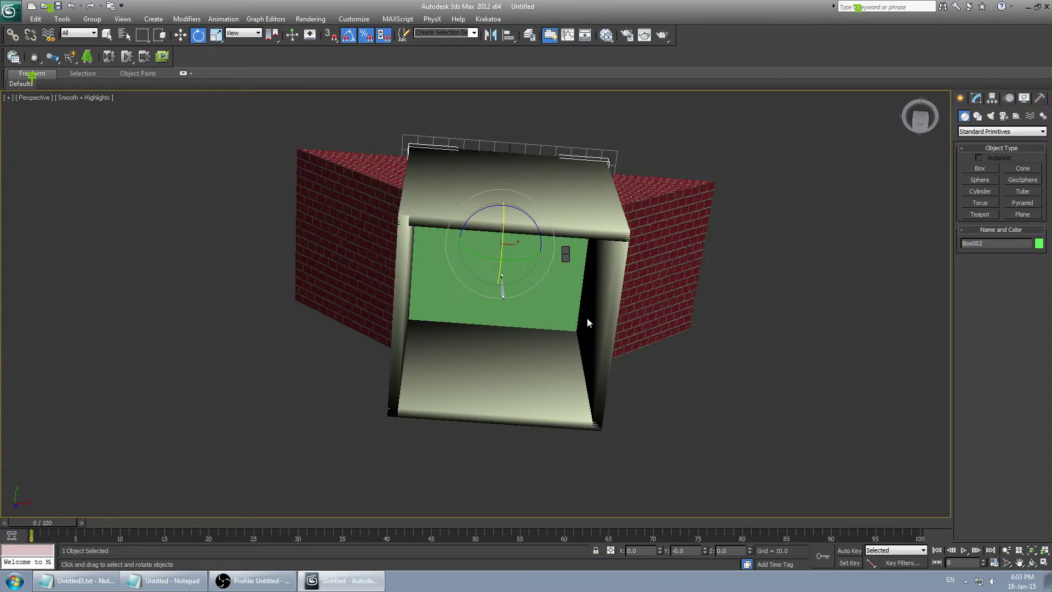
left_click(976, 98)
left_click(1023, 252)
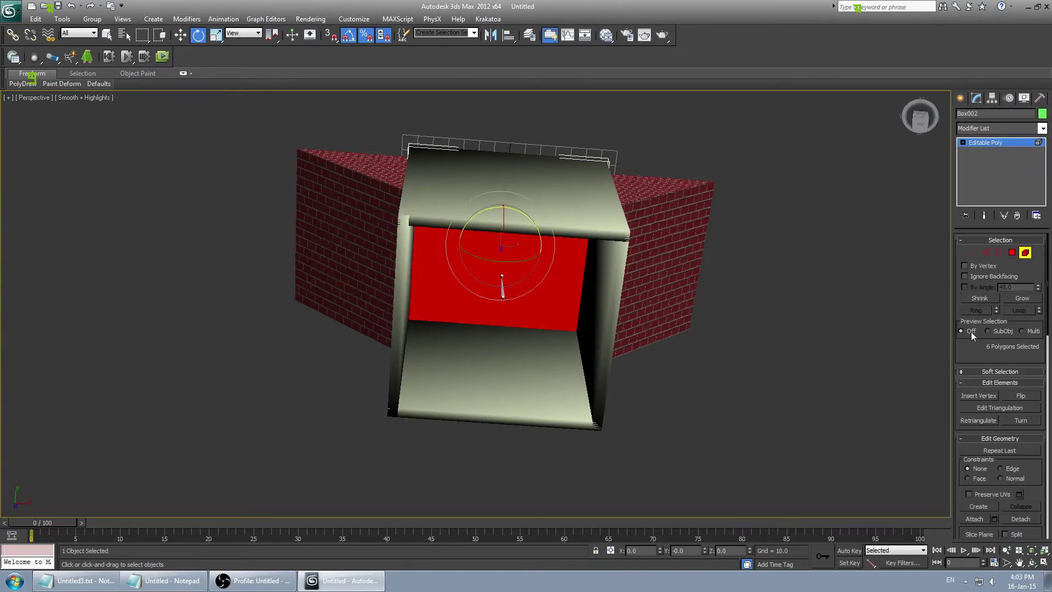
scroll(972, 337, "down", 5)
scroll(972, 343, "down", 8)
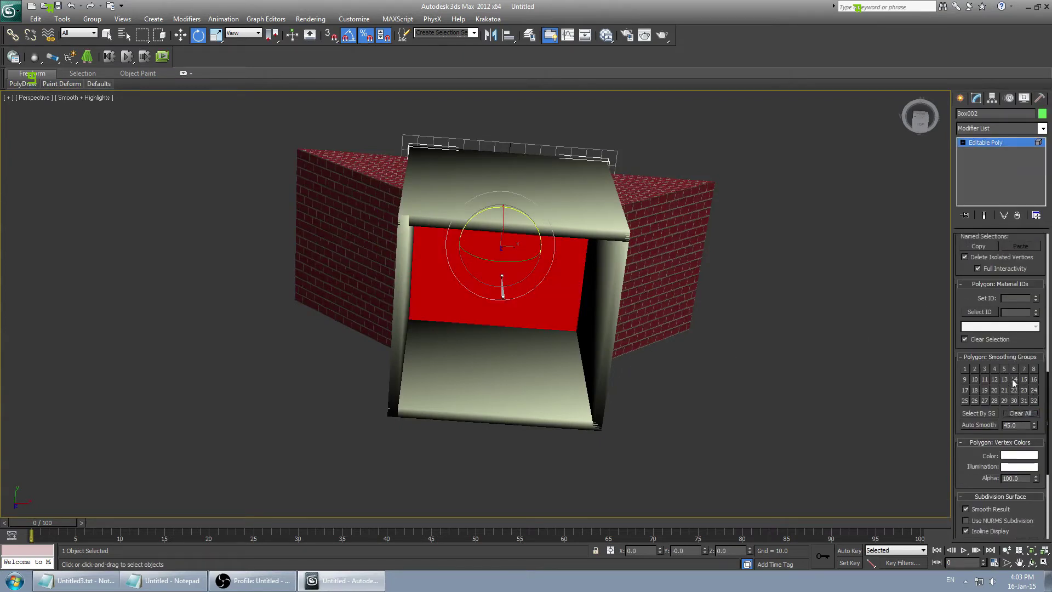
left_click(1004, 368)
- Select the right brick ramp and centre its pivot to the object, affecting the pivot only
middle_click_drag(706, 364, 397, 305, "alt")
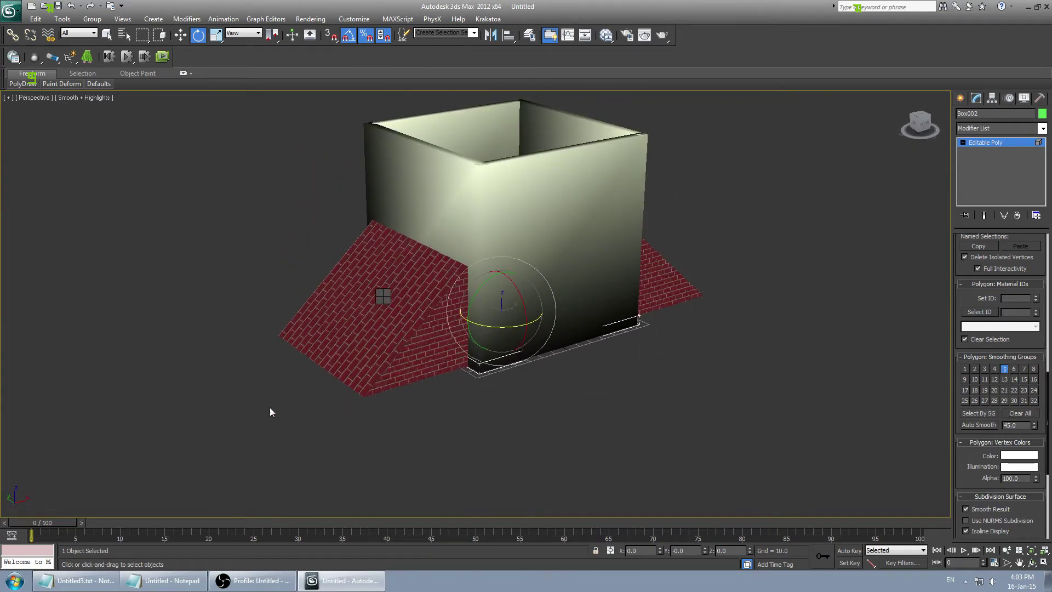
left_click(380, 337)
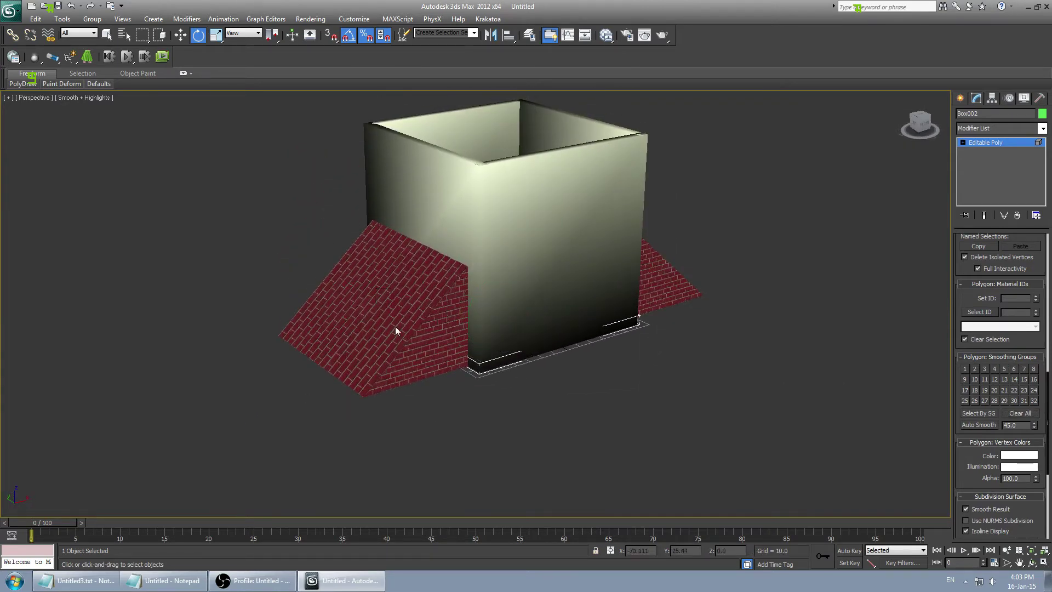
middle_click_drag(395, 327, 442, 335, "alt")
left_click(960, 99)
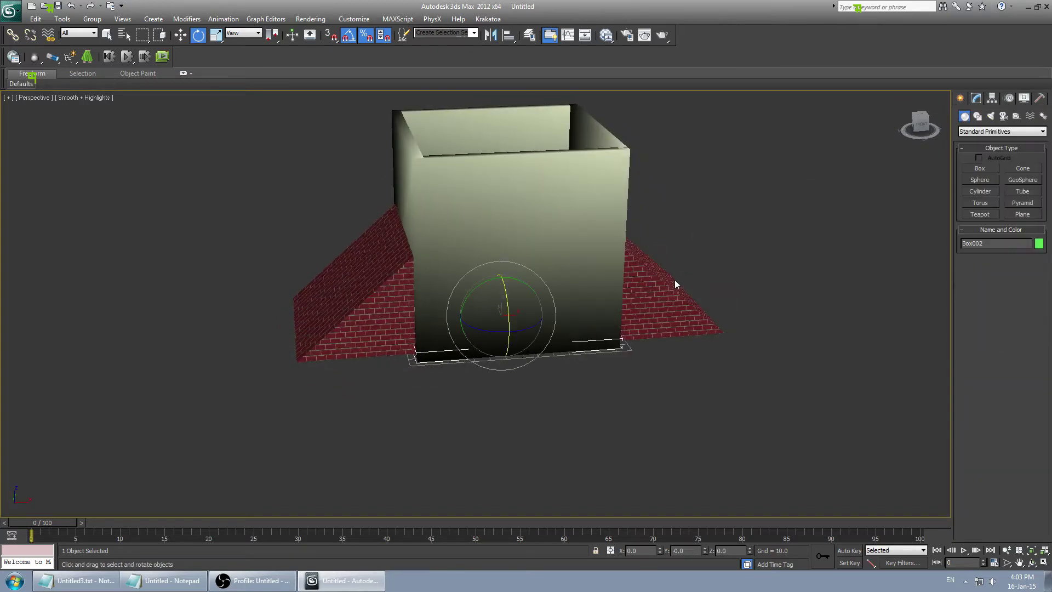
left_click(675, 279)
right_click(660, 286)
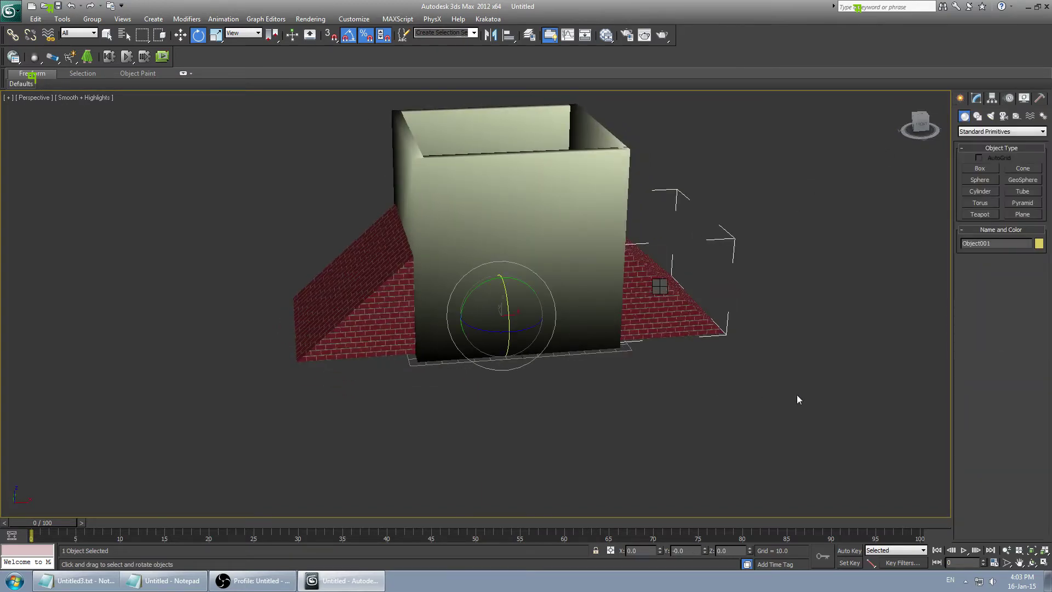
left_click(992, 98)
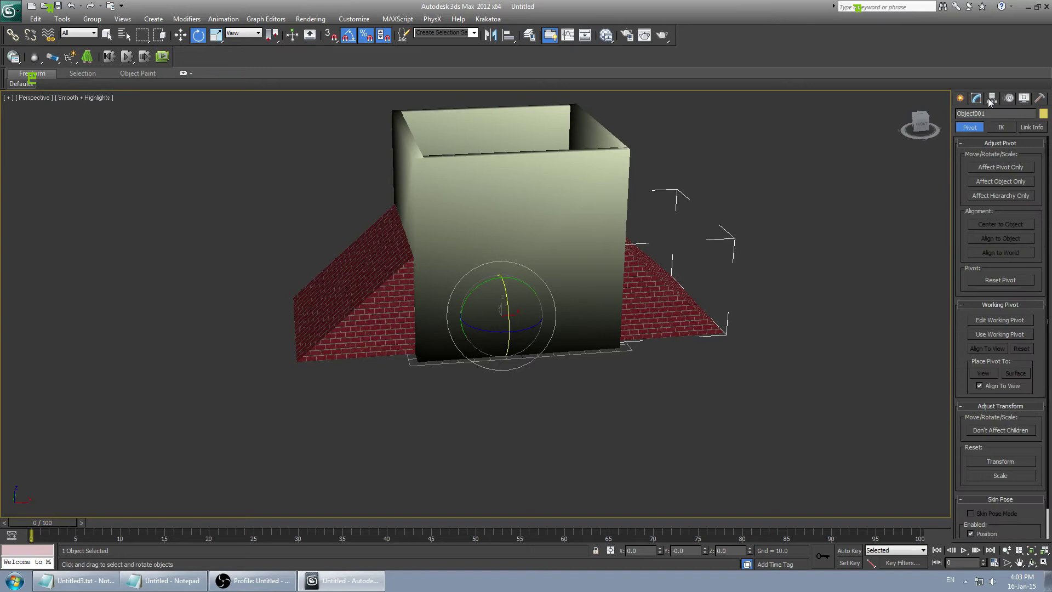
left_click(1001, 167)
left_click(1008, 224)
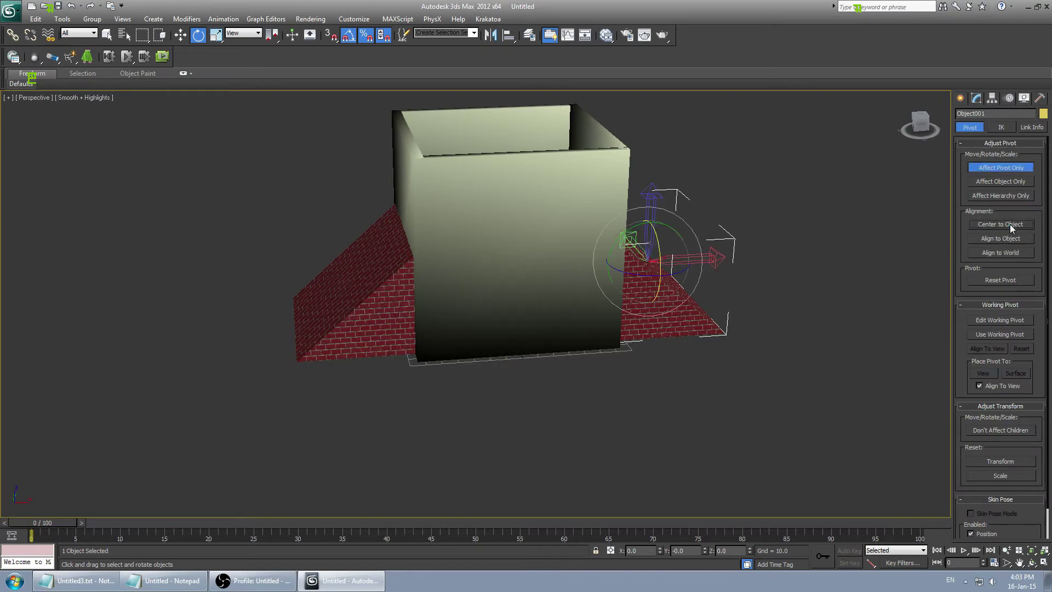
left_click(960, 100)
- Select the left brick ramp and centre its pivot to the object, affecting the pivot only
left_click(416, 300)
left_click(992, 100)
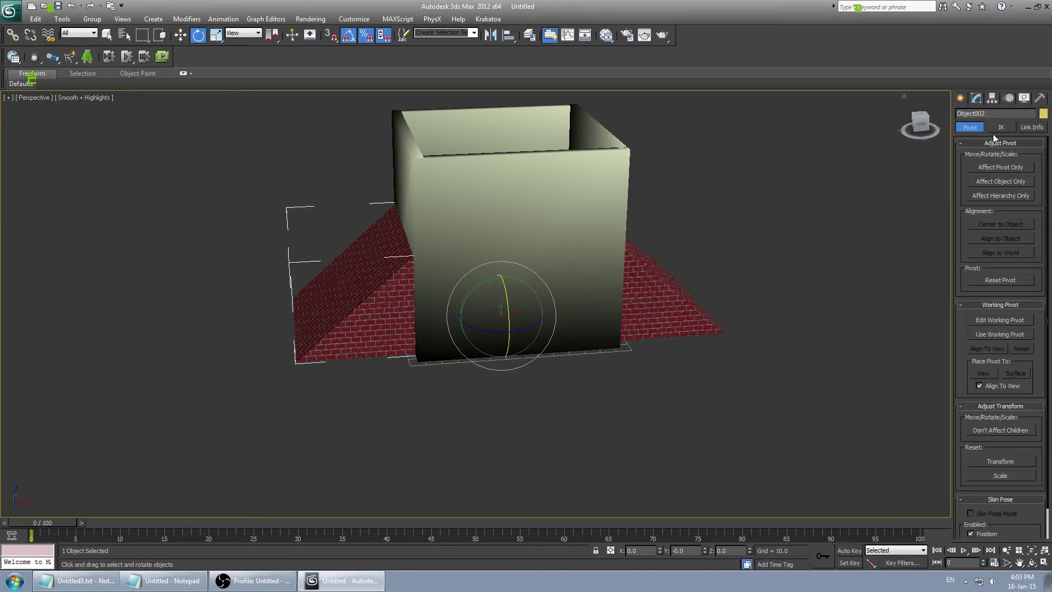
middle_click_drag(512, 324, 544, 326, "alt")
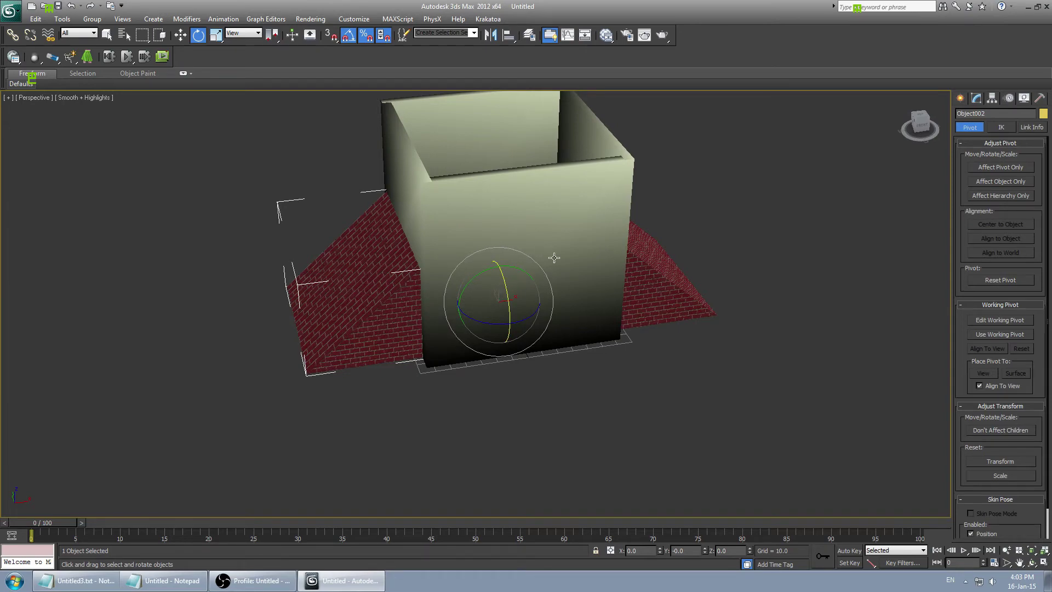
middle_click_drag(554, 257, 380, 312, "alt")
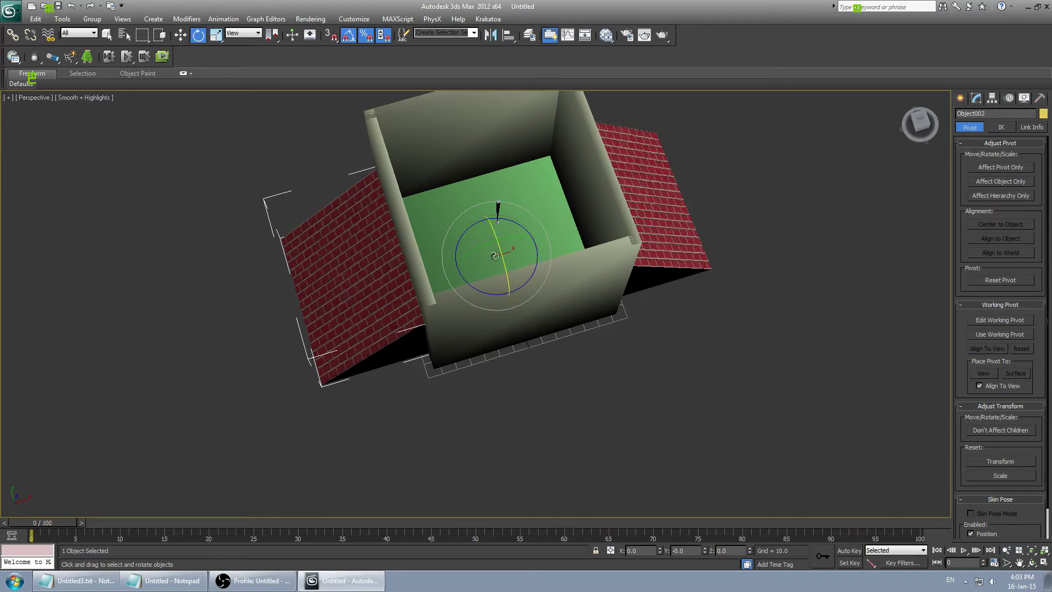
left_click(1011, 167)
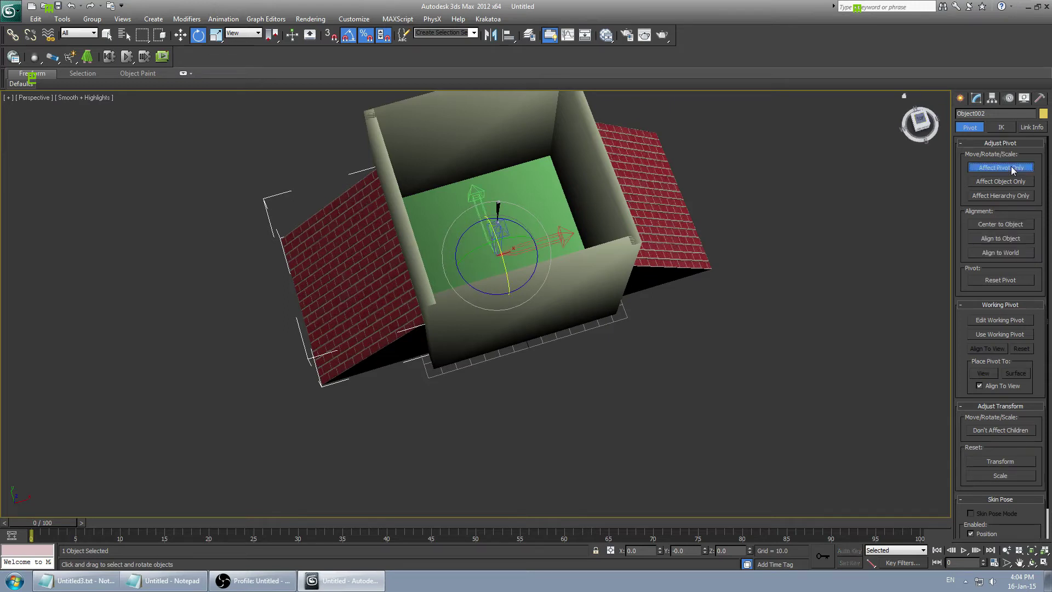
left_click(1011, 227)
left_click(960, 99)
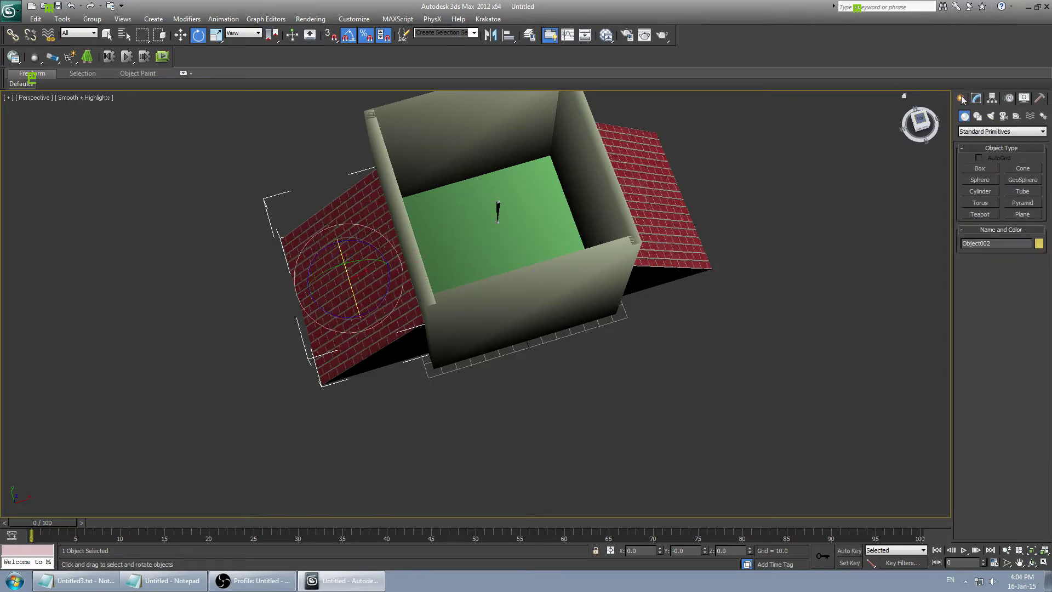
- Clear all smoothing groups on the right brick ramp's element and assign it smoothing group 6
middle_click_drag(641, 224, 635, 152, "alt")
left_click(661, 299)
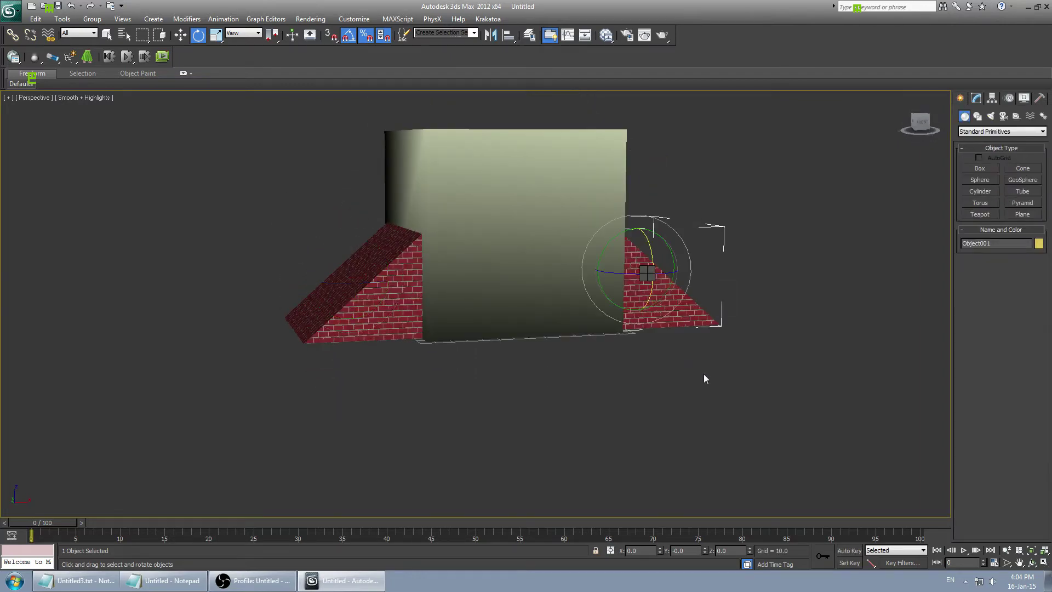
left_click(977, 98)
left_click(1025, 253)
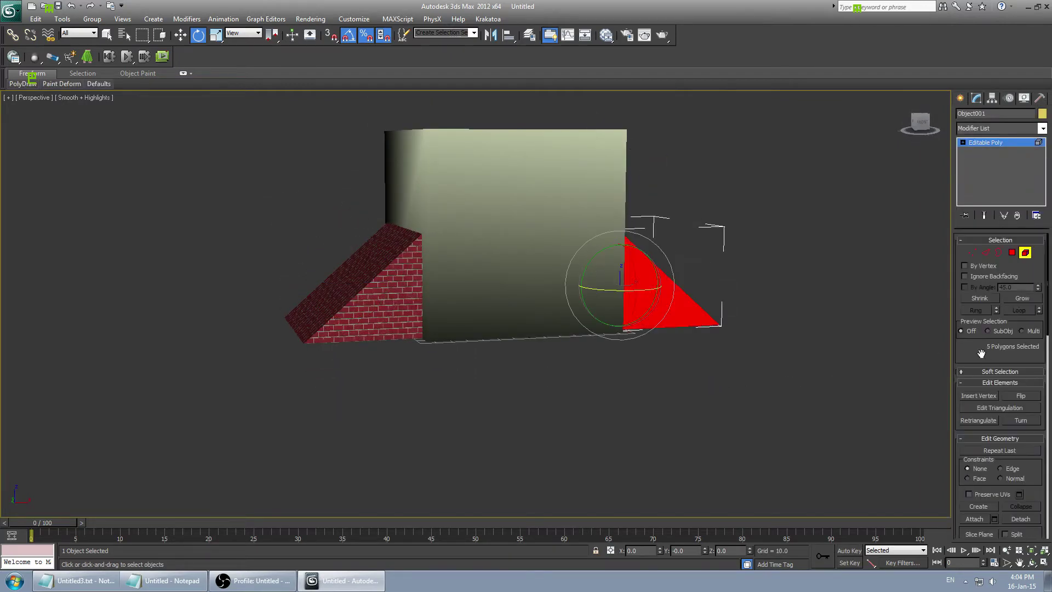
scroll(980, 354, "down", 10)
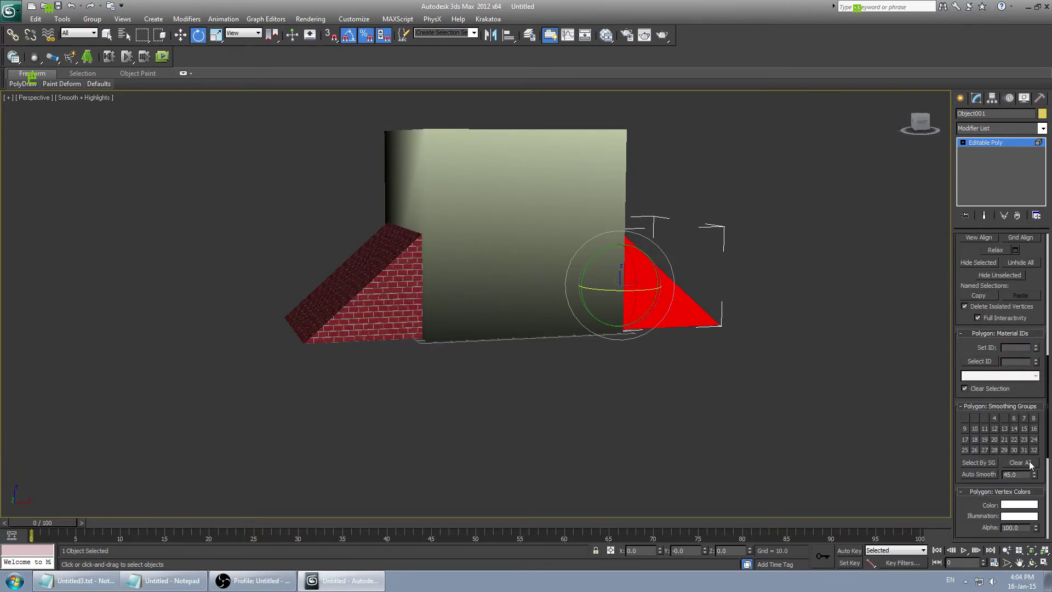
middle_click_drag(493, 241, 498, 289, "alt")
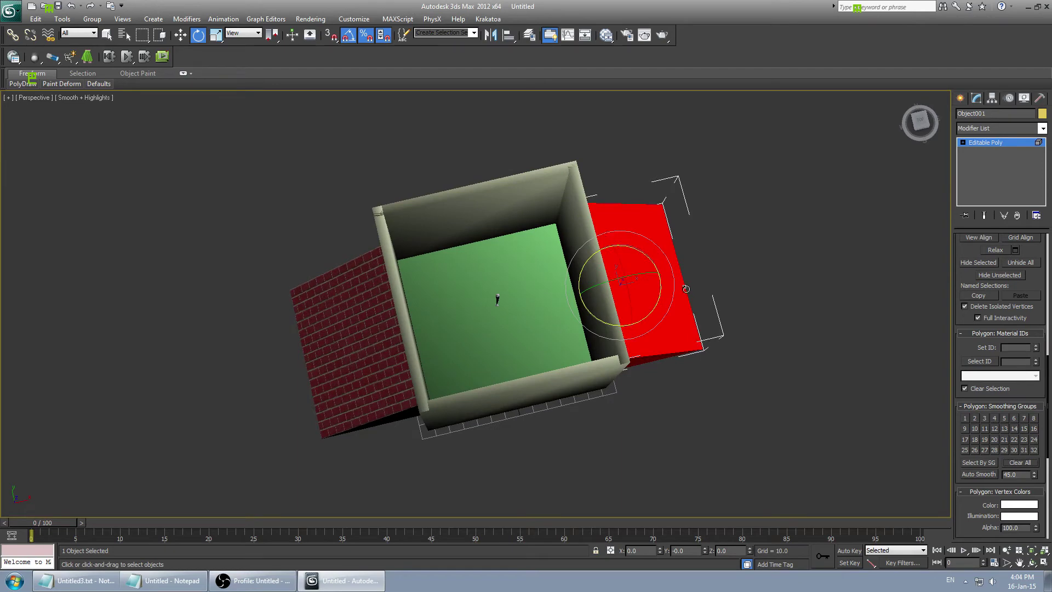
middle_click_drag(685, 288, 666, 285, "alt")
left_click(1014, 418)
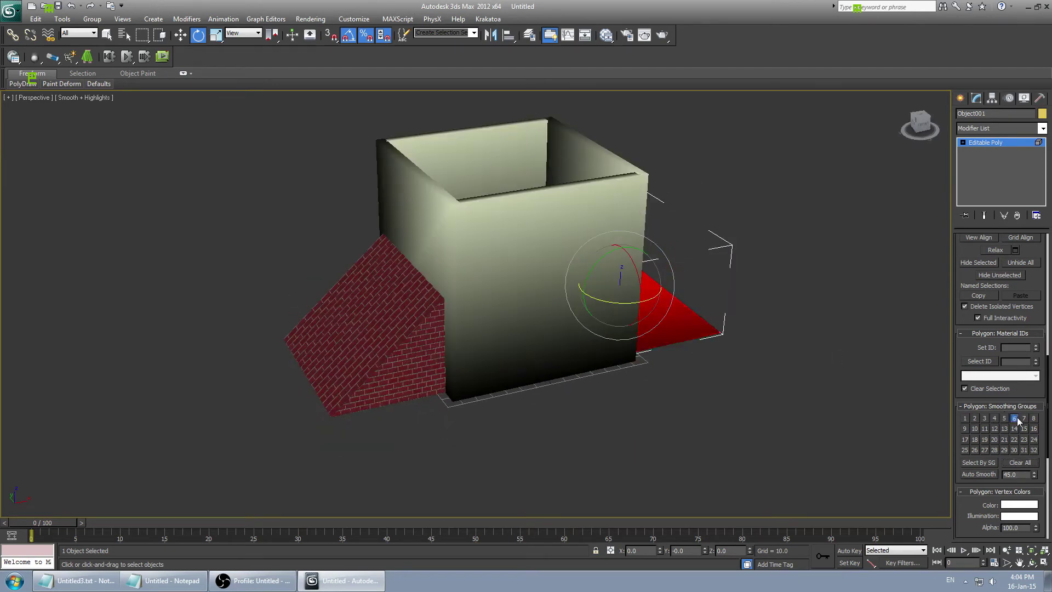
left_click(961, 98)
- Clear all smoothing groups on the left brick ramp's element and give it a single smoothing group of its own
left_click(400, 310)
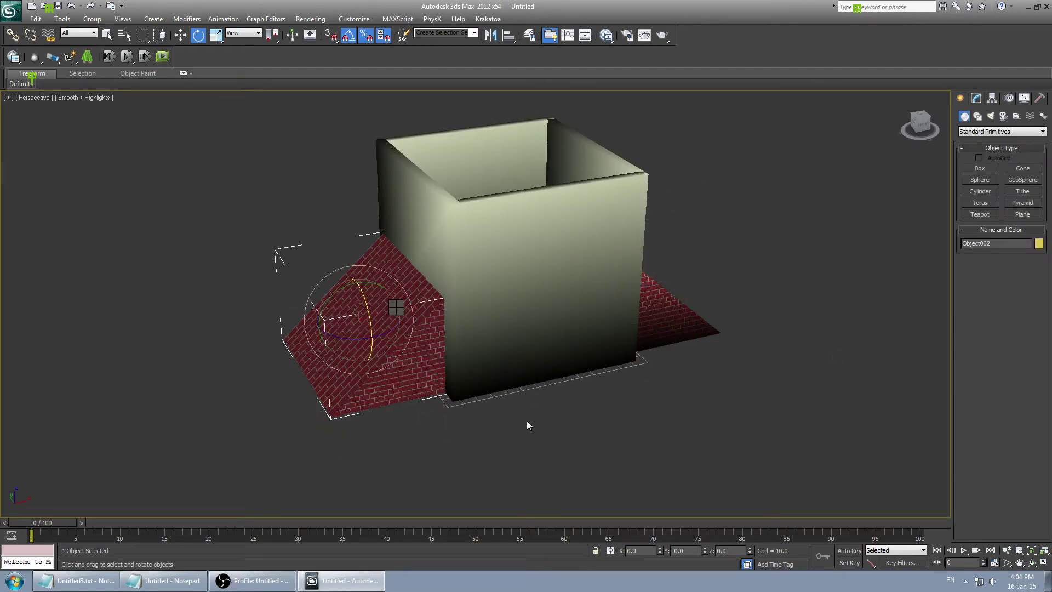
left_click(976, 98)
left_click(1024, 252)
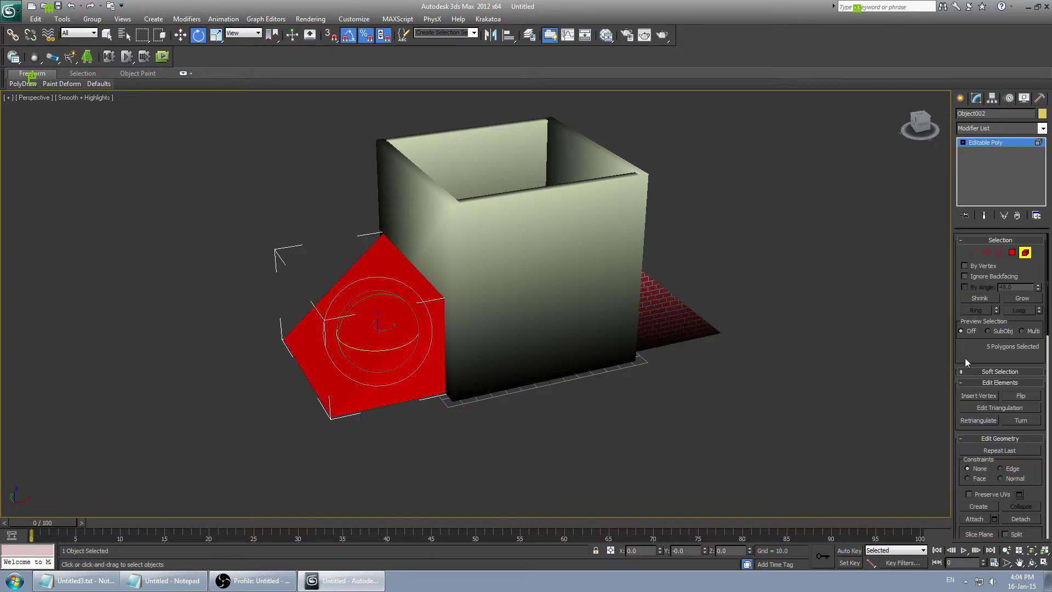
scroll(965, 357, "down", 10)
left_click(1022, 414)
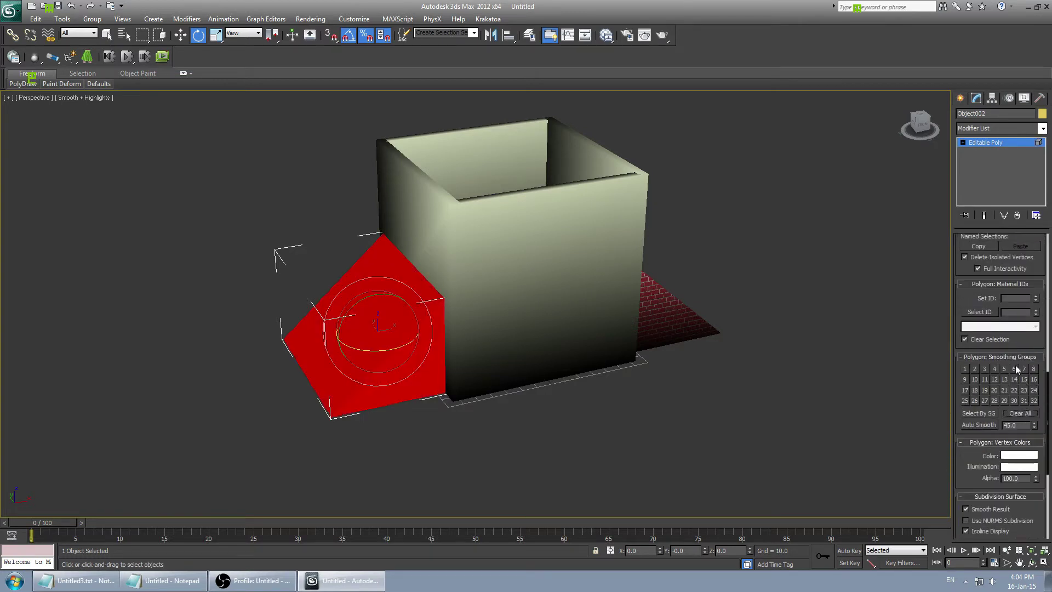
left_click(963, 99)
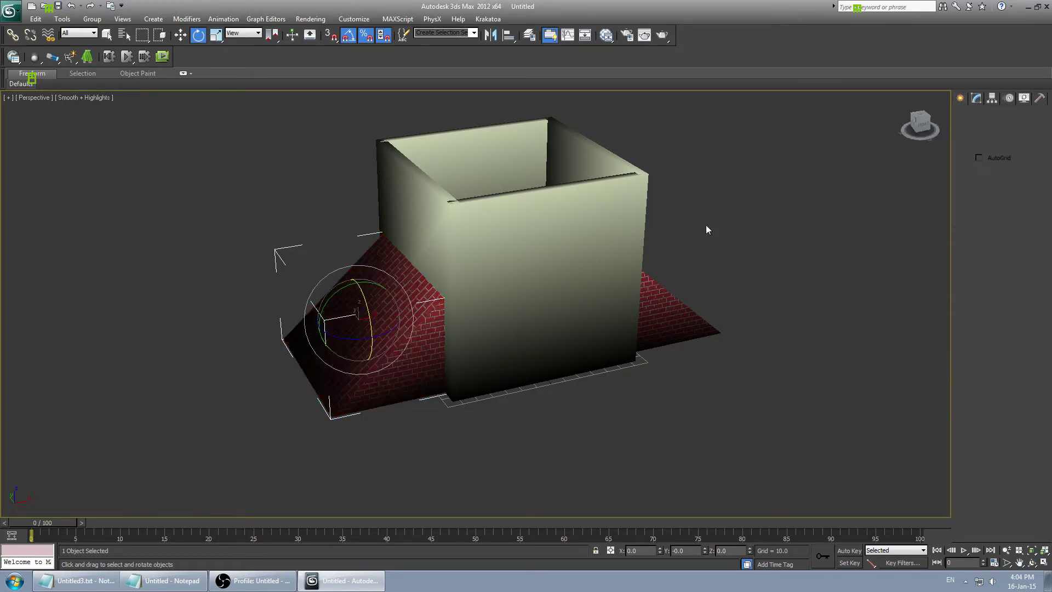
- Select the front wall slab and add a Physique modifier above its Editable Poly
left_click(706, 225)
left_click(507, 230)
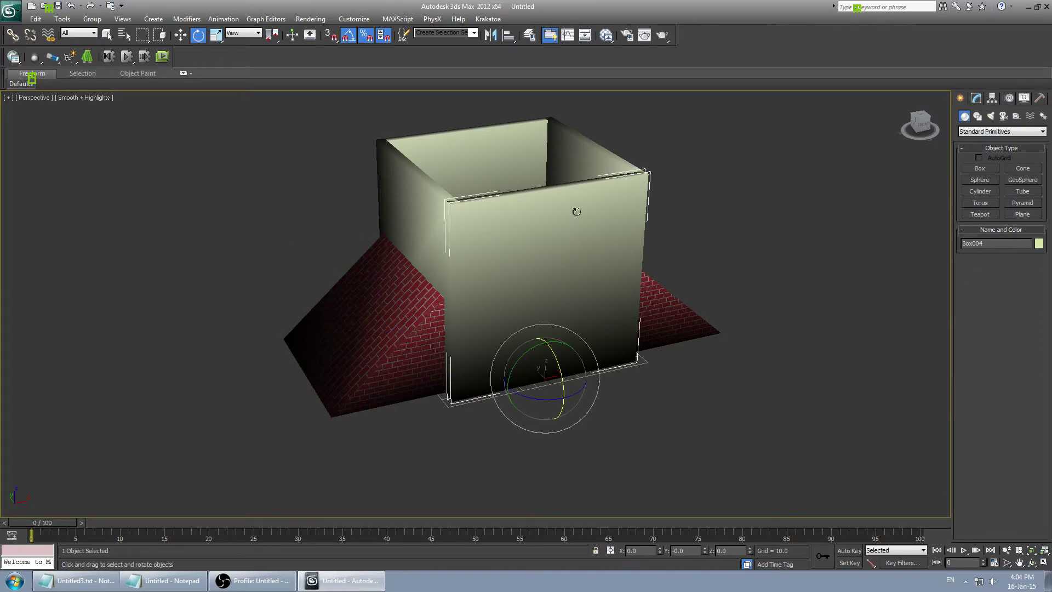
middle_click_drag(576, 213, 526, 281, "alt")
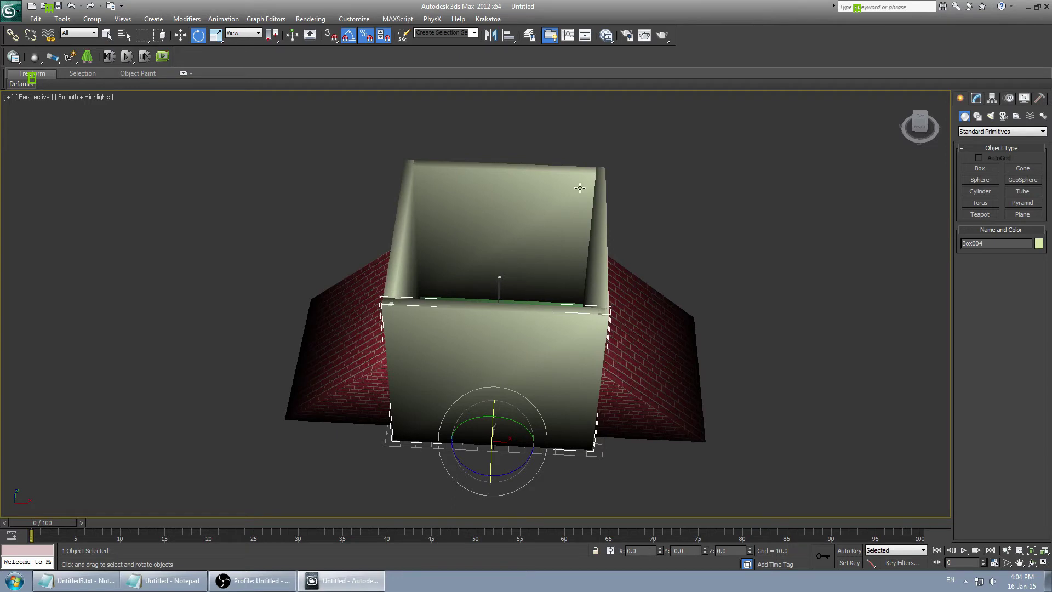
left_click(976, 98)
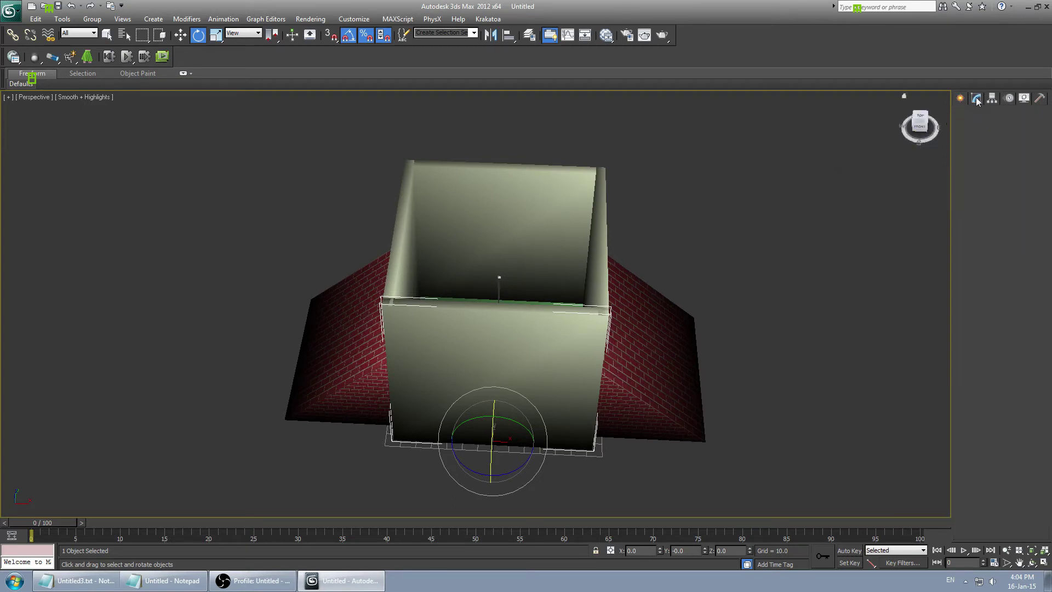
left_click(1043, 128)
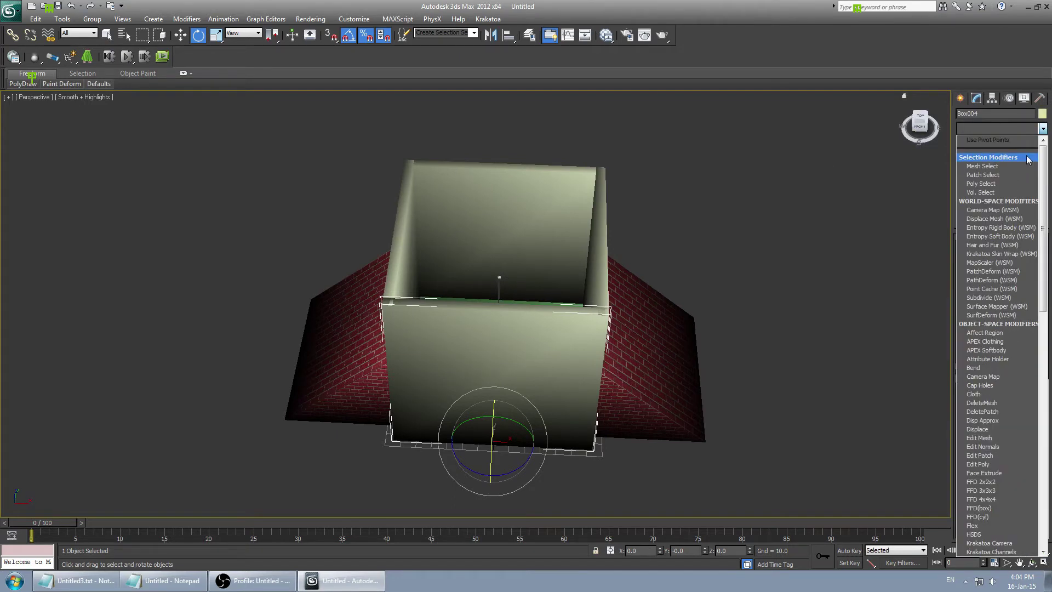
type("ph")
key("Return")
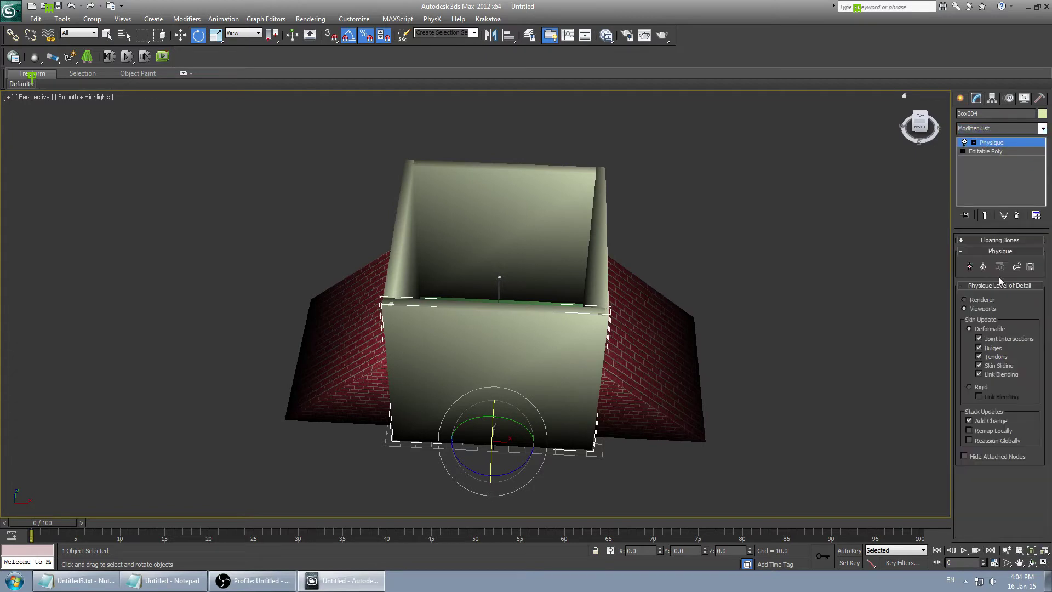
- Attach the front wall slab's Physique modifier to the small bone node in the middle of the box
left_click(969, 267)
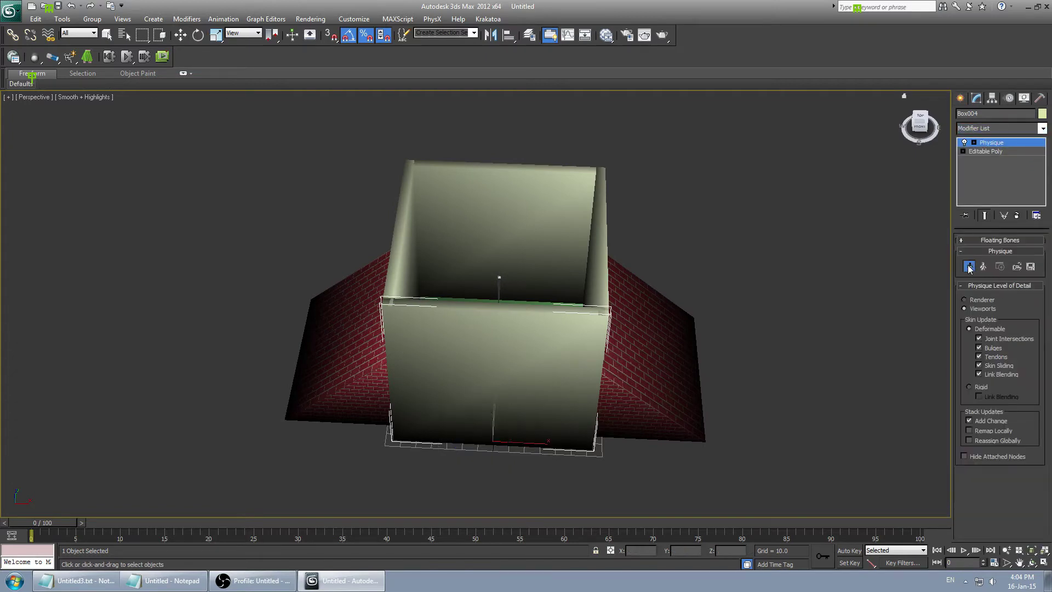
left_click(500, 279)
left_click(329, 301)
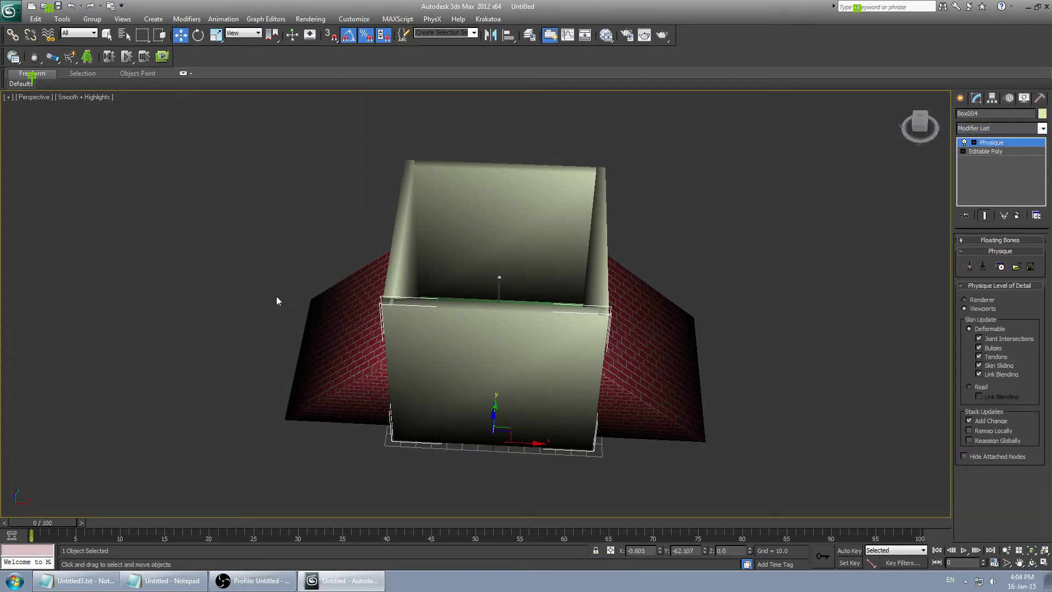
- Add a Physique modifier to the right wall slab and attach it to the bone inside the box with default initialization
left_click(595, 259)
left_click(1018, 131)
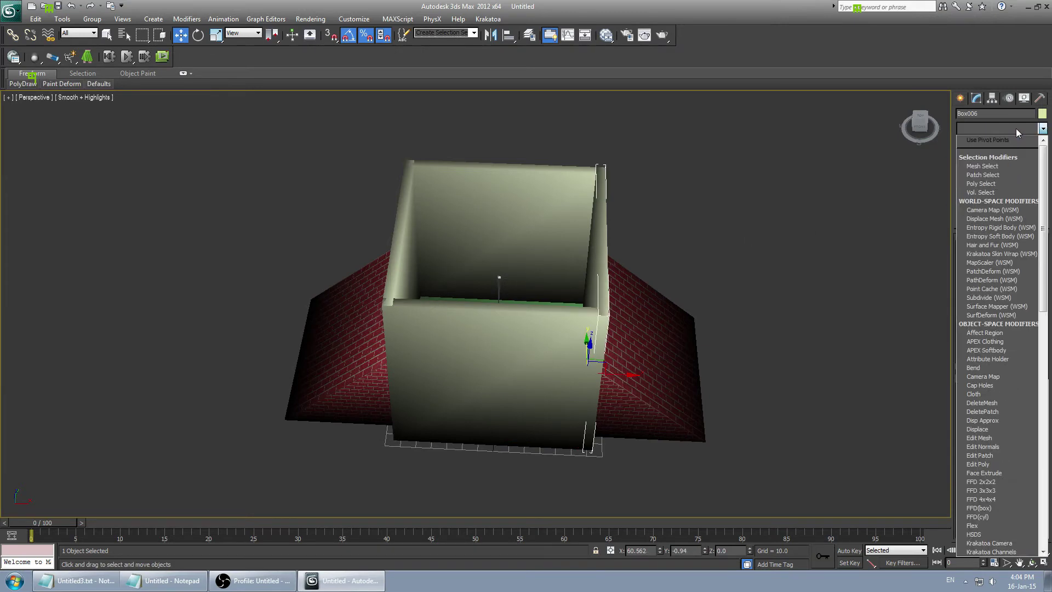
type("ph")
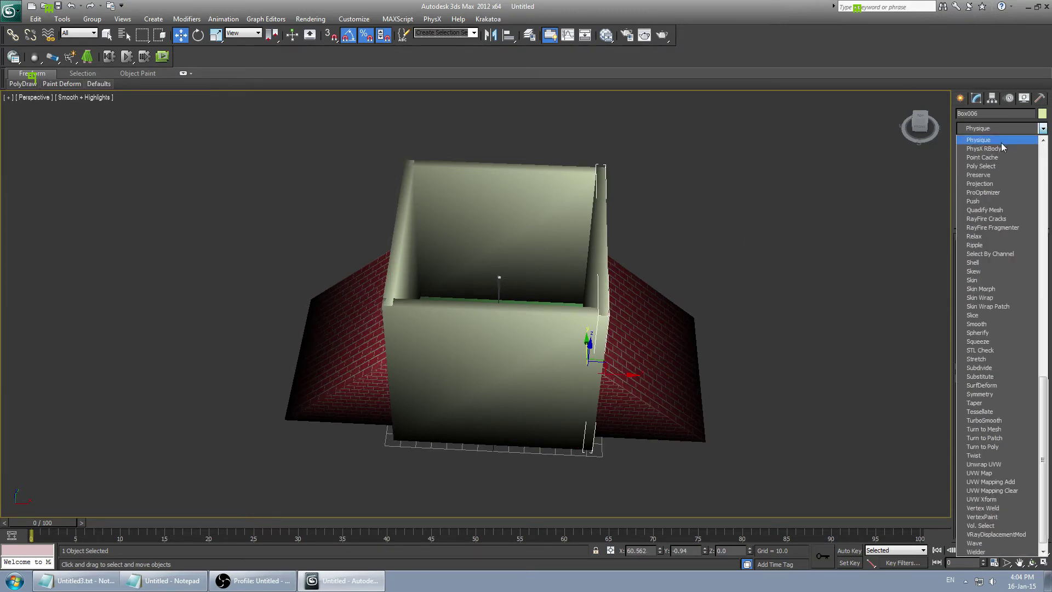
left_click(1001, 142)
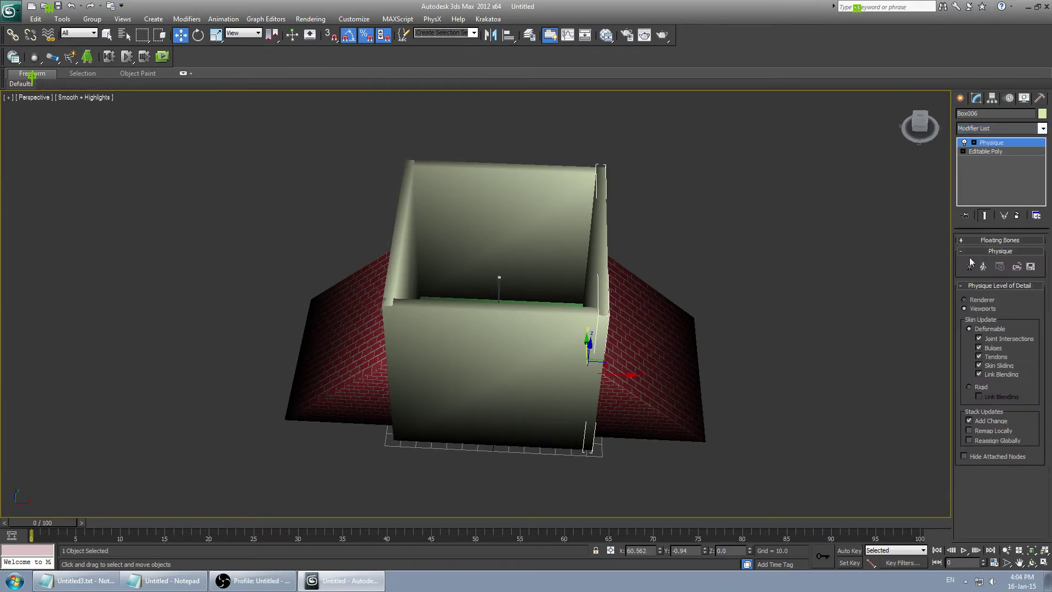
left_click(498, 279)
left_click(264, 300)
- Add a Physique modifier to the back wall slab and attach it to the bone inside the box with default initialization
left_click(532, 203)
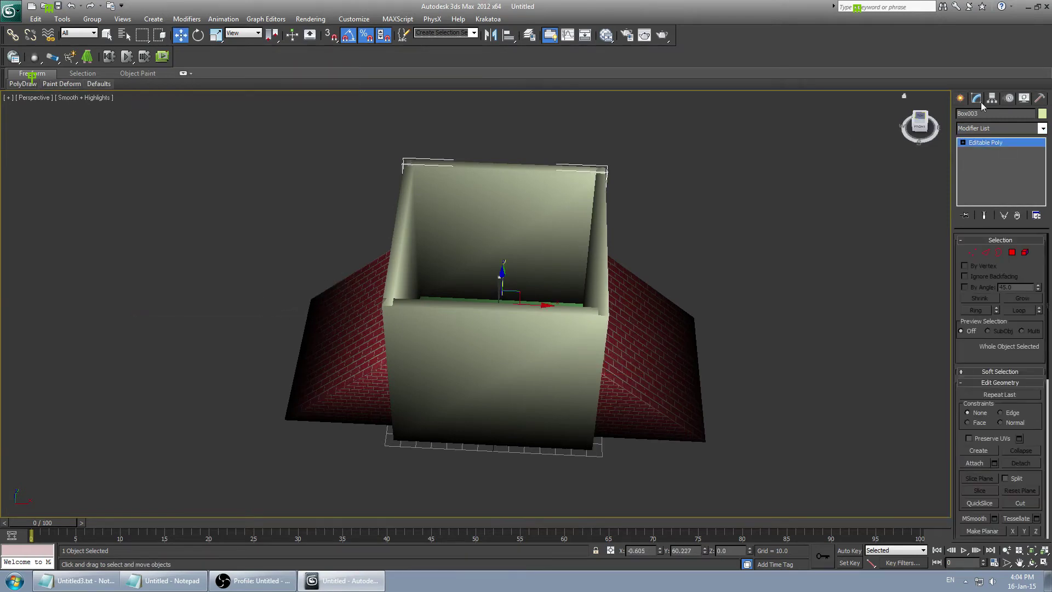
middle_click_drag(528, 246, 409, 360, "alt")
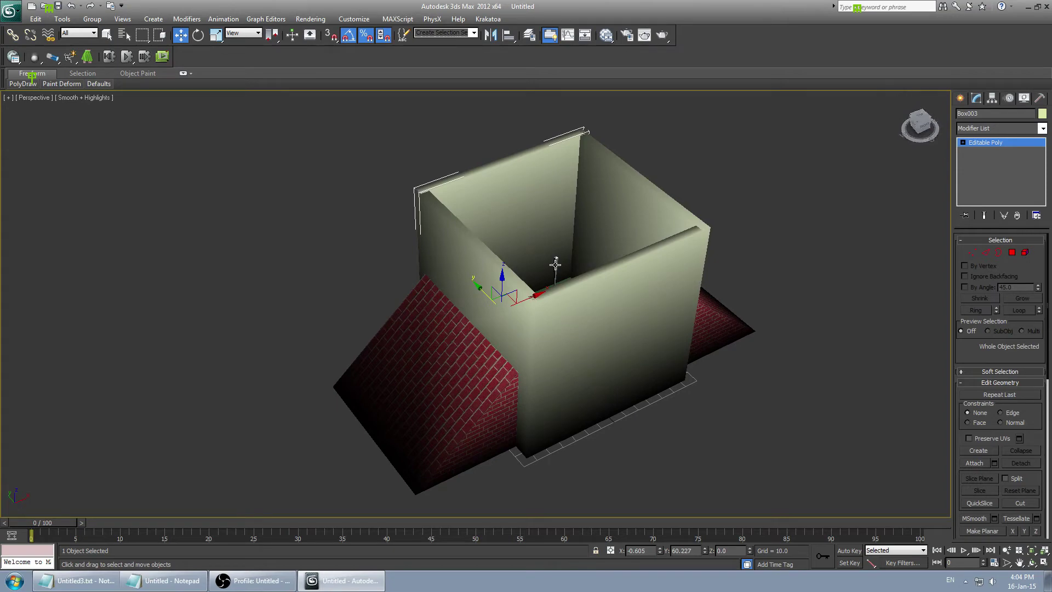
left_click(1042, 132)
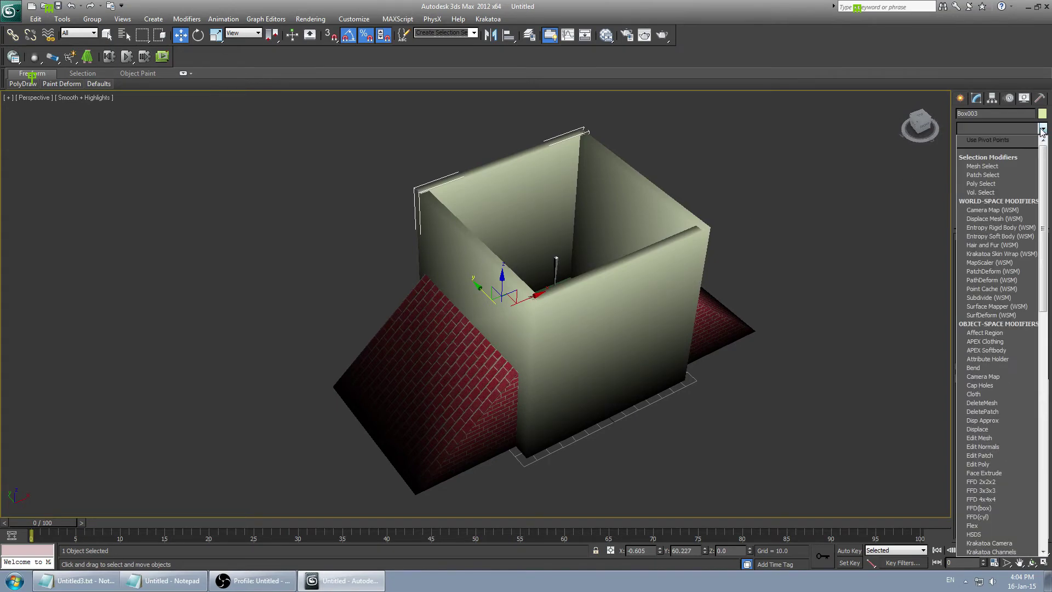
key("p")
key("h")
left_click(1022, 141)
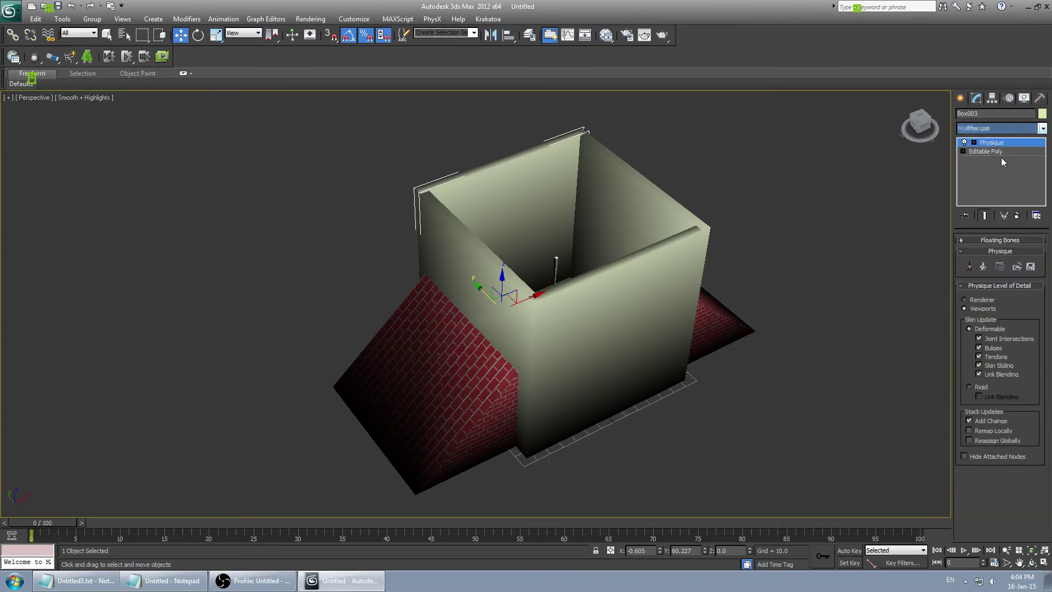
left_click(969, 267)
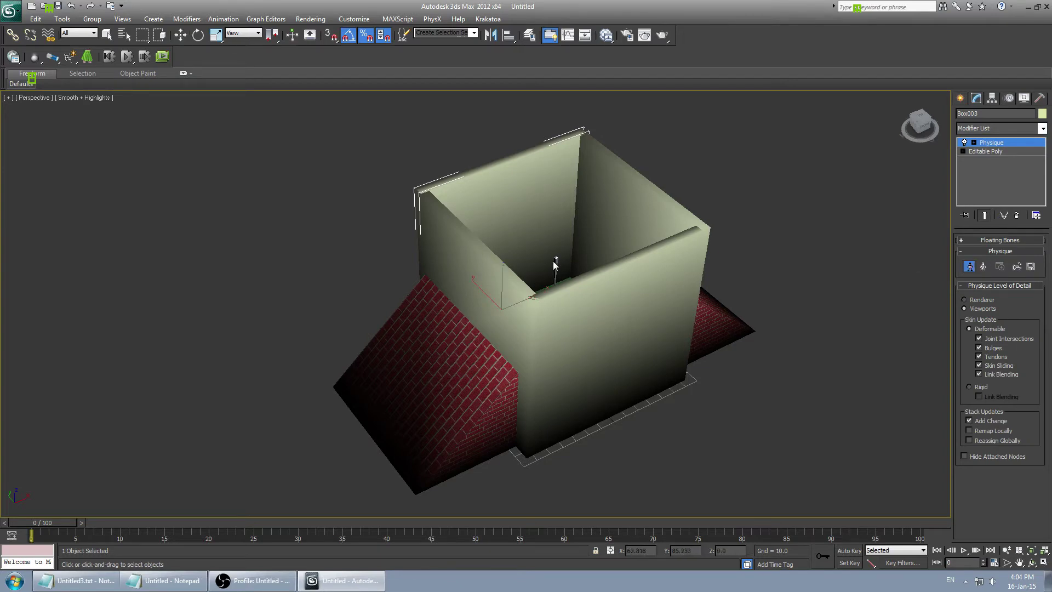
left_click(555, 261)
left_click(296, 299)
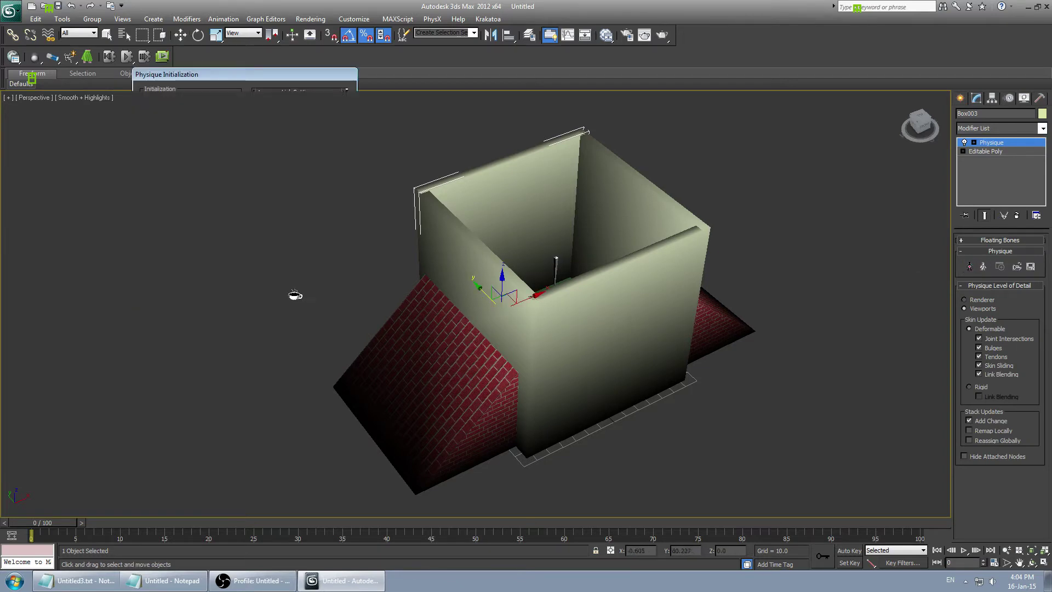
- Add a Physique modifier to the left wall slab and attach it to the bone inside the box with default initialization
left_click(486, 252)
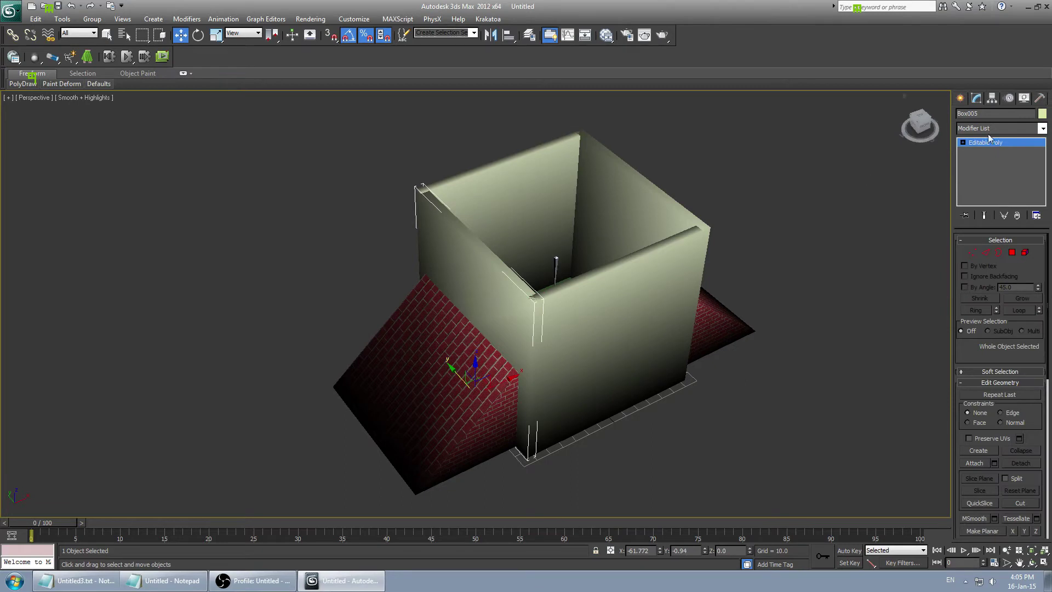
left_click(1037, 128)
type("ph")
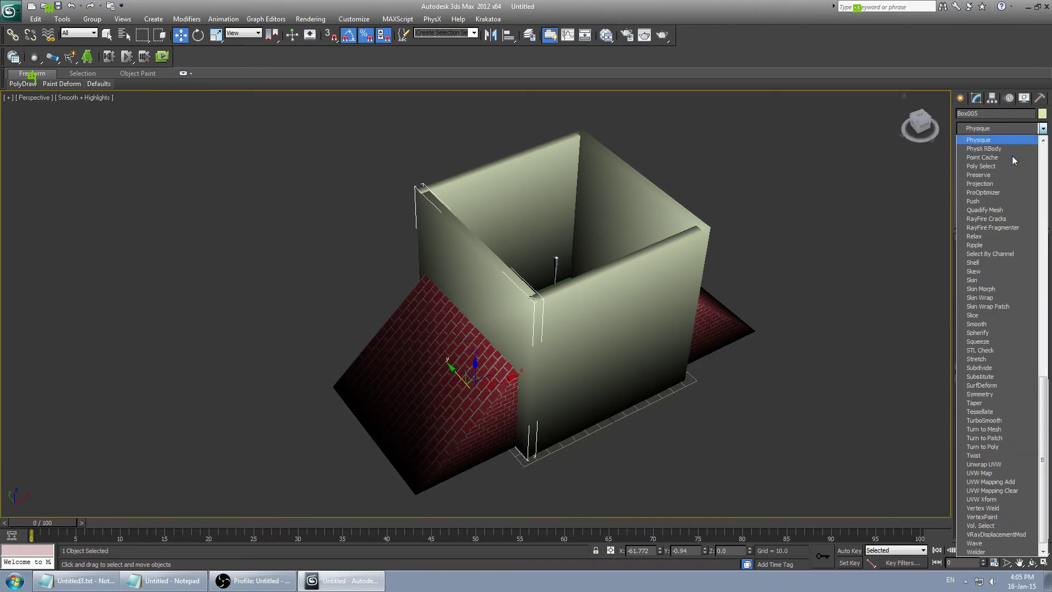
left_click(1006, 141)
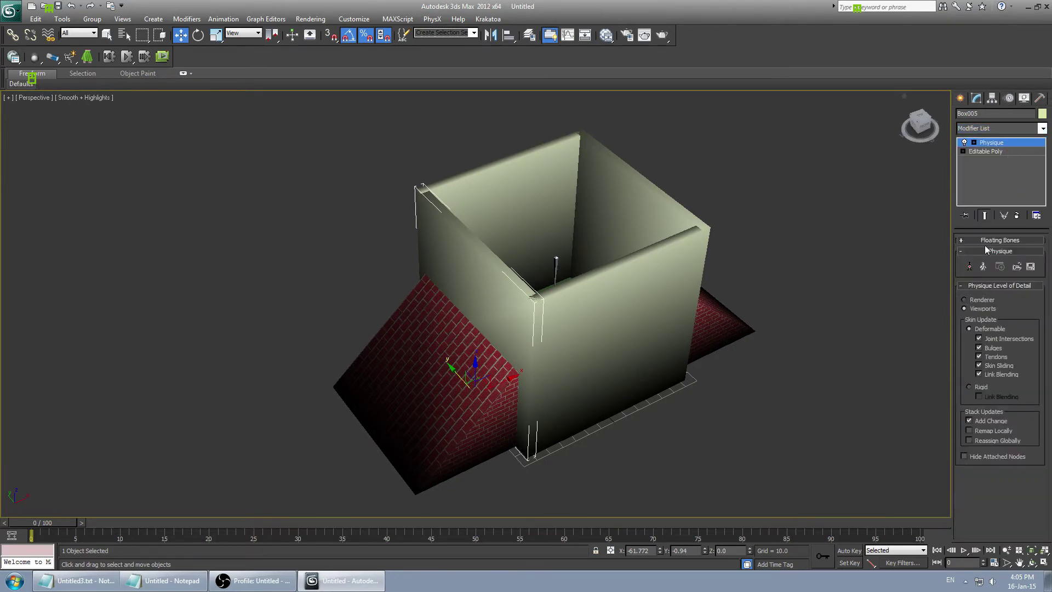
left_click(971, 266)
left_click(556, 261)
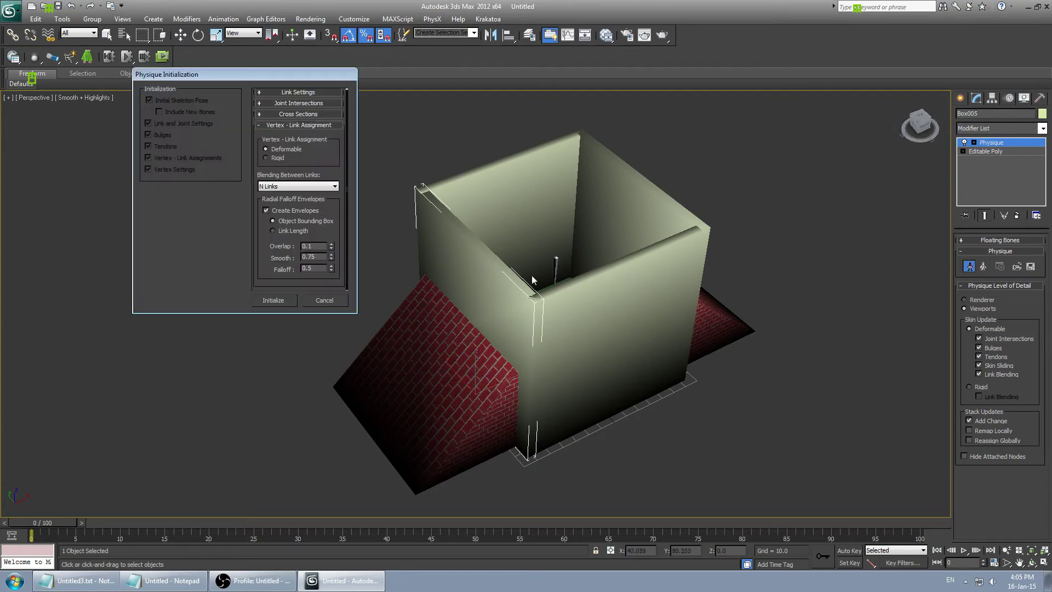
left_click(273, 301)
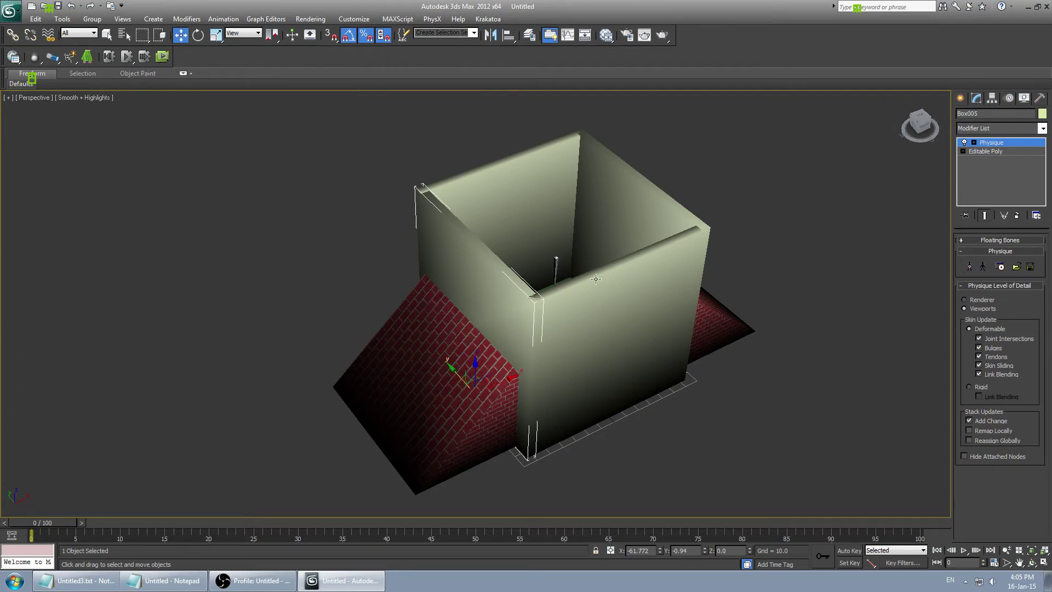
- Add a Physique modifier to the green floor slab and attach it to the bone inside the box with default initialization
left_click(623, 283)
middle_click_drag(671, 270, 639, 309, "alt")
left_click(639, 304)
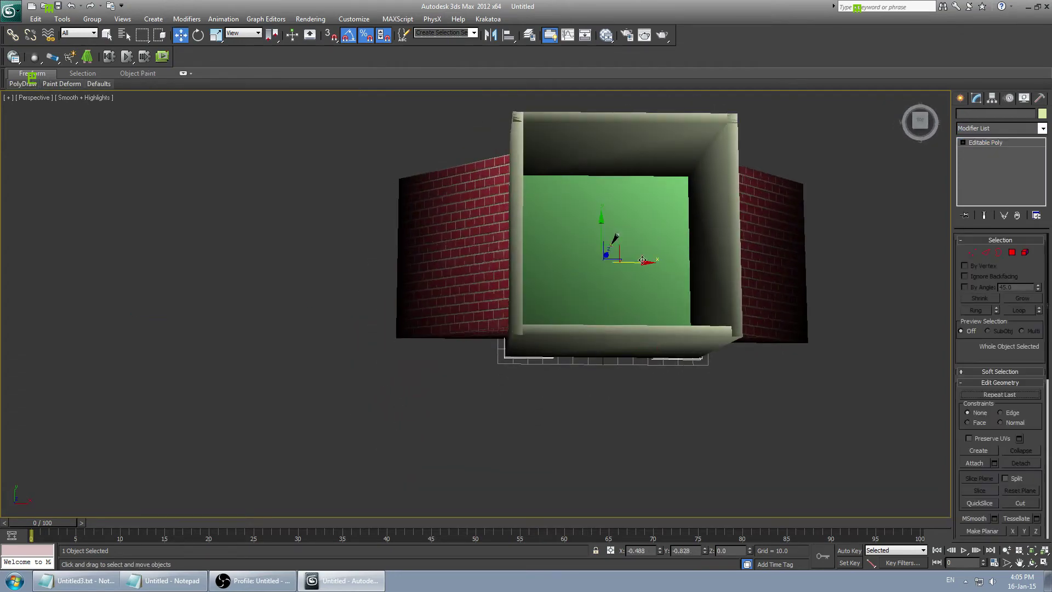
left_click(1043, 130)
type("ph")
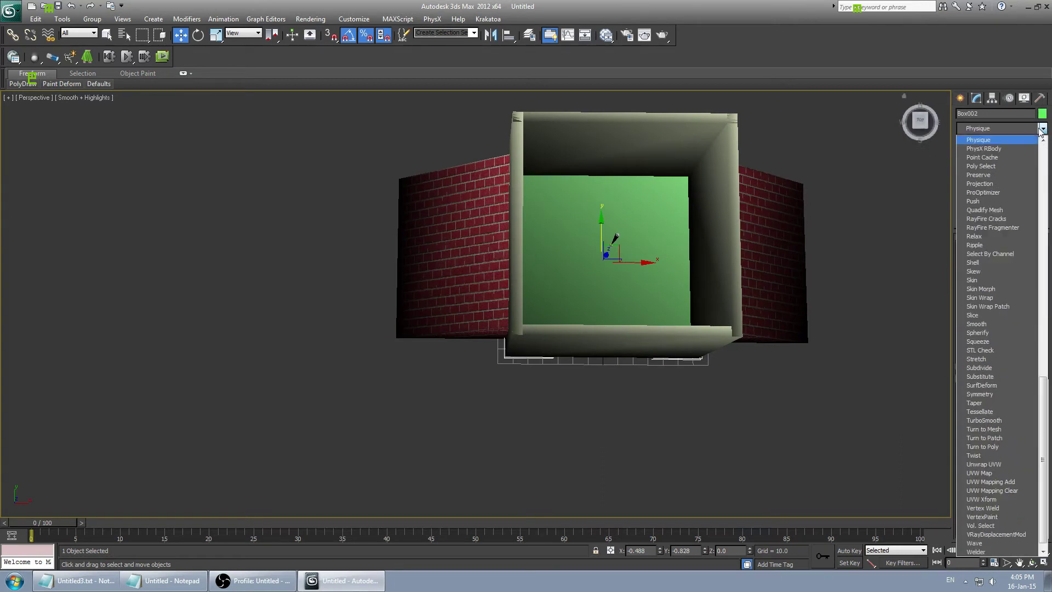
left_click(1010, 140)
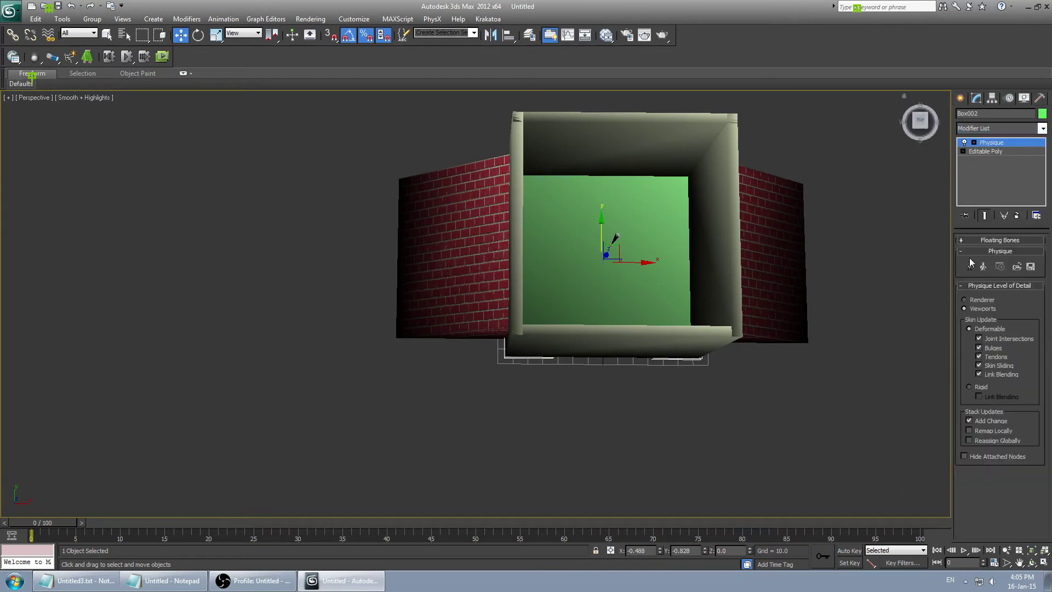
left_click(615, 237)
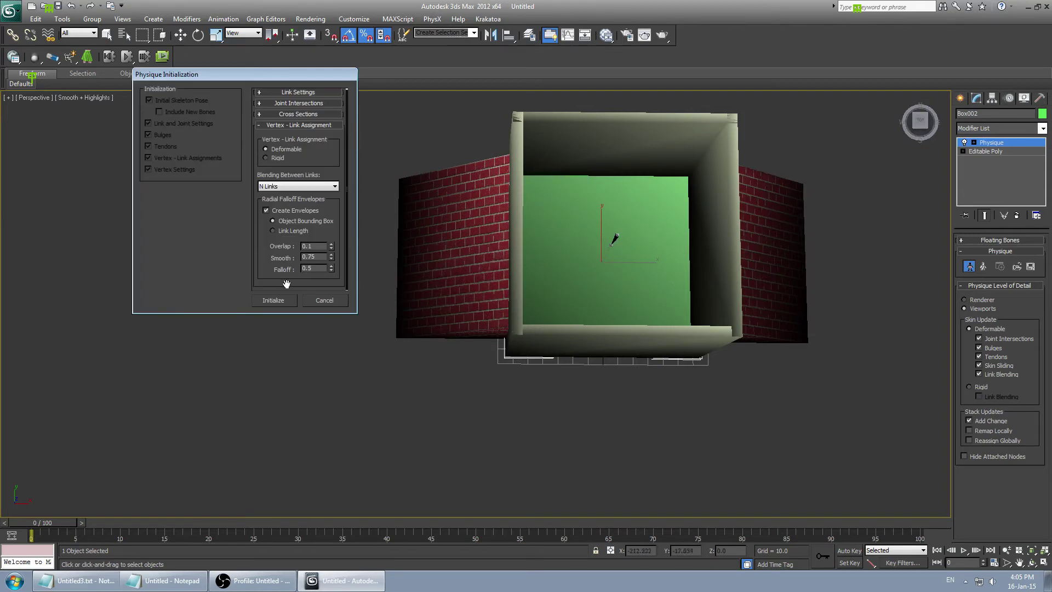
left_click(277, 300)
- Add a Physique modifier to the right brick ramp and attach it to the bone inside the box with default initialization
middle_click_drag(676, 232, 606, 278, "alt")
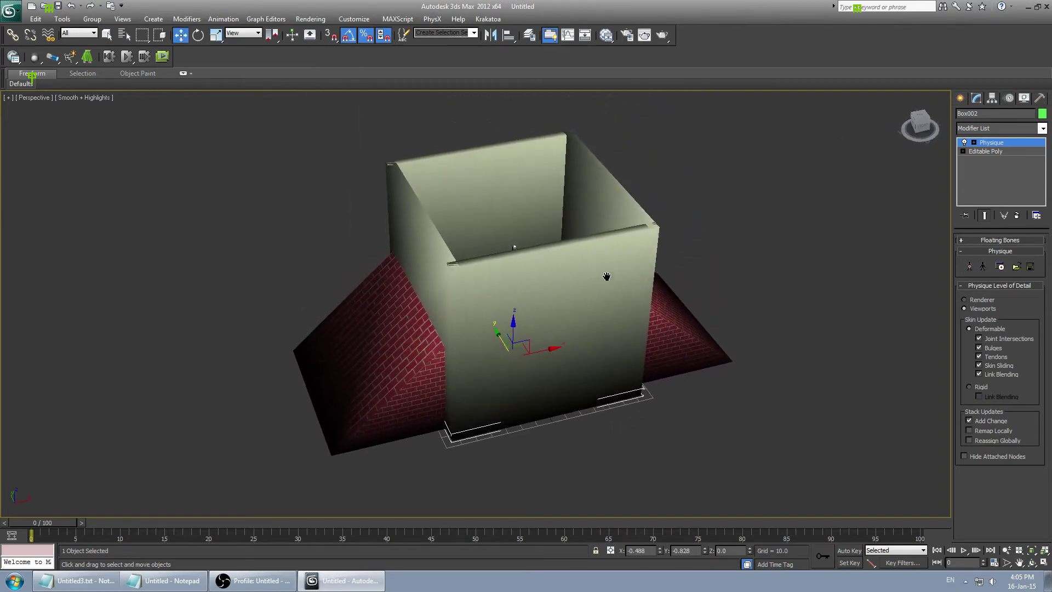
key("ctrl+z")
left_click(676, 302)
left_click(1042, 128)
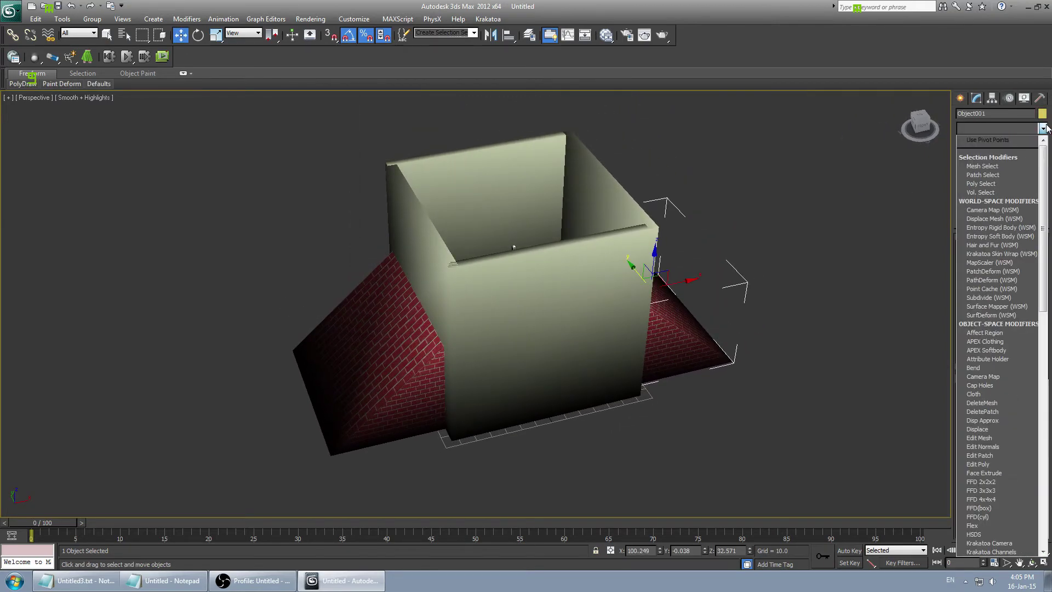
left_click(981, 140)
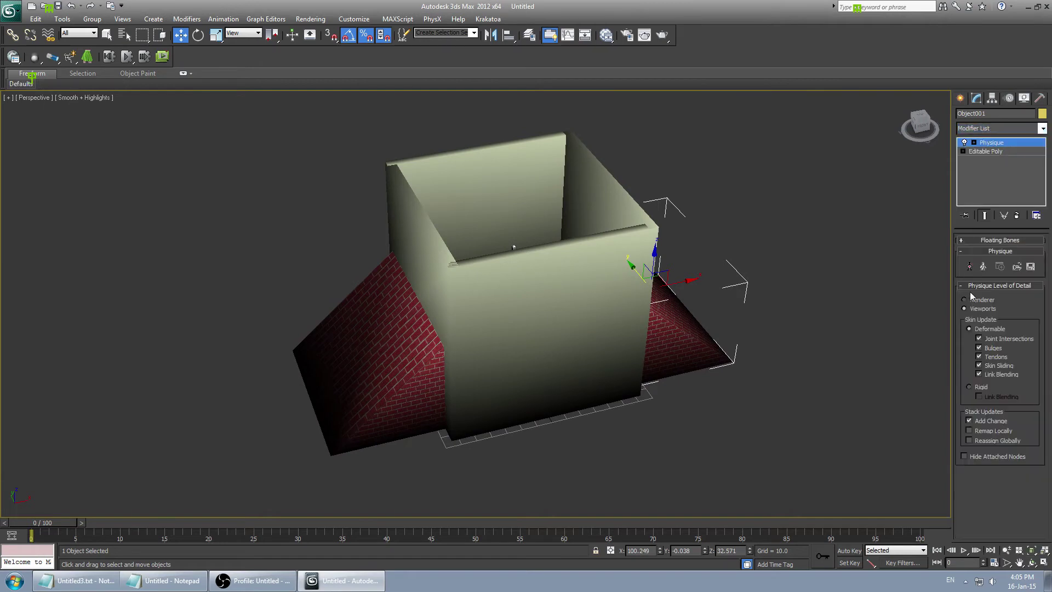
left_click(969, 266)
left_click(513, 247)
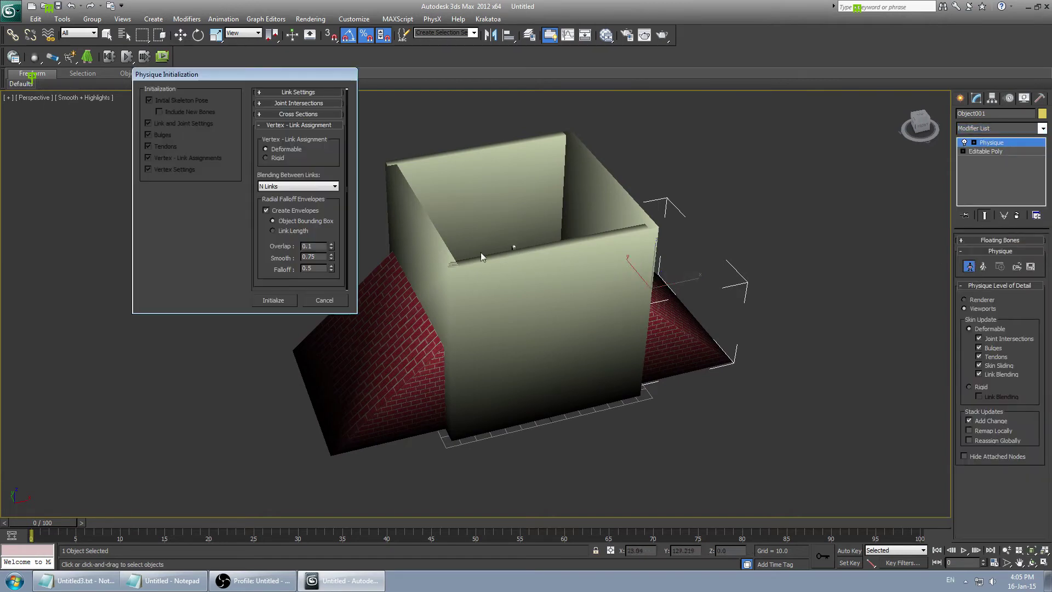
left_click(272, 300)
- Select the left brick ramp and add a Physique modifier above its Editable Poly
left_click(960, 98)
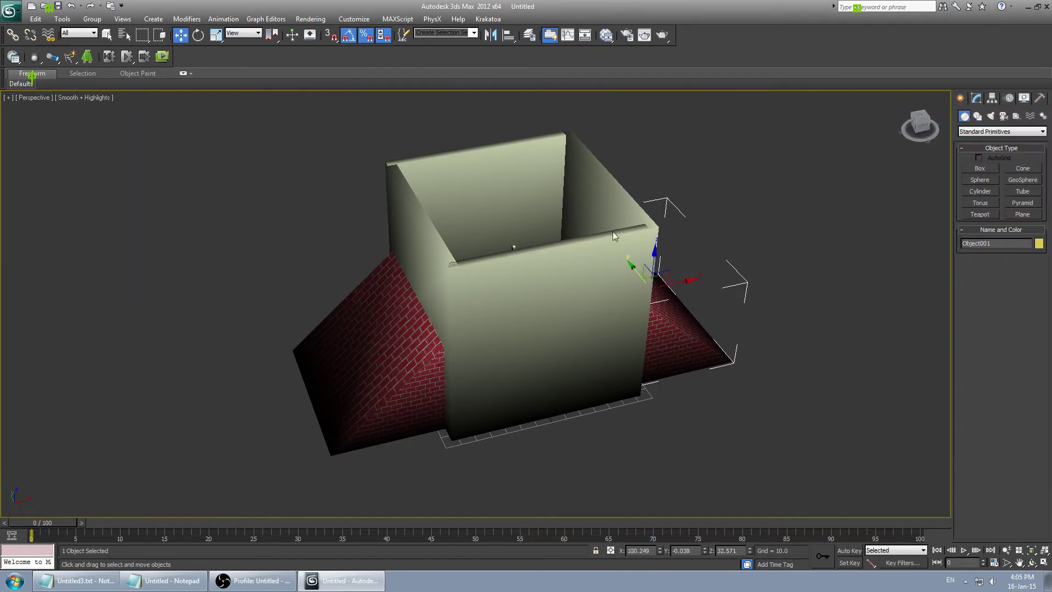
key("w")
left_click(391, 328)
left_click(976, 99)
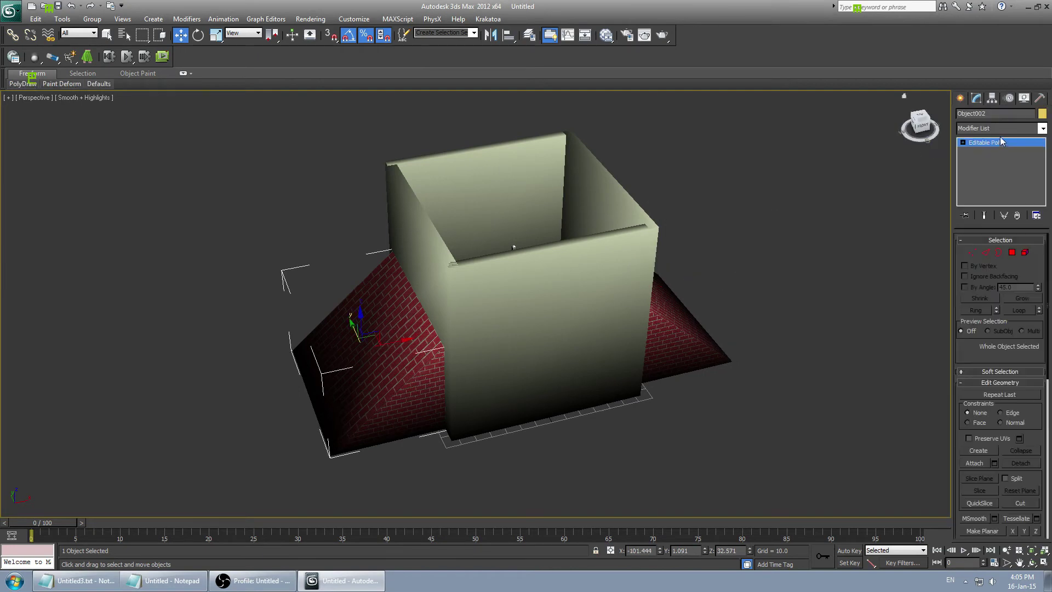
left_click(1007, 127)
key("p")
key("p")
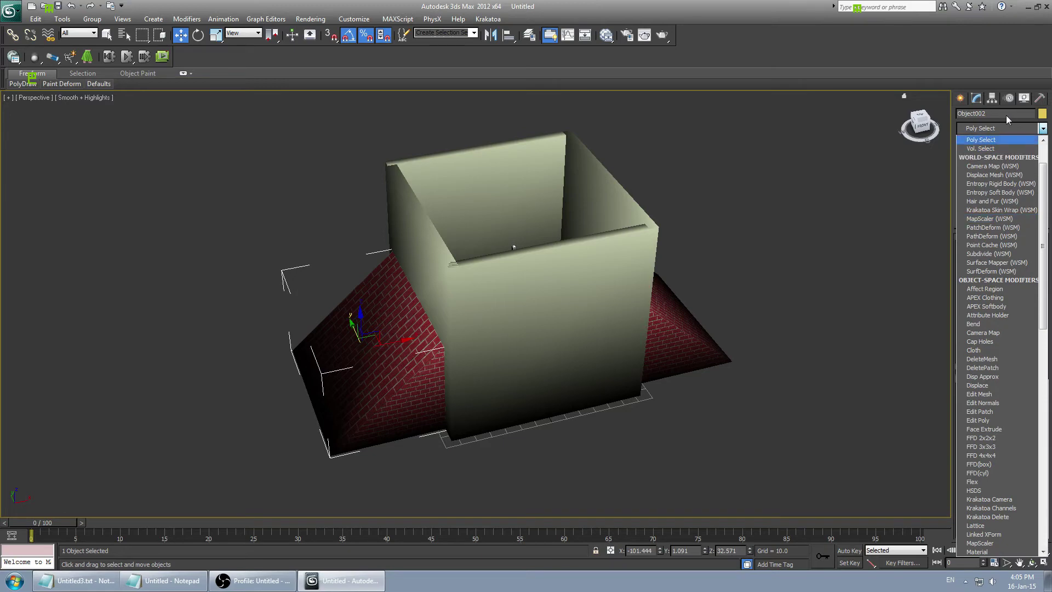
left_click(1006, 123)
left_click(994, 129)
key("p")
key("h")
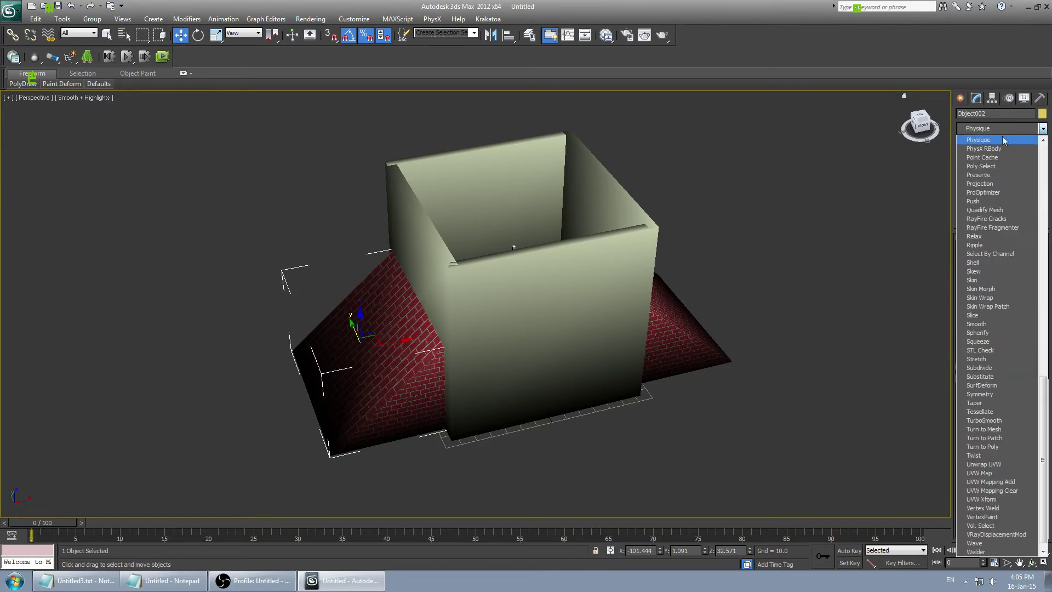
left_click(1007, 141)
- Attach the left brick ramp's Physique modifier to the bone inside the box and initialize it with the default settings
left_click(968, 266)
middle_click_drag(849, 259, 550, 258, "alt")
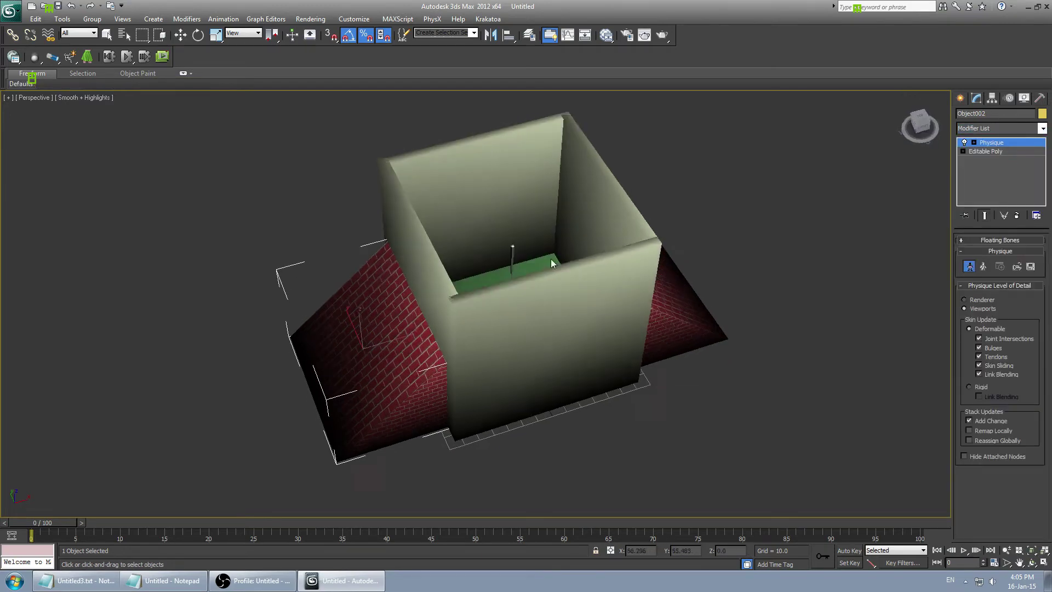
left_click(512, 249)
left_click(256, 299)
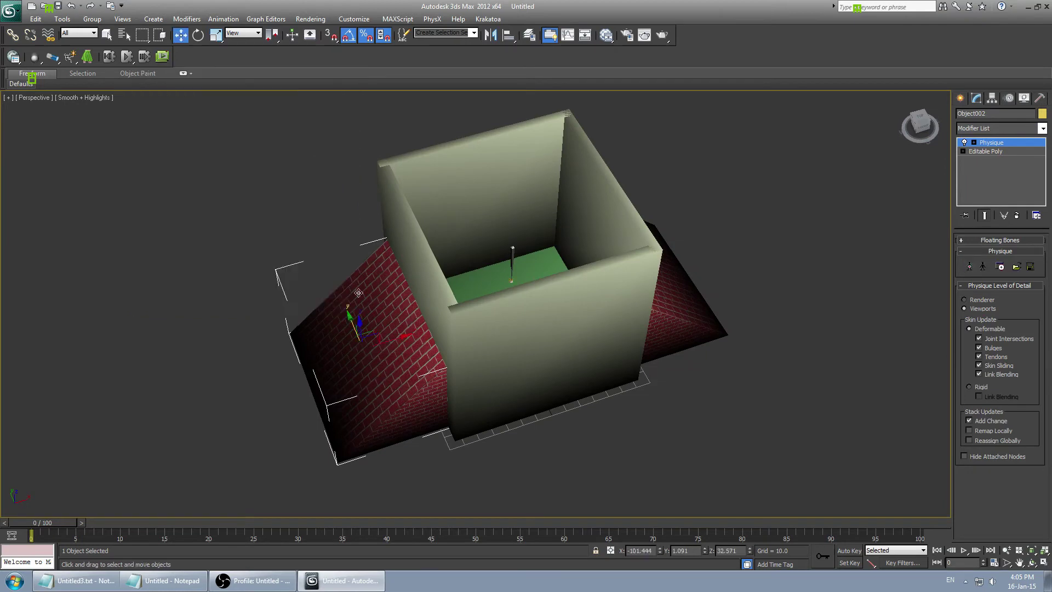
- Try to move the upright bone in the middle of the box, and clear the selection
middle_click_drag(494, 296, 459, 333, "alt")
left_click(961, 97)
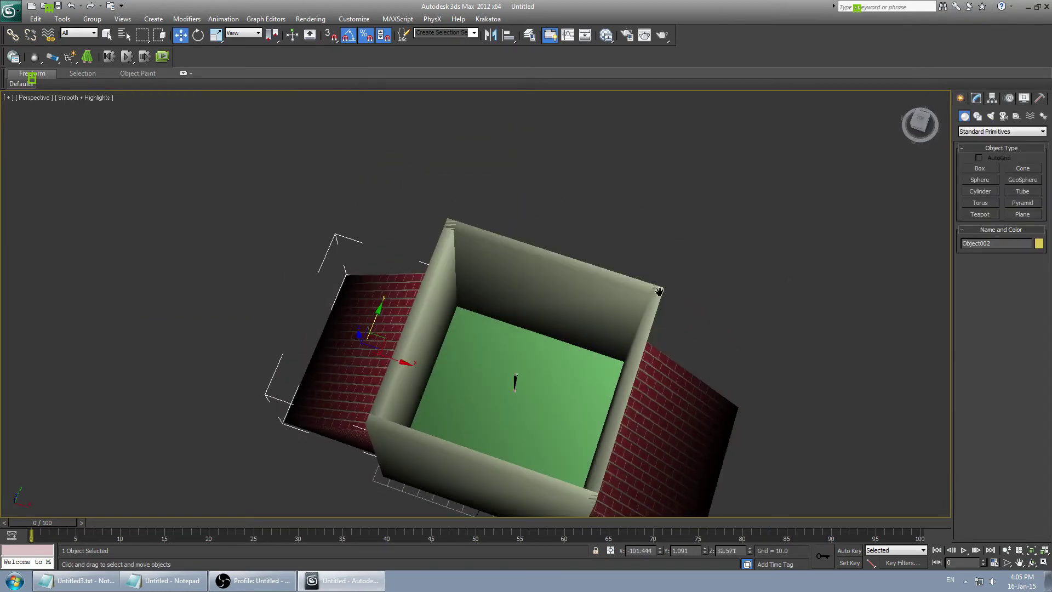
middle_click_drag(283, 348, 235, 284)
left_click(976, 98)
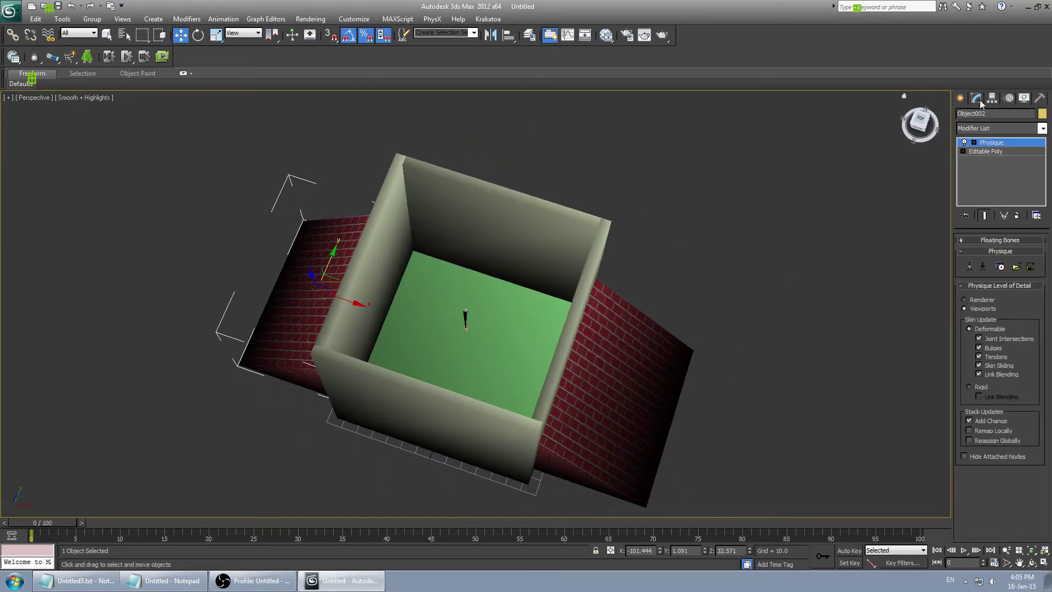
left_click(465, 313)
middle_click_drag(492, 323, 526, 271, "alt")
mouse_move(466, 254)
left_mouse_down()
mouse_move(469, 436)
mouse_move(475, 265)
left_mouse_up()
right_click(475, 265)
middle_click_drag(501, 275, 499, 258, "alt")
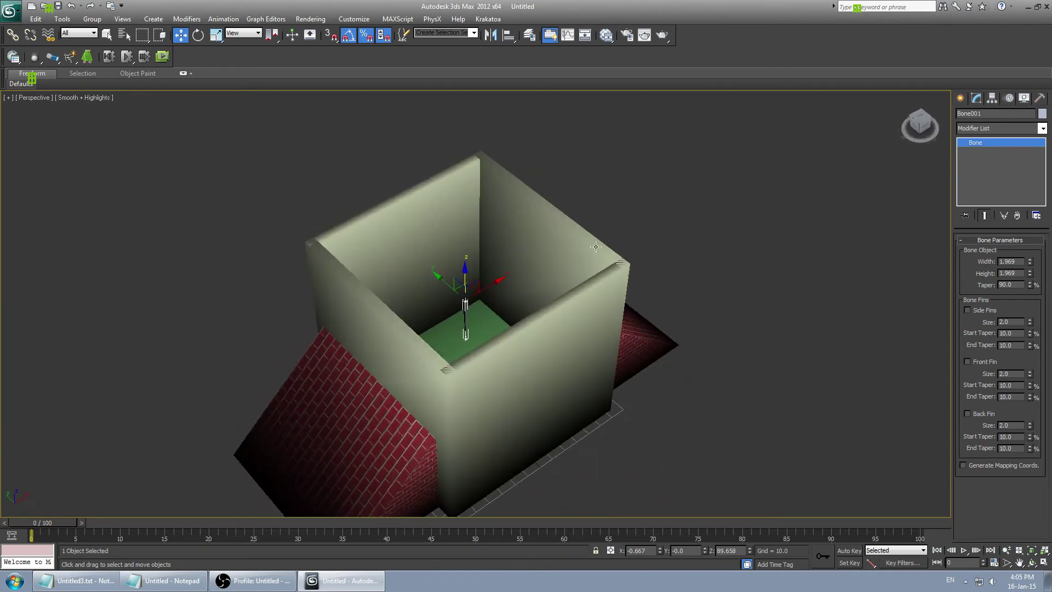
left_click(498, 254)
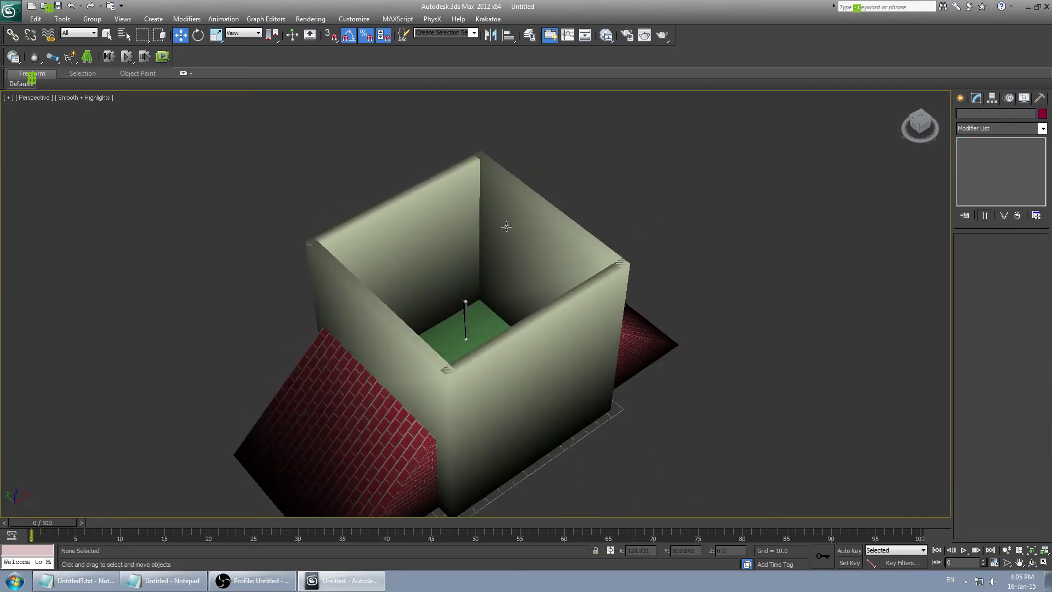
- Select every object in the scene except the two bones, leaving only the five box pieces and two ramps selected
mouse_move(527, 272)
middle_mouse_down()
mouse_move(562, 251)
mouse_move(538, 248)
mouse_move(513, 266)
middle_mouse_up()
key("ctrl+a")
left_click(496, 280, "alt")
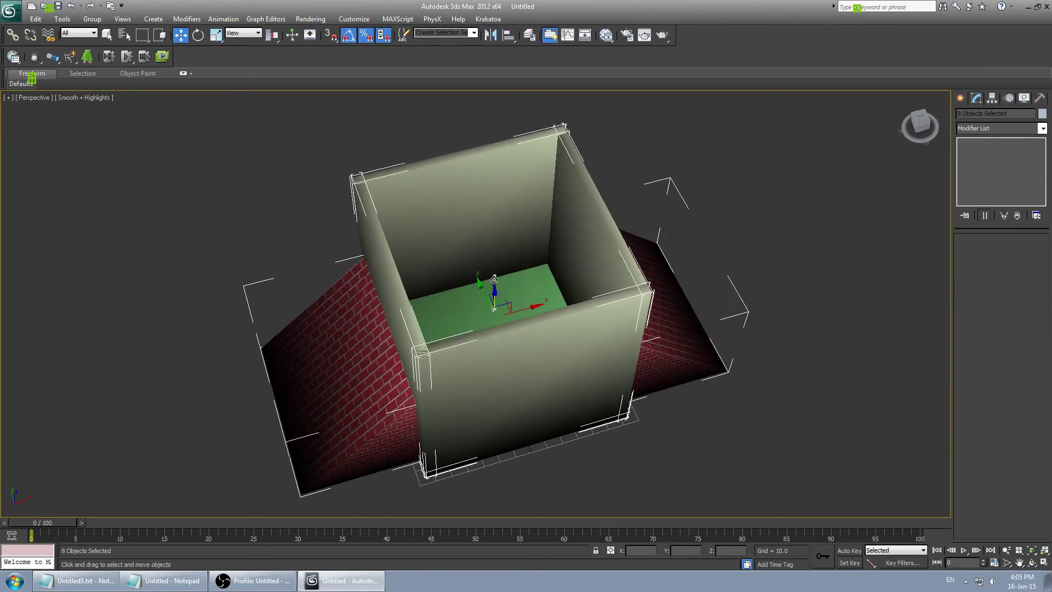
left_click(494, 308, "alt")
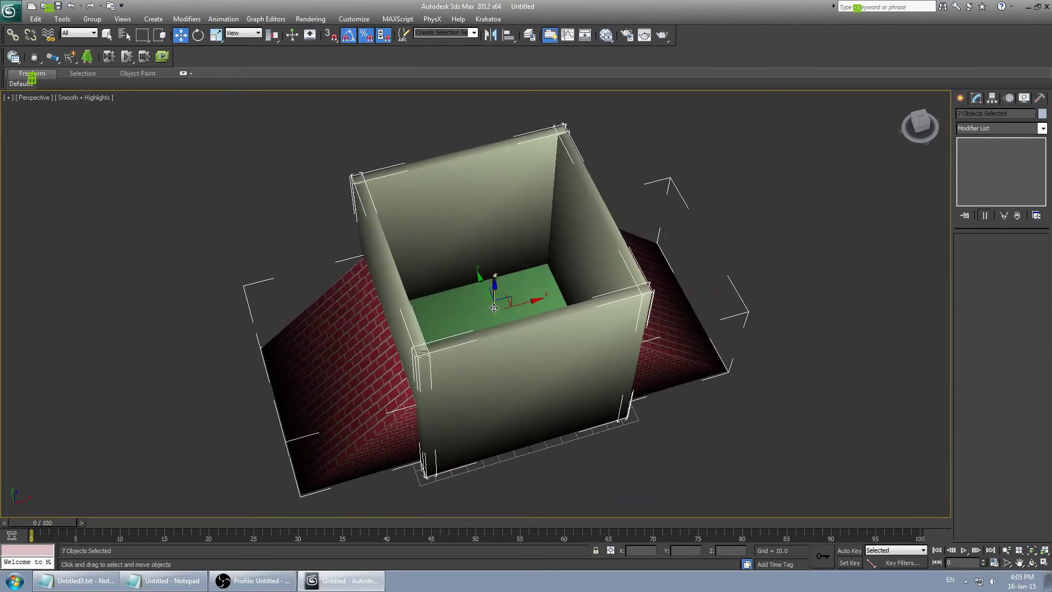
middle_click_drag(507, 245, 507, 293, "alt")
scroll(512, 269, "up", 4)
key("ctrl+a")
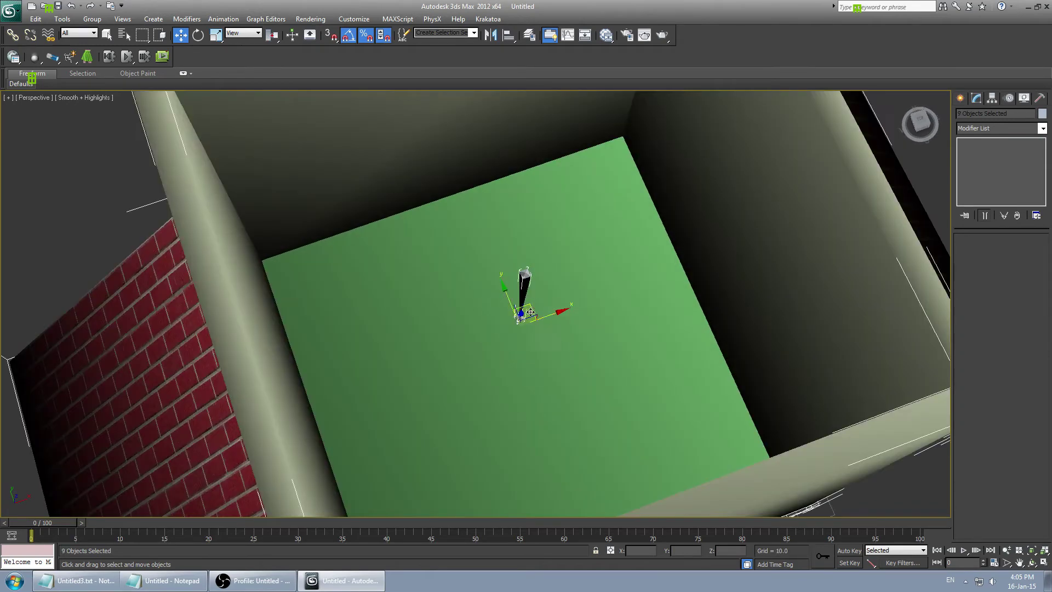
left_click(527, 280, "alt")
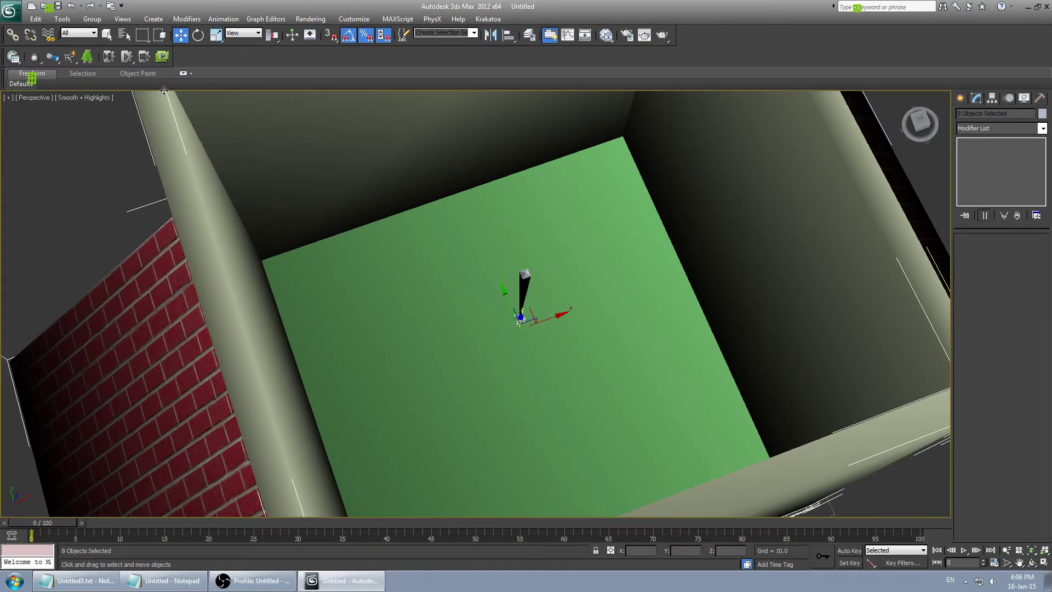
left_click(107, 35)
left_click(519, 318, "alt")
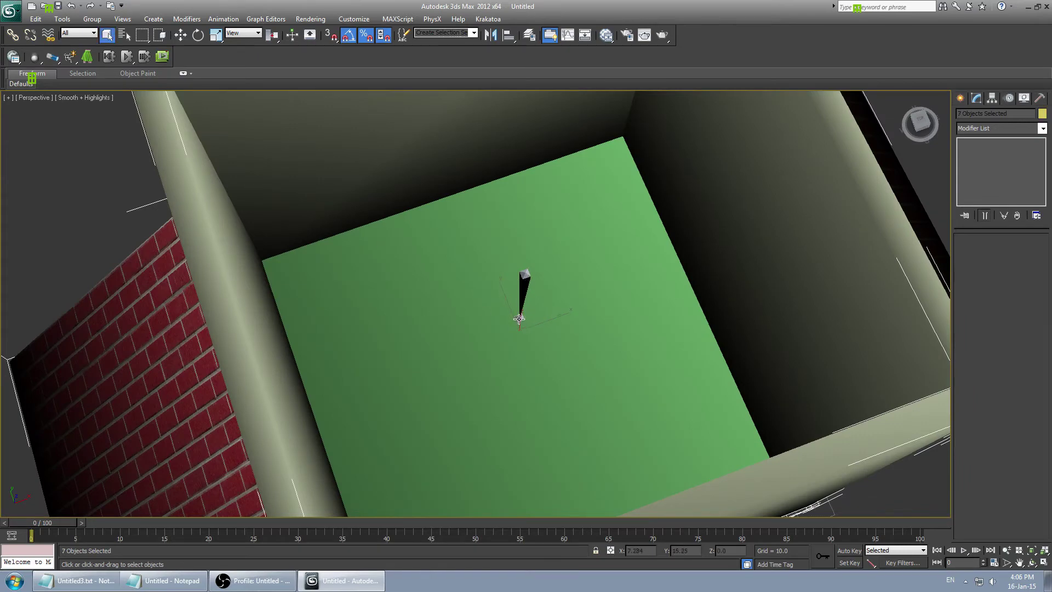
- Assign the brick Material #25 to all selected collision pieces and close the material editor
scroll(598, 308, "down", 3)
middle_click_drag(593, 297, 586, 248, "alt")
scroll(585, 249, "down", 4)
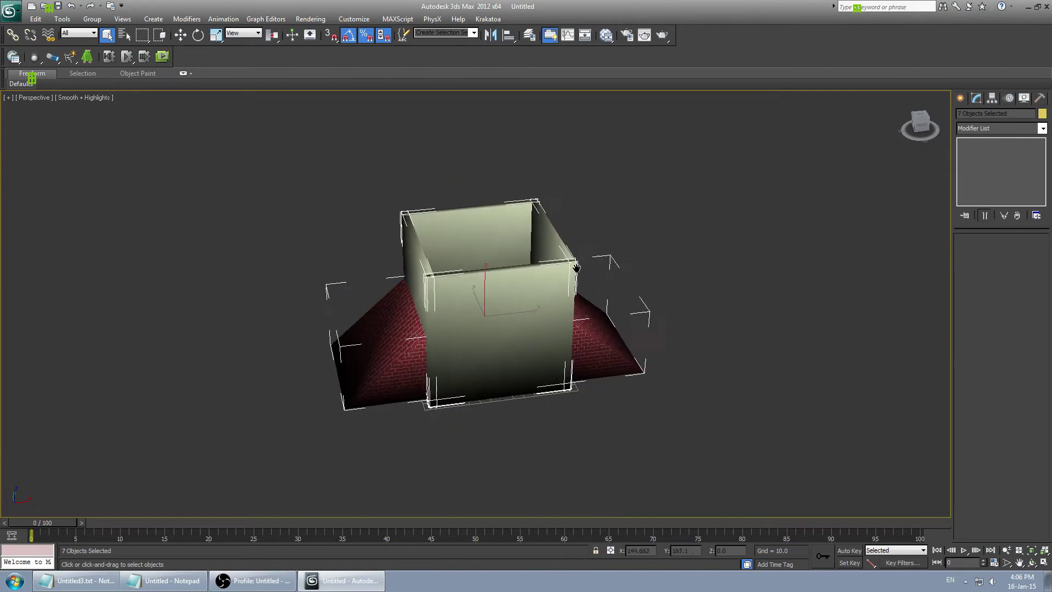
scroll(574, 268, "up", 2)
key("m")
left_click(310, 165)
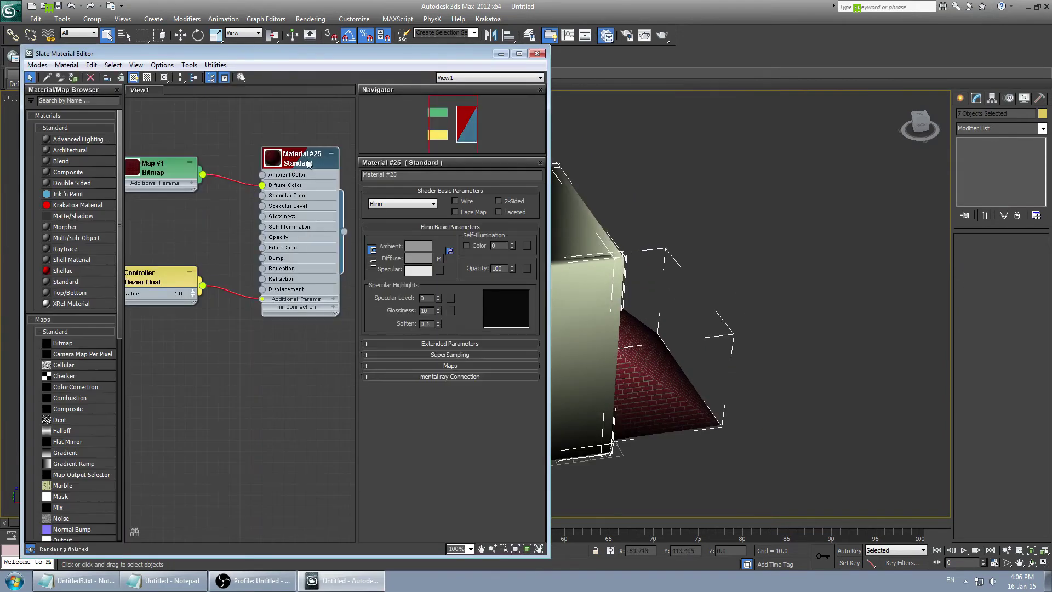
right_click(310, 165)
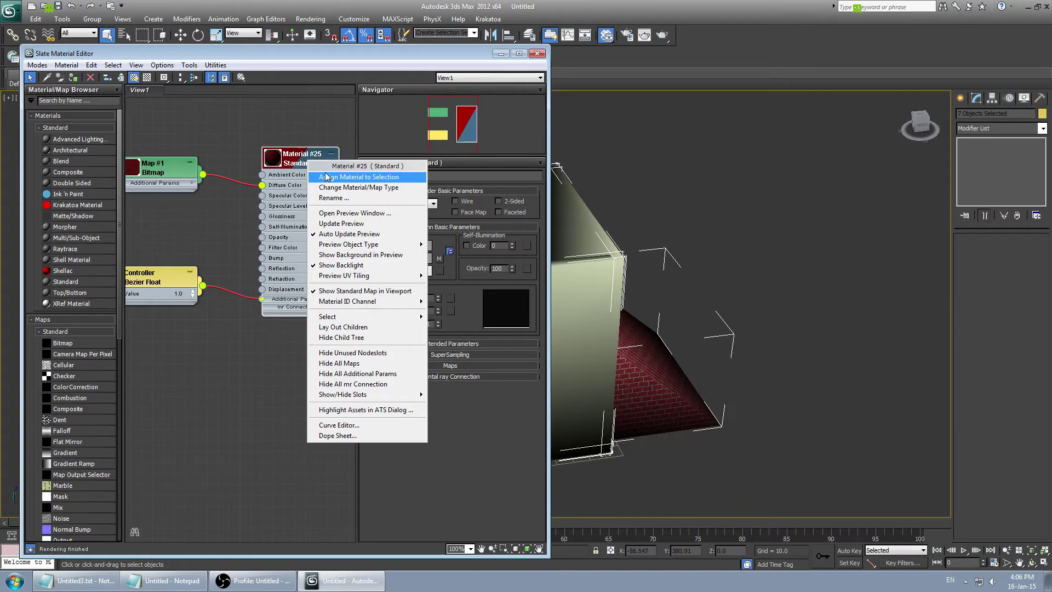
left_click(328, 177)
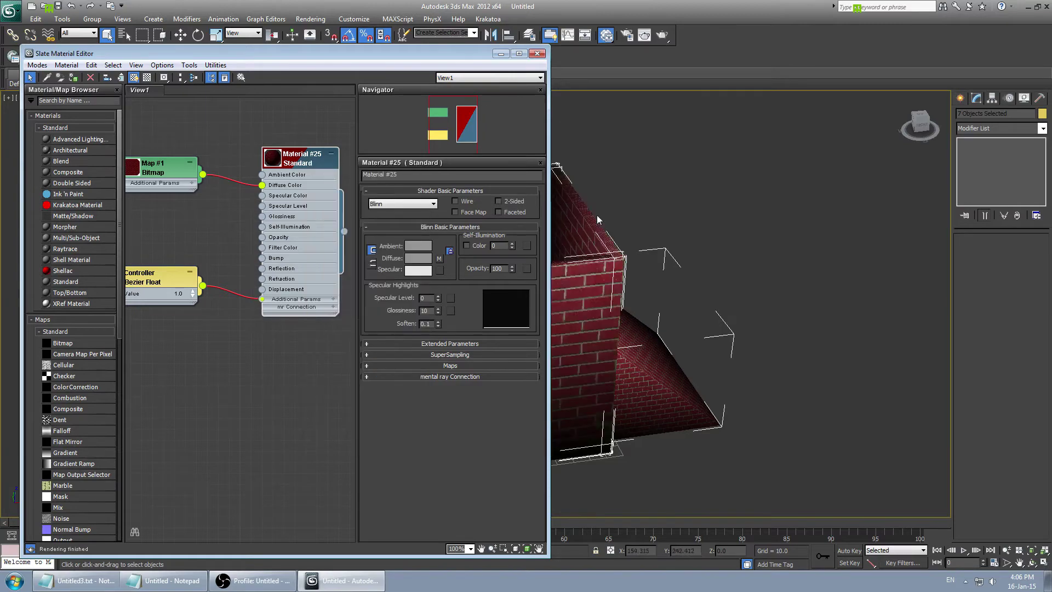
left_click(537, 53)
middle_click_drag(480, 237, 515, 238, "alt")
- Export the collision model as a Source SMD file named box_col in the Video Materials folder
left_click(10, 10)
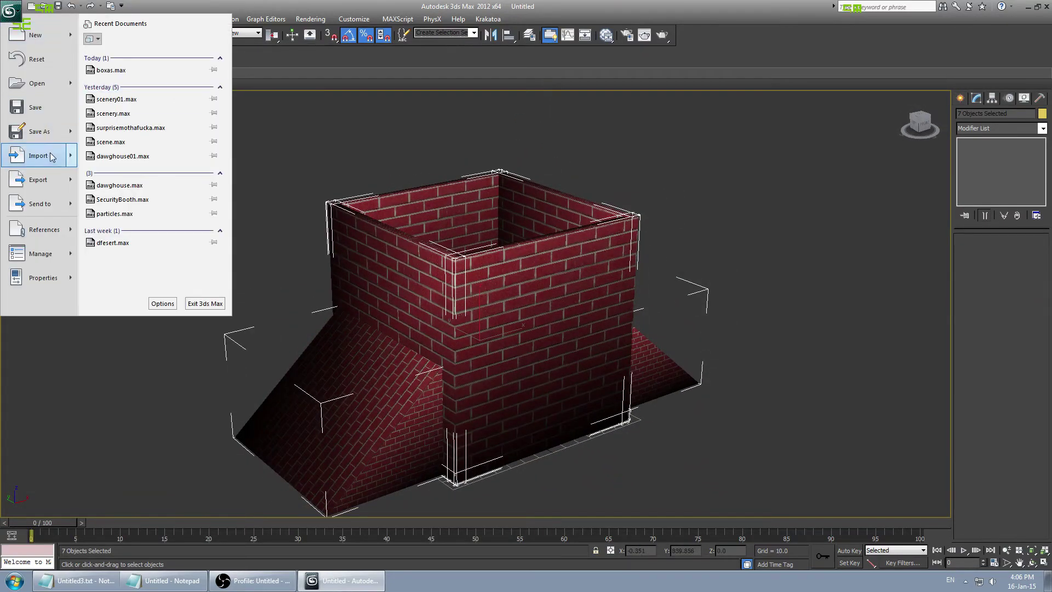
left_click(54, 175)
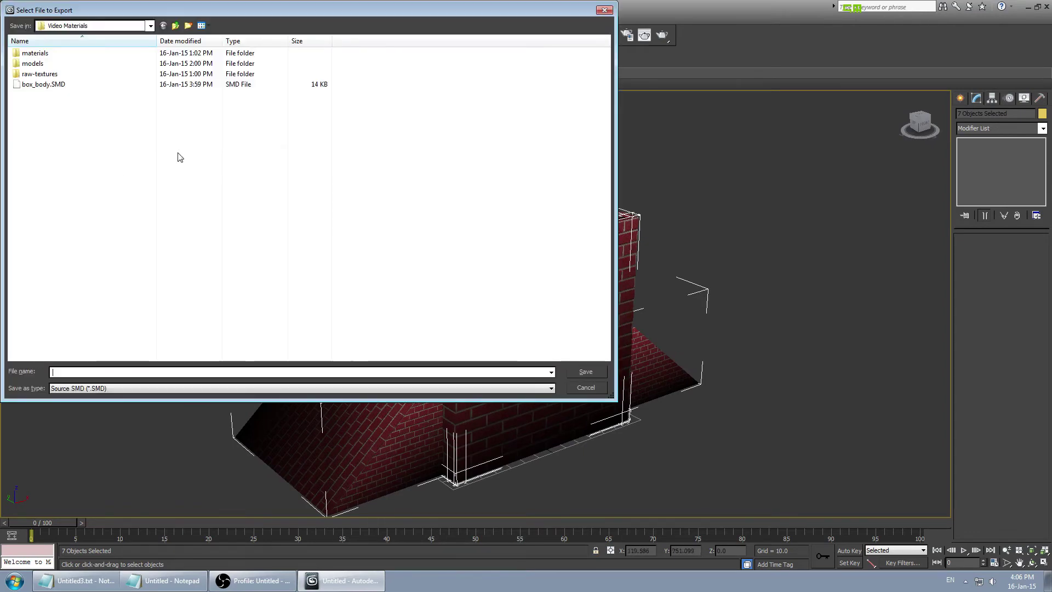
type("box_phys")
key("Return")
left_click(492, 369)
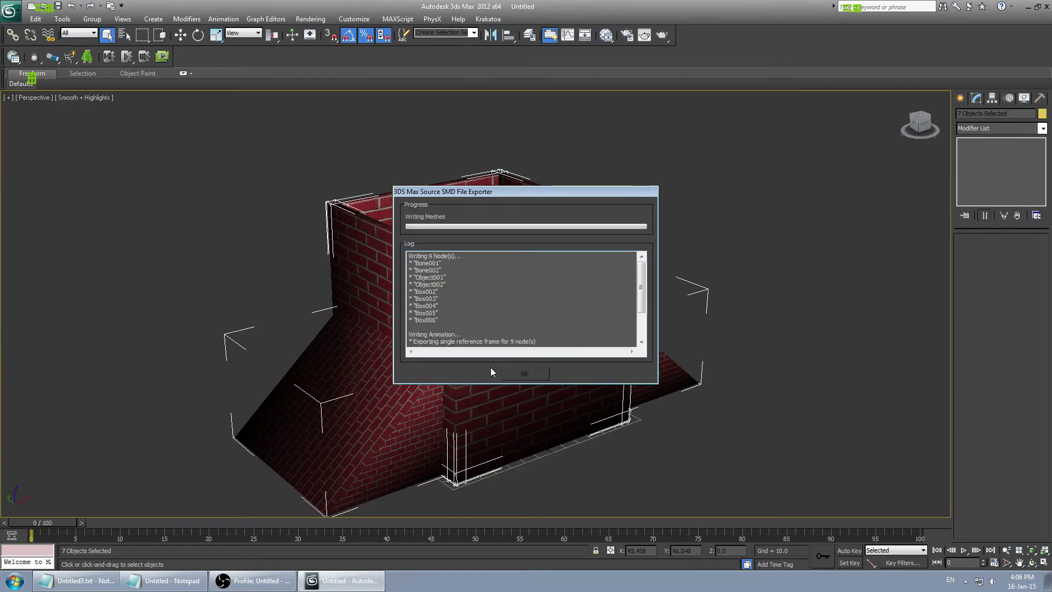
left_click(526, 373)
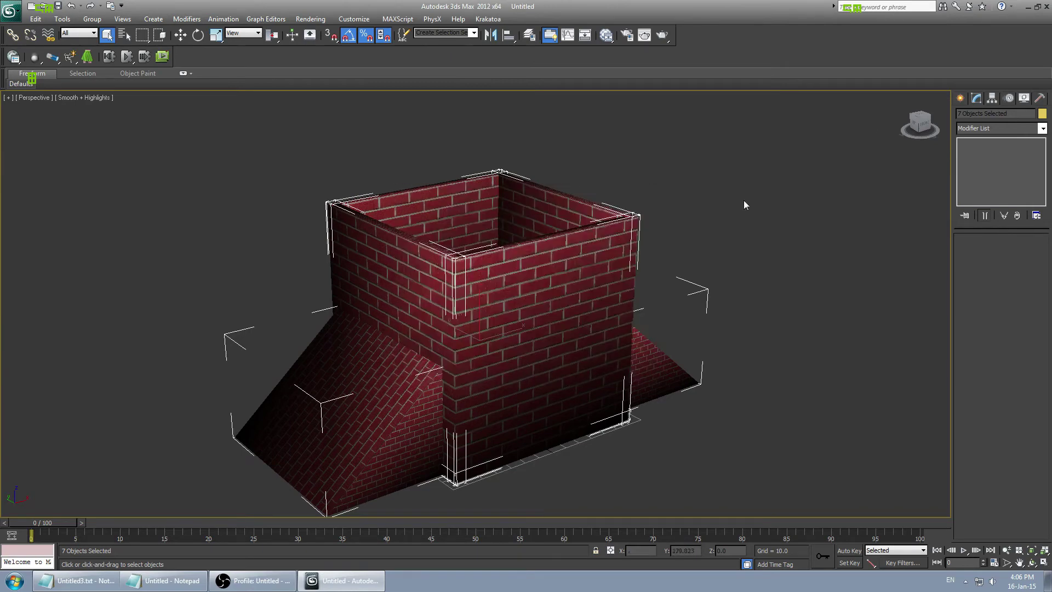
- Close 3ds Max without saving the scene and open the Video Materials folder from the desktop
left_click(1045, 6)
left_click(535, 326)
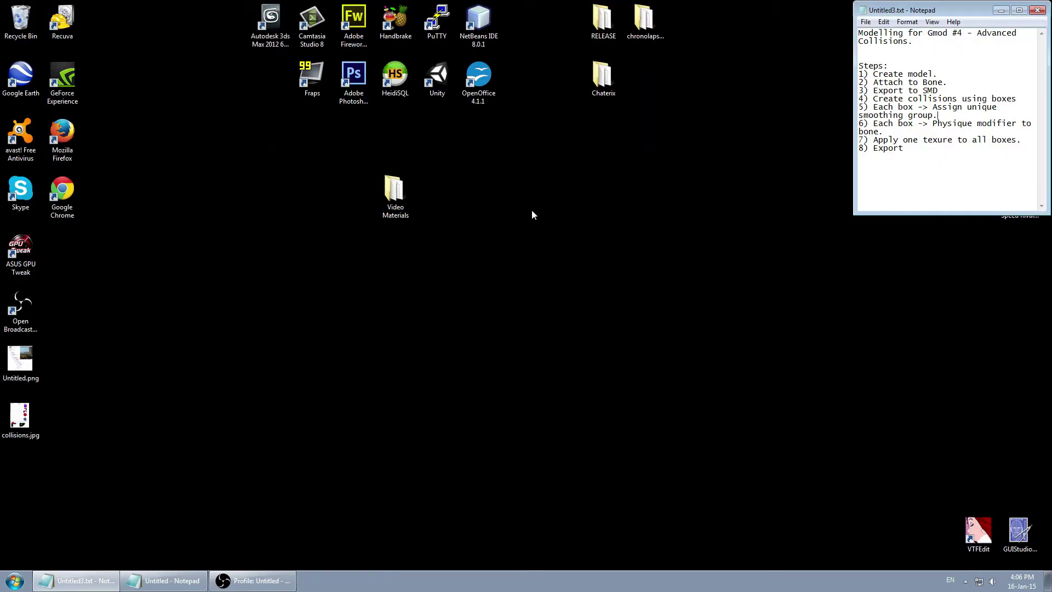
double_click(395, 192)
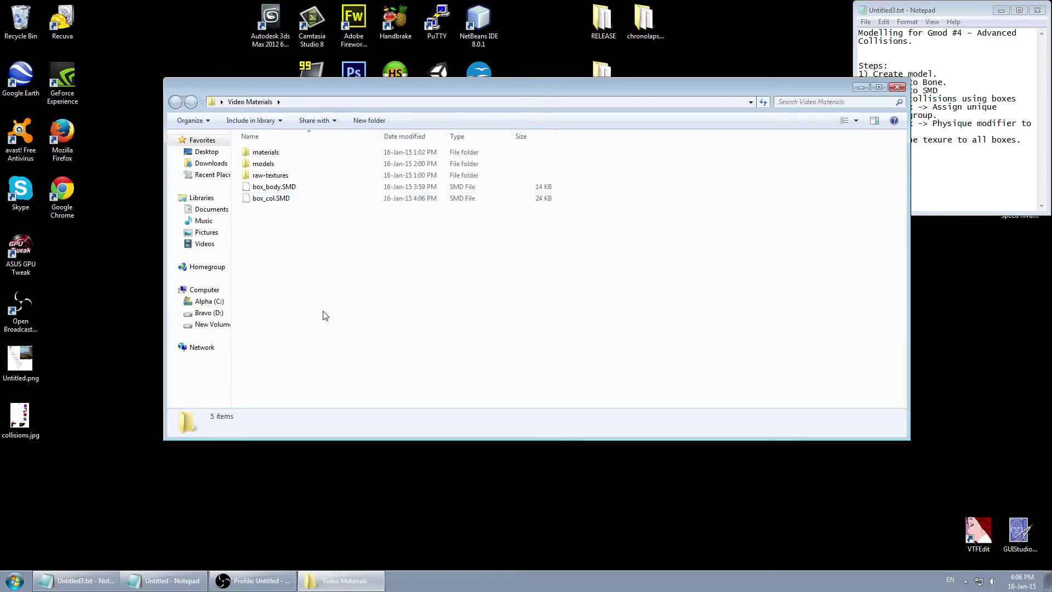
right_click(287, 220)
- Run notepad to start a new blank text document
key("super")
type("nt")
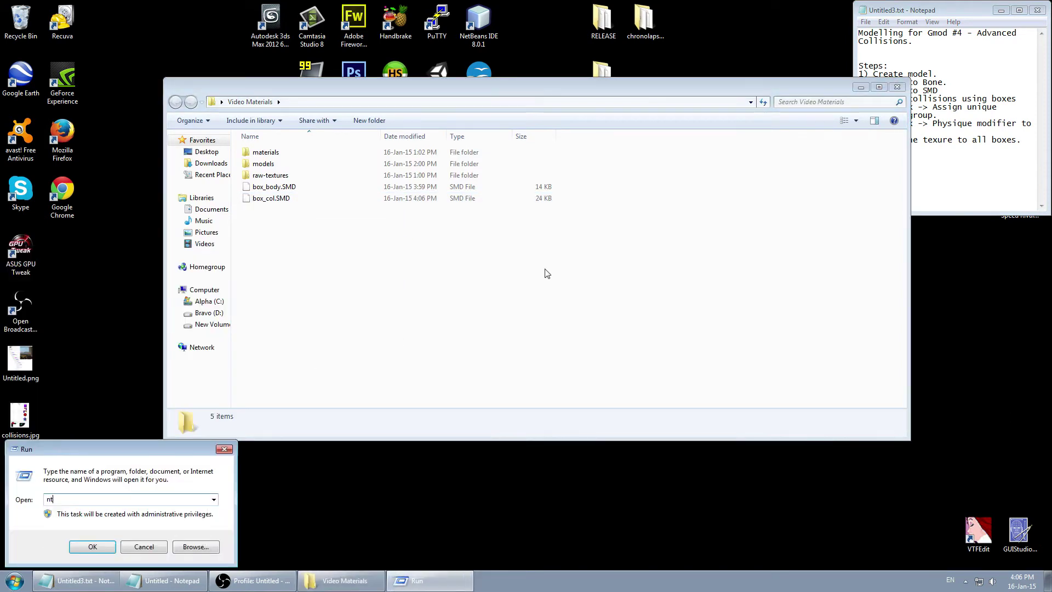
key("BackSpace")
type("otepad")
key("Return")
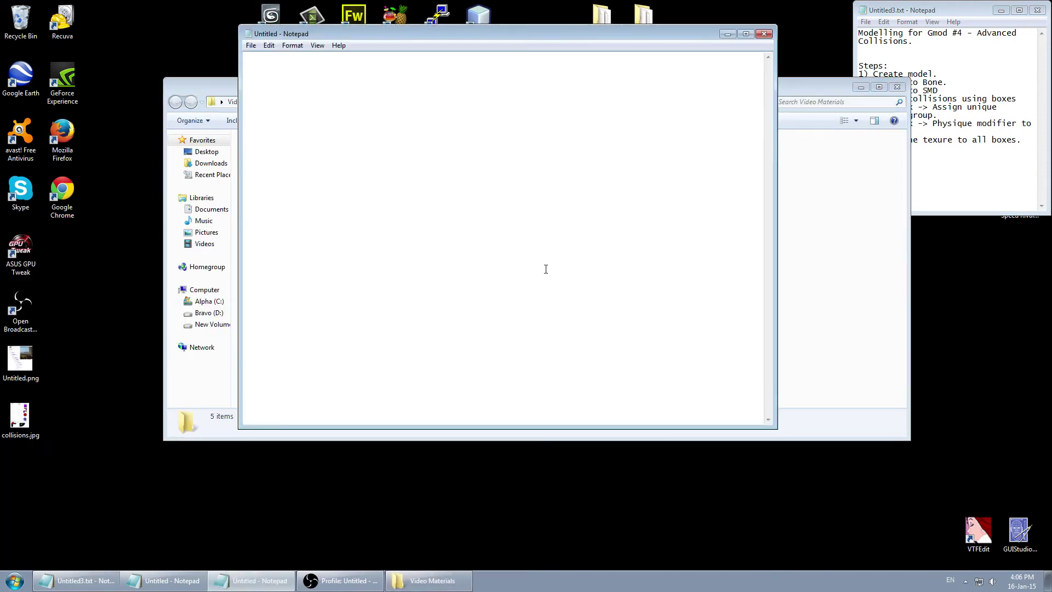
- Write the first script line as $modelname "als/example_model/brick_box.mdl"
type("$modelname =\"als/example_model")
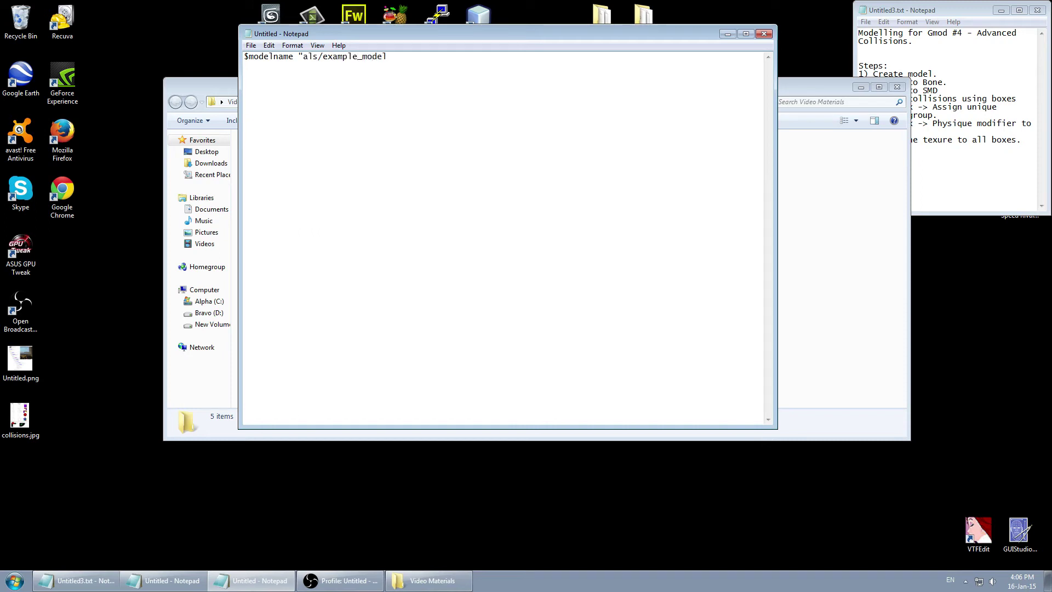
type("/b")
type("rick_box")
type(",mdl")
key("BackSpace")
key("BackSpace")
key("BackSpace")
key("BackSpace")
type(".mdl\" ")
- Add the line $body box "box_body.smd" and place the document so the folder's file names stay readable
type("$bod")
type("y box ")
type("\"")
left_click_drag(390, 38, 591, 95)
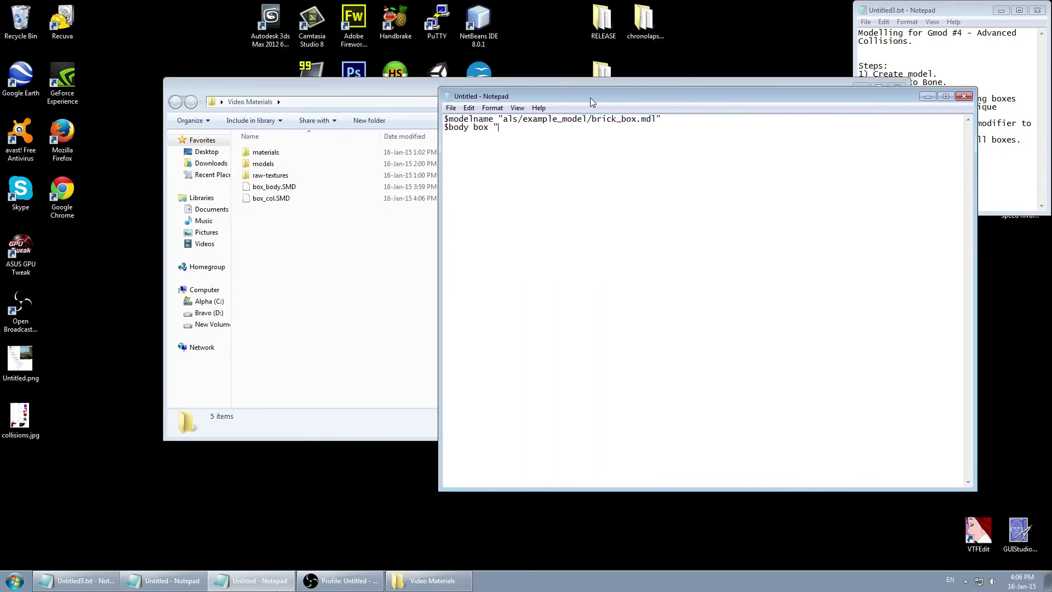
type("box_body/")
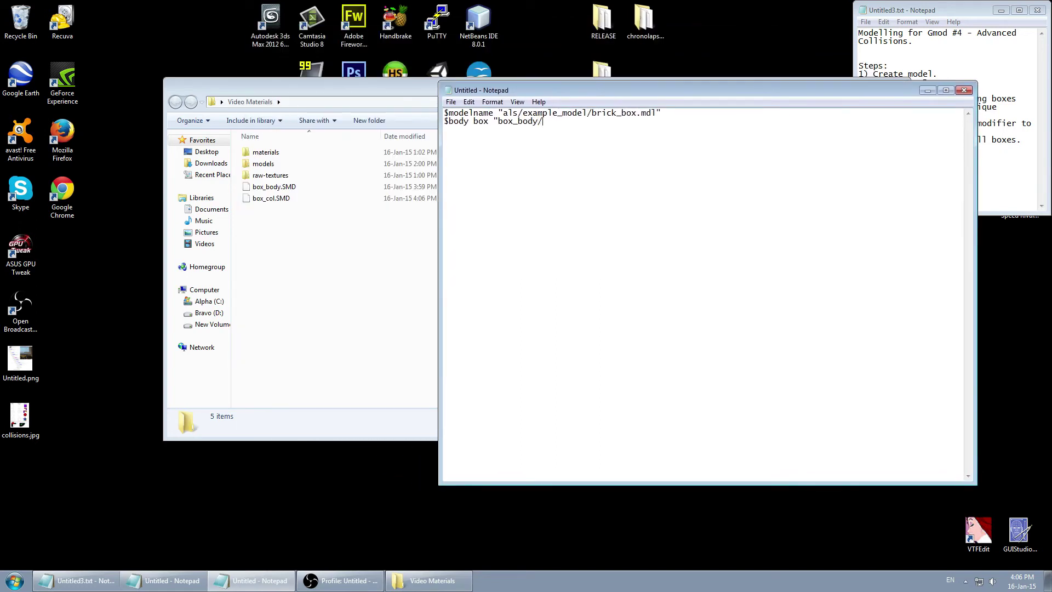
key("BackSpace")
type(".smd\" ")
- Add the lines $surfaceprop brick and $cdmaterials "als/example_model/"
type("$surfaceprop brick")
key("Return")
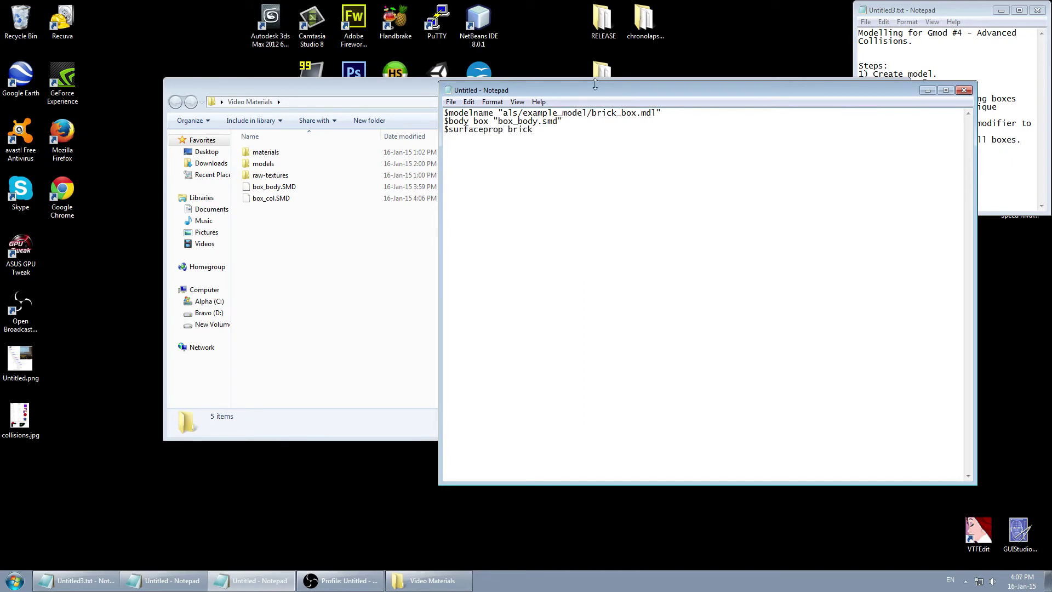
type("$c")
key("BackSpace")
key("BackSpace")
type("$cdmaterials \"als/example_model\"")
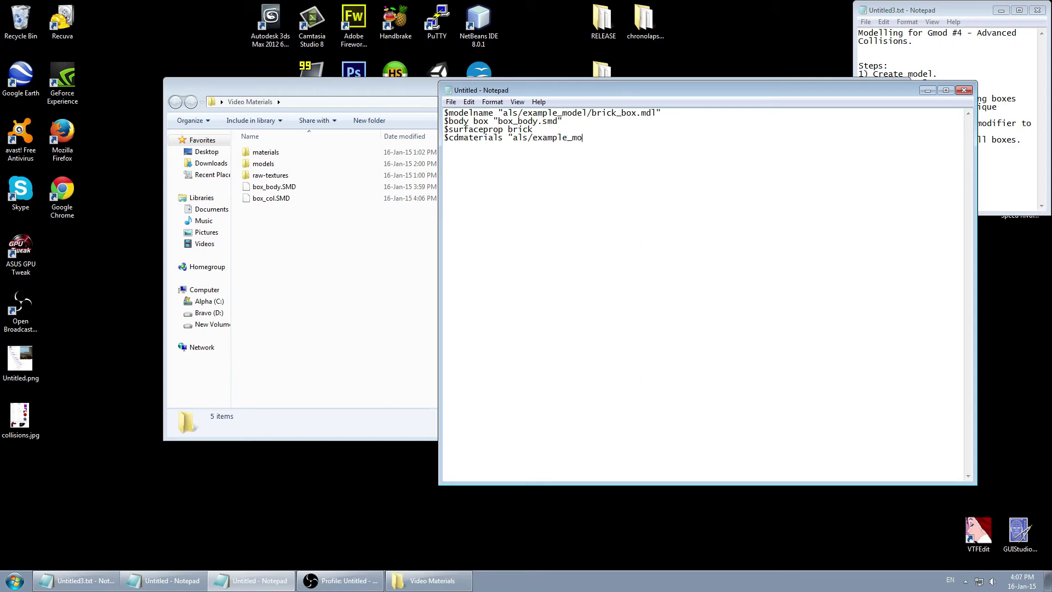
key("BackSpace")
type("/\"")
key("Return")
- Add the idle animation line $sequence idle "box_body.smd"
type("$sequence")
type(" idle \"ex")
type("ample")
key("BackSpace")
key("BackSpace")
key("BackSpace")
key("BackSpace")
key("BackSpace")
key("BackSpace")
key("BackSpace")
type("box_body\"")
key("Return")
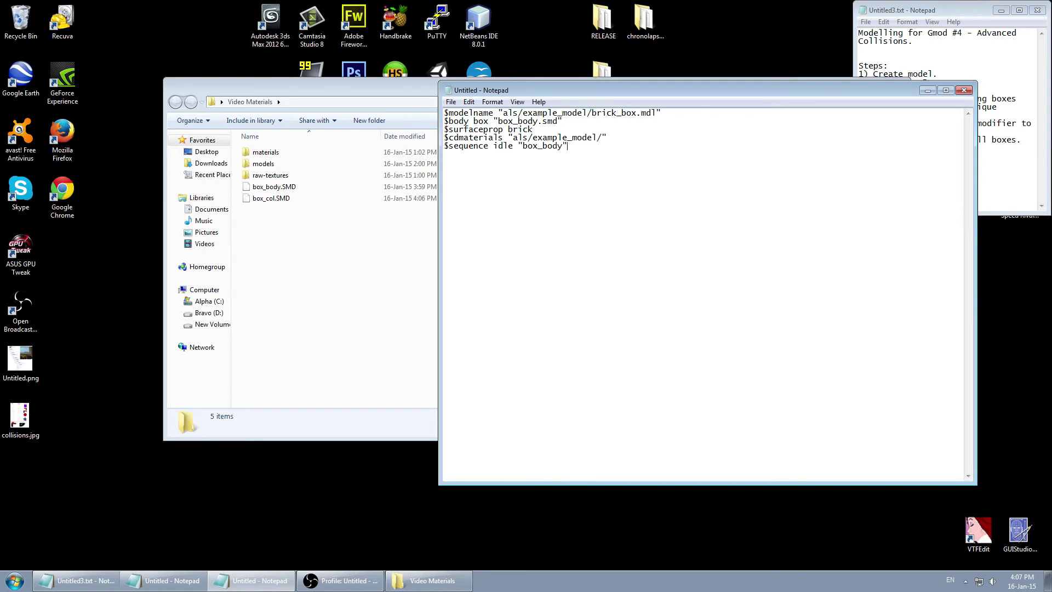
key("BackSpace")
type(".")
type("smd\"")
- Add the line $collisionmodel "box_col.smd" to reference the exported collision mesh
type("$co")
type("llisionmodel")
type(" \"")
type("box_co")
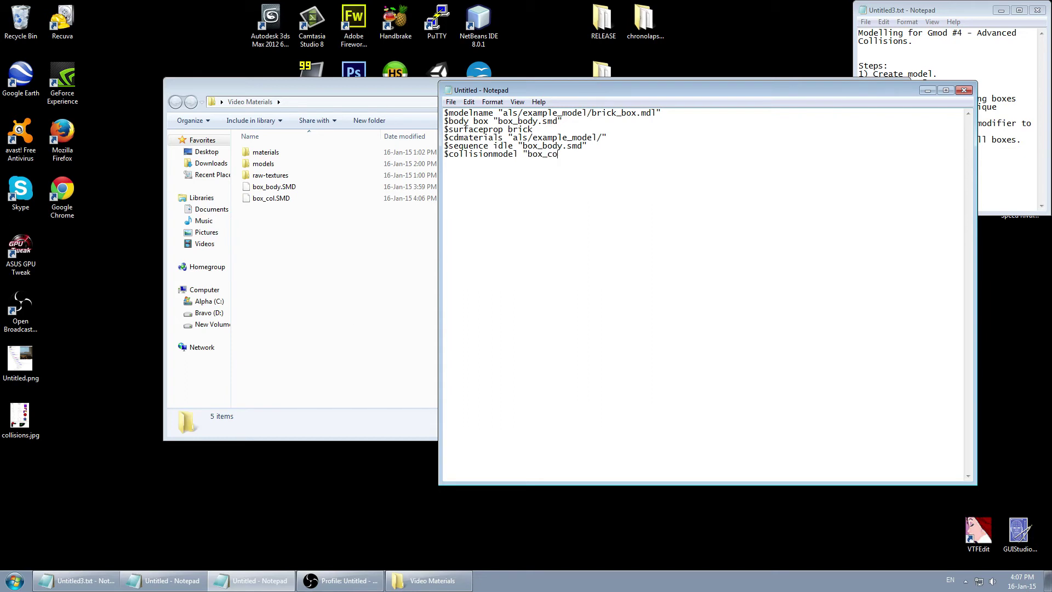
type("l.smd\"")
key("Return")
- Add a braced block under the collision model line containing $mass 50 and $concave on separate lines
type("{")
key("Return")
type("$m")
key("BackSpace")
key("BackSpace")
type("$mass 50 $concave")
key("Return")
type("}")
- Save the script as box.qc in the Video Materials folder and close the document
key("ctrl+s")
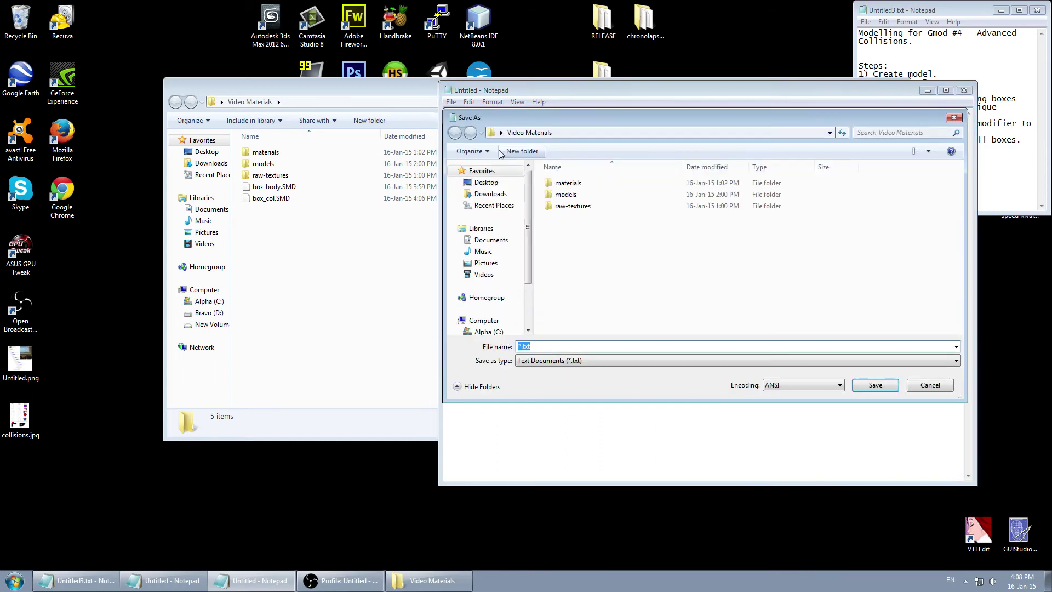
type("box.qc")
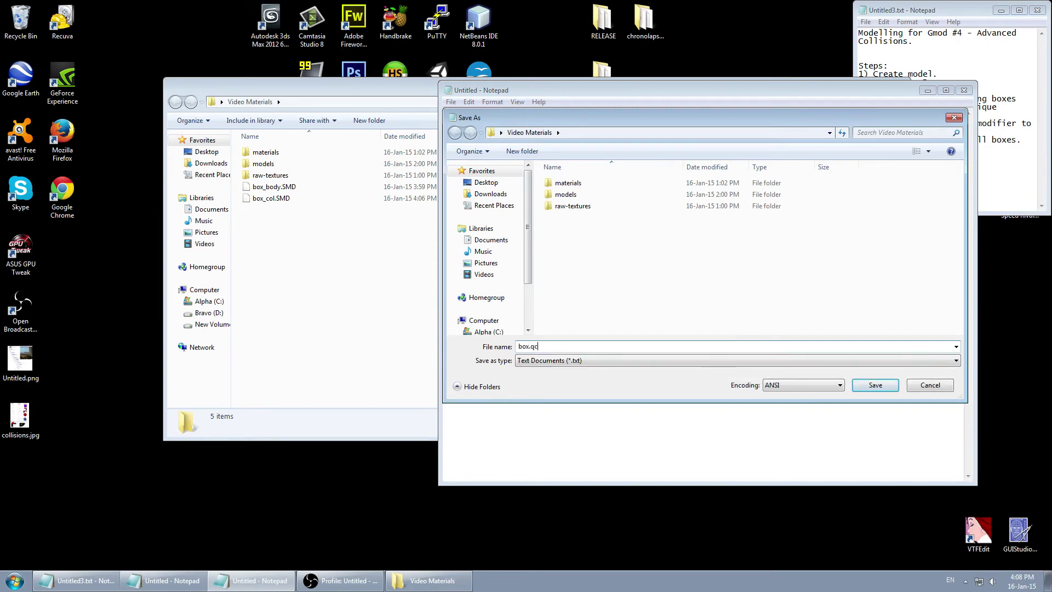
key("Return")
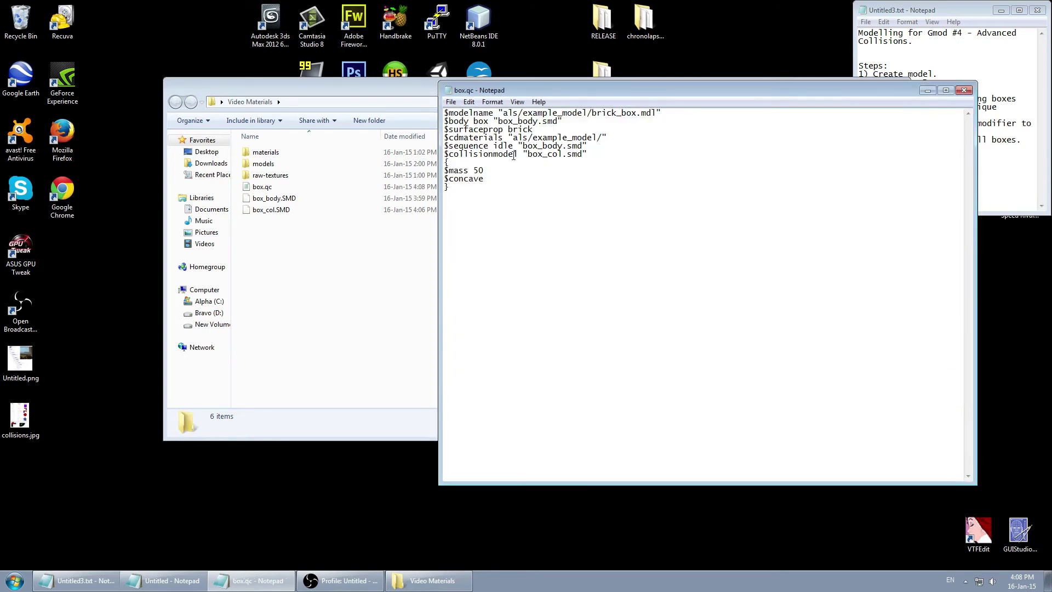
left_click(635, 130)
left_click_drag(591, 153, 528, 154)
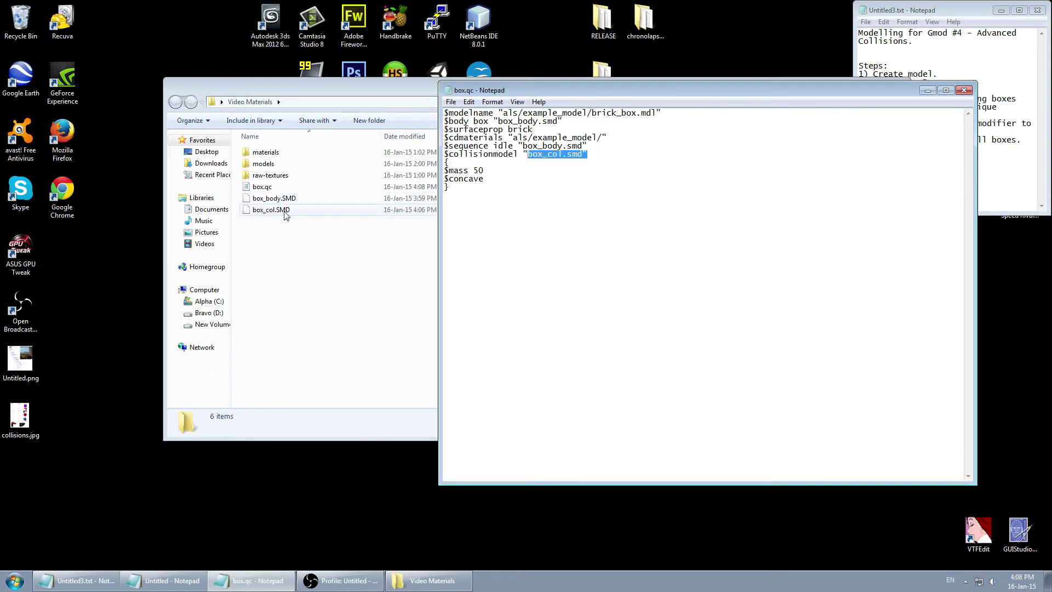
key("Down")
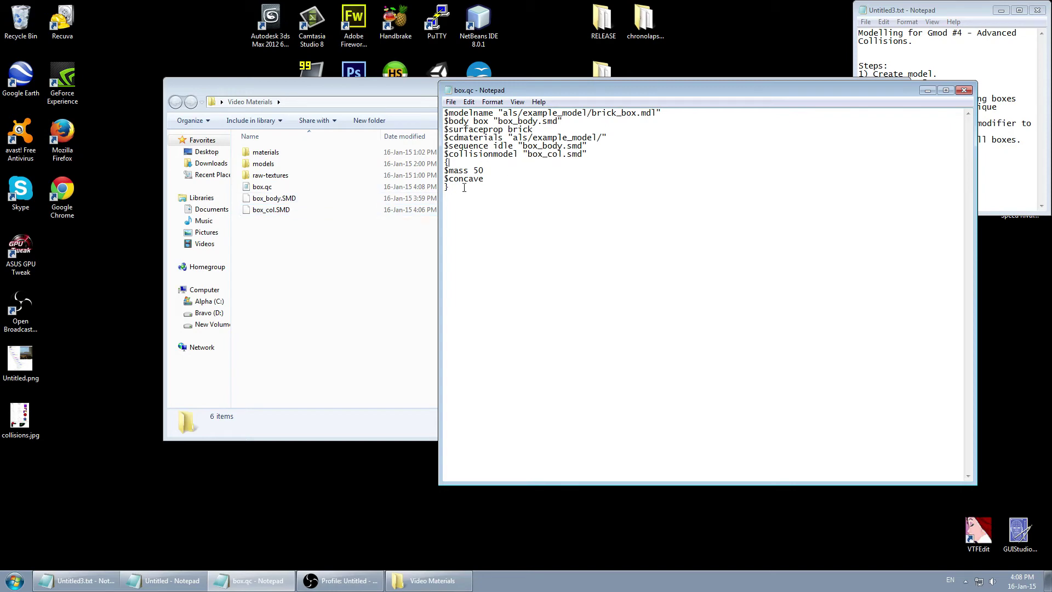
left_click(963, 90)
- Launch GUIStudioMDL from the desktop, allow it to run, and dismiss its startup notice
double_click(1019, 529)
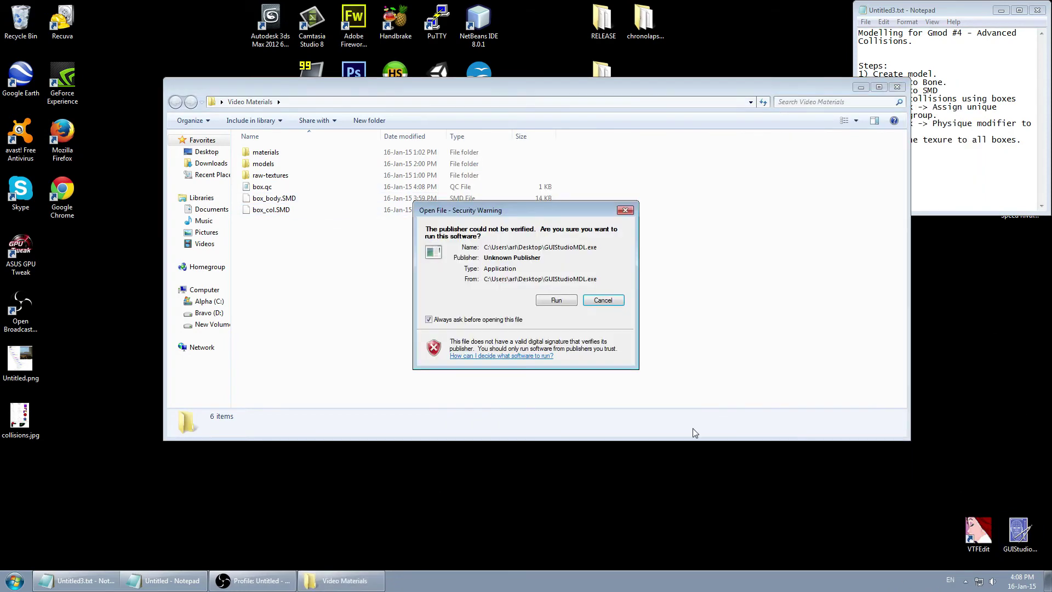
left_click(549, 301)
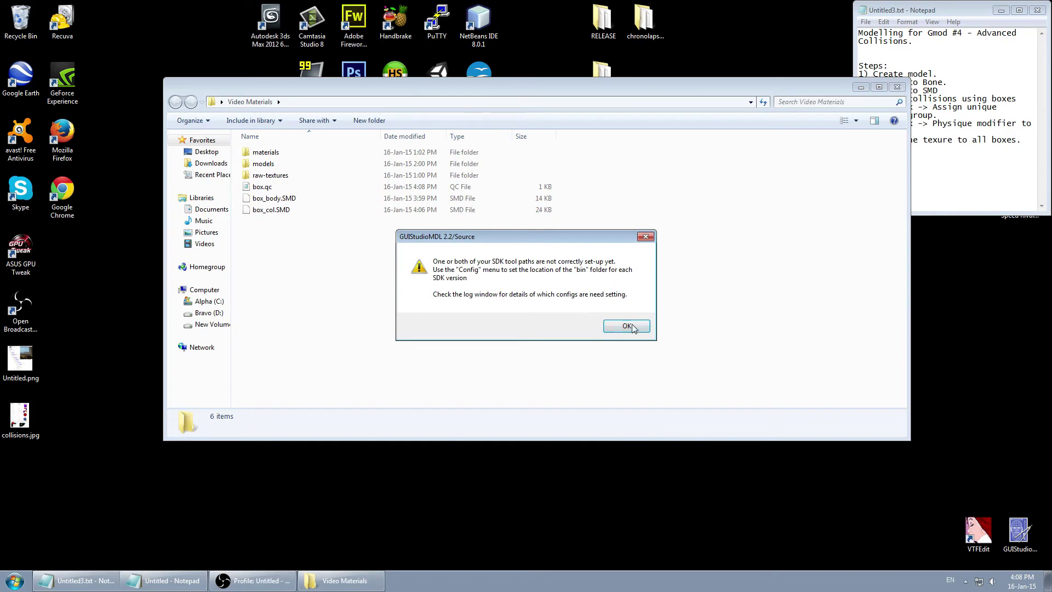
left_click(627, 326)
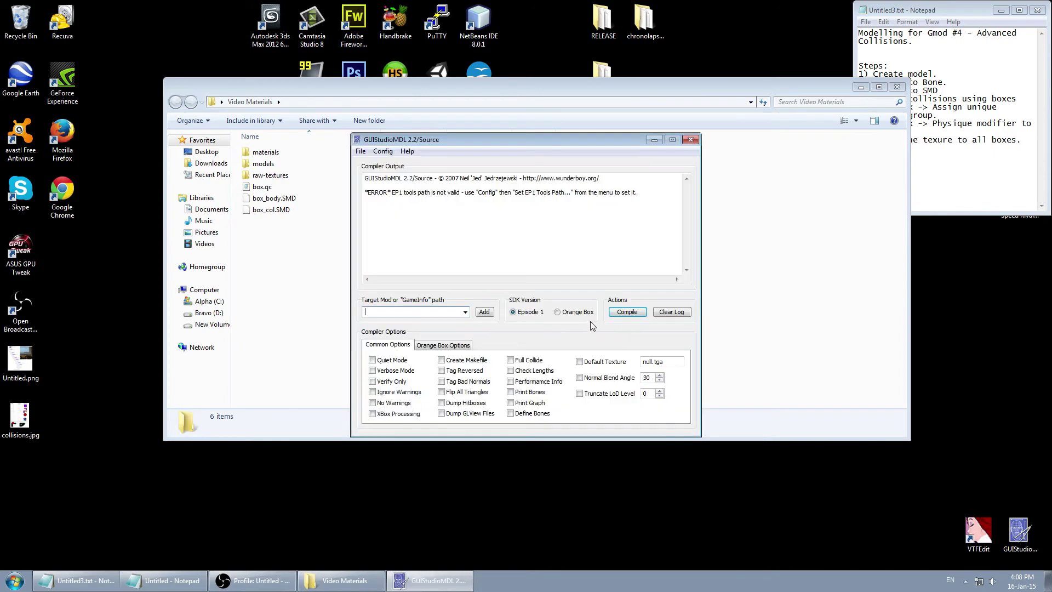
- Load box.qc, compile it for Garry's Mod with the Orange Box SDK version, and close the compiler
left_click(361, 152)
left_click(384, 163)
left_click(446, 253)
double_click(446, 254)
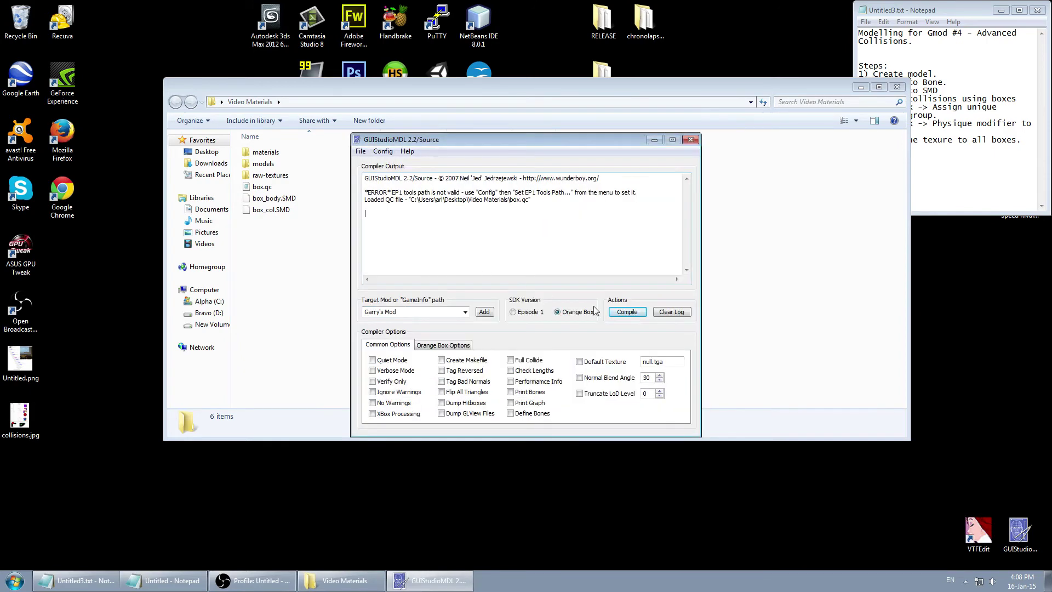
left_click(630, 312)
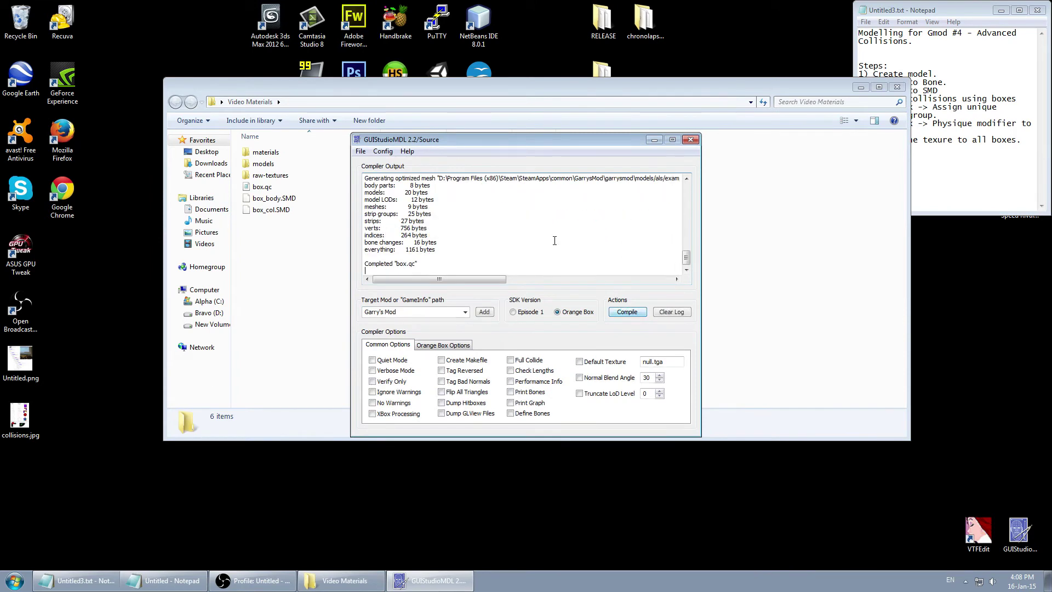
left_click(690, 140)
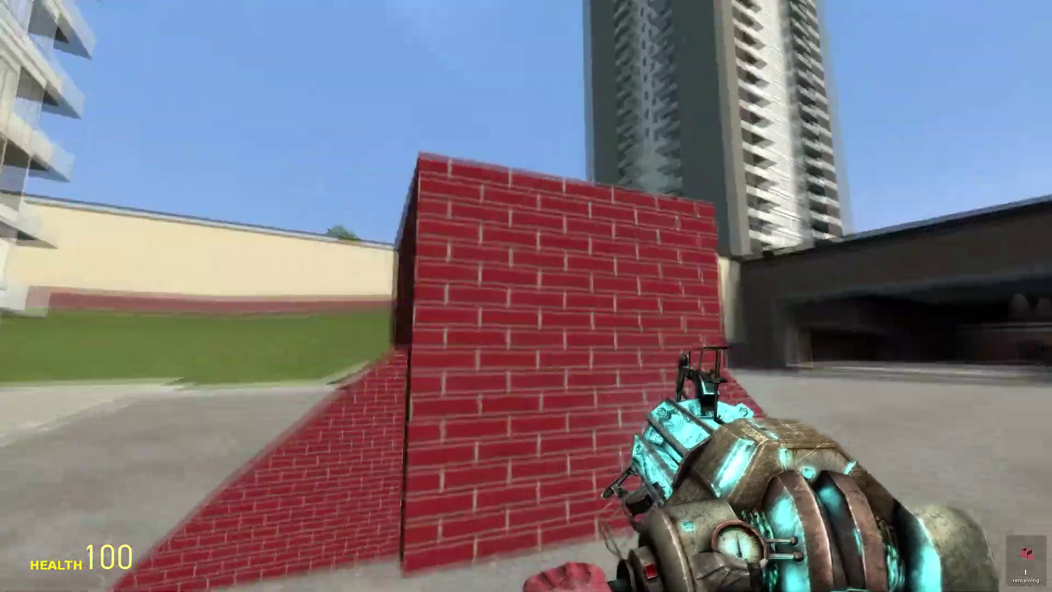
- Approach the brick box and climb its sloped side to test the ramp's collision
key("a")
key("w")
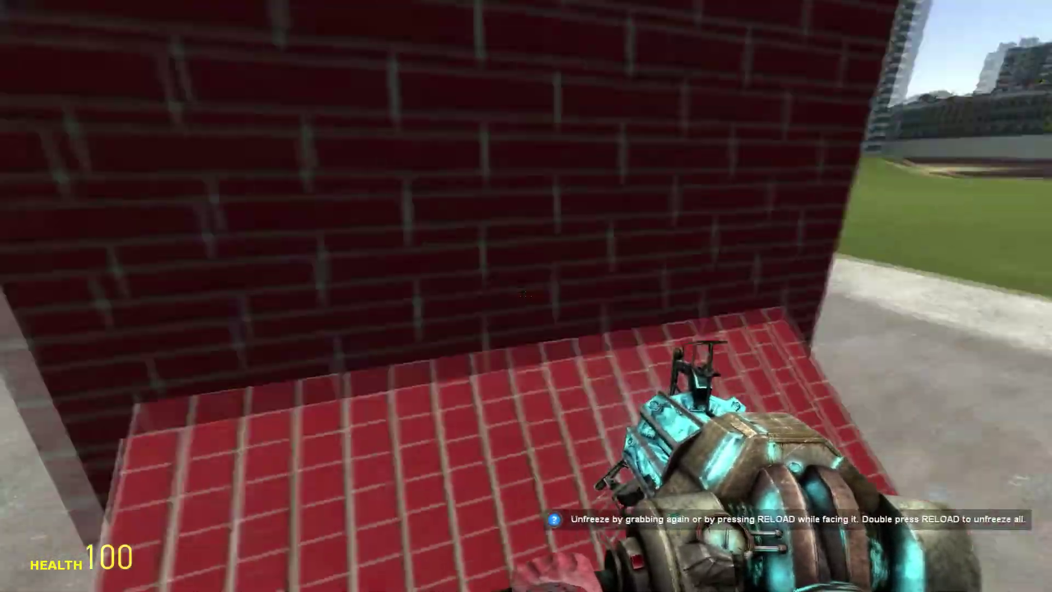
key("space")
key("w")
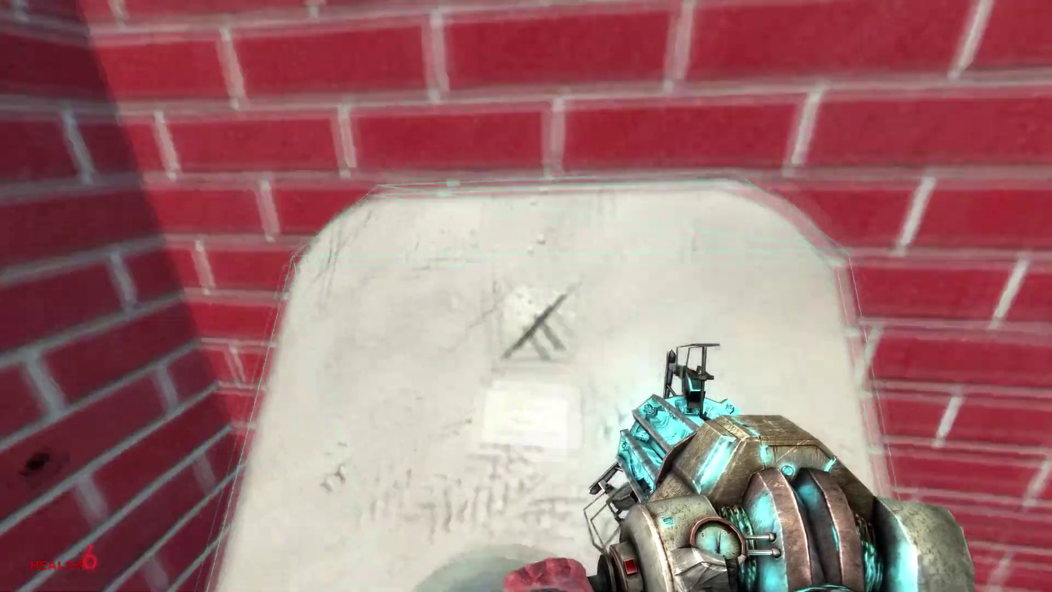
- Freeze the pale plate leaning inside the brick box with the physics gun and try to climb out over it
left_click(526, 296)
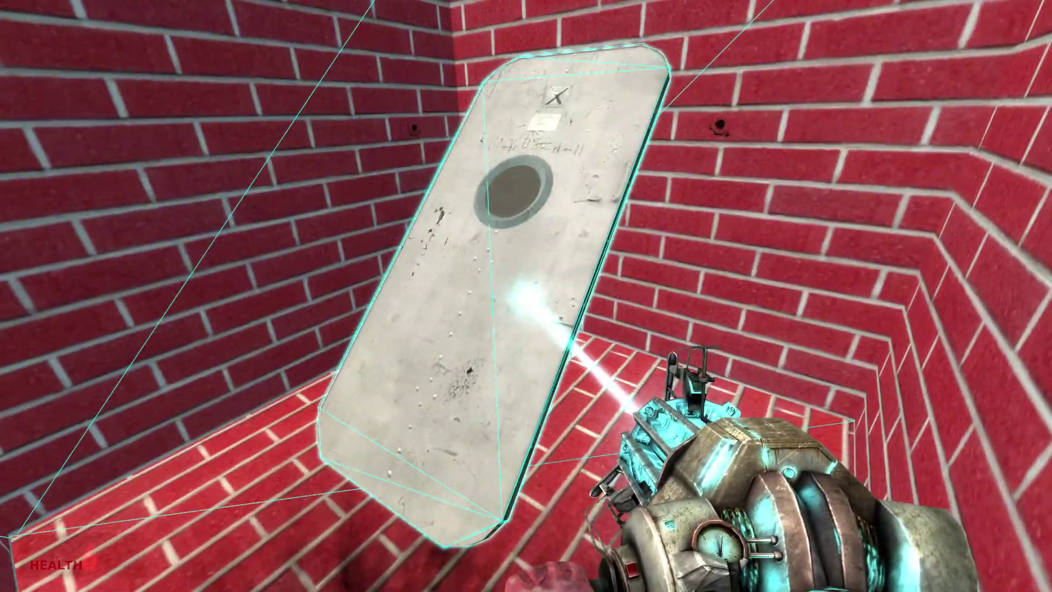
right_click(526, 296)
key("w")
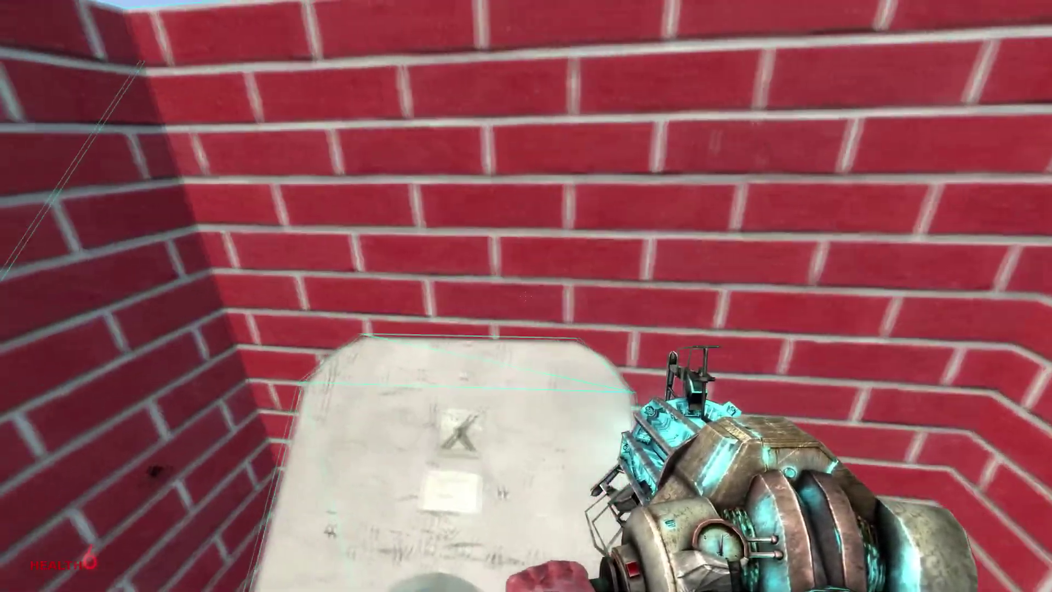
key("space")
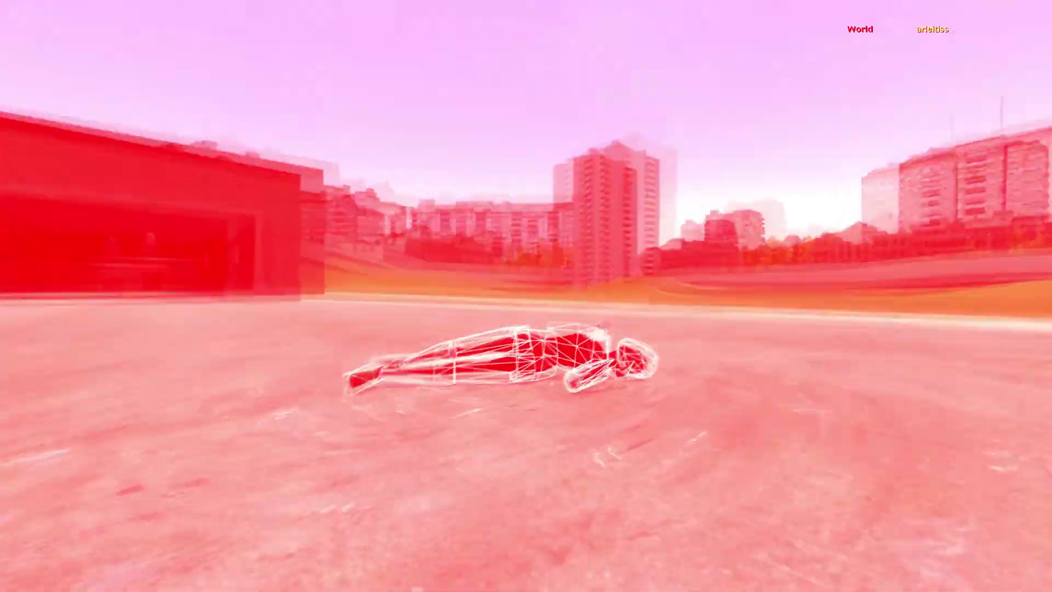
- Respawn the player and fly in noclip to a spot above the open brick box
key("space")
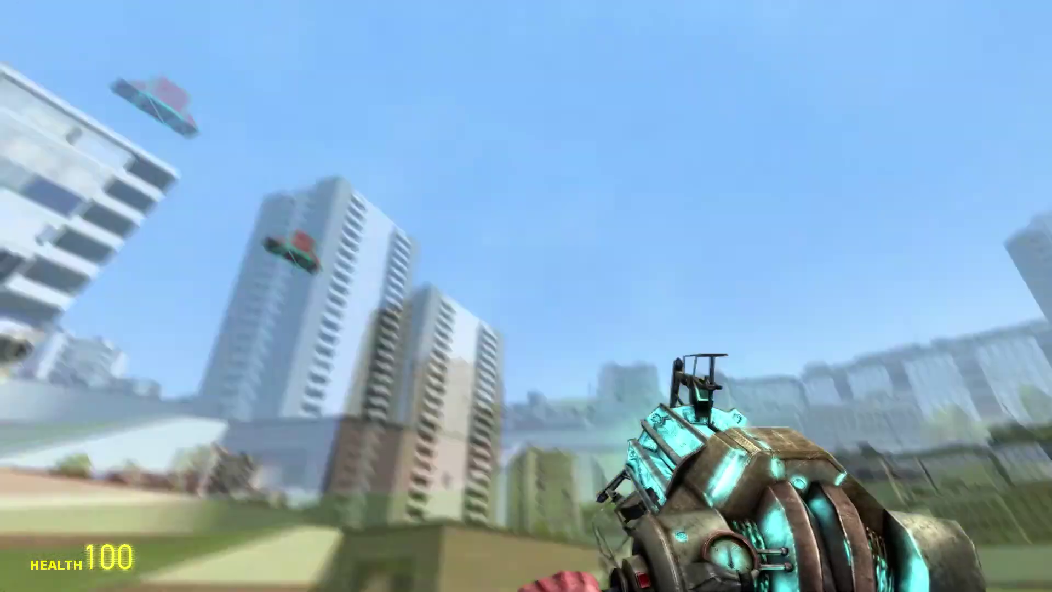
key("v")
key("w")
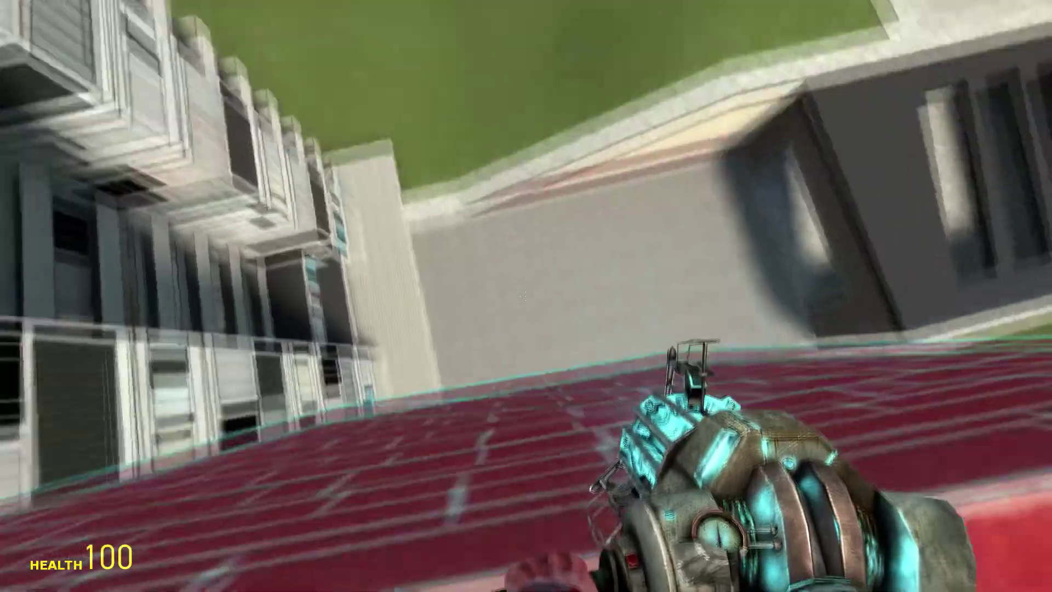
- Spawn several Bouncy Balls from the Fun + Games entities above the open brick box
key("q")
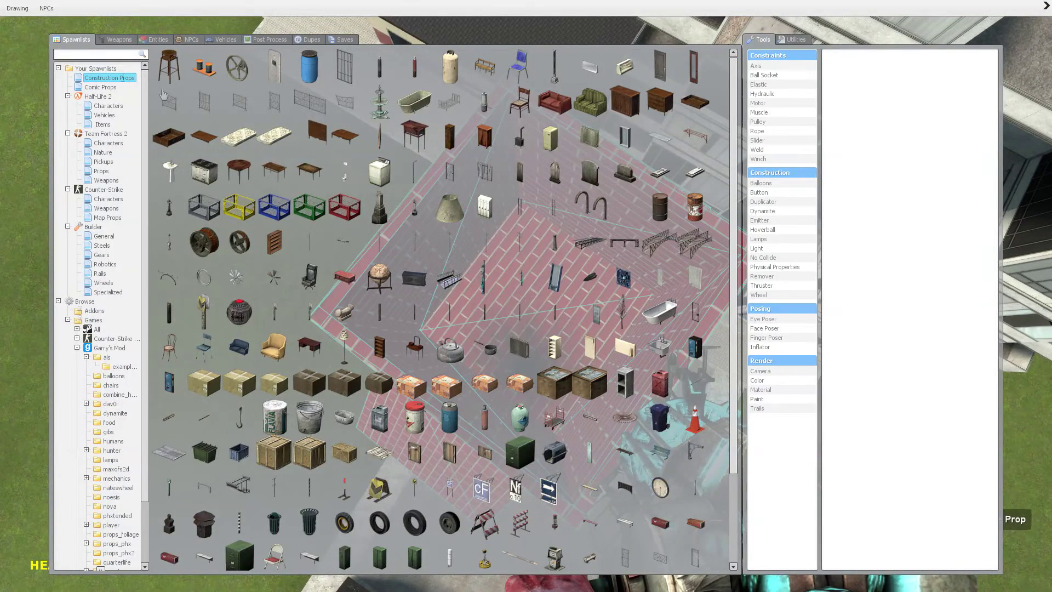
left_click(222, 39)
left_click(186, 41)
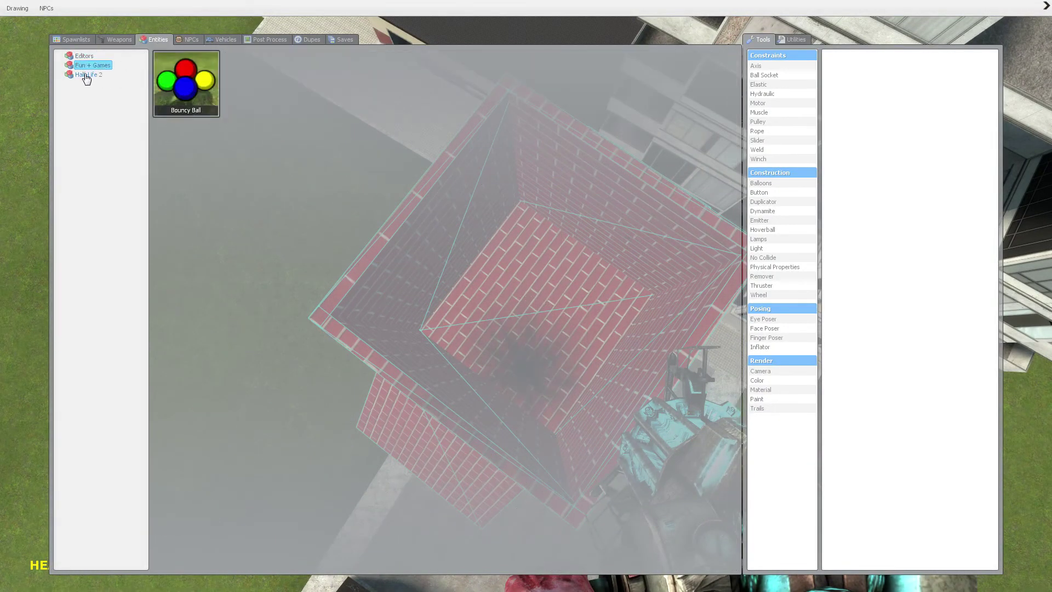
left_click(87, 75)
left_click(92, 65)
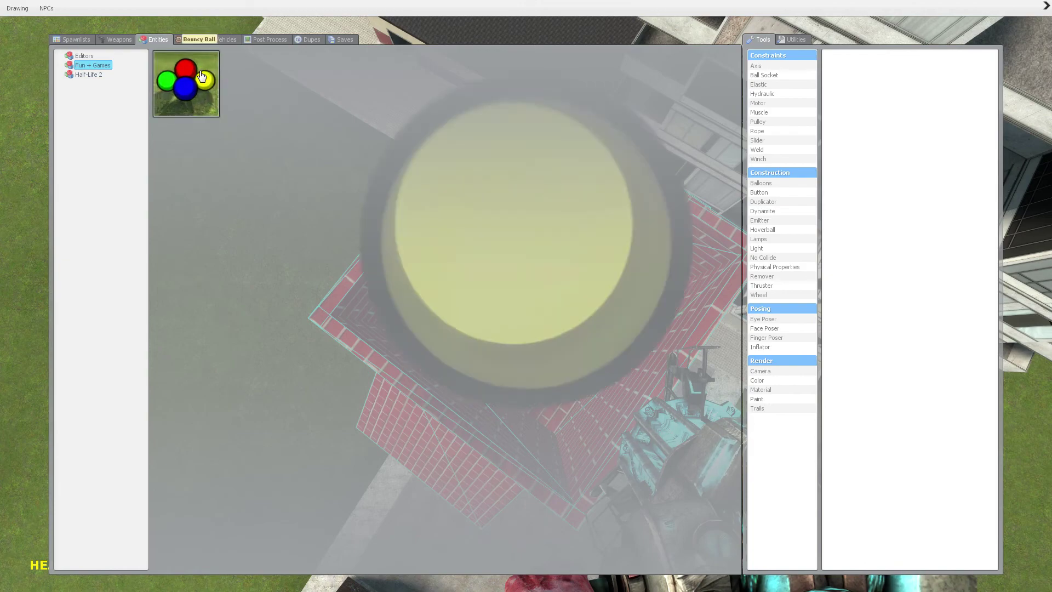
left_click(201, 77)
left_click(201, 77)
left_click(202, 77)
left_click(201, 77)
left_click(201, 77)
left_click(202, 77)
key("q")
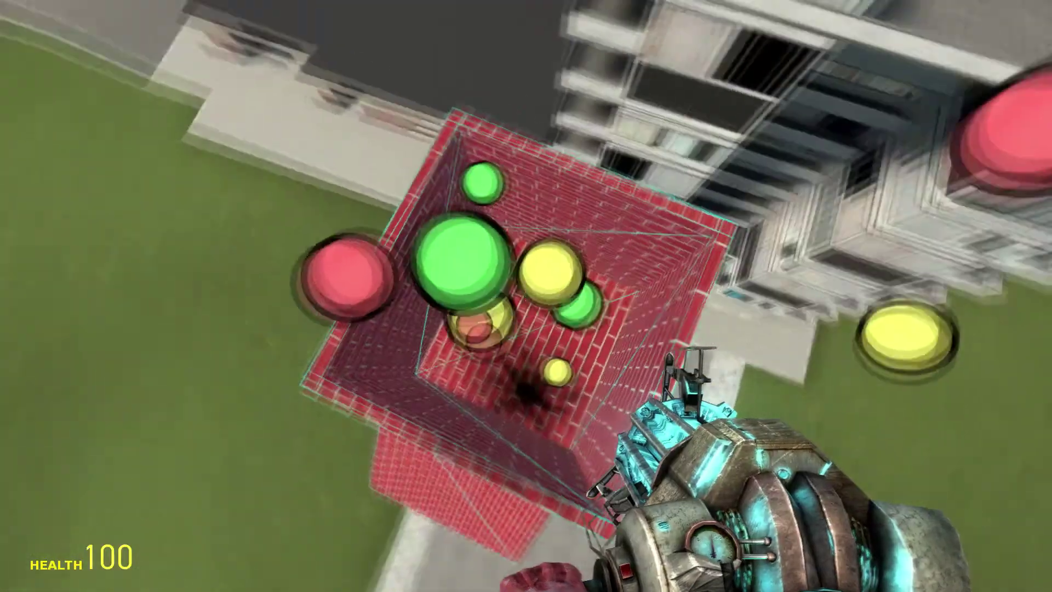
- Grab the brick box holding the balls with the physics gun, fling the balls out and freeze it
key("s")
left_click(526, 296)
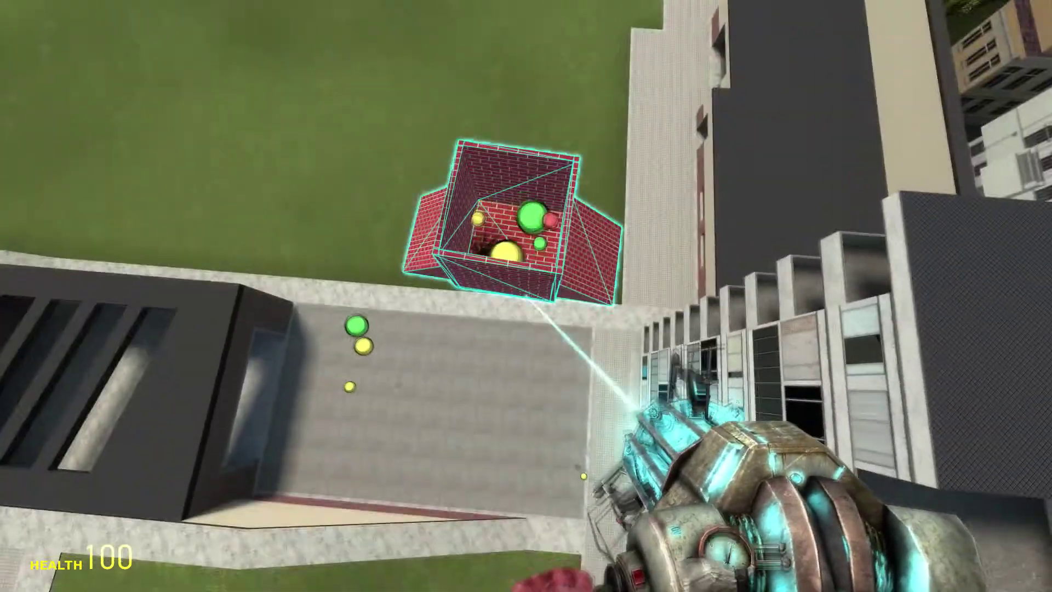
left_click_drag(526, 296, 526, 296)
right_click(526, 296)
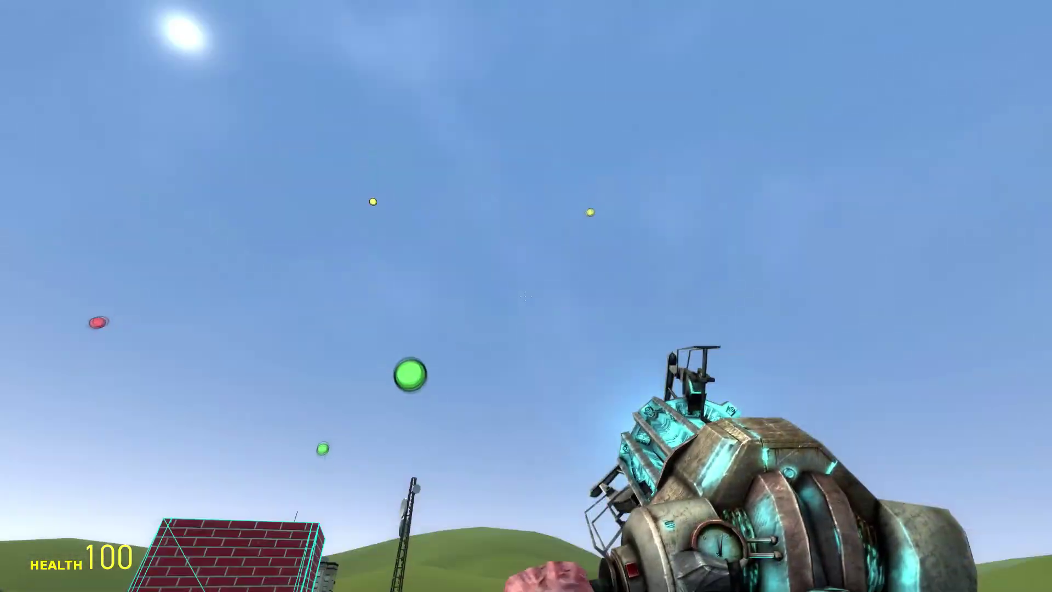
- Fly around the frozen brick box, then move it over the grass and freeze it there
key("w")
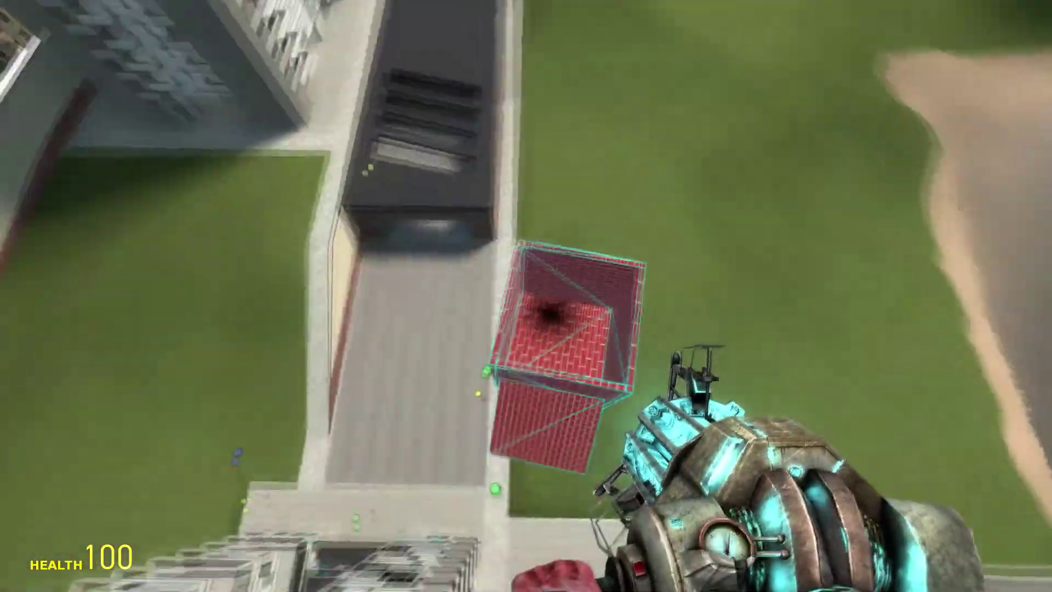
key("w")
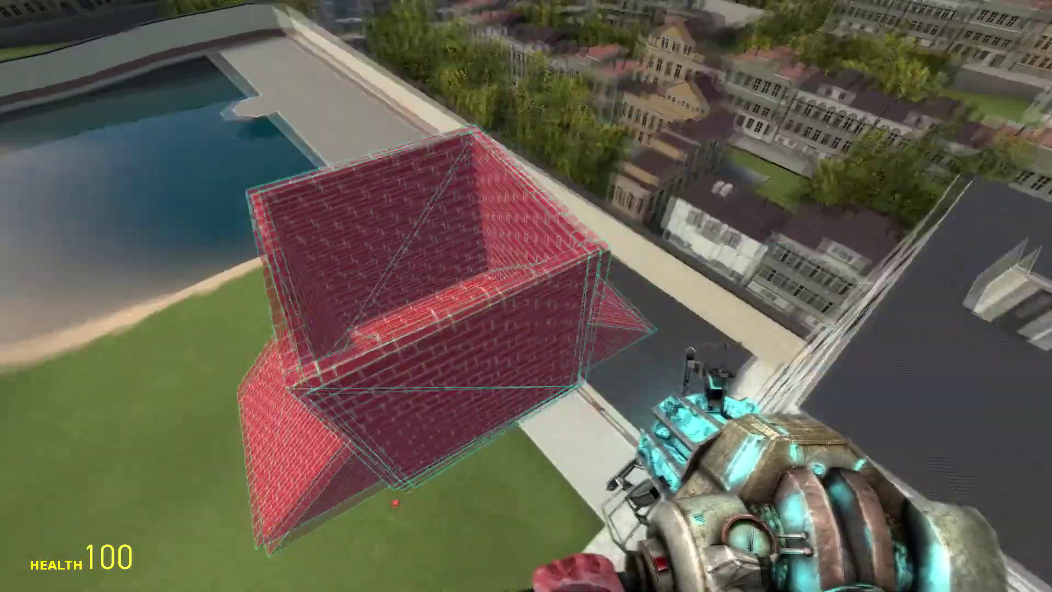
key("d")
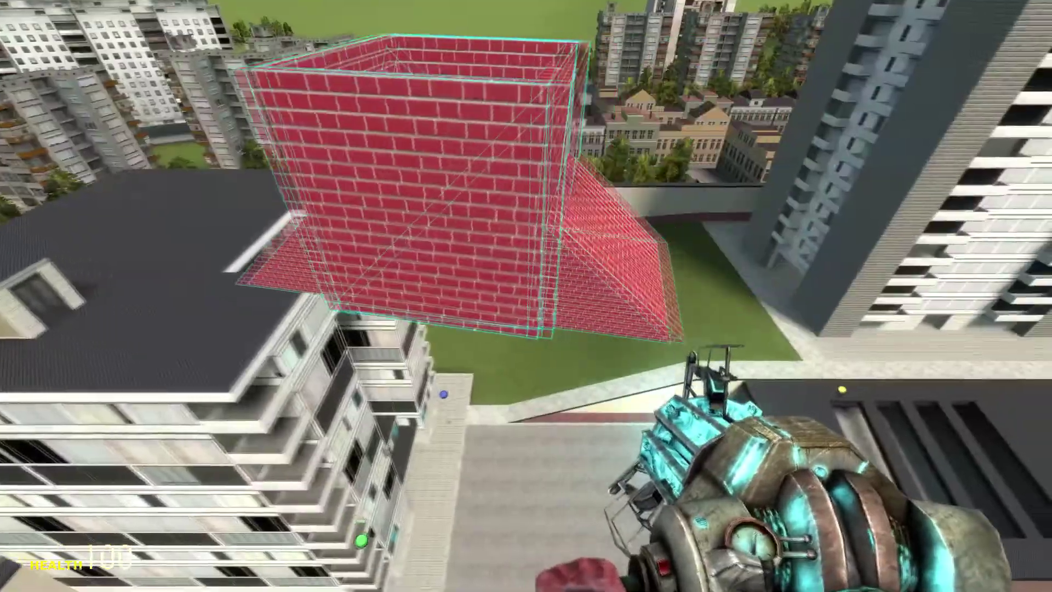
key("s")
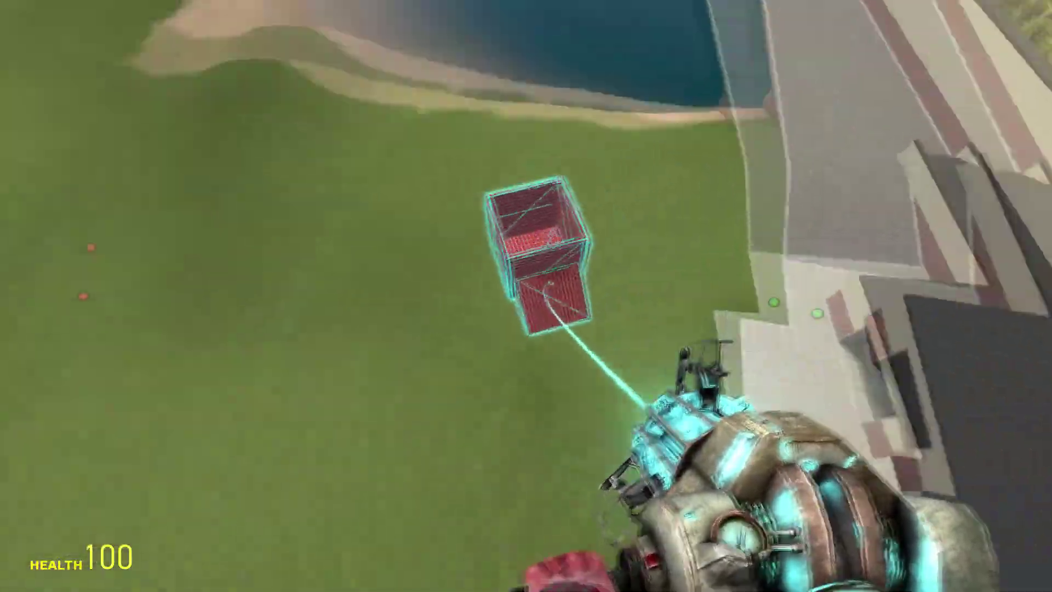
right_click(526, 296)
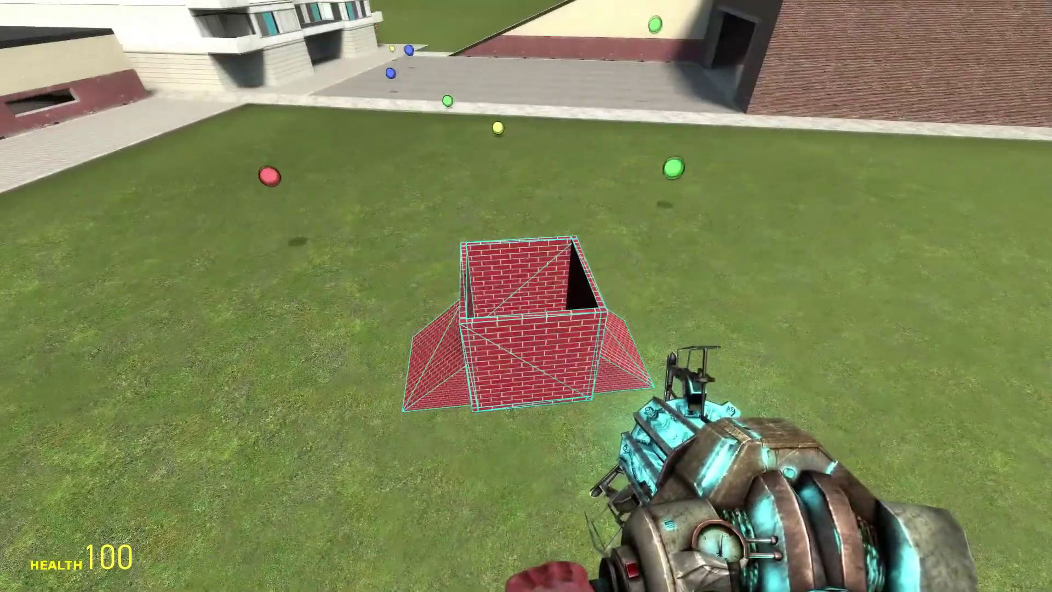
- Carry the brick box from the grass to the paved area with the physics gun and freeze it
left_click(526, 295)
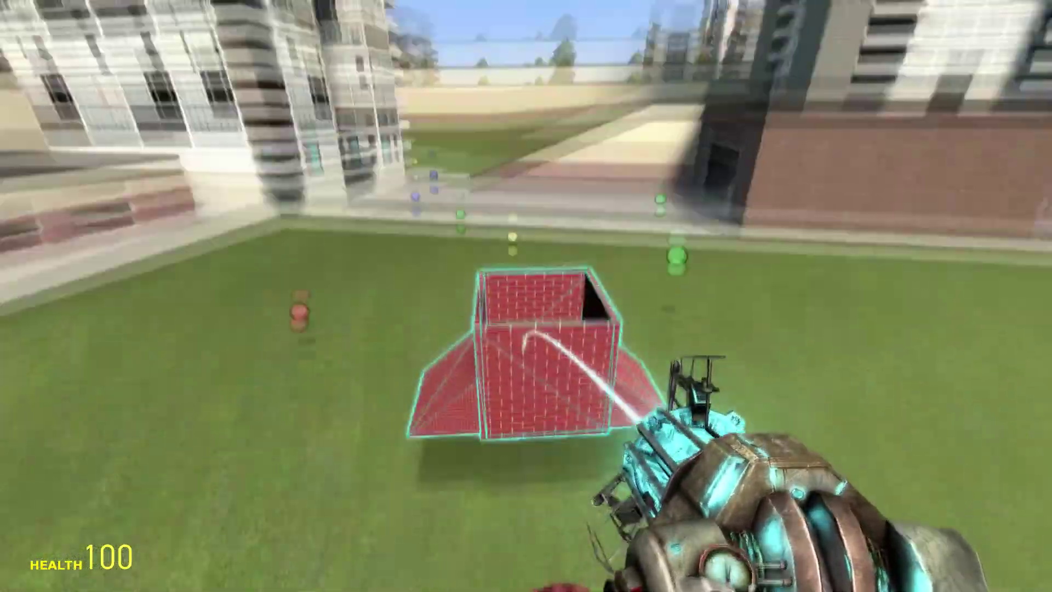
key("w")
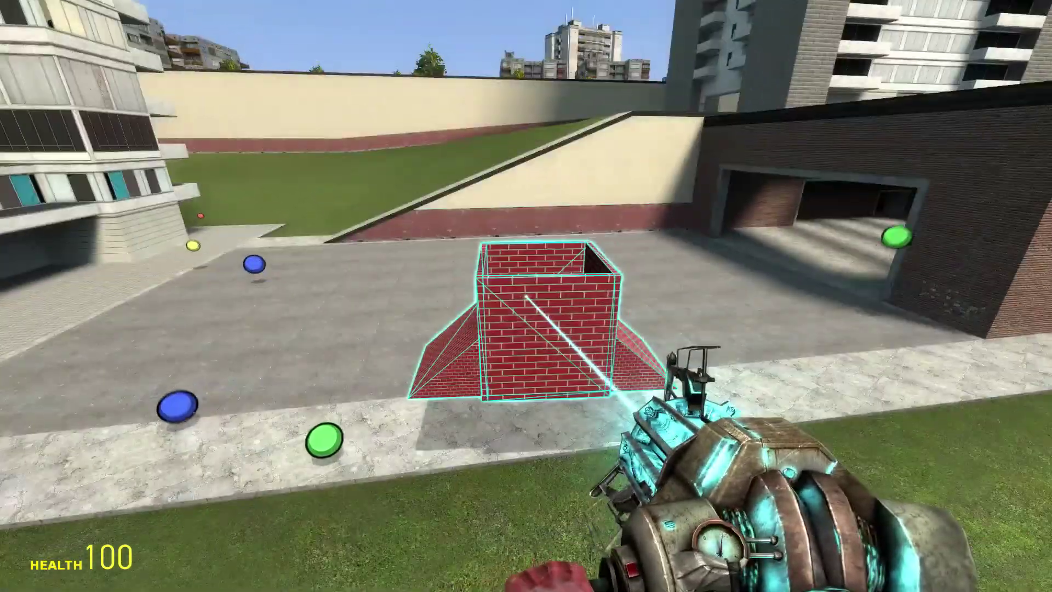
key("a")
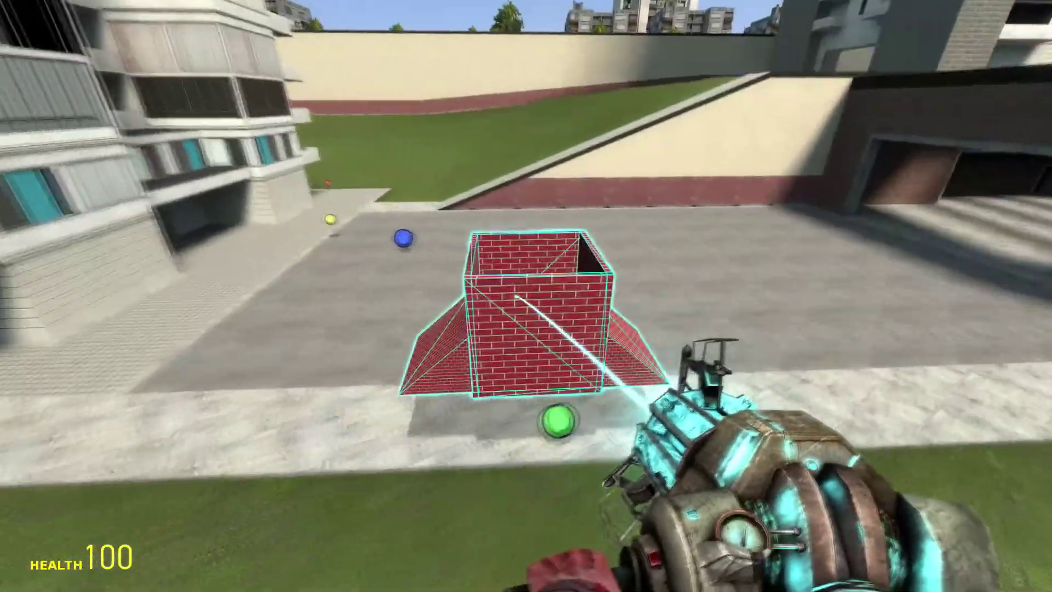
key("w")
right_click(526, 296)
- Examine the relocated brick box from above and from its ramped side
key("w")
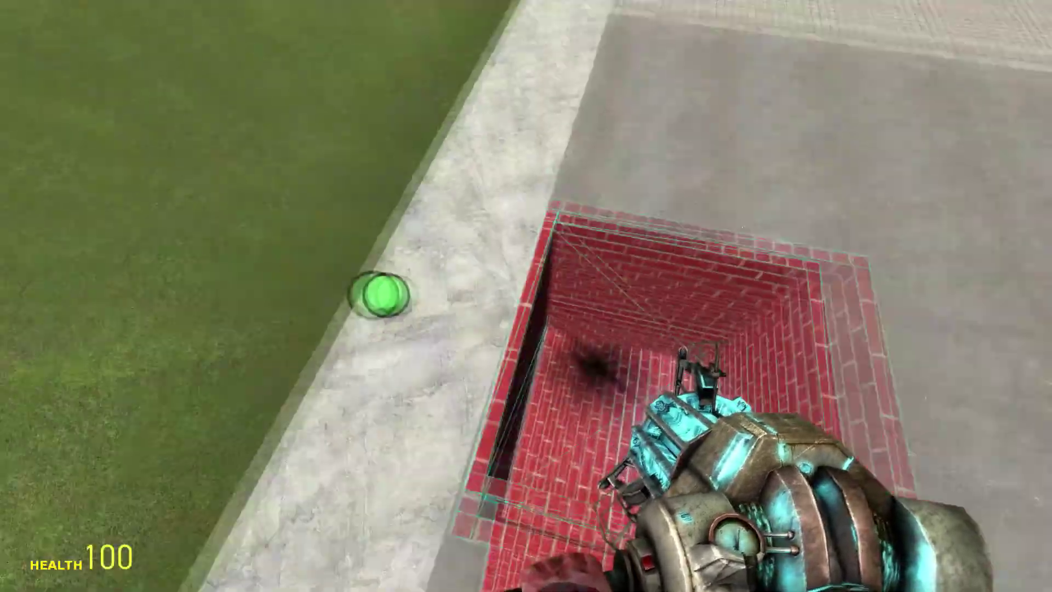
key("s")
key("a")
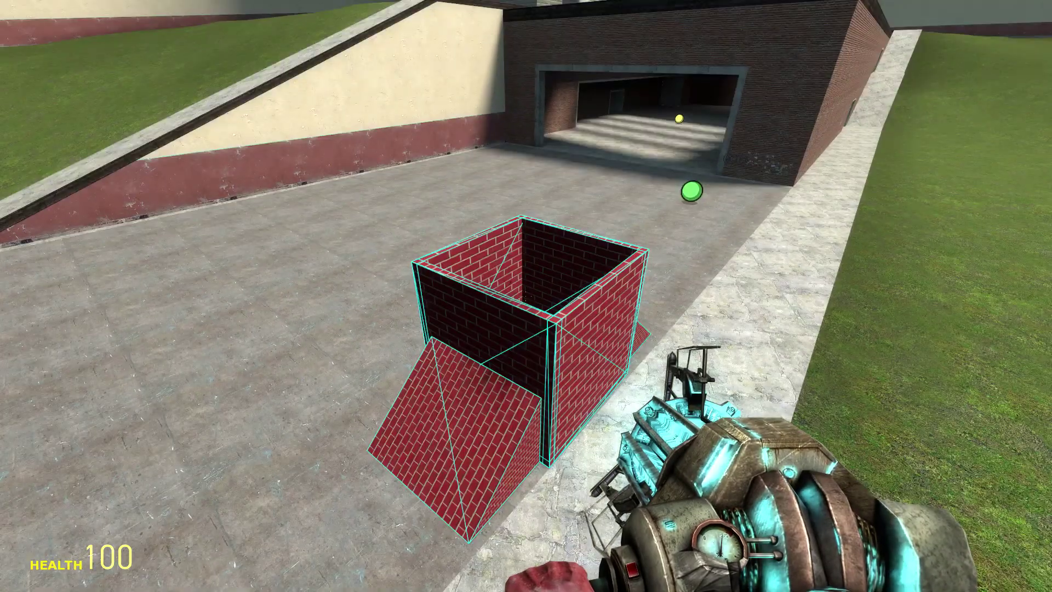
left_click_drag(526, 296, 526, 296)
key("a")
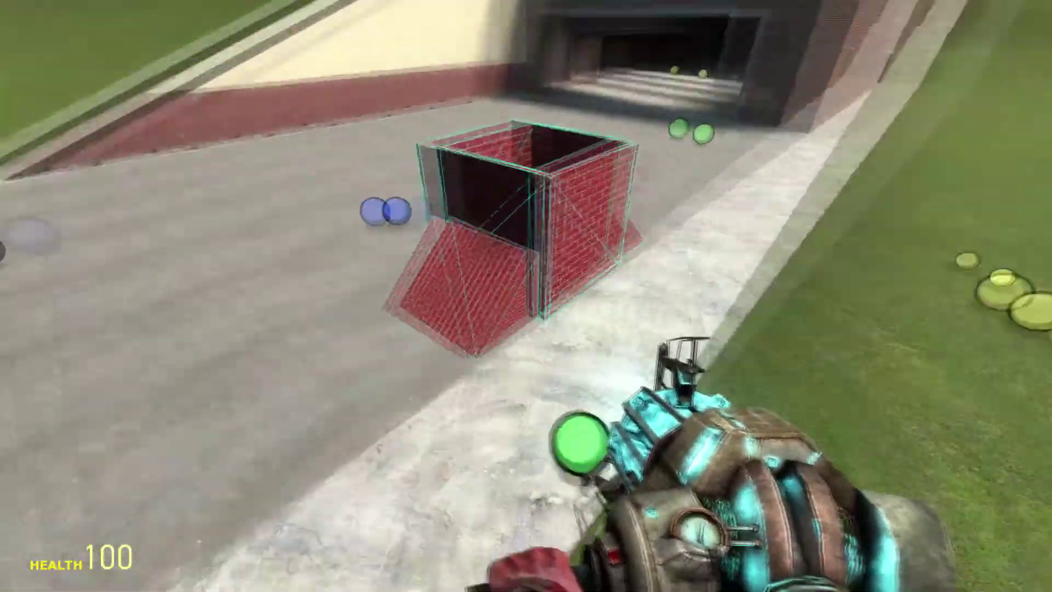
- Jump up the brick box's ramp onto its rim and examine the hollow interior
key("w")
key("space")
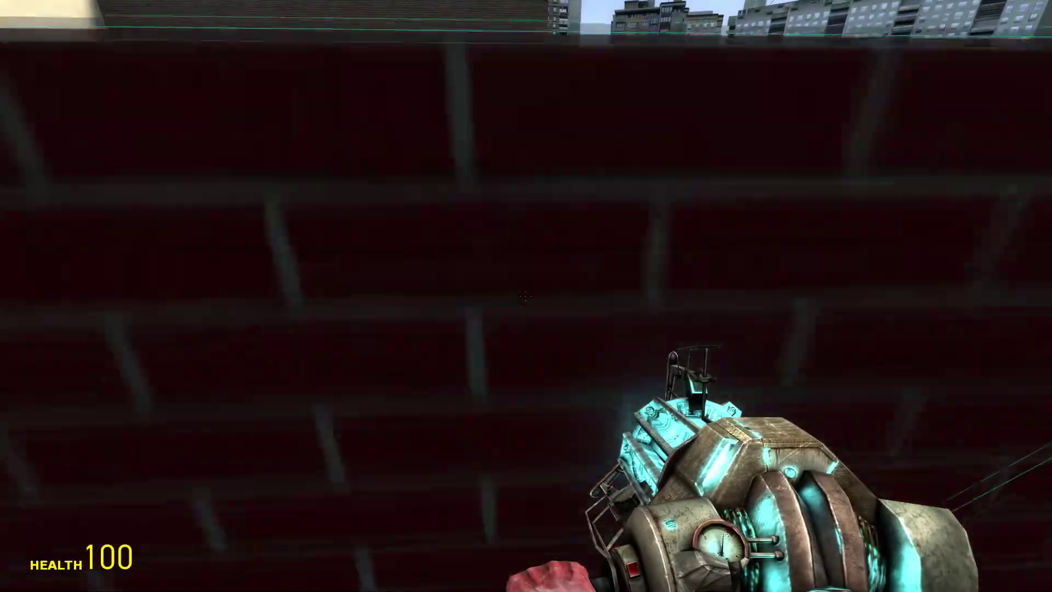
key("space")
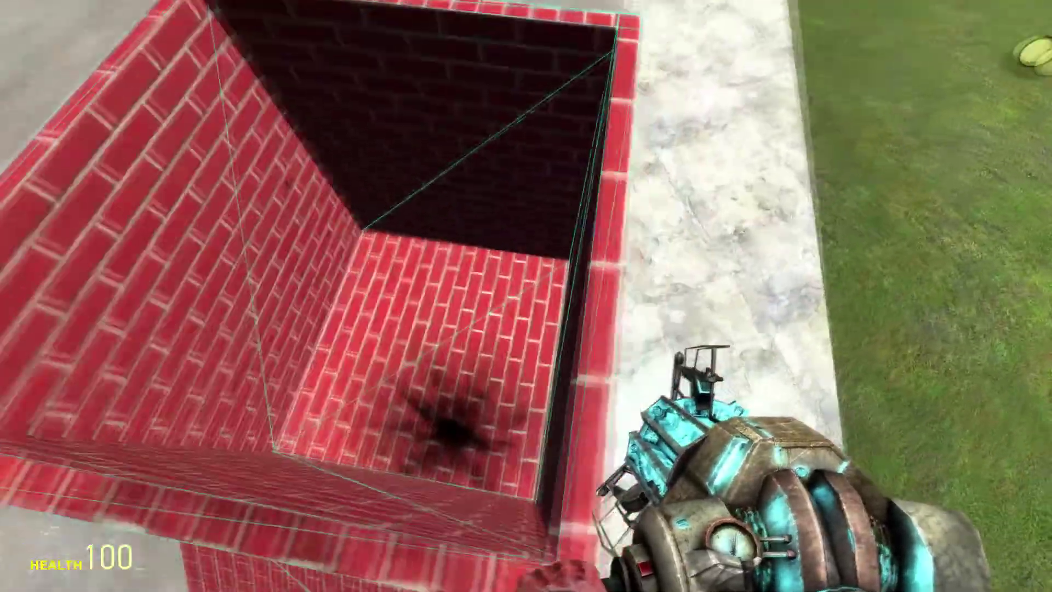
key("w")
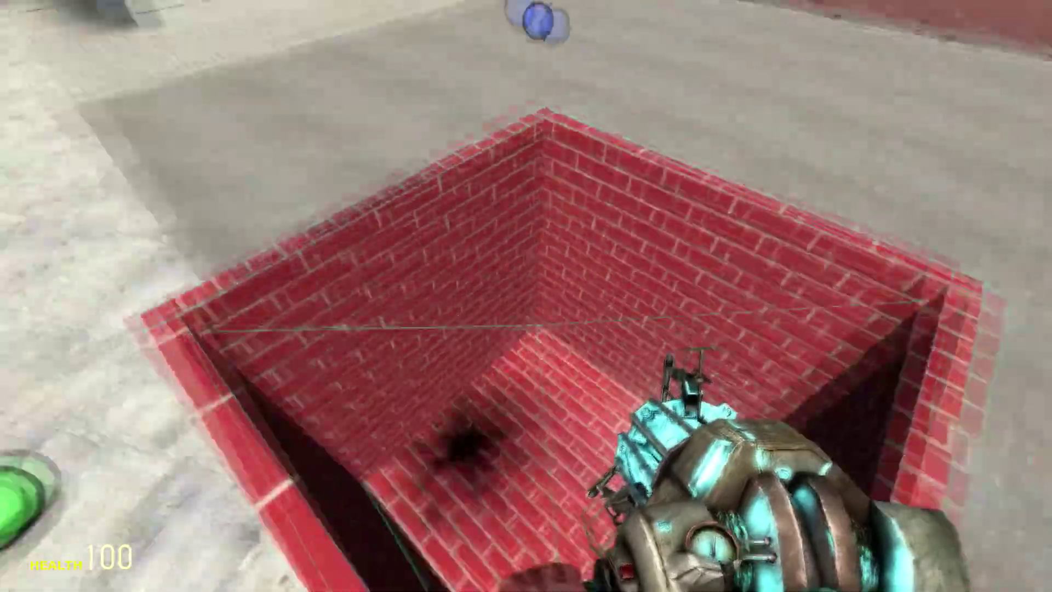
key("w")
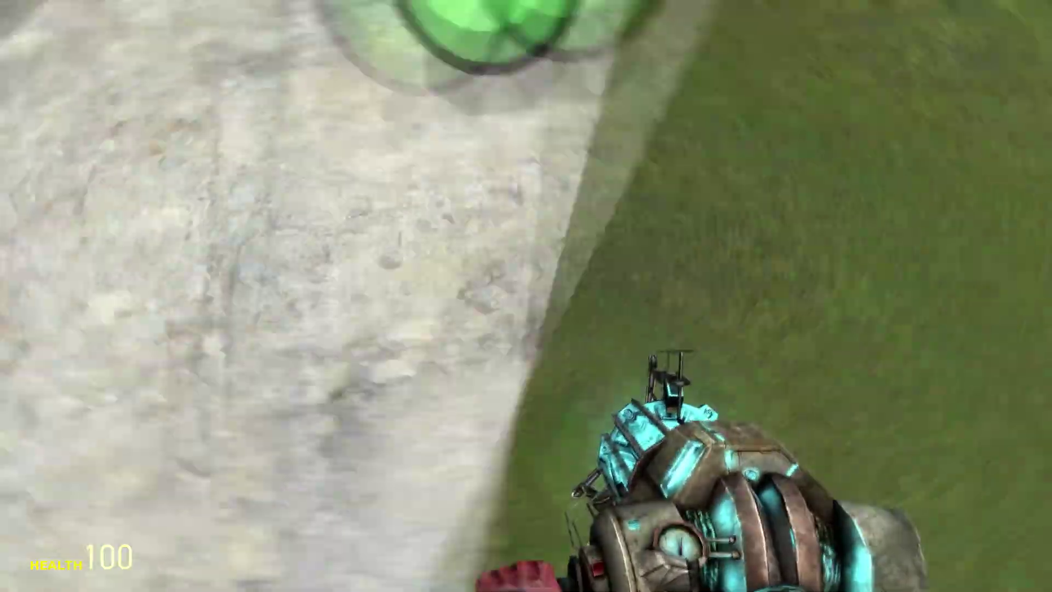
- Consume two of the bouncy balls near the grass and return to the brick box
key("e")
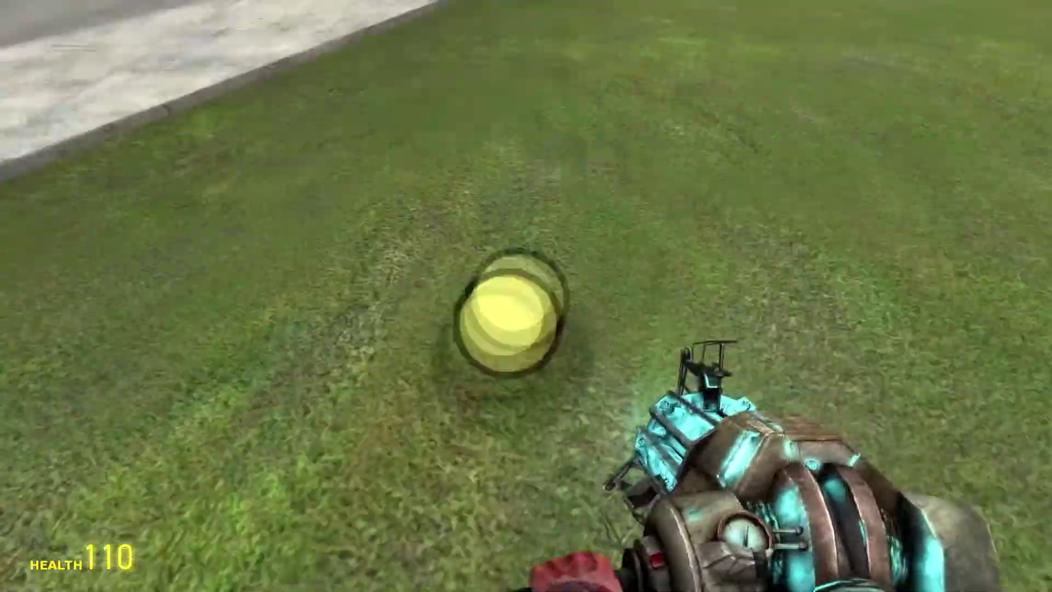
key("e")
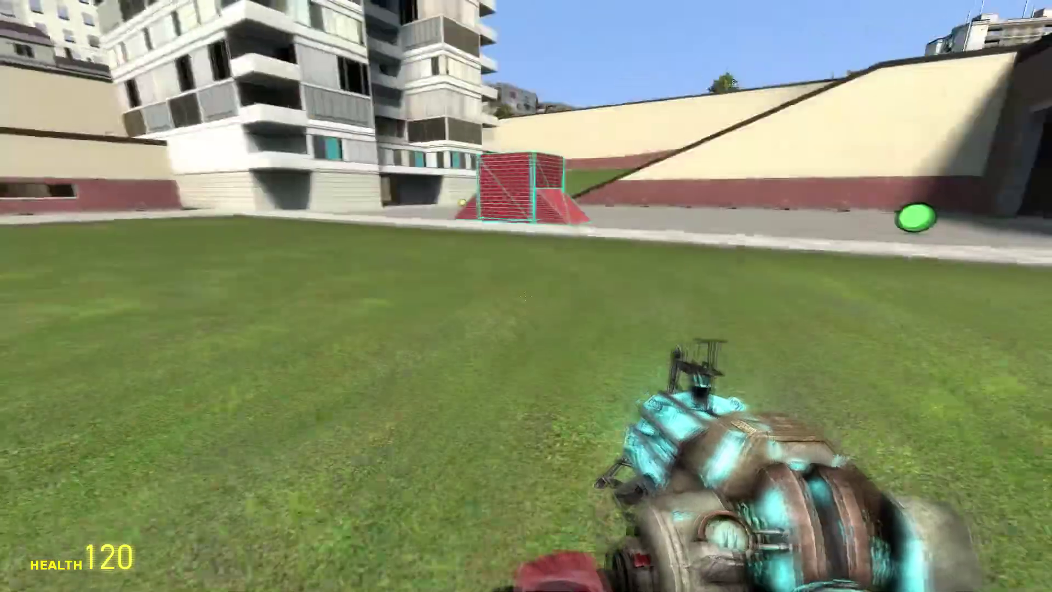
key("w")
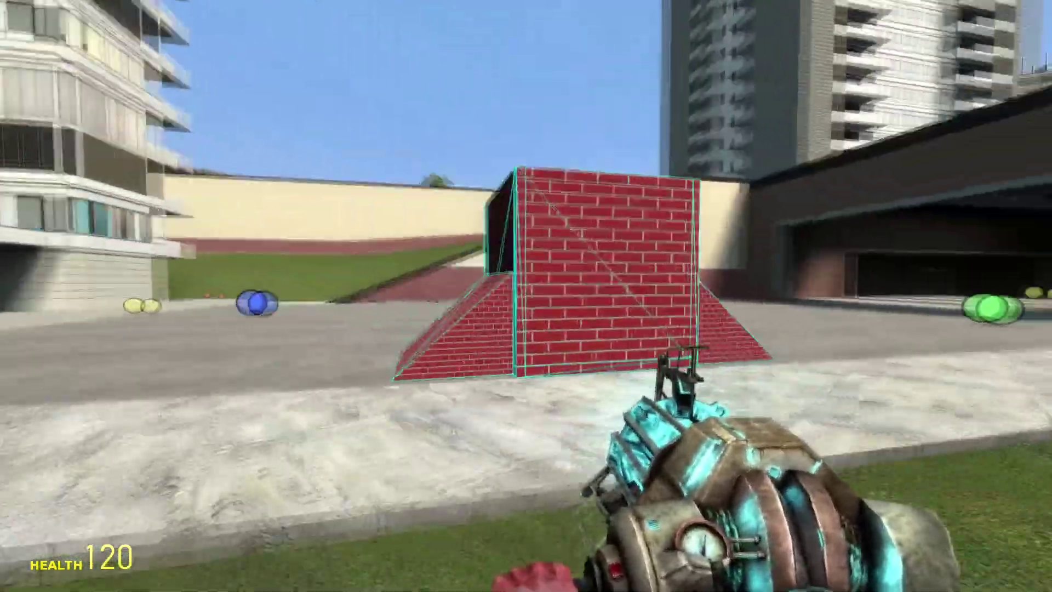
key("a")
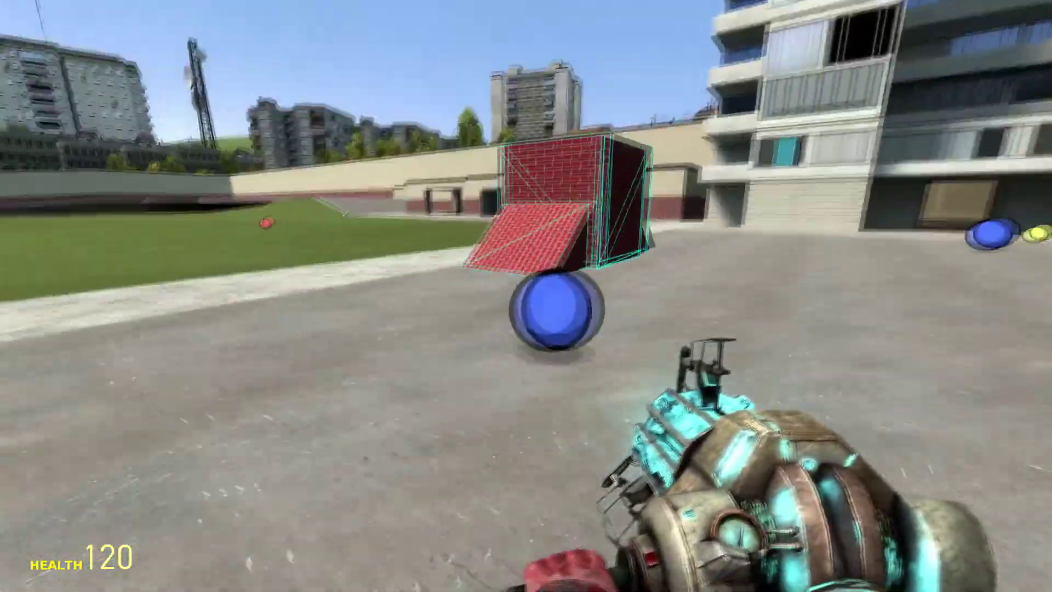
- Approach the bouncing blue ball and circle around the brick box on the pavement
left_click(526, 296)
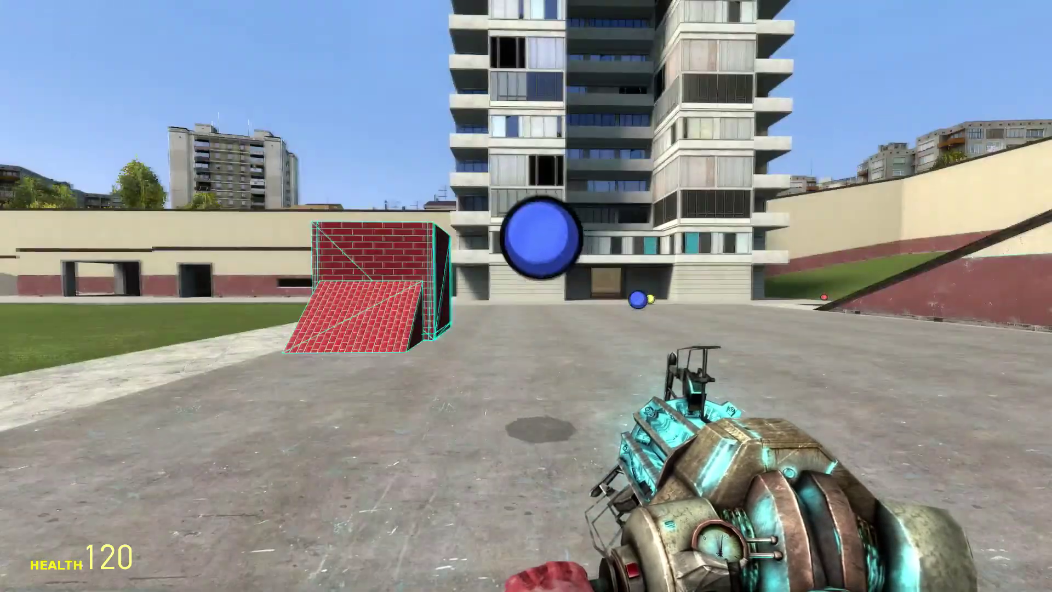
key("w")
key("d")
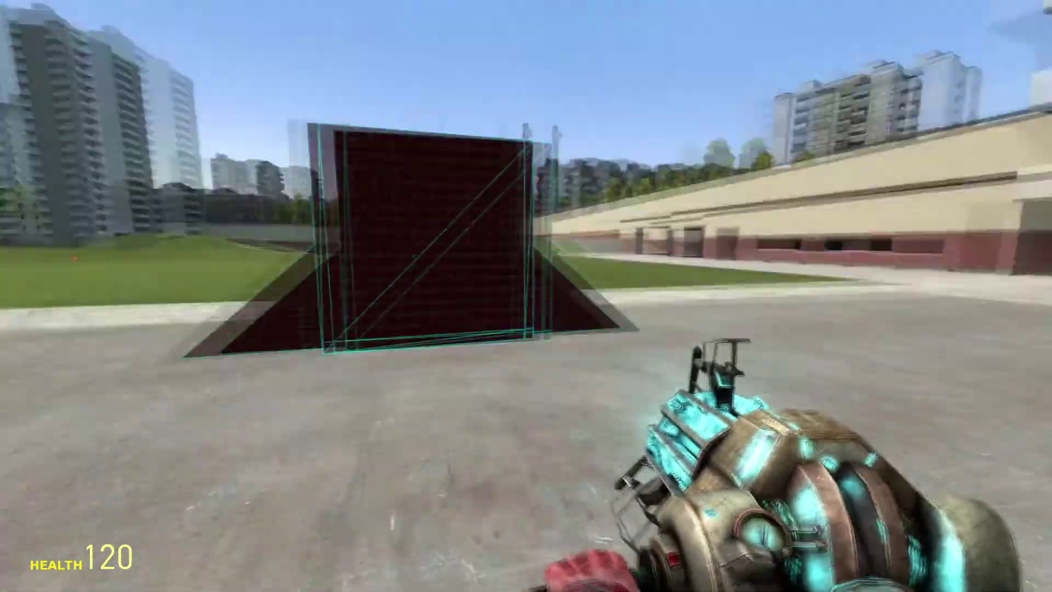
- Browse the Construction Props, Comic Props, Half-Life 2 and Team Fortress 2 spawnlists for a prop that could fit inside the brick box
key("q")
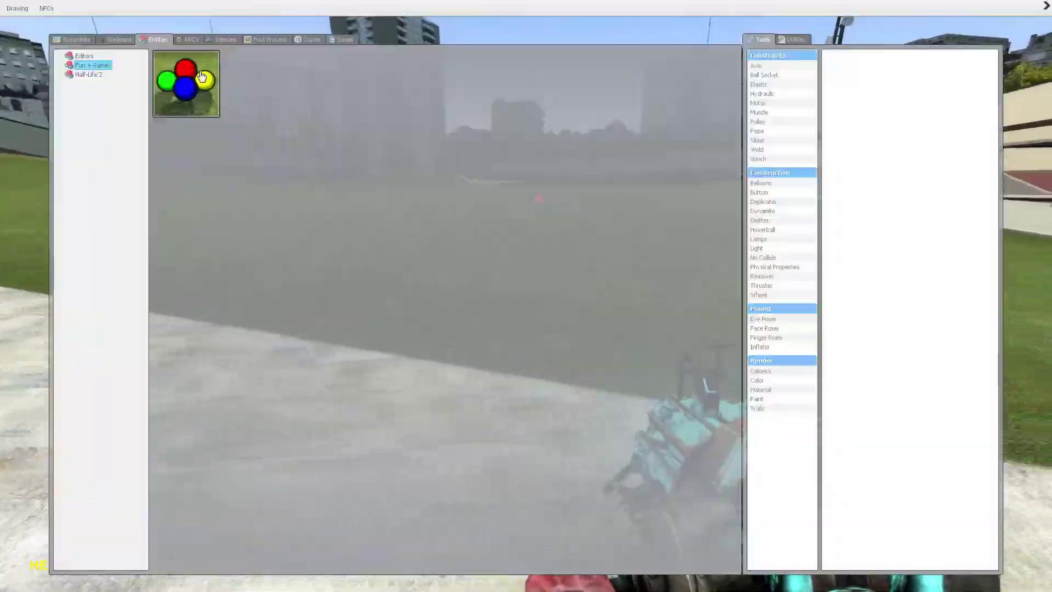
key("q")
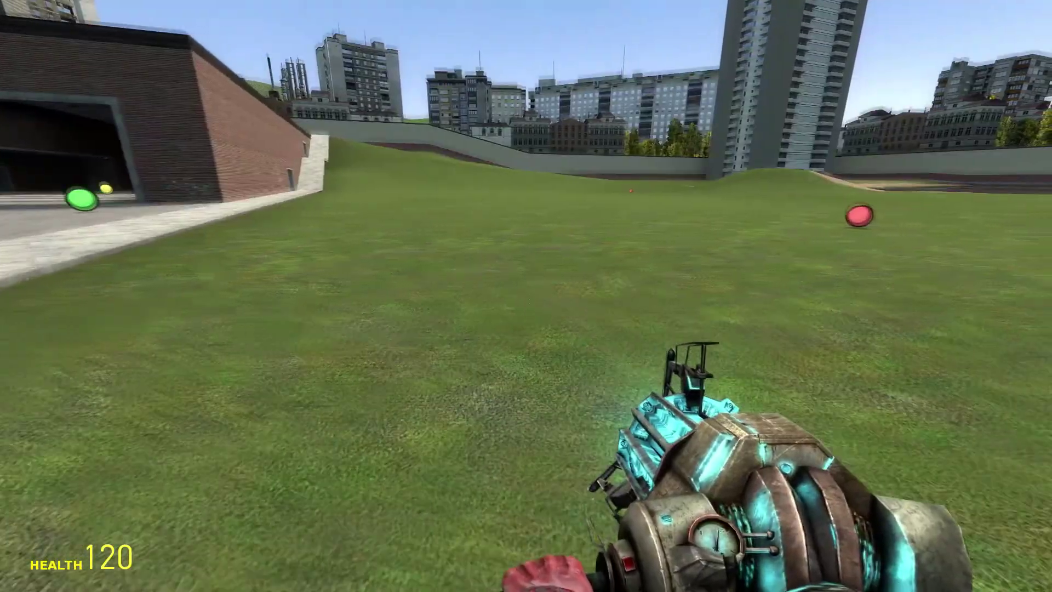
key("q")
left_click(71, 40)
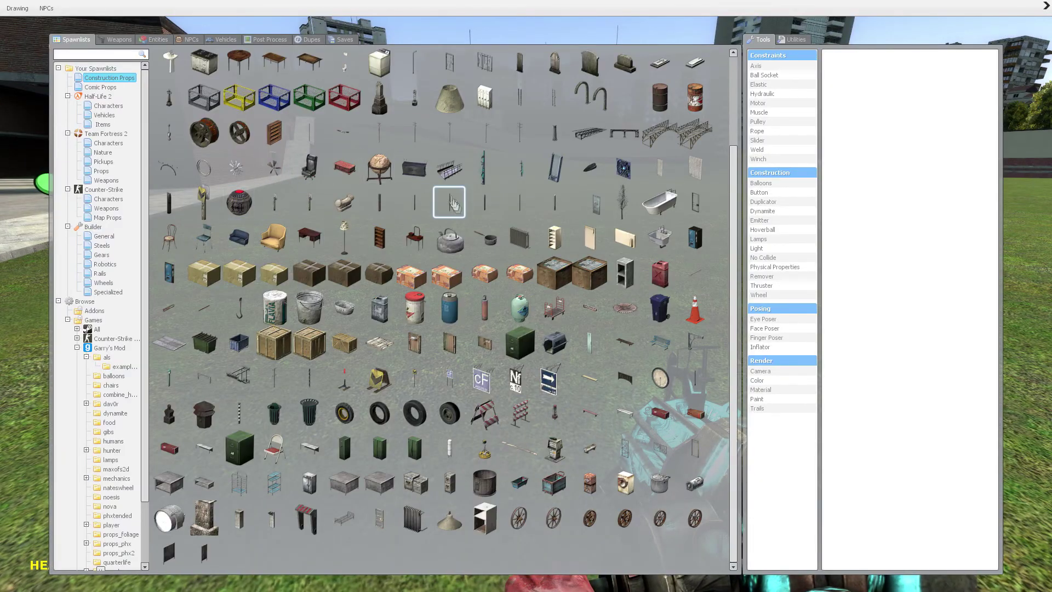
scroll(459, 314, "up", 3)
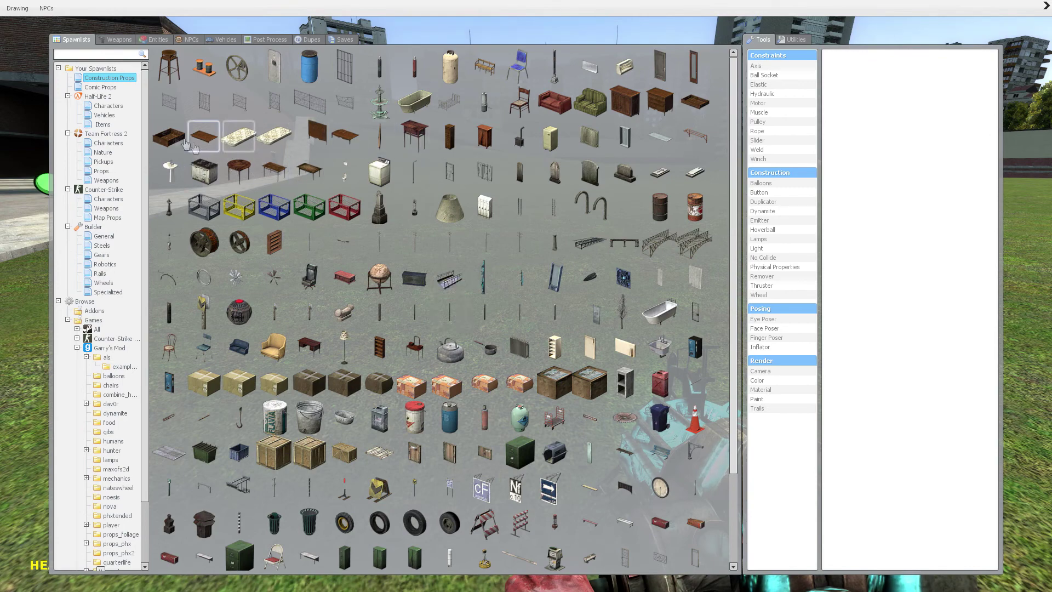
left_click(101, 87)
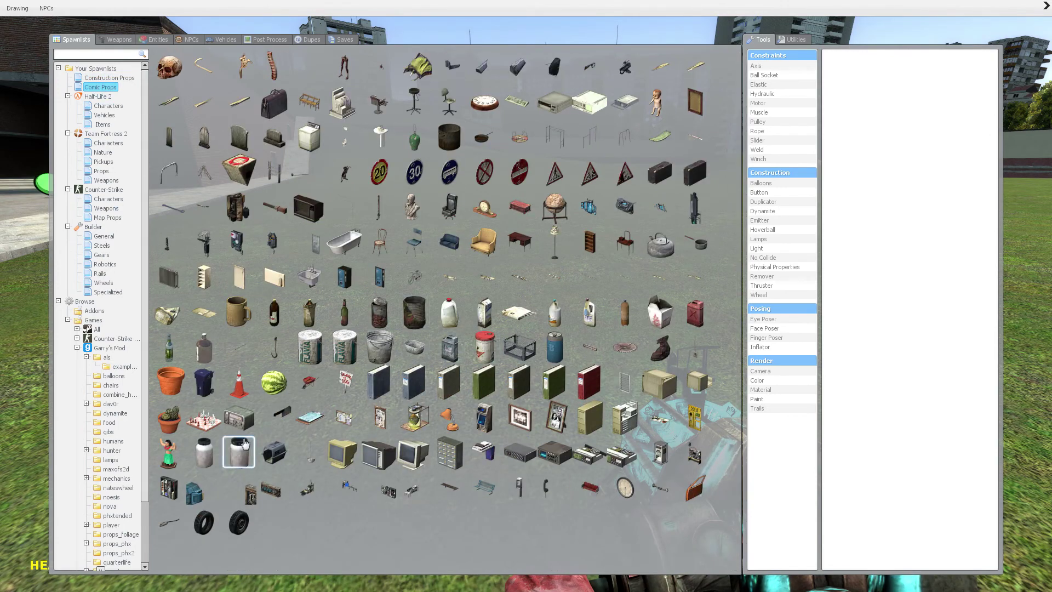
left_click(103, 143)
left_click(103, 153)
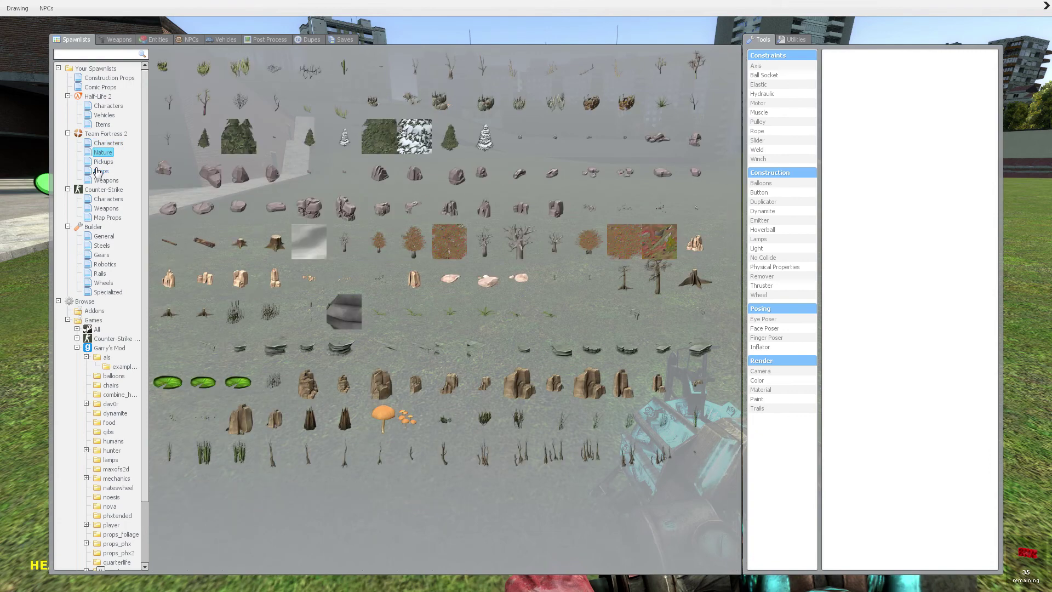
left_click(105, 181)
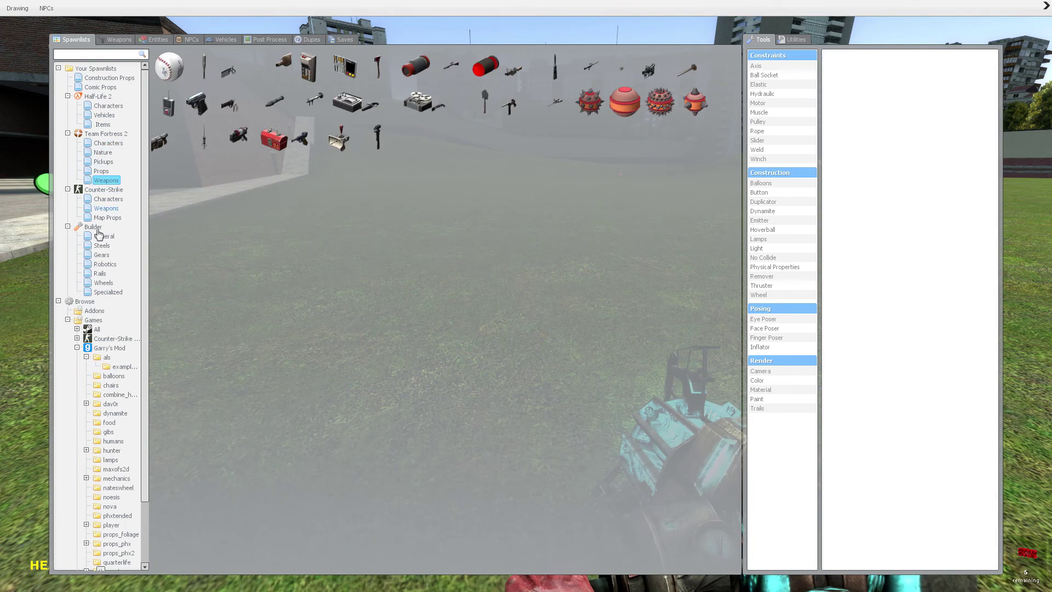
left_click(104, 115)
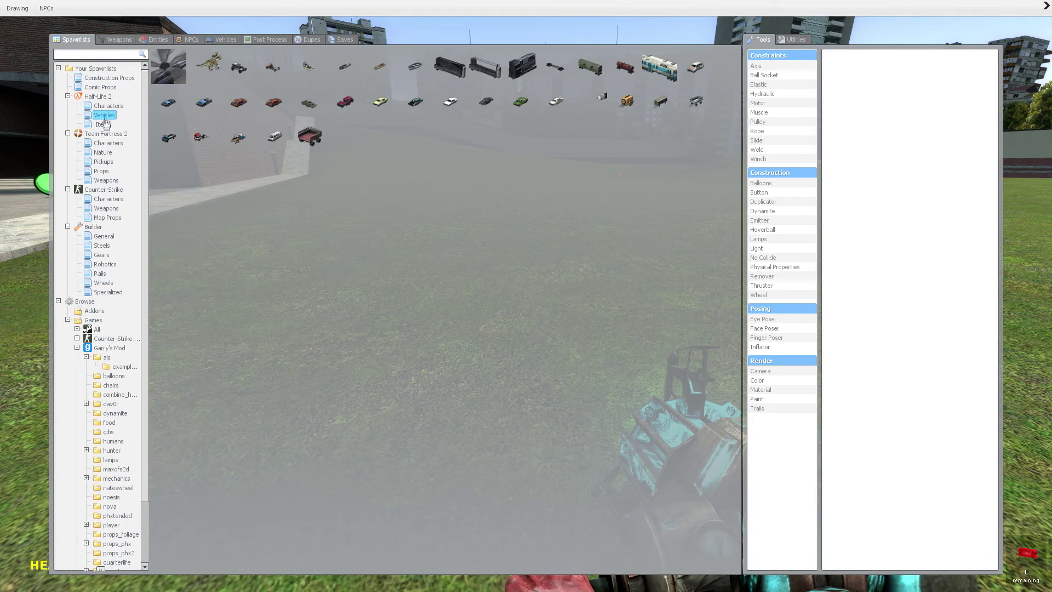
left_click(104, 145)
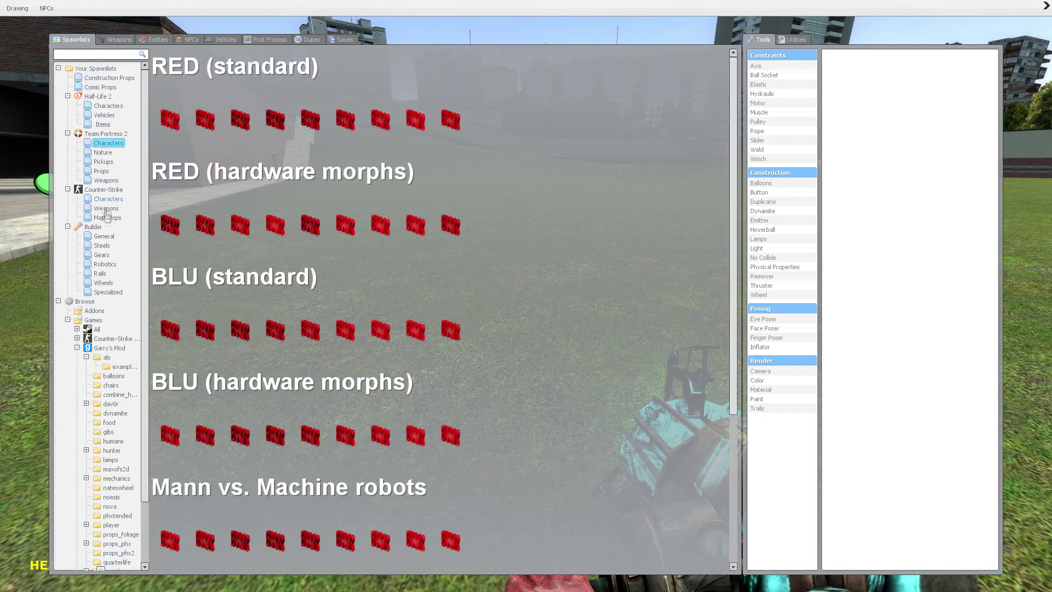
- Spawn a hollow metal cube frame from the Builder General props and position it on the grass with the physics gun
left_click(104, 238)
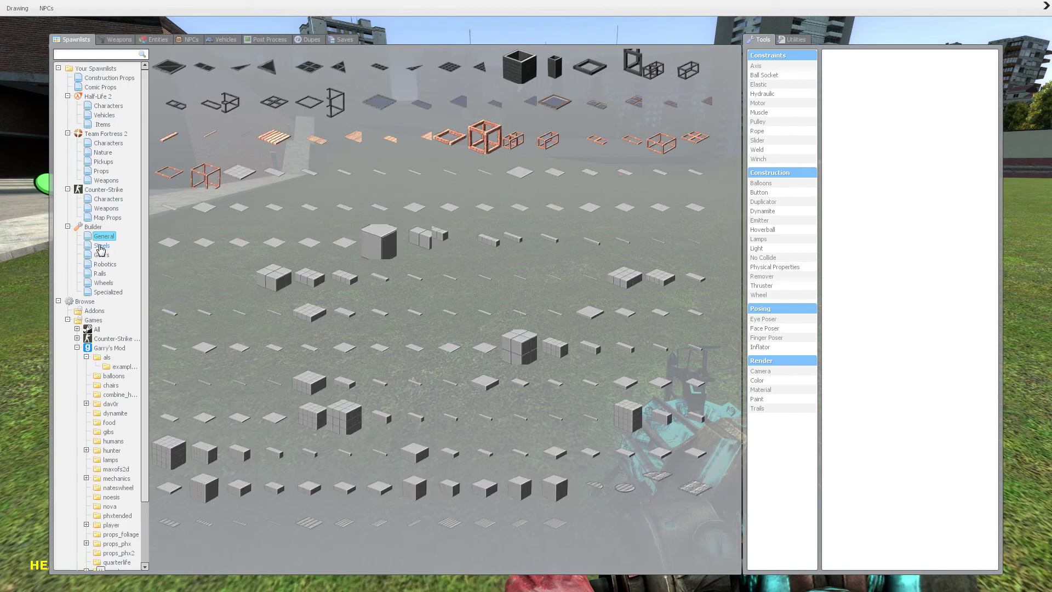
left_click(349, 111)
left_click_drag(525, 296, 526, 296)
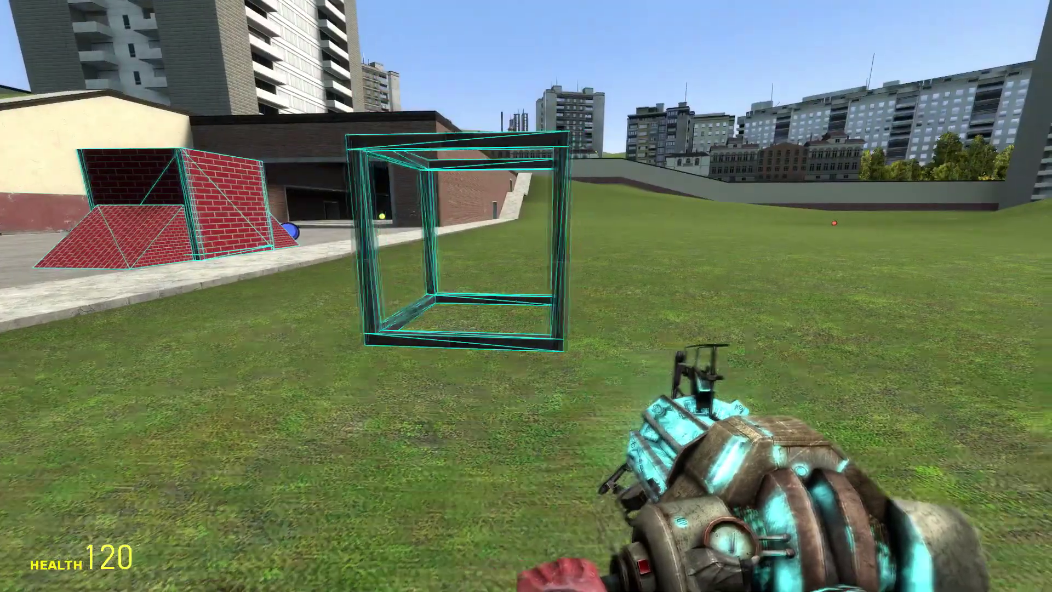
- Walk around the cube frame on the grass and compare its size with the brick box
key("d")
key("w")
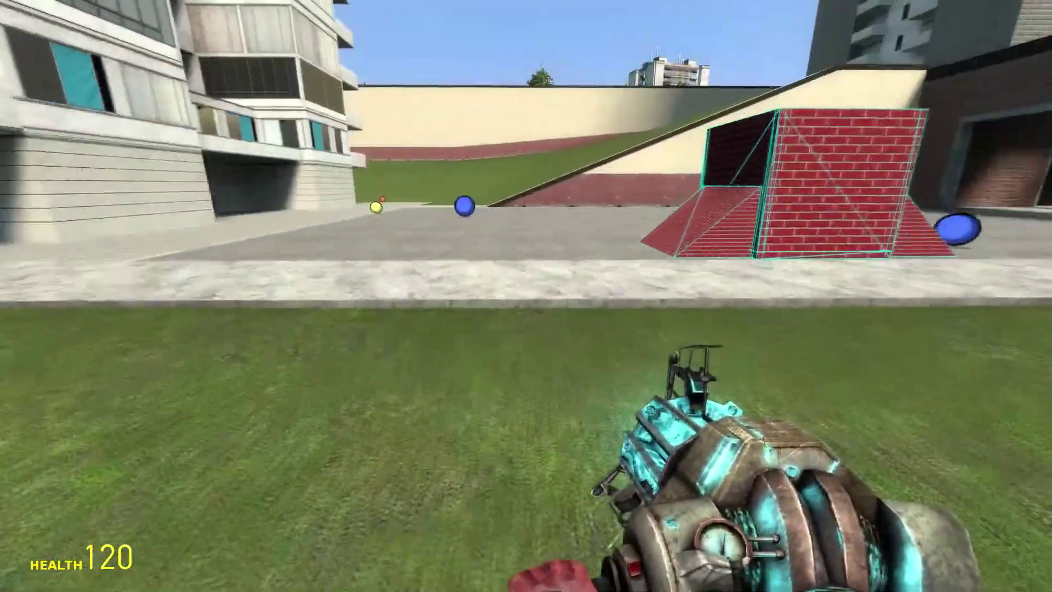
key("d")
key("w")
key("s")
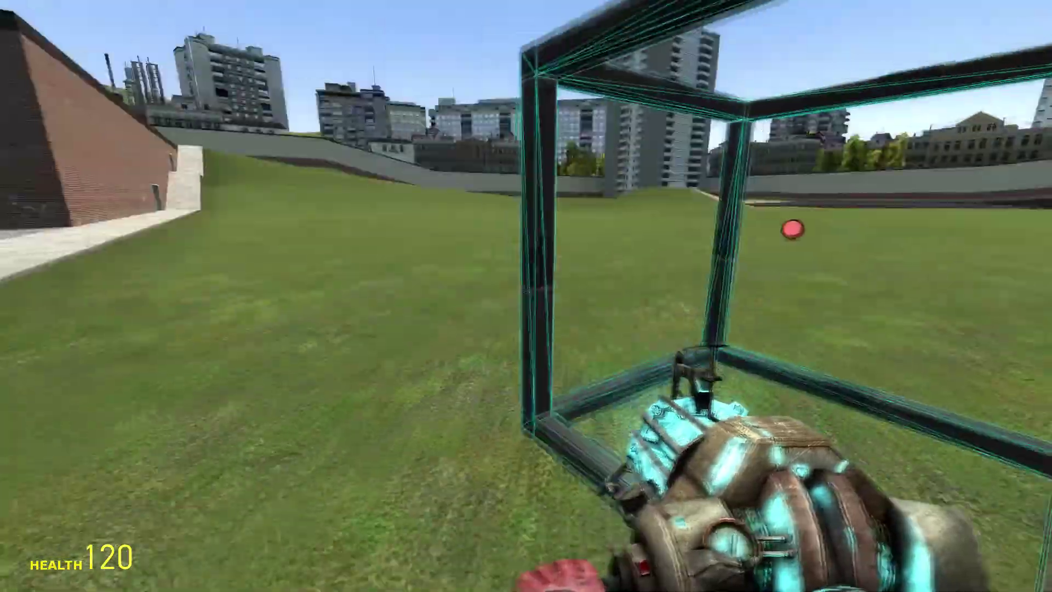
key("a")
key("w")
key("d")
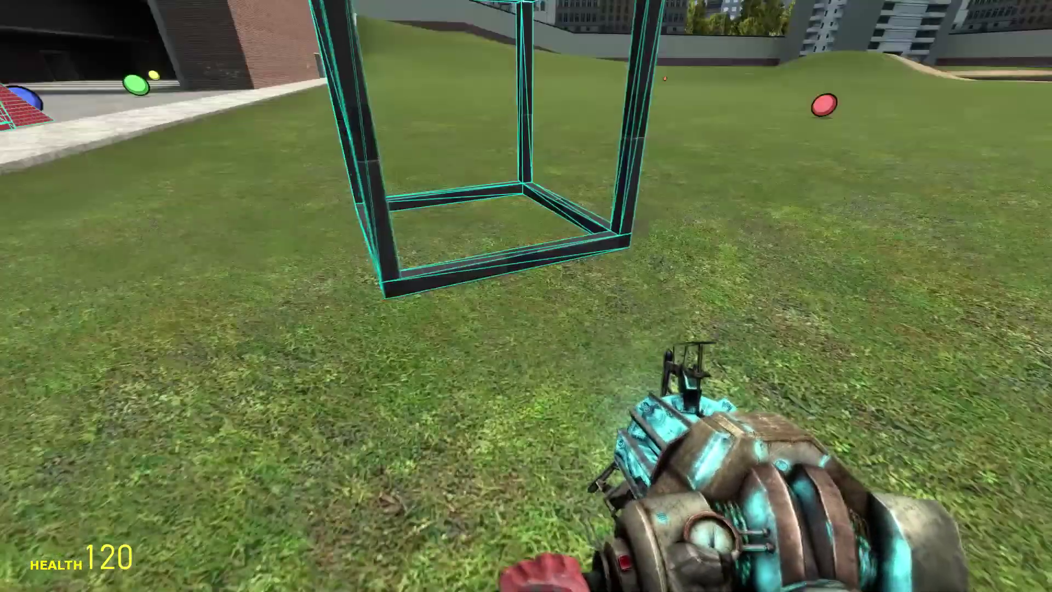
- Carry the cube frame with the physics gun and lower it into the brick box through the open top
left_click_drag(526, 296, 526, 296)
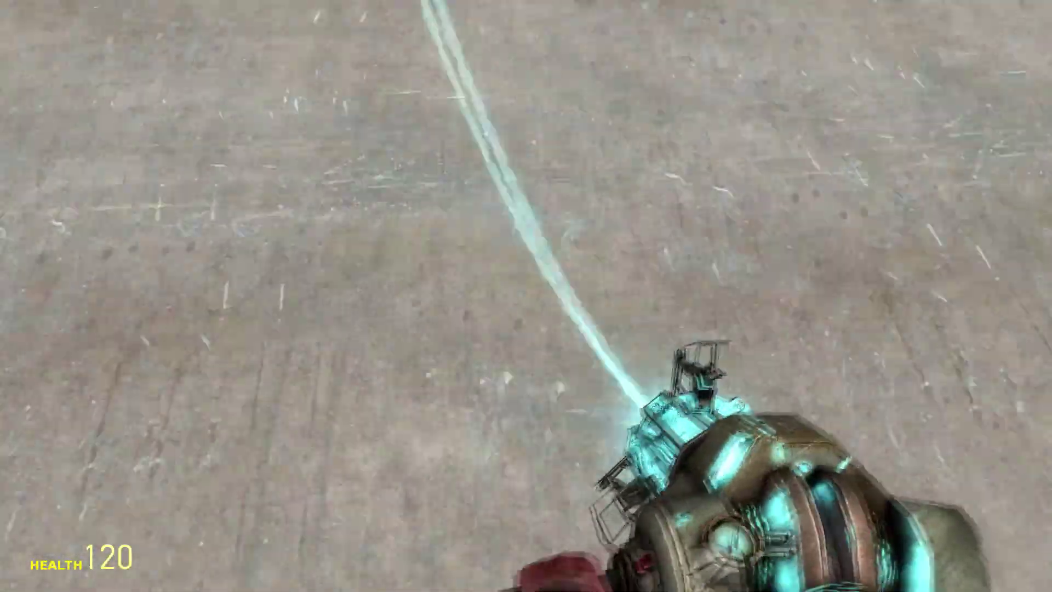
left_click_drag(526, 296, 526, 296)
key("w")
key("a")
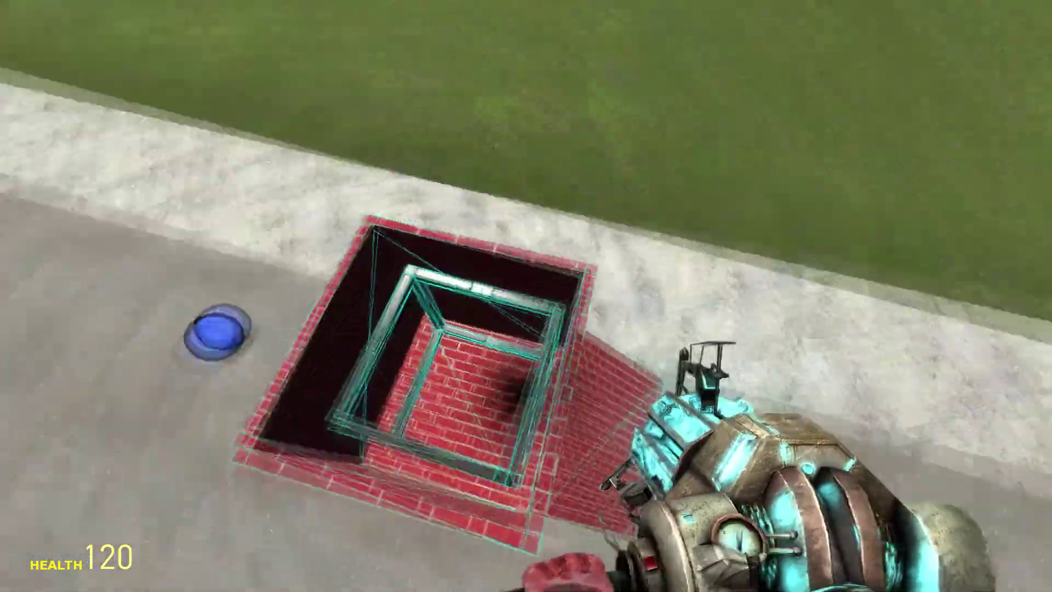
- Examine how the cube frame sits inside the brick box, both from within and from high above
key("w")
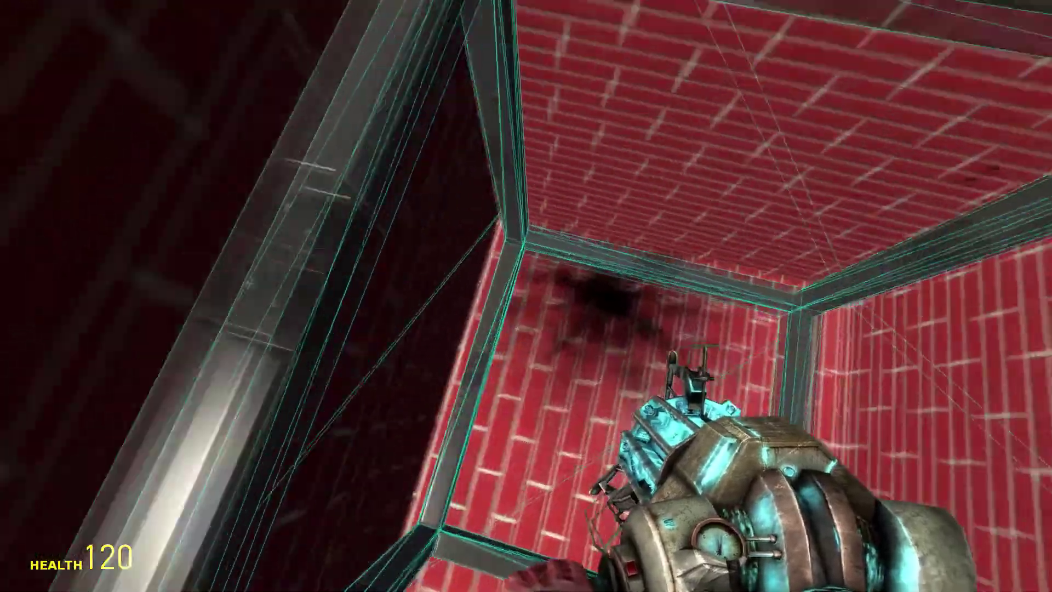
key("s")
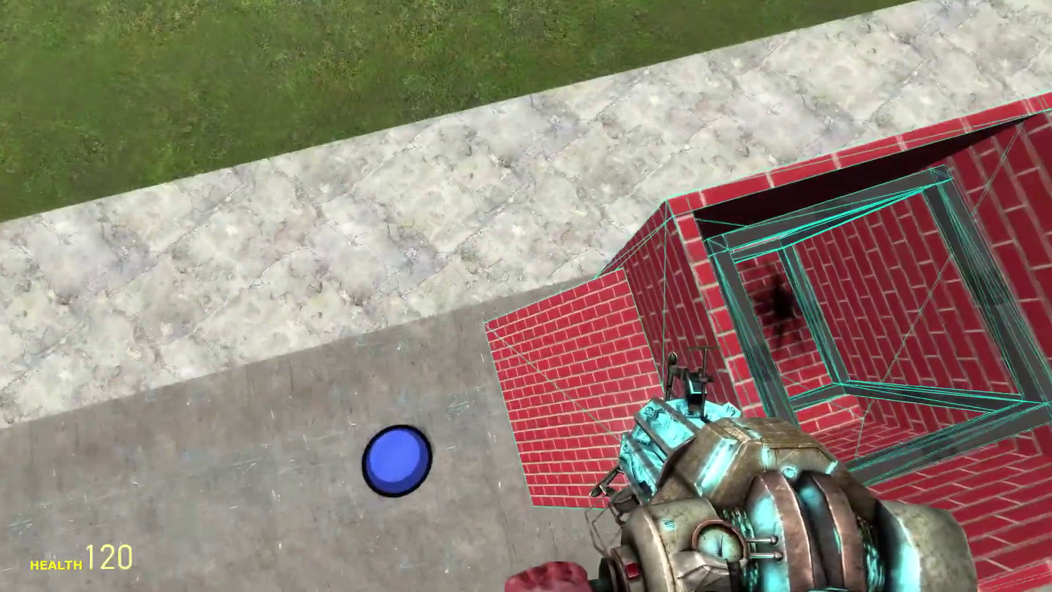
key("w")
key("s")
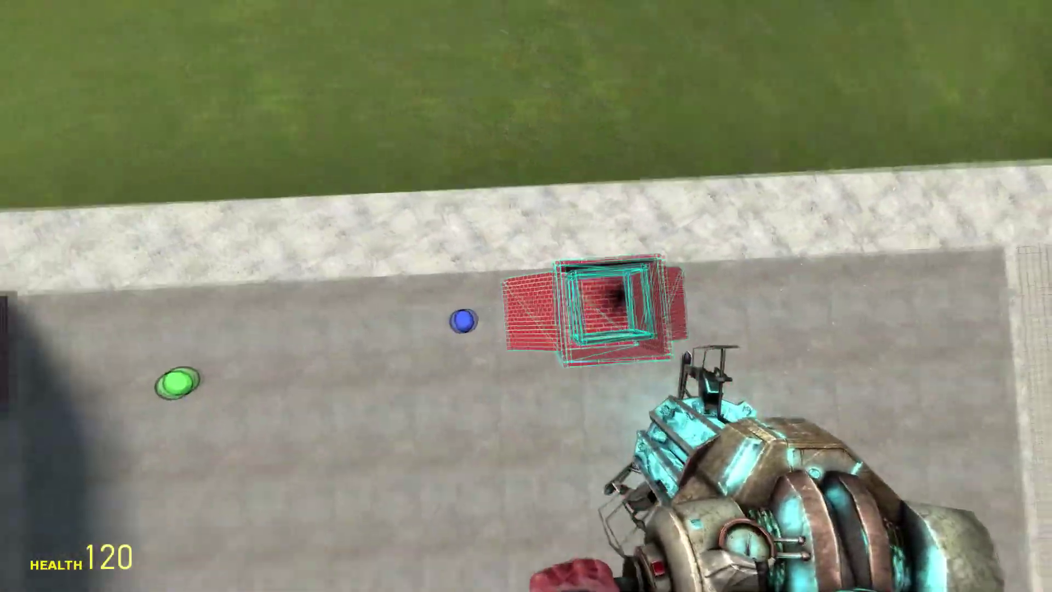
- Turn off noclip to land beside the brick box and back away onto the grass to view its side
key("v")
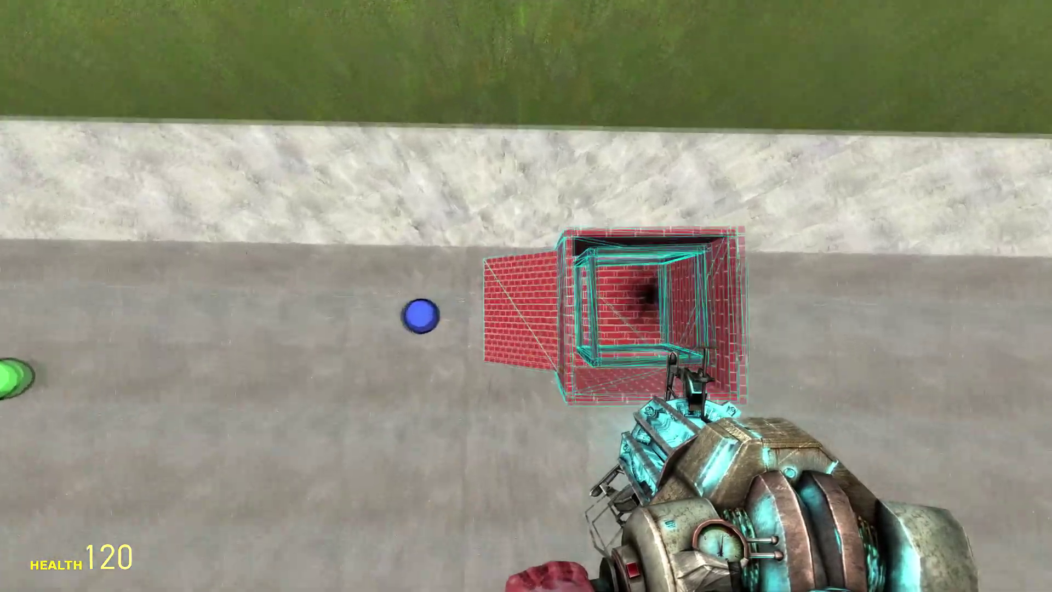
key("w")
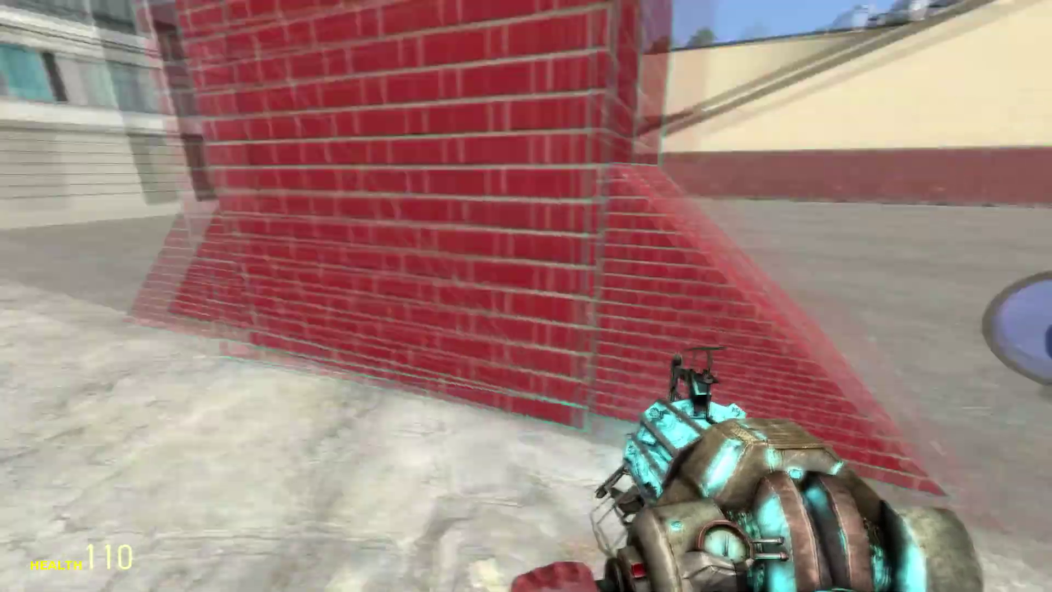
key("s")
key("d")
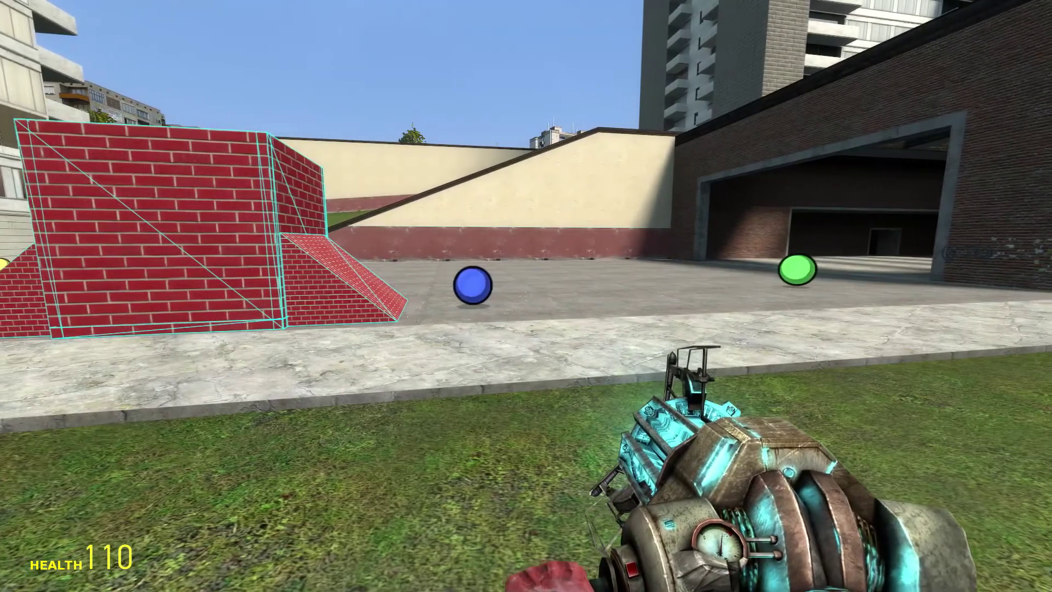